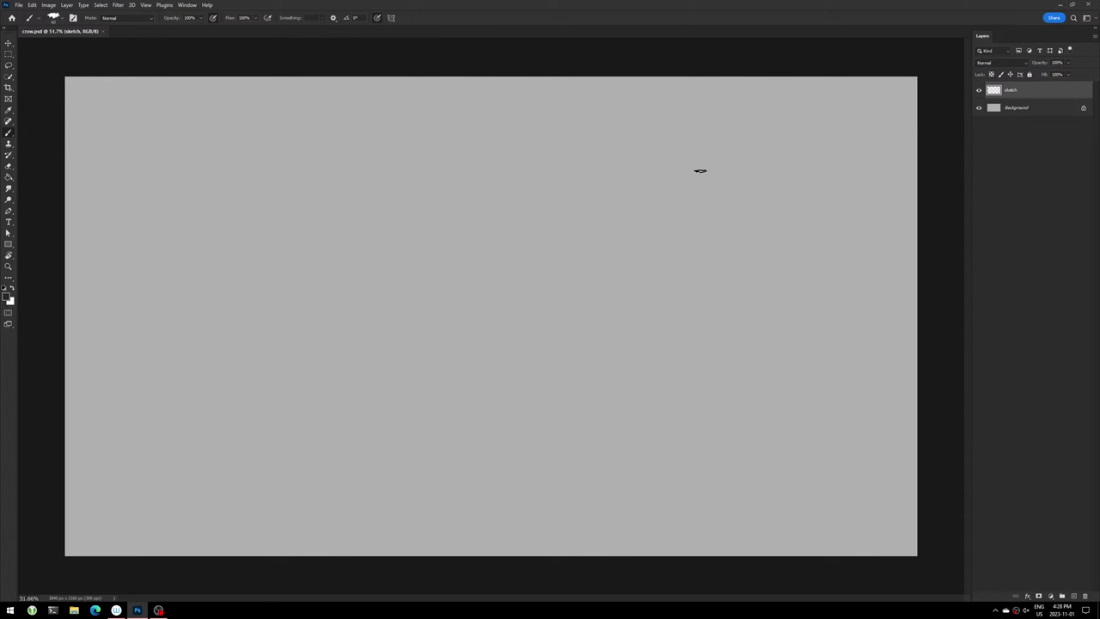
- Sketch the crow's head curve, beak and neck in faint strokes
mouse_move(695, 164)
left_mouse_down()
mouse_move(735, 160)
mouse_move(719, 158)
left_mouse_up()
left_click_drag(799, 155, 724, 215)
left_click_drag(638, 225, 678, 171)
left_click_drag(750, 204, 683, 255)
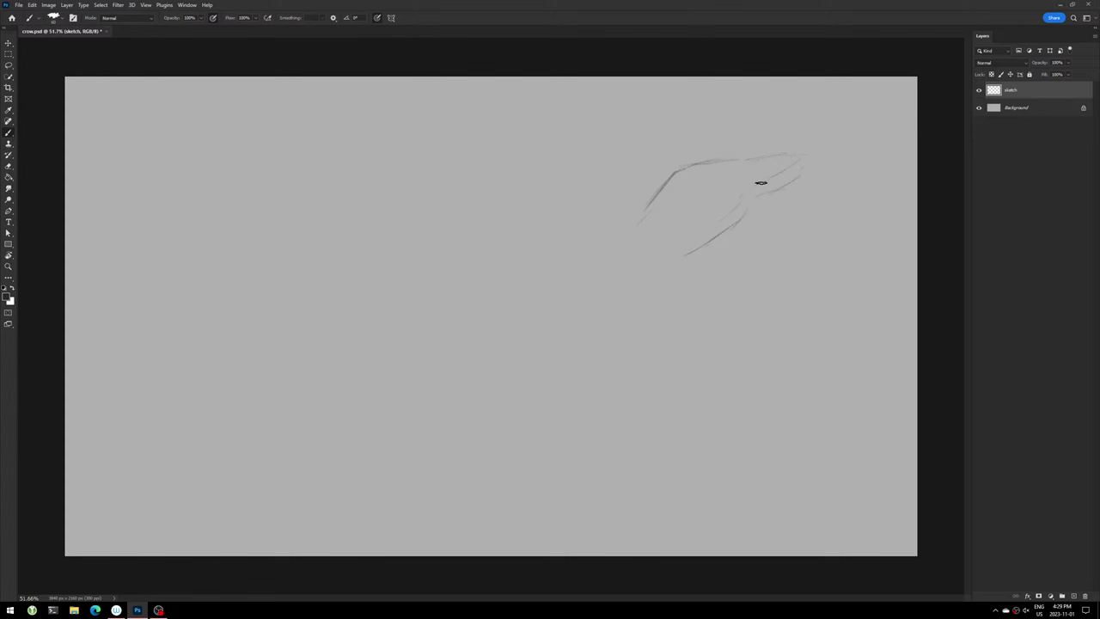
left_click_drag(762, 180, 810, 159)
left_click_drag(745, 222, 724, 256)
left_click_drag(646, 209, 636, 226)
- Add the curved breast line and the long back line sweeping down to the tail
left_click_drag(720, 308, 713, 278)
left_click_drag(715, 284, 677, 361)
left_click_drag(716, 310, 685, 361)
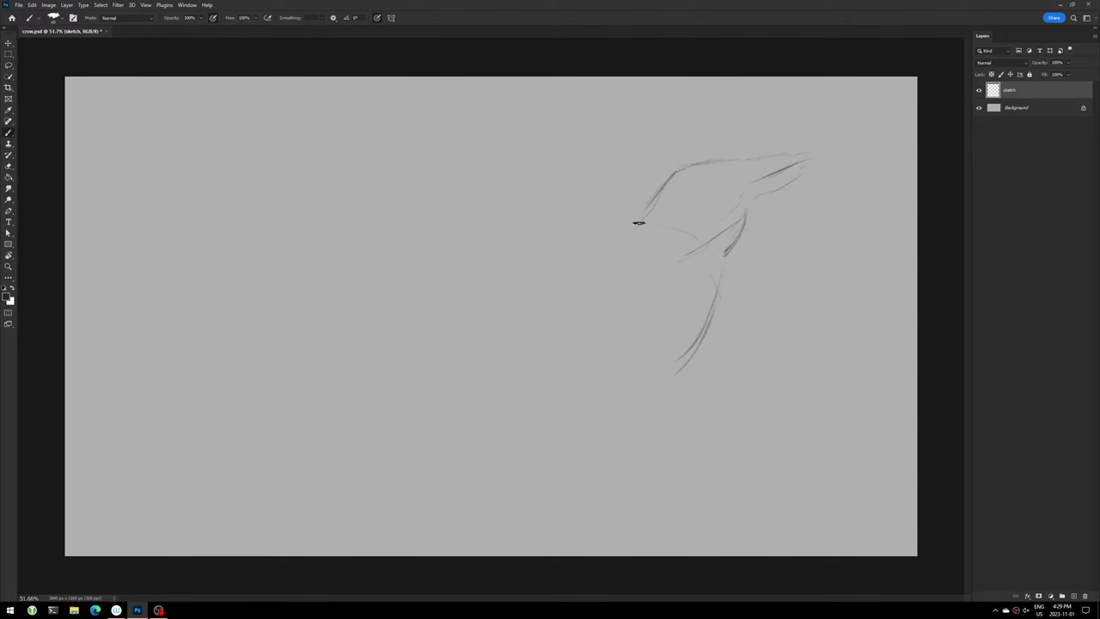
mouse_move(655, 198)
left_mouse_down()
mouse_move(586, 239)
mouse_move(530, 293)
mouse_move(641, 212)
left_mouse_up()
left_click_drag(524, 303, 606, 228)
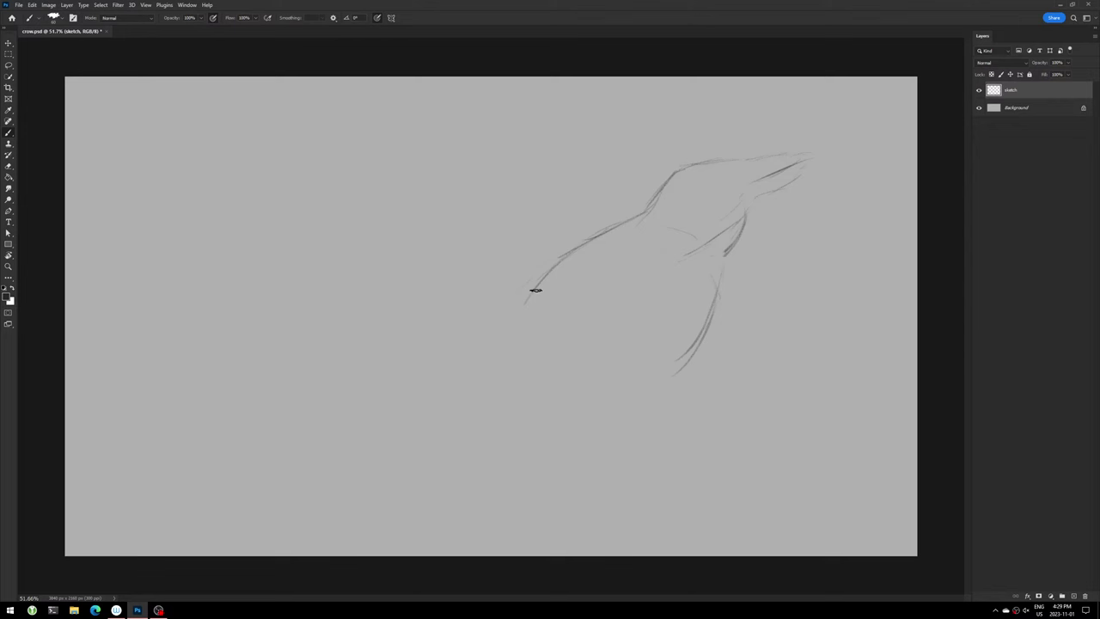
left_click_drag(540, 297, 270, 454)
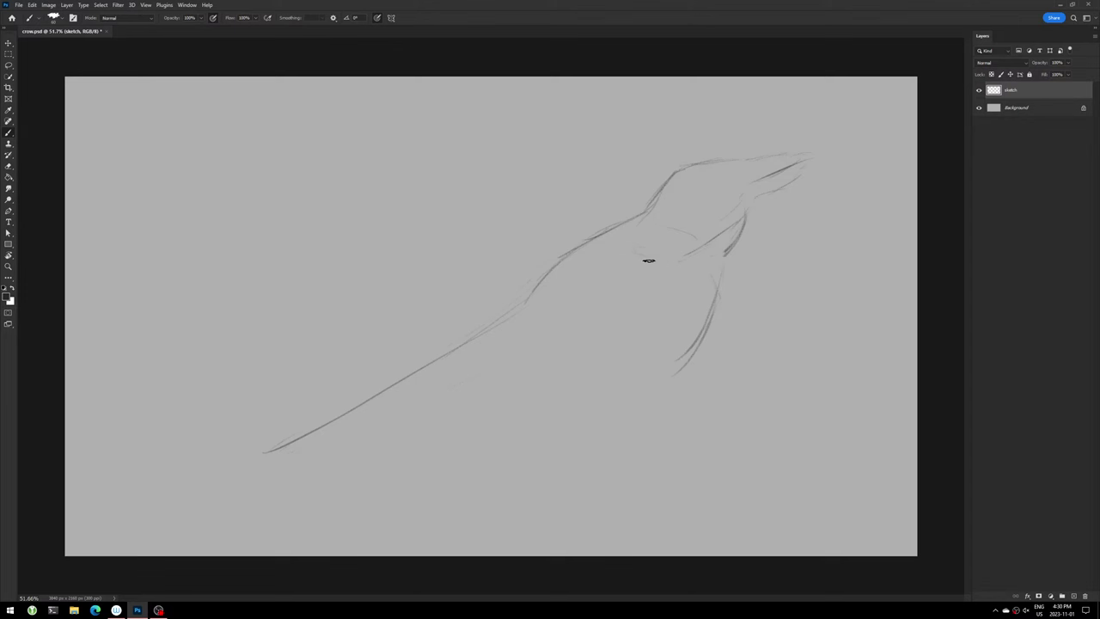
- Add diagonal strokes below the neck, the belly curve and the lower tail lines
left_click_drag(612, 243, 679, 256)
left_click_drag(660, 300, 568, 365)
mouse_move(676, 275)
left_mouse_down()
mouse_move(586, 347)
mouse_move(391, 423)
left_mouse_up()
left_click_drag(516, 378, 343, 432)
left_click_drag(509, 380, 289, 442)
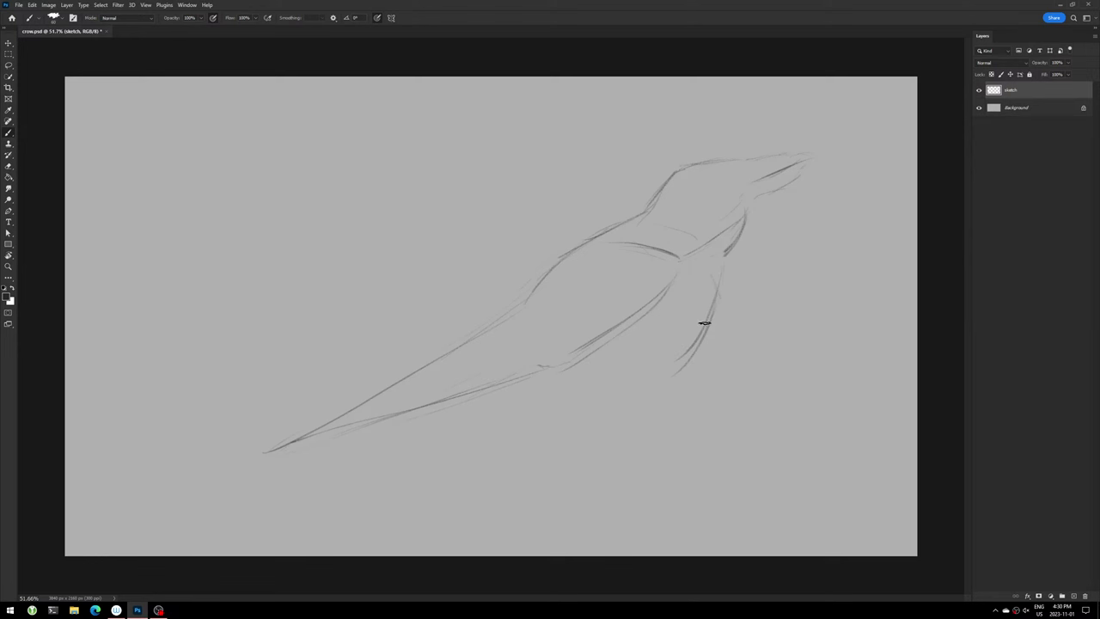
- Sketch the leg, eye and head top, plus the under-belly curve and perch line
left_click_drag(722, 260, 715, 337)
mouse_move(723, 280)
left_mouse_down()
mouse_move(705, 362)
mouse_move(613, 422)
mouse_move(557, 431)
mouse_move(593, 432)
left_mouse_up()
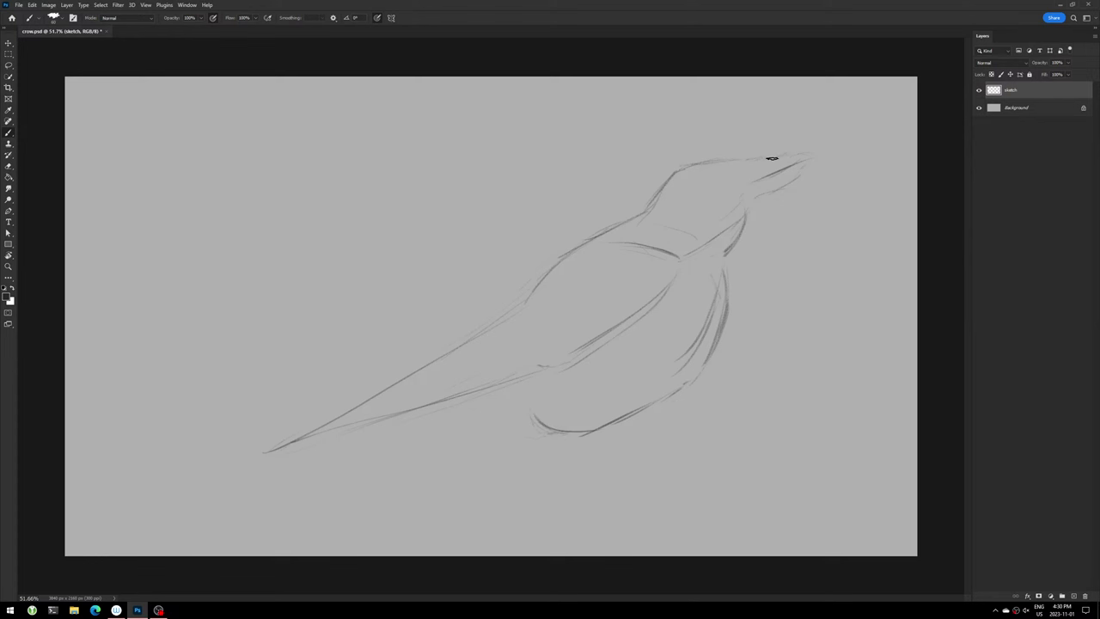
left_click_drag(748, 166, 729, 184)
mouse_move(724, 160)
left_mouse_down()
mouse_move(665, 182)
mouse_move(741, 158)
left_mouse_up()
mouse_move(495, 429)
left_mouse_down()
mouse_move(556, 445)
mouse_move(535, 449)
left_mouse_up()
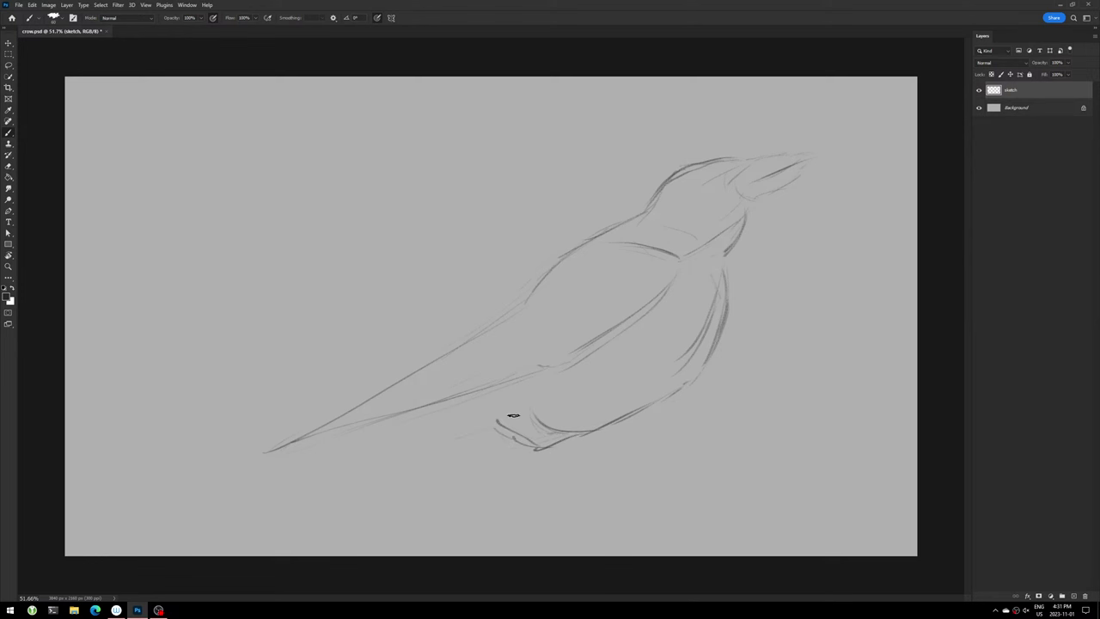
left_click_drag(501, 422, 412, 453)
- Move the whole crow sketch up and slightly right with Free Transform
key("ctrl+t")
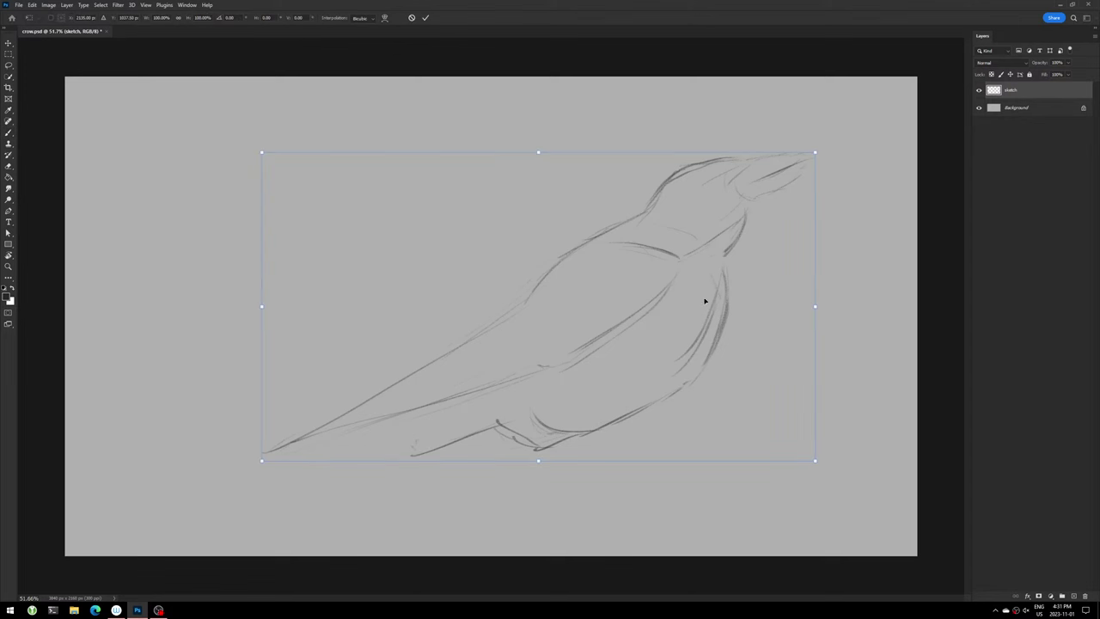
mouse_move(729, 241)
left_mouse_down()
mouse_move(729, 197)
mouse_move(761, 203)
left_mouse_up()
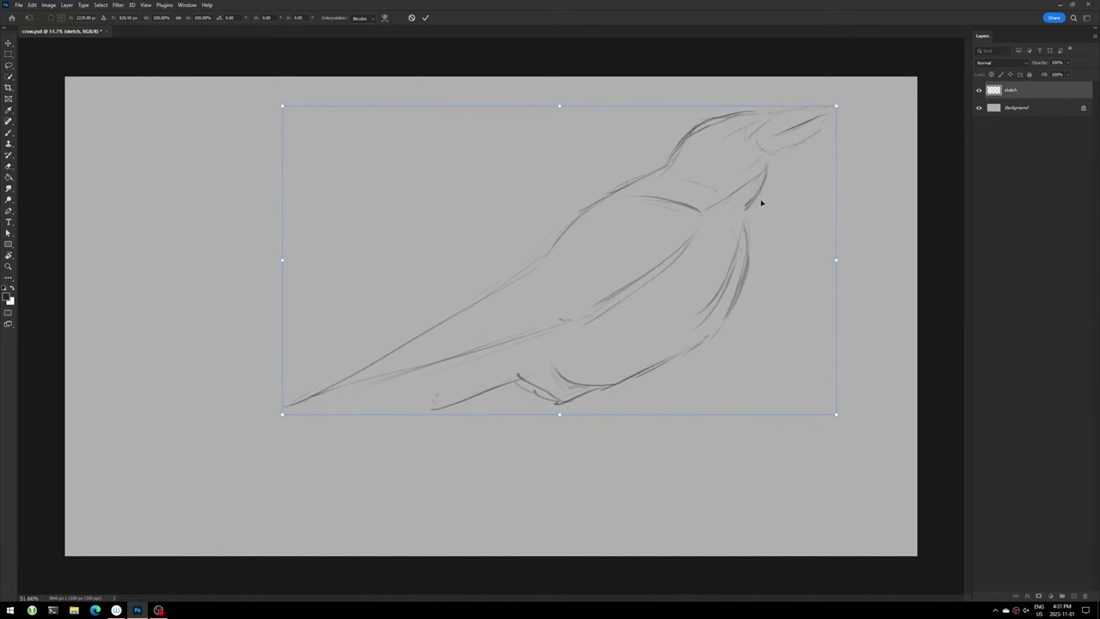
key("Return")
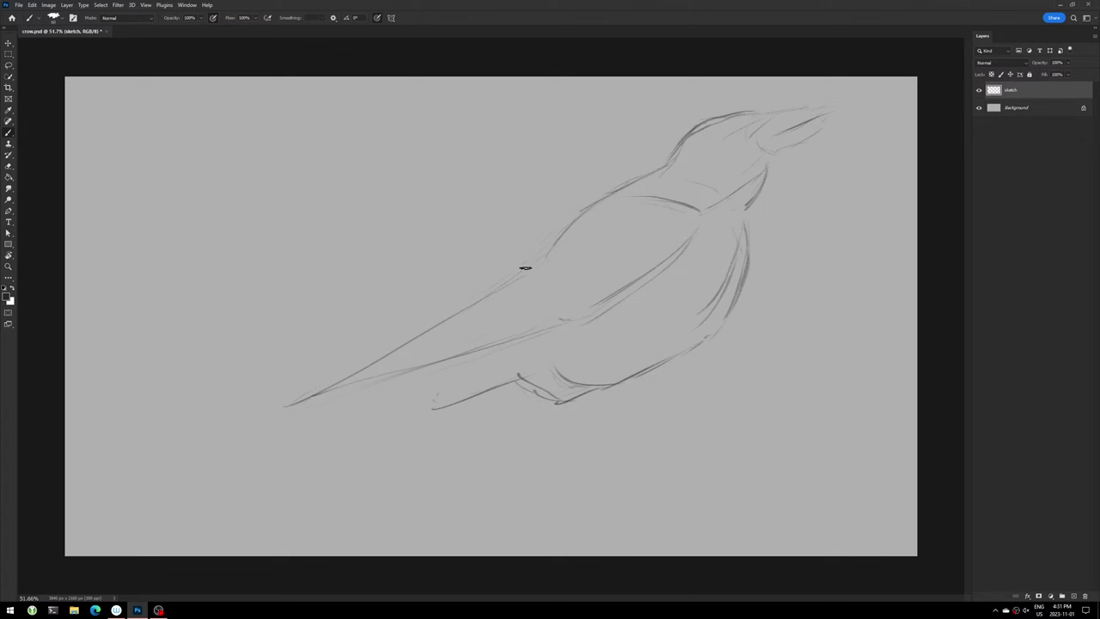
- Refine the back and belly lines, draw the tail feather edges, and erase a stray tail stroke
left_click_drag(526, 264, 412, 322)
left_click_drag(382, 363, 295, 397)
left_click_drag(370, 376, 311, 407)
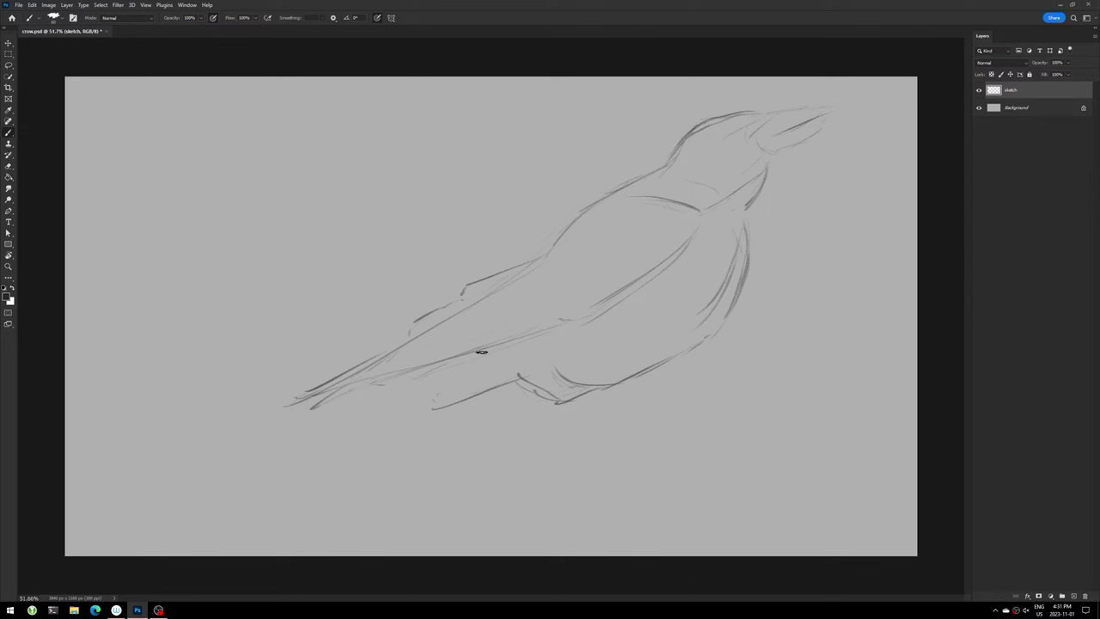
left_click_drag(569, 323, 429, 367)
left_click_drag(409, 370, 276, 448)
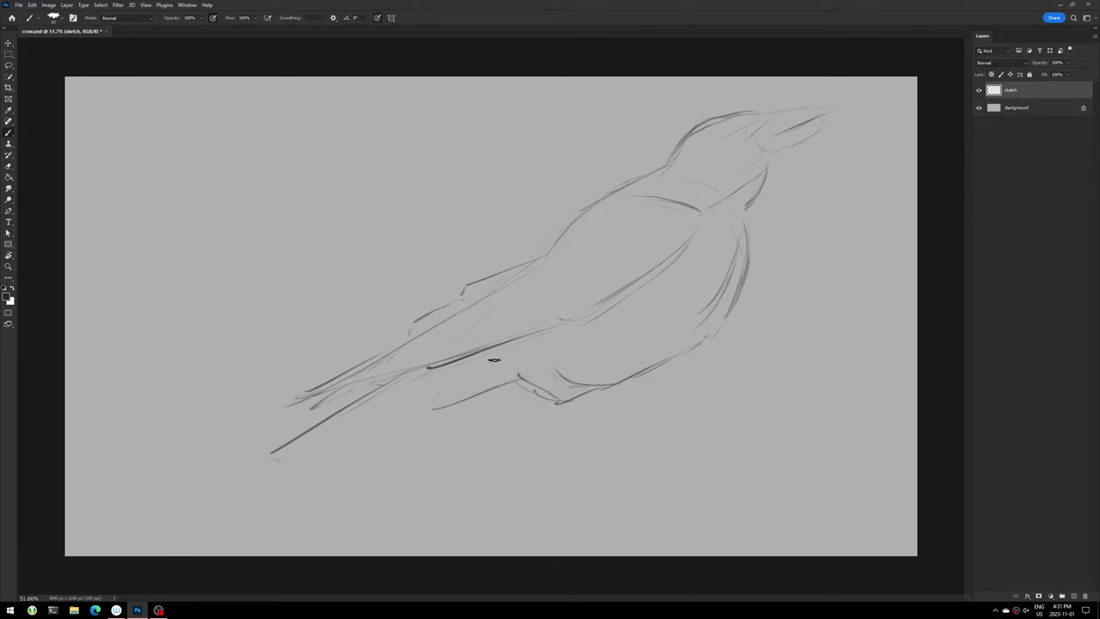
mouse_move(440, 398)
left_mouse_down()
mouse_move(320, 493)
mouse_move(274, 467)
left_mouse_up()
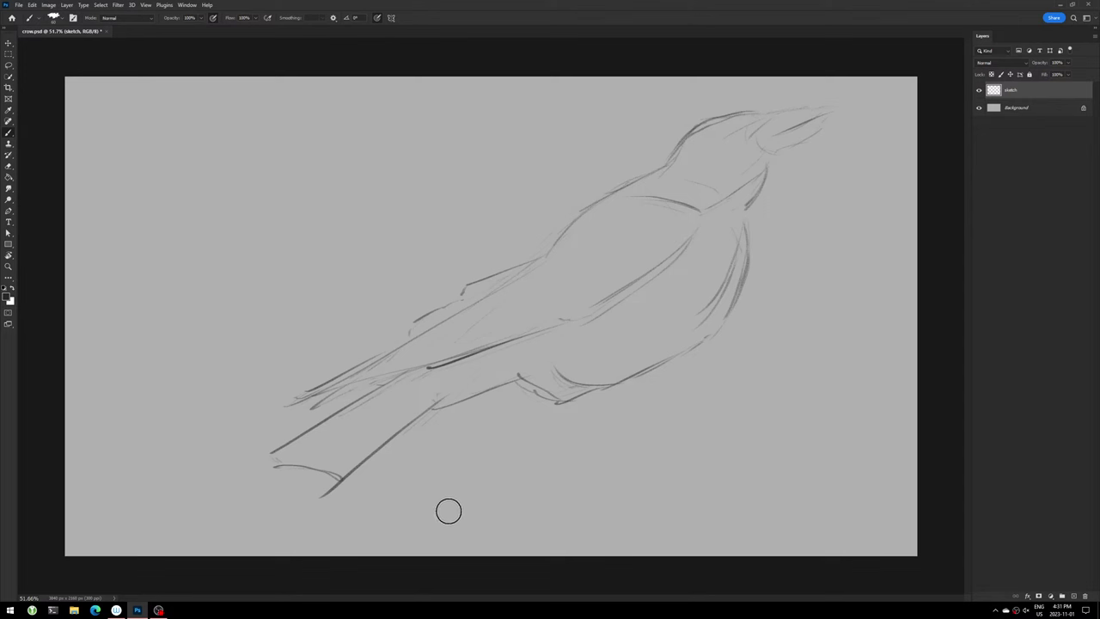
left_click_drag(324, 493, 334, 488)
left_click_drag(595, 203, 447, 322)
- Cycle screen modes back to standard view and save the crow drawing
key("f")
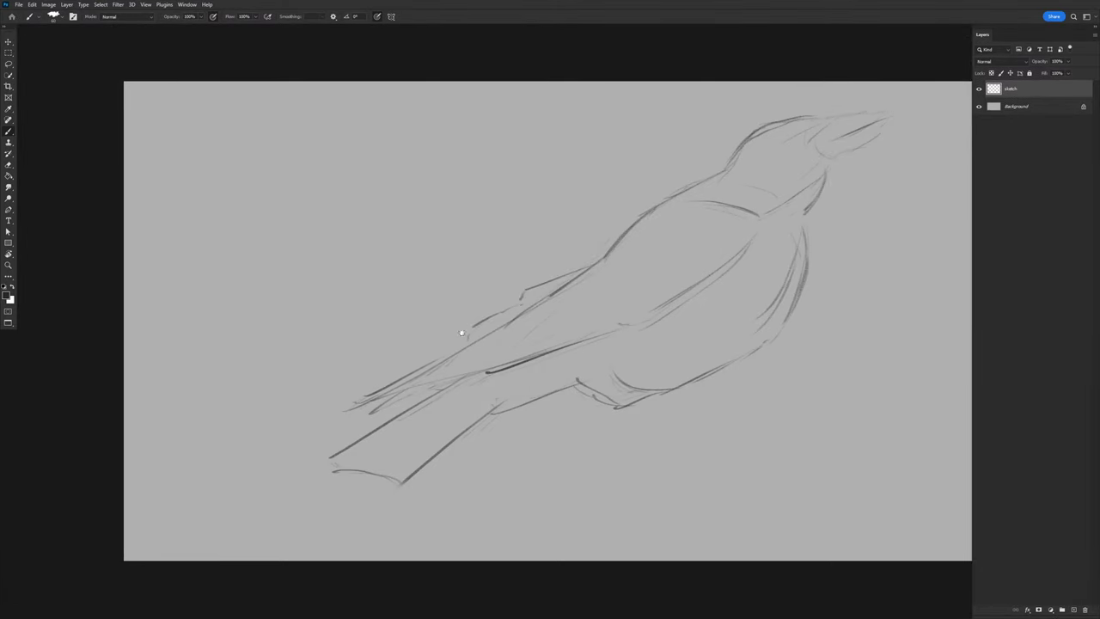
key("f")
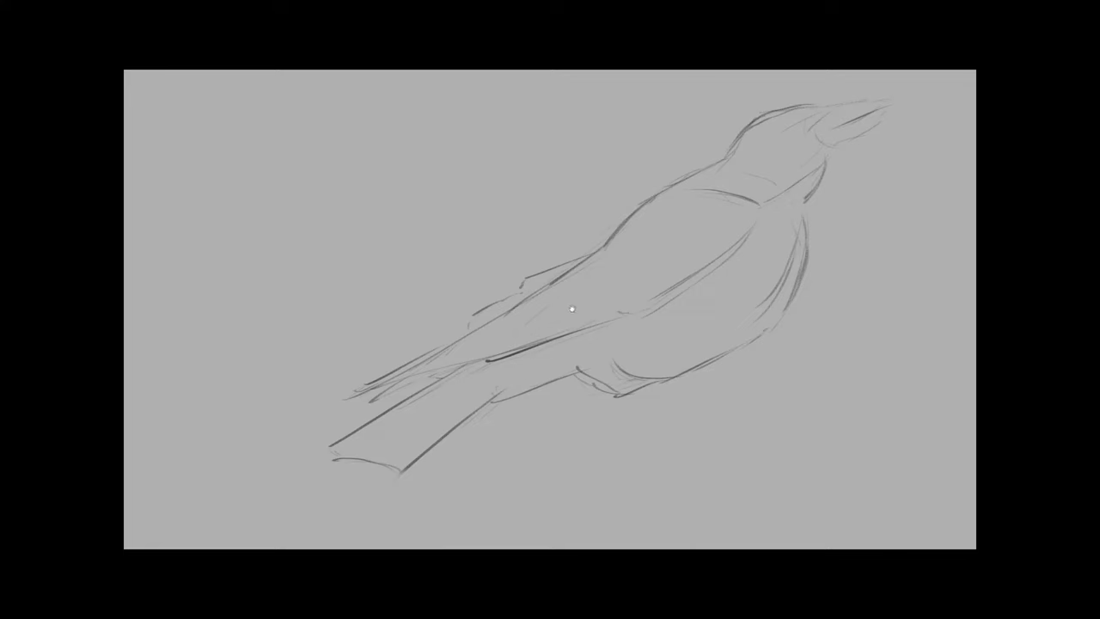
key("f")
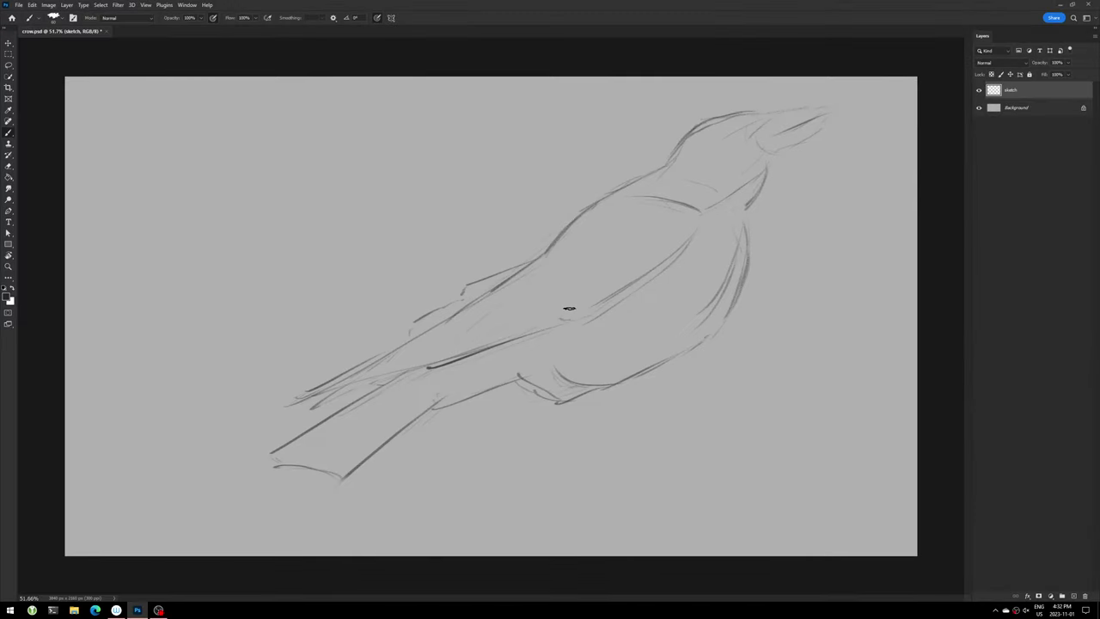
key("ctrl+s")
- Add short strokes near the tail tip, tail base and belly
left_click_drag(273, 456, 276, 461)
mouse_move(445, 365)
left_mouse_down()
mouse_move(423, 409)
mouse_move(507, 386)
left_mouse_up()
mouse_move(421, 401)
left_mouse_down()
mouse_move(505, 387)
mouse_move(414, 399)
left_mouse_up()
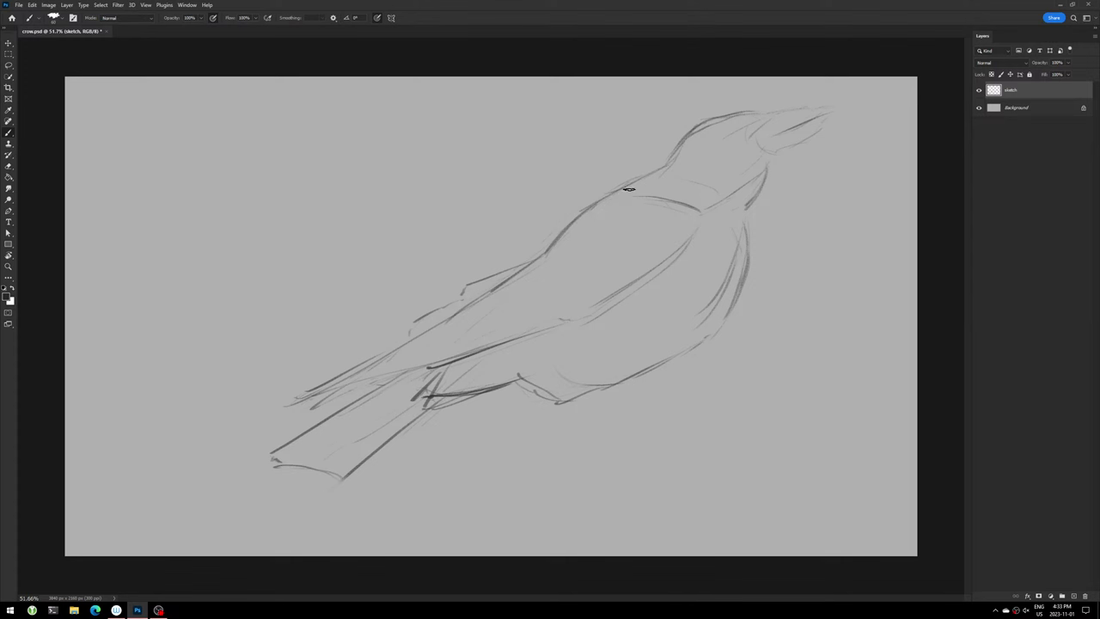
- Darken the upper back and hatch feather strokes across the wing and body
left_click_drag(628, 189, 551, 257)
mouse_move(677, 215)
left_mouse_down()
mouse_move(589, 256)
mouse_move(550, 257)
left_mouse_up()
mouse_move(659, 205)
left_mouse_down()
mouse_move(626, 250)
mouse_move(594, 249)
left_mouse_up()
left_click_drag(640, 189, 581, 245)
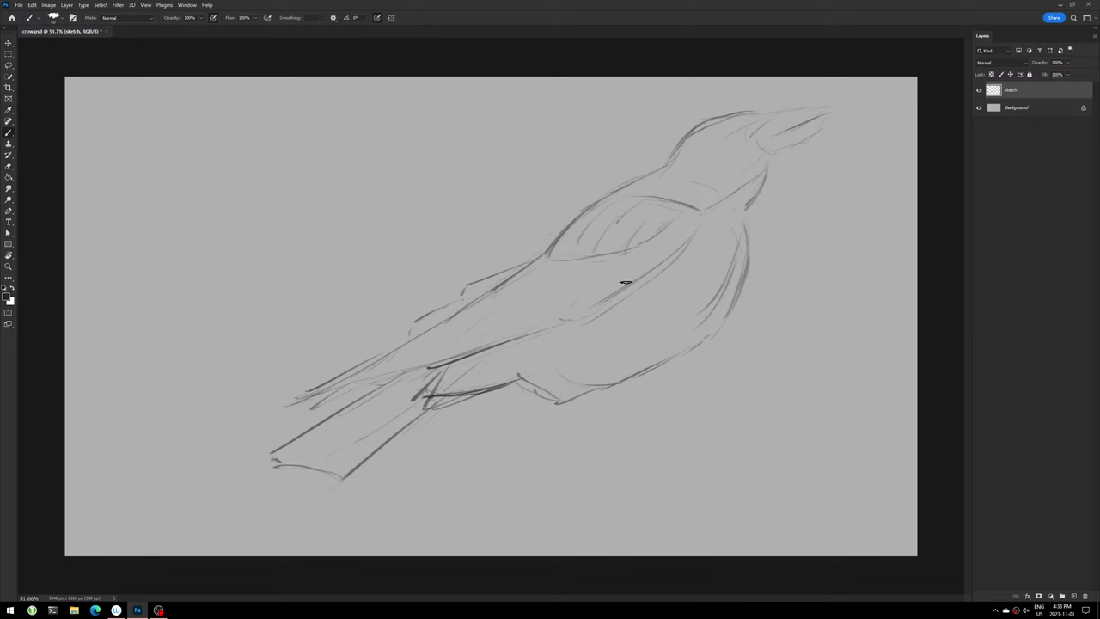
left_click_drag(567, 304, 520, 306)
mouse_move(602, 258)
left_mouse_down()
mouse_move(544, 304)
mouse_move(503, 288)
left_mouse_up()
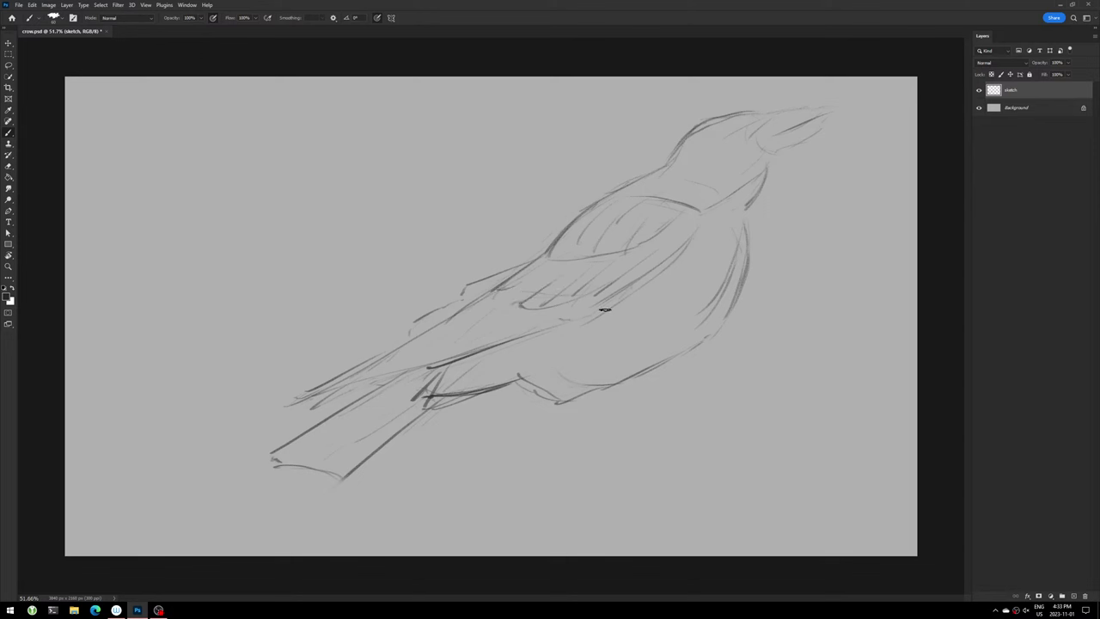
left_click_drag(576, 302, 564, 317)
left_click_drag(672, 256, 602, 316)
- Darken the chest and back-to-neck lines and firm up the beak's upper and lower edges
left_click_drag(696, 206, 688, 250)
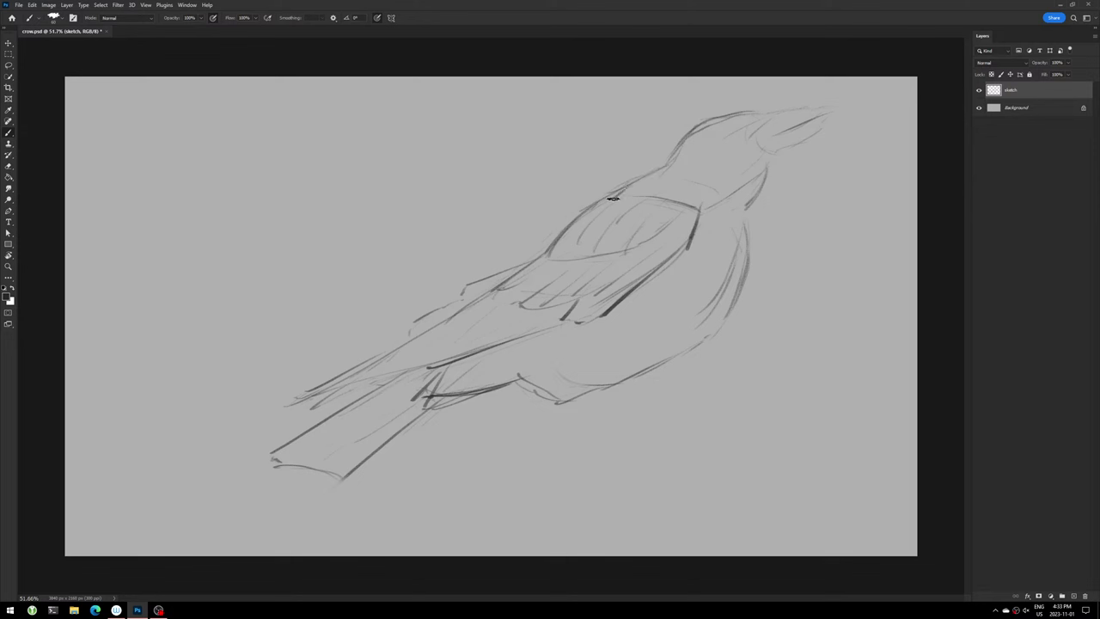
left_click_drag(603, 201, 676, 167)
mouse_move(821, 123)
left_mouse_down()
mouse_move(769, 153)
mouse_move(828, 114)
left_mouse_up()
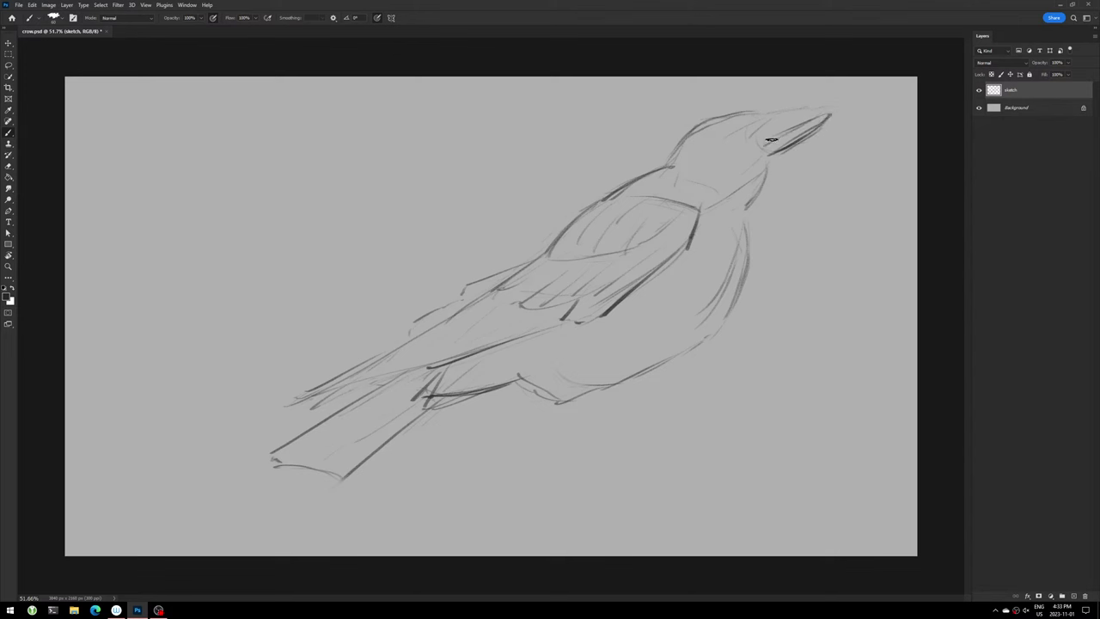
left_click_drag(765, 142, 830, 112)
- Strengthen the beak outline and tip, then darken the back of the head and neck
left_click_drag(820, 112, 759, 145)
left_click_drag(823, 110, 832, 107)
left_click_drag(827, 104, 768, 119)
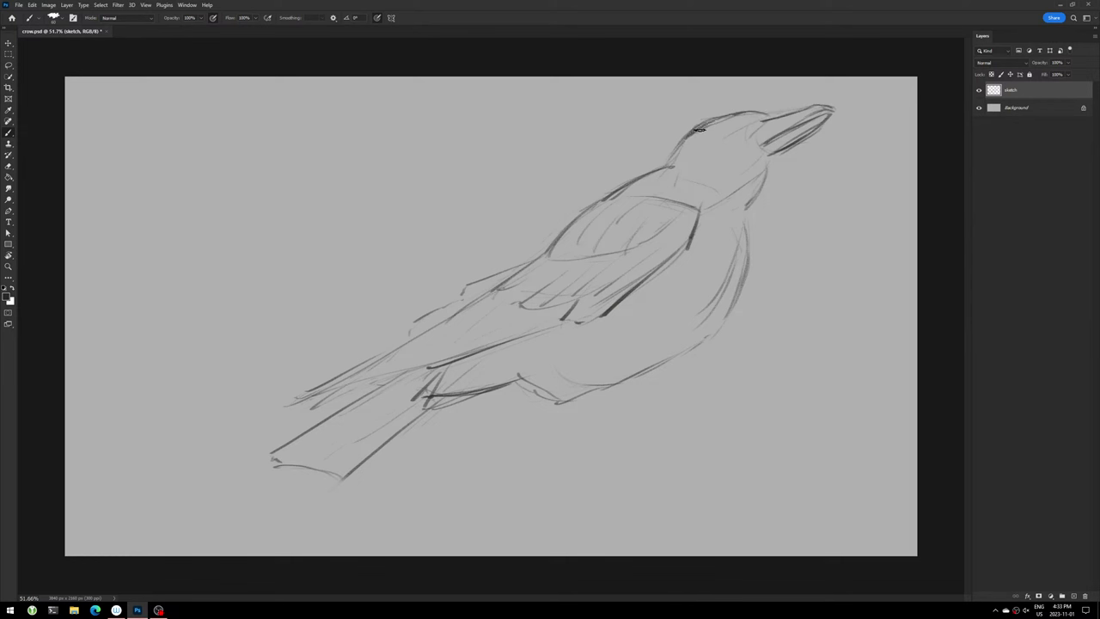
left_click_drag(696, 128, 672, 159)
mouse_move(683, 143)
left_mouse_down()
mouse_move(663, 166)
mouse_move(716, 116)
left_mouse_up()
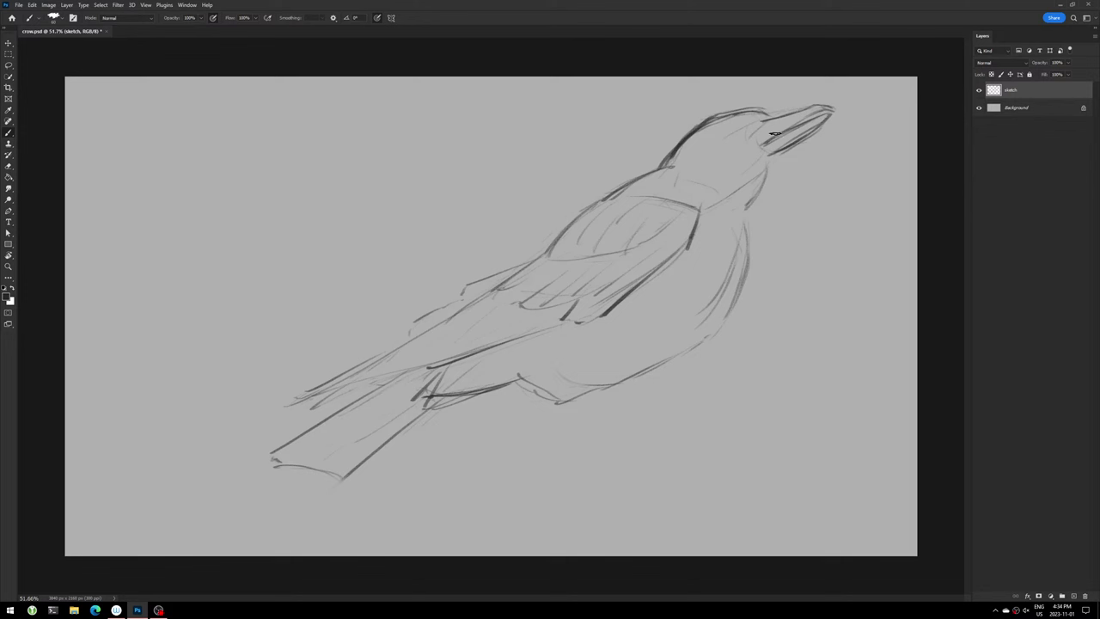
- Add a line below the beak, darken the breast line and the beak's top
left_click_drag(773, 161, 747, 218)
left_click_drag(755, 239, 751, 273)
left_click_drag(752, 218, 748, 308)
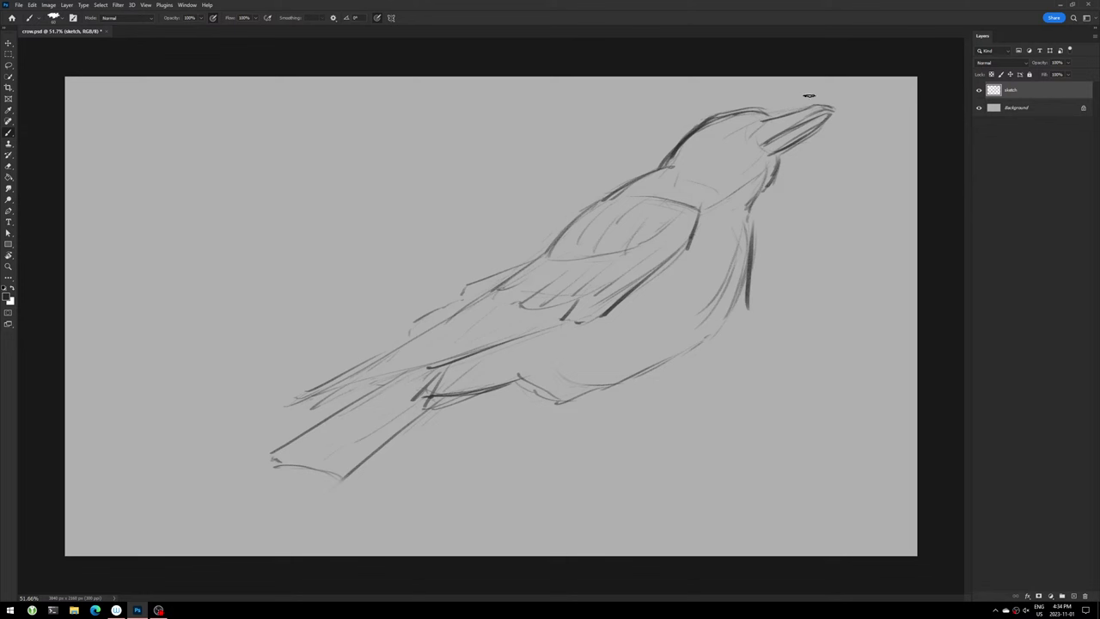
left_click_drag(775, 117, 820, 107)
- Rework the head line, thicken the back of the head, and darken throat and belly curves
mouse_move(718, 110)
left_mouse_down()
mouse_move(670, 159)
mouse_move(730, 135)
left_mouse_up()
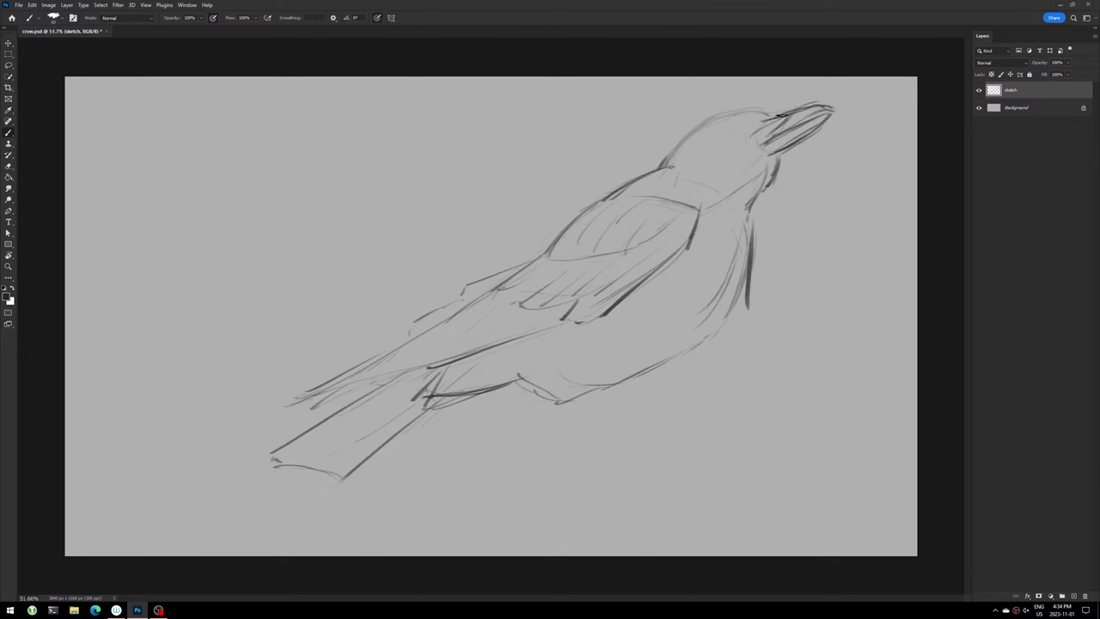
mouse_move(789, 112)
left_mouse_down()
mouse_move(710, 112)
mouse_move(664, 165)
left_mouse_up()
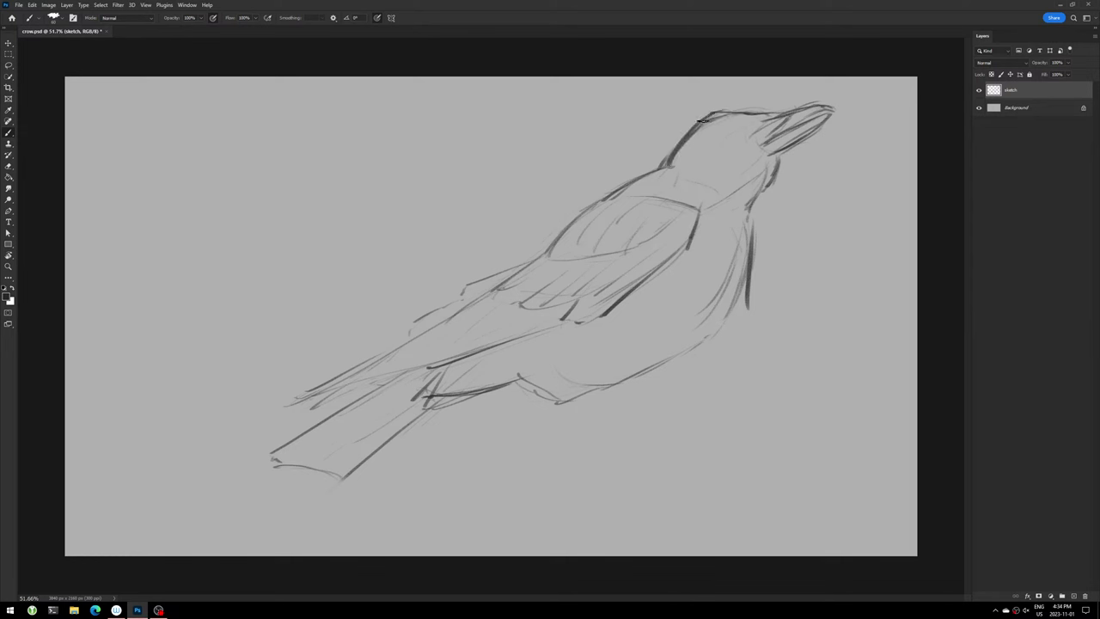
left_click_drag(701, 120, 660, 169)
left_click_drag(773, 182, 750, 226)
mouse_move(744, 301)
left_mouse_down()
mouse_move(733, 332)
mouse_move(679, 372)
left_mouse_up()
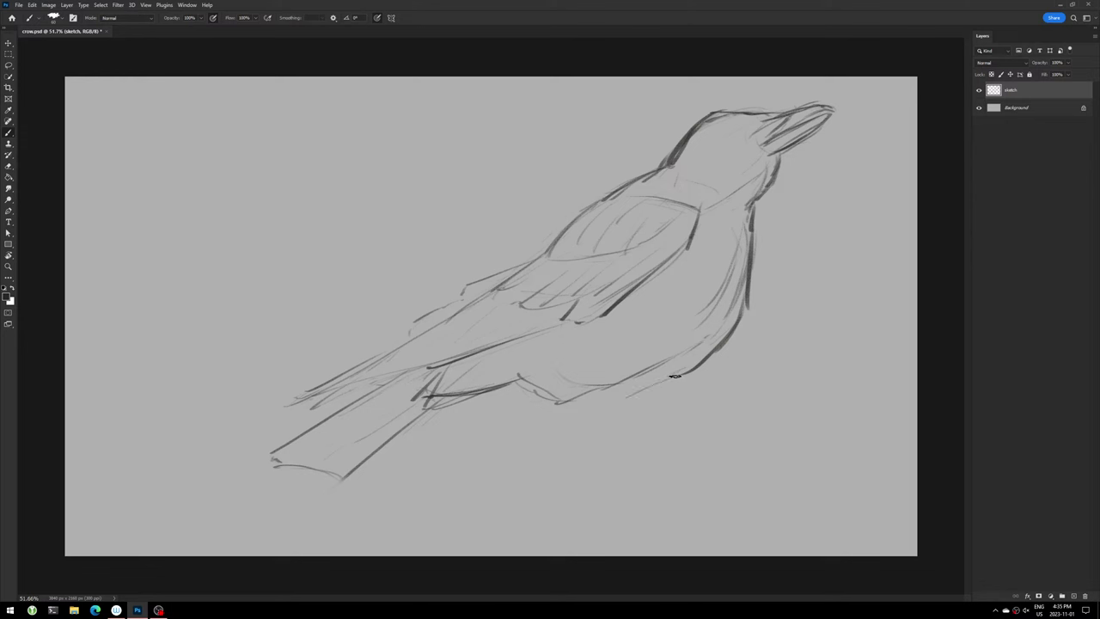
left_click_drag(677, 377, 562, 408)
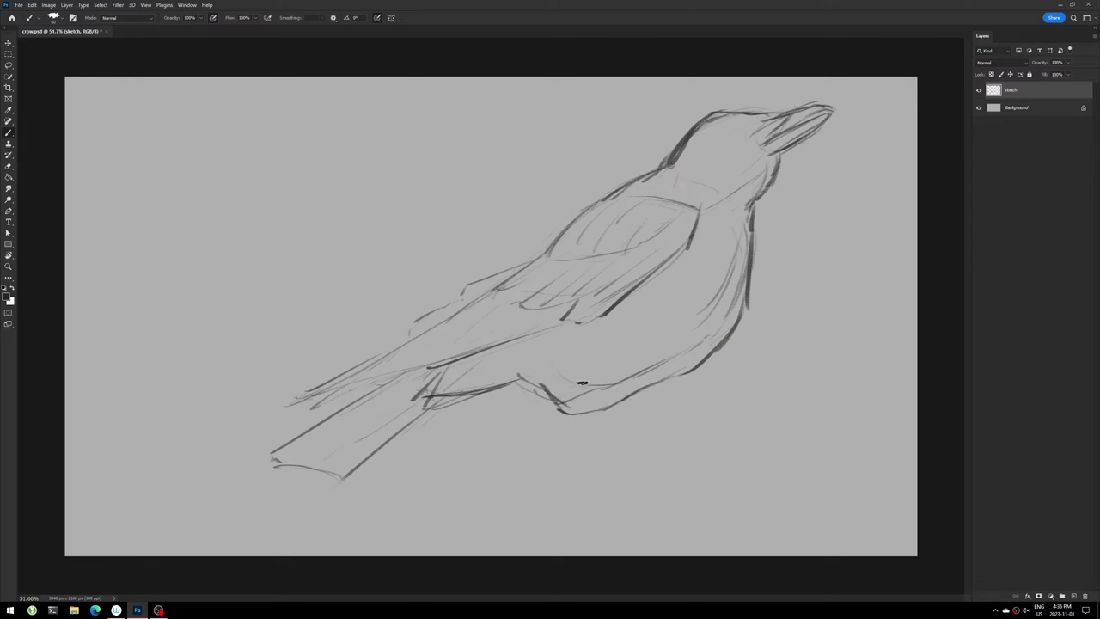
- Draw two parallel diagonal leg lines down from the bottom of the belly
left_click_drag(579, 393, 572, 424)
left_click_drag(579, 437, 621, 509)
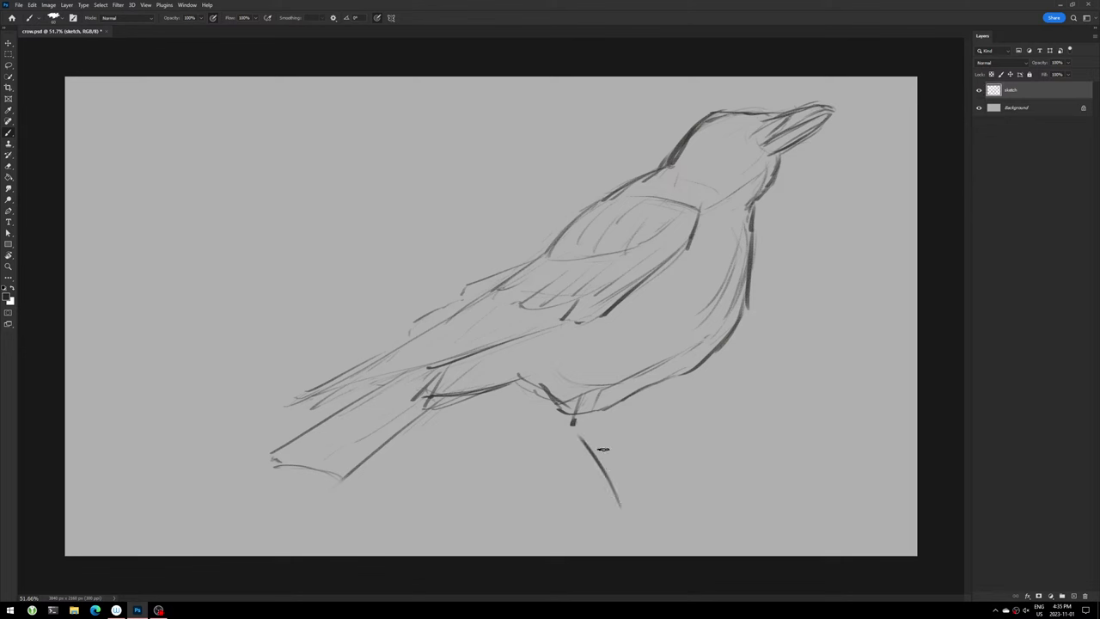
left_click_drag(593, 410, 588, 430)
left_click_drag(591, 436, 638, 507)
left_click_drag(567, 430, 617, 499)
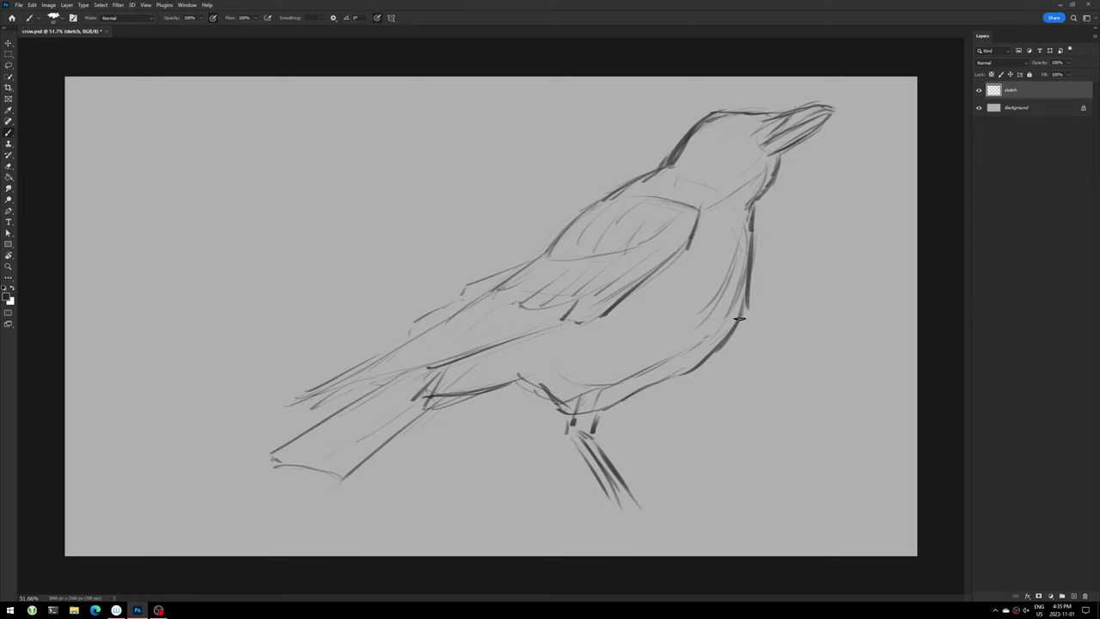
- Move the whole crow sketch left with Free Transform, then return to the Brush
key("ctrl+t")
left_click_drag(745, 311, 602, 318)
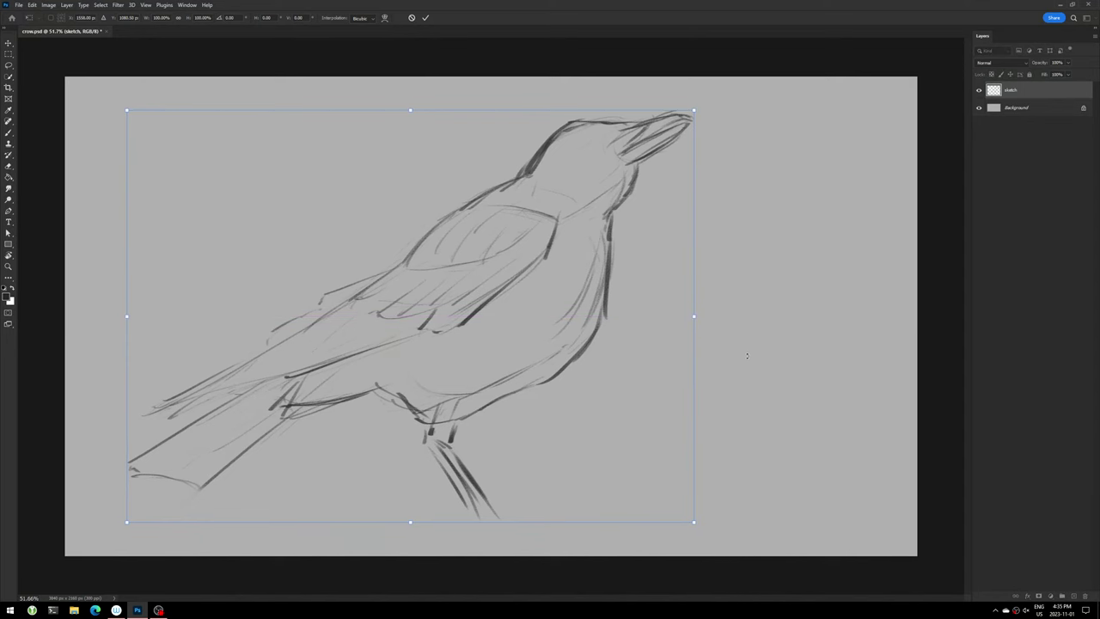
key("Return")
key("b")
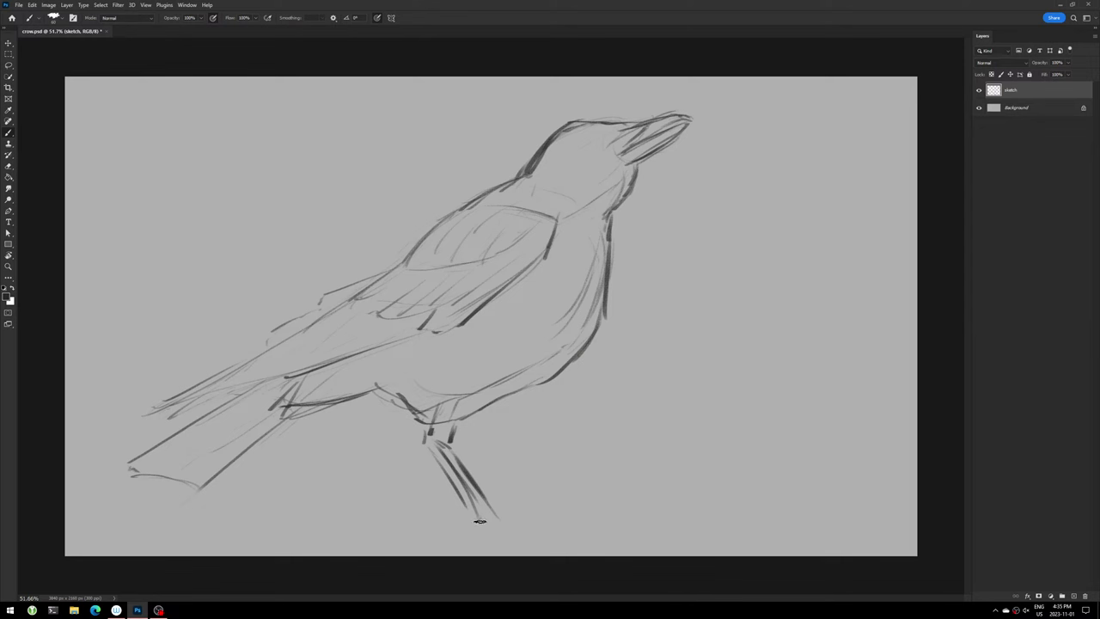
- Draw the foot with toes spreading left and right, then a small ringed eye on the head
left_click_drag(475, 522, 427, 517)
left_click_drag(437, 528, 485, 526)
mouse_move(523, 525)
left_mouse_down()
mouse_move(569, 519)
mouse_move(494, 532)
mouse_move(573, 517)
left_mouse_up()
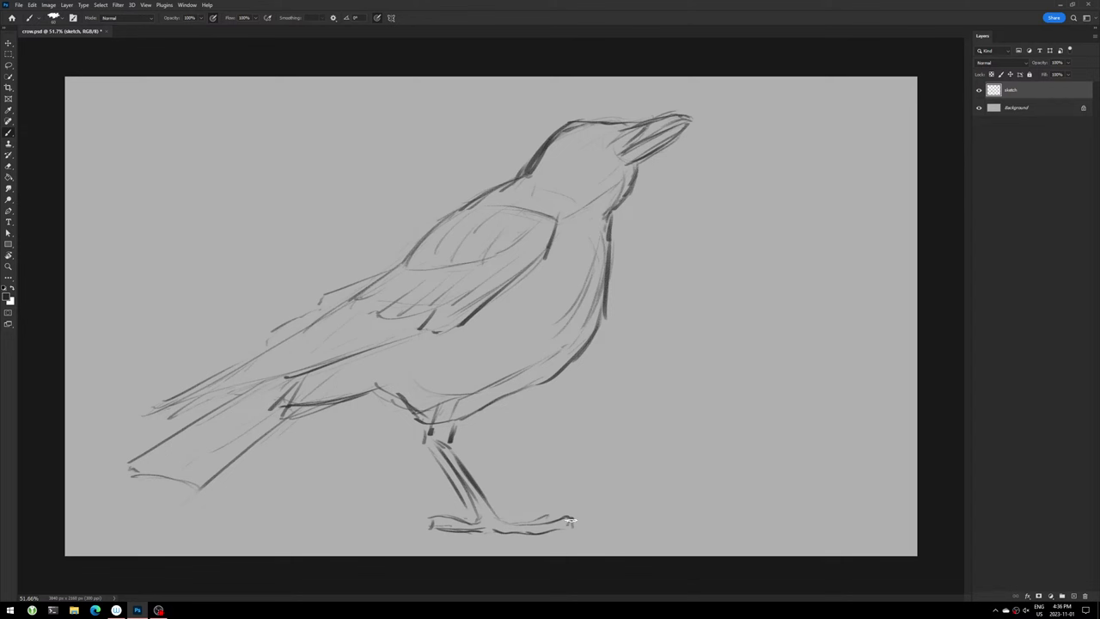
left_click_drag(571, 519, 594, 519)
left_click_drag(431, 523, 409, 532)
left_click_drag(581, 141, 591, 140)
left_click_drag(587, 133, 586, 138)
- Darken the beak outline and lower beak, curving under it with hatching on the throat
mouse_move(666, 115)
left_mouse_down()
mouse_move(690, 125)
mouse_move(637, 142)
mouse_move(673, 126)
mouse_move(656, 128)
left_mouse_up()
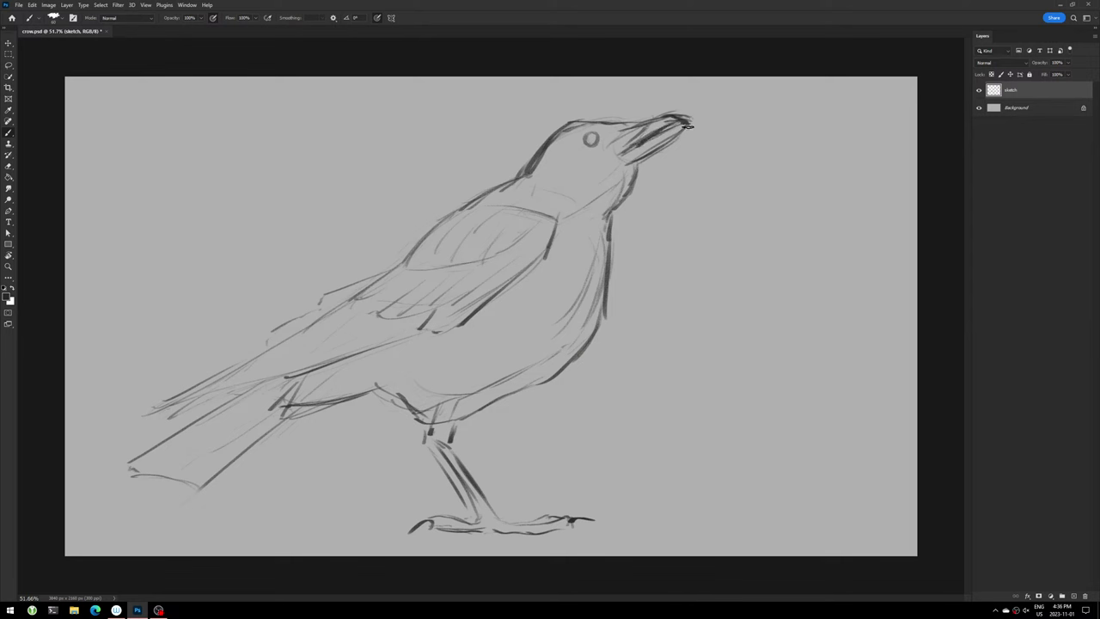
left_click_drag(679, 129, 638, 159)
left_click_drag(678, 126, 620, 161)
left_click_drag(660, 154, 606, 204)
mouse_move(631, 170)
left_mouse_down()
mouse_move(603, 208)
mouse_move(646, 163)
left_mouse_up()
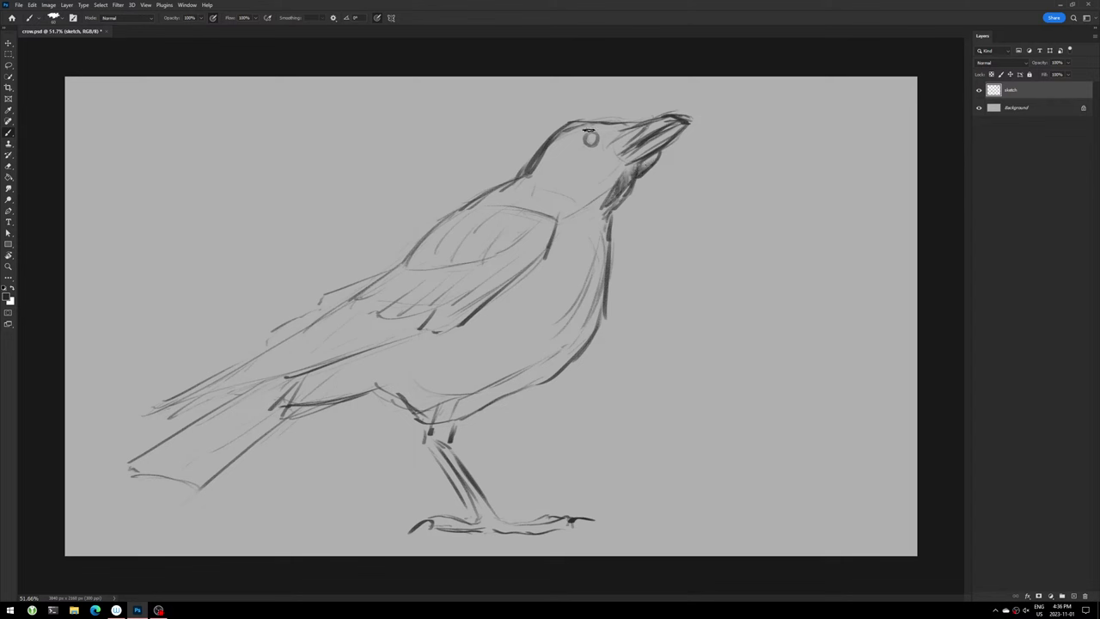
- Hatch between the eye and beak and onto the upper beak, and darken the head-top and back-of-neck lines
left_click_drag(574, 136, 572, 156)
left_click_drag(612, 130, 605, 147)
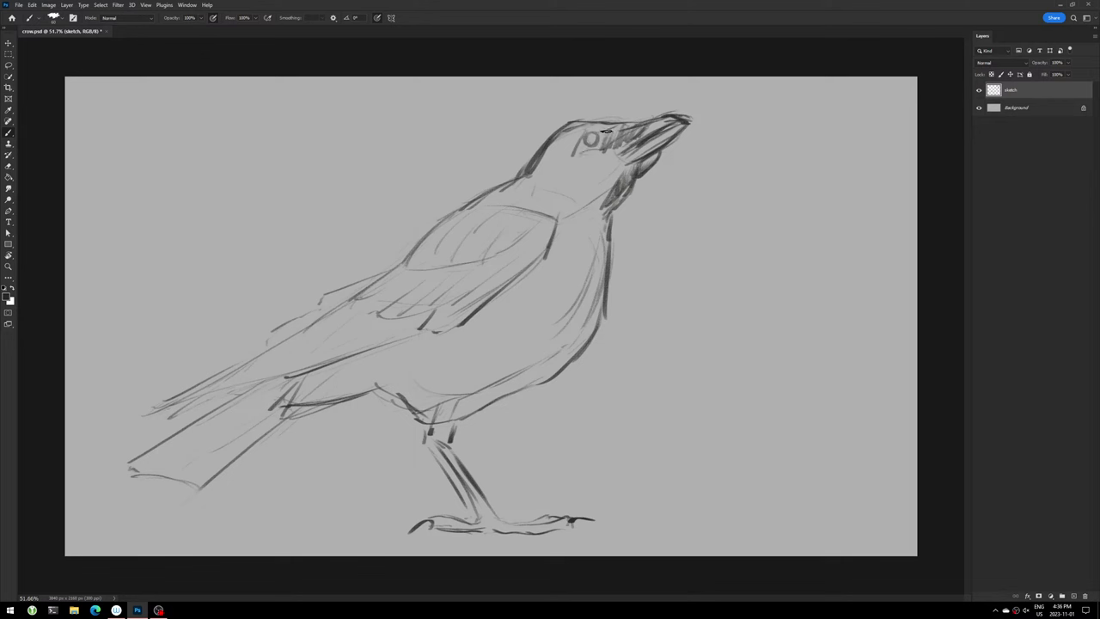
mouse_move(612, 131)
left_mouse_down()
mouse_move(598, 146)
mouse_move(582, 136)
left_mouse_up()
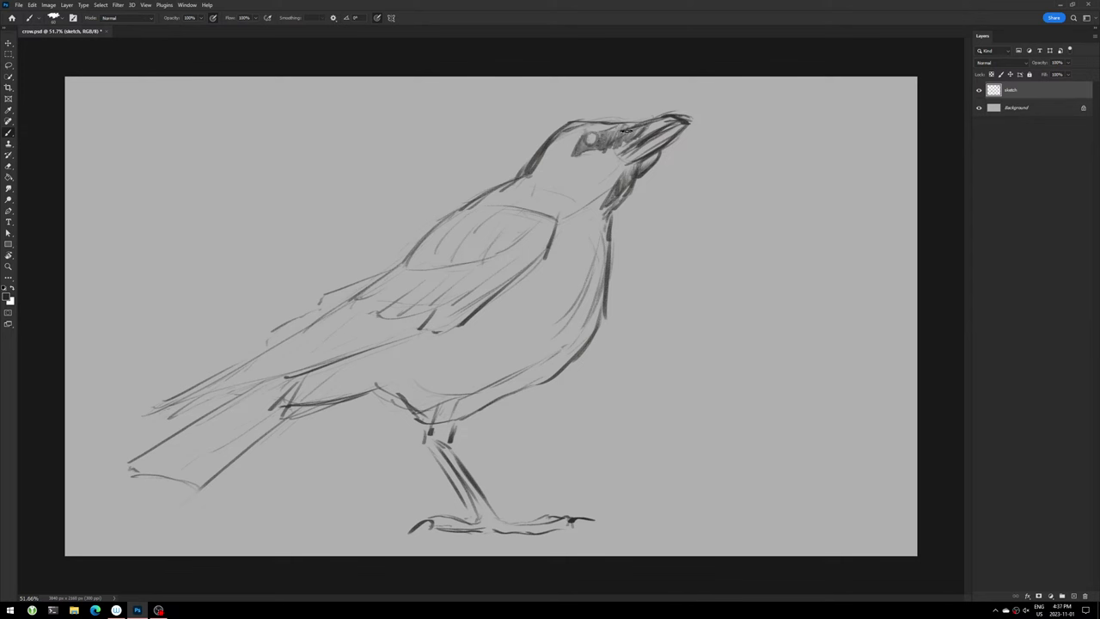
left_click_drag(623, 132, 682, 117)
left_click_drag(548, 137, 602, 123)
left_click_drag(522, 176, 442, 229)
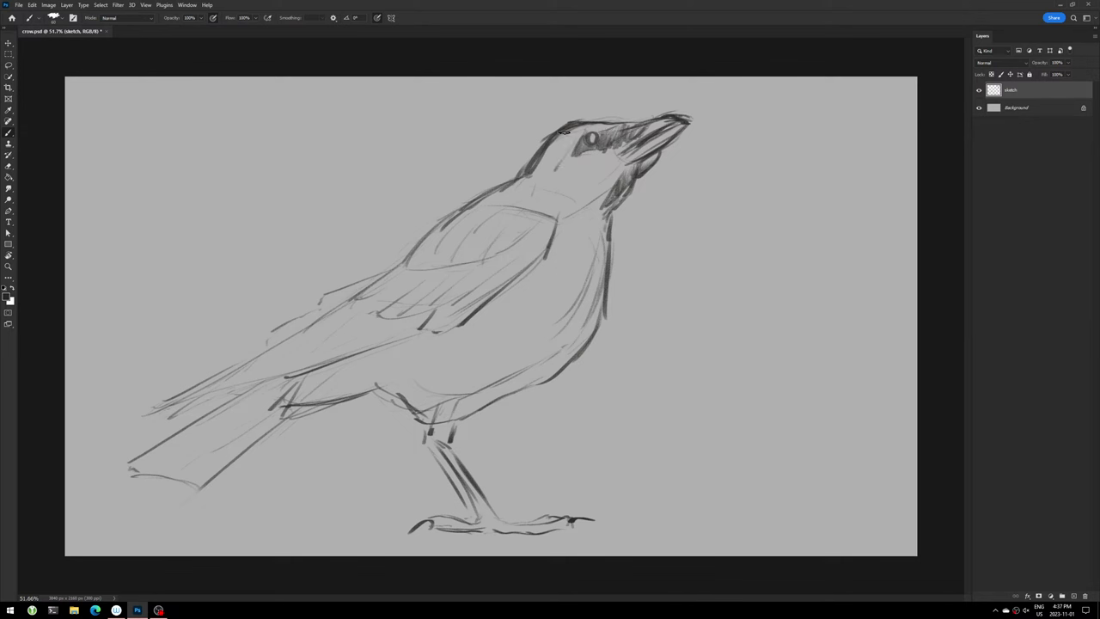
- Thicken the back-of-head outline and deepen the throat and lower beak shading
left_click_drag(565, 132, 543, 163)
mouse_move(621, 166)
left_mouse_down()
mouse_move(605, 202)
mouse_move(608, 185)
left_mouse_up()
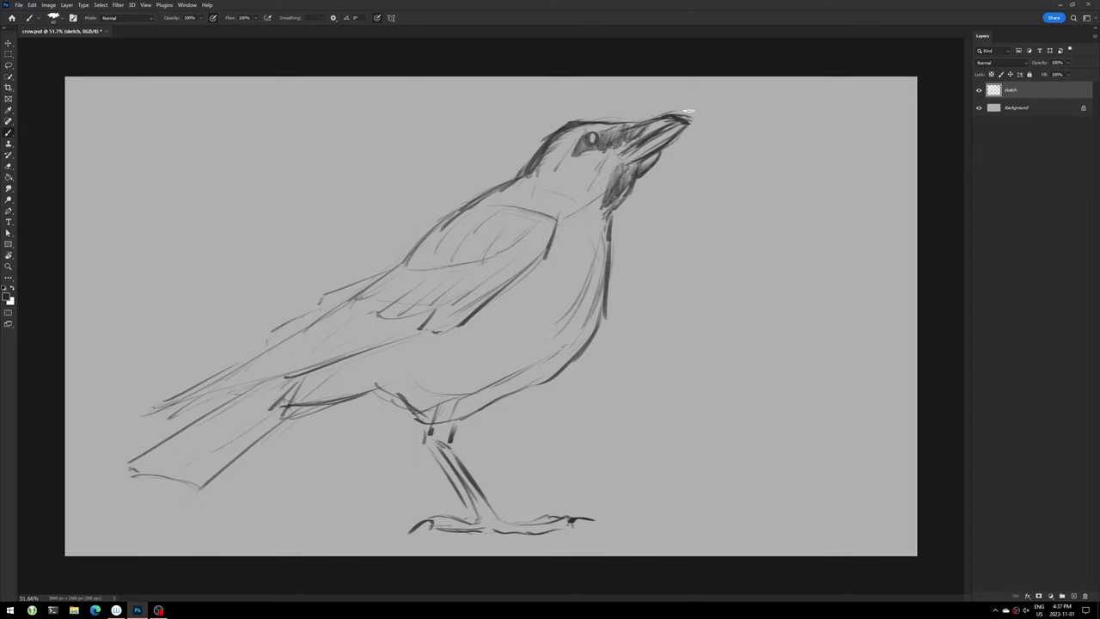
left_click_drag(688, 111, 643, 153)
left_click_drag(691, 122, 666, 141)
- Darken and hatch the wing's lower edge and strengthen the tail's upper edge
mouse_move(465, 326)
left_mouse_down()
mouse_move(550, 251)
mouse_move(464, 325)
mouse_move(540, 263)
left_mouse_up()
left_click_drag(540, 263, 466, 325)
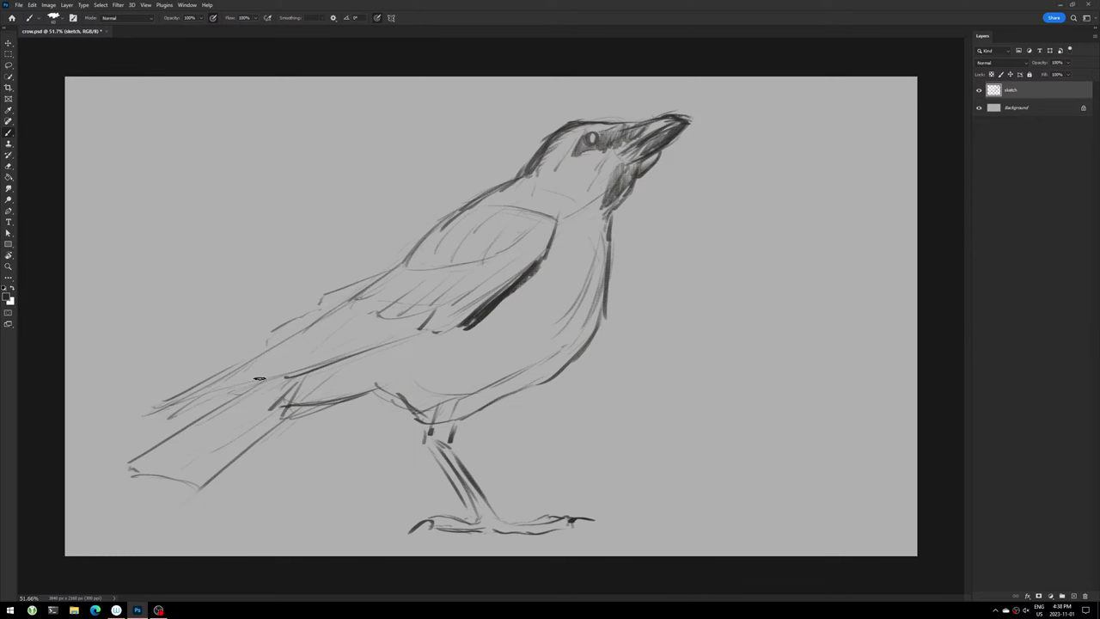
mouse_move(191, 431)
left_mouse_down()
mouse_move(292, 382)
mouse_move(149, 457)
mouse_move(286, 377)
left_mouse_up()
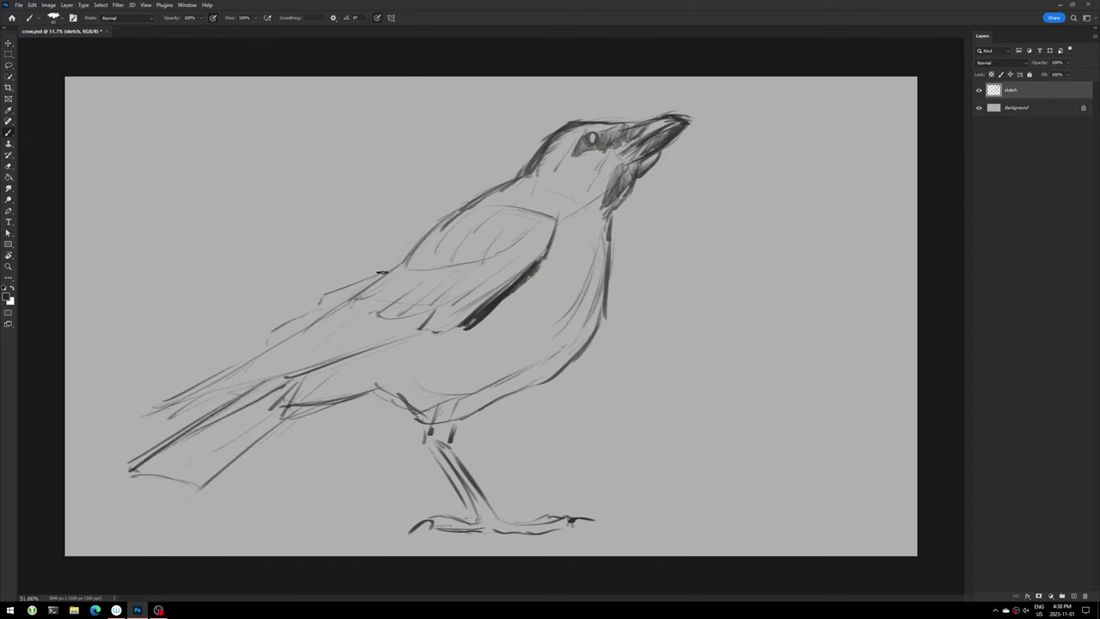
mouse_move(381, 273)
left_mouse_down()
mouse_move(276, 335)
mouse_move(303, 322)
left_mouse_up()
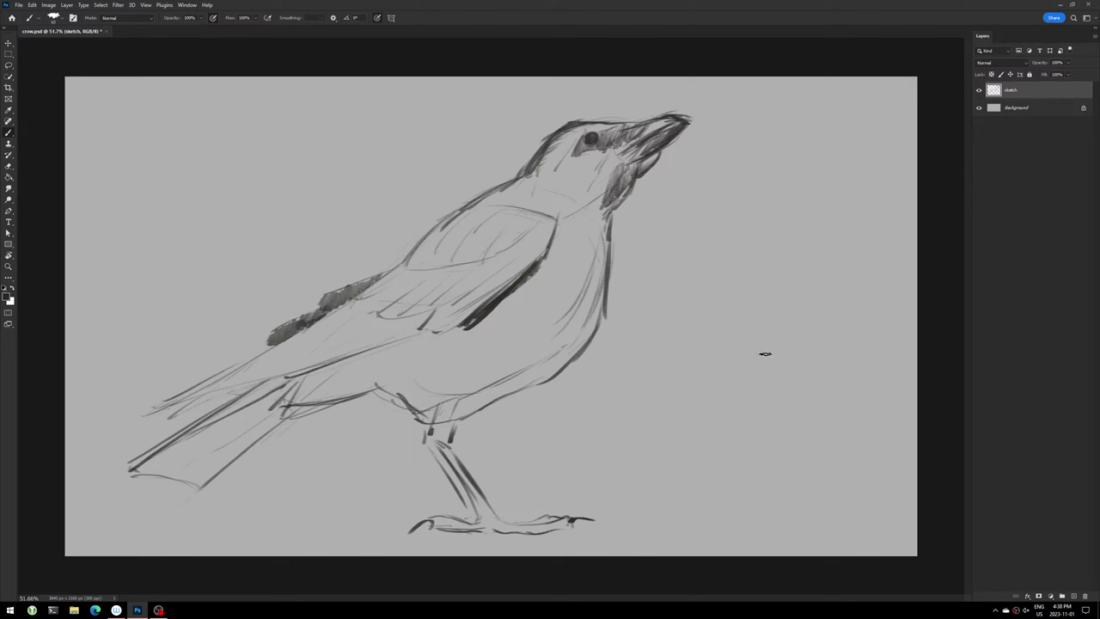
- Undo the last two chest strokes and redraw the chest contour more darkly
key("ctrl+z")
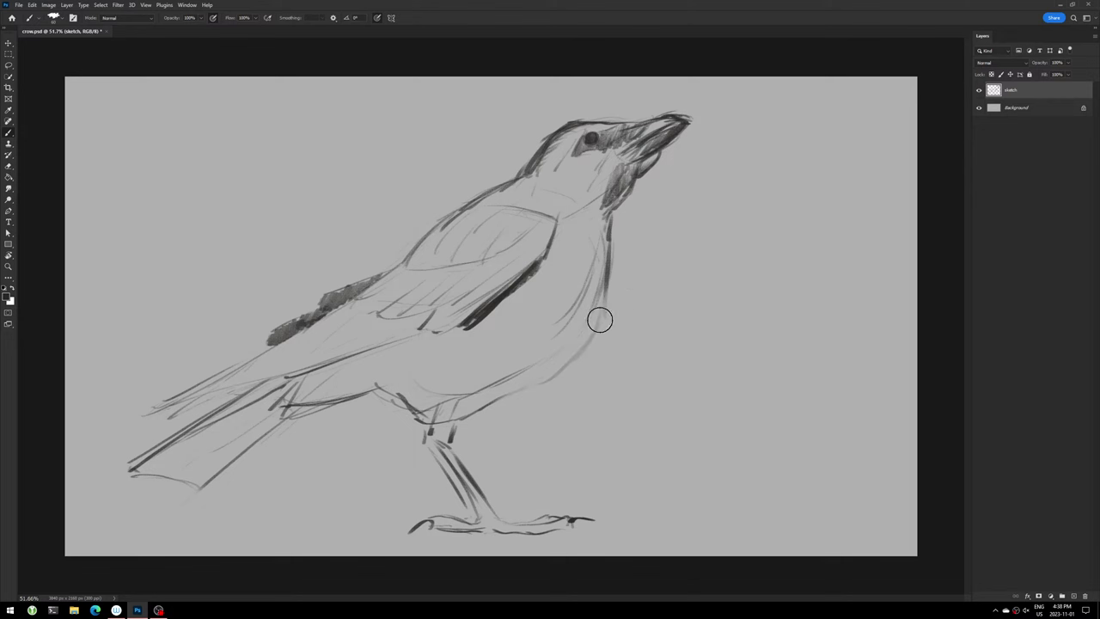
key("ctrl+z")
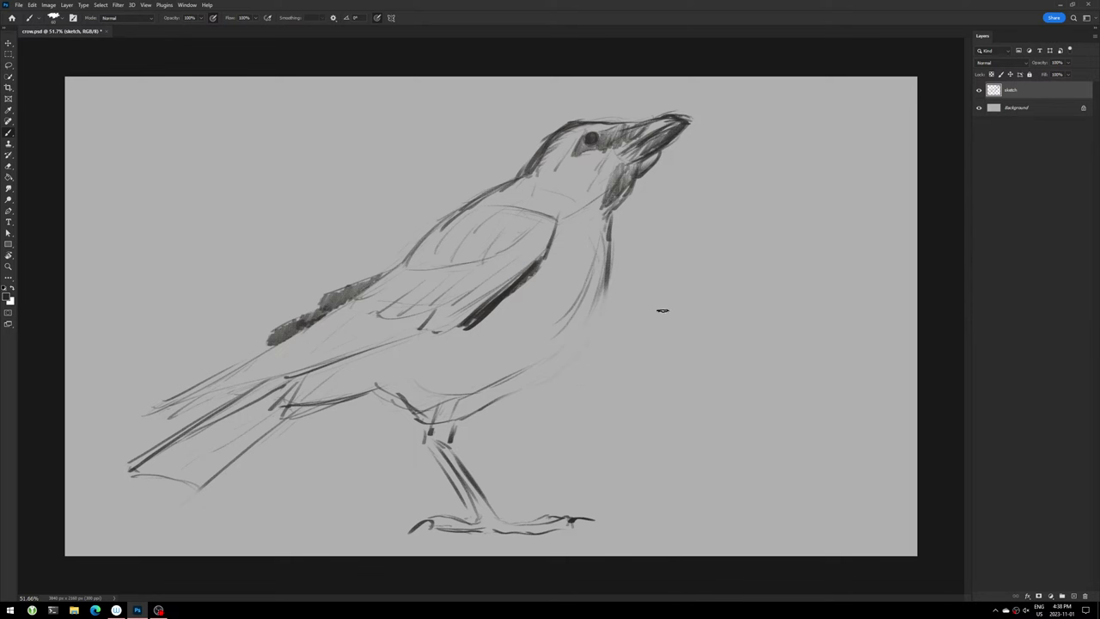
mouse_move(605, 287)
left_mouse_down()
mouse_move(568, 347)
mouse_move(466, 419)
left_mouse_up()
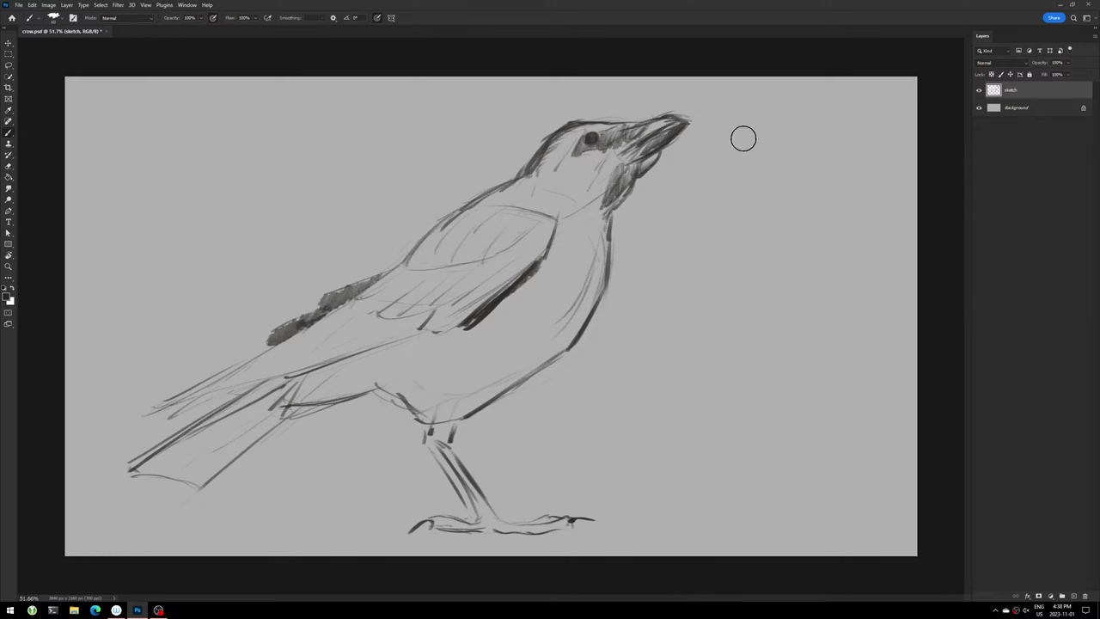
key("shift")
key("shift")
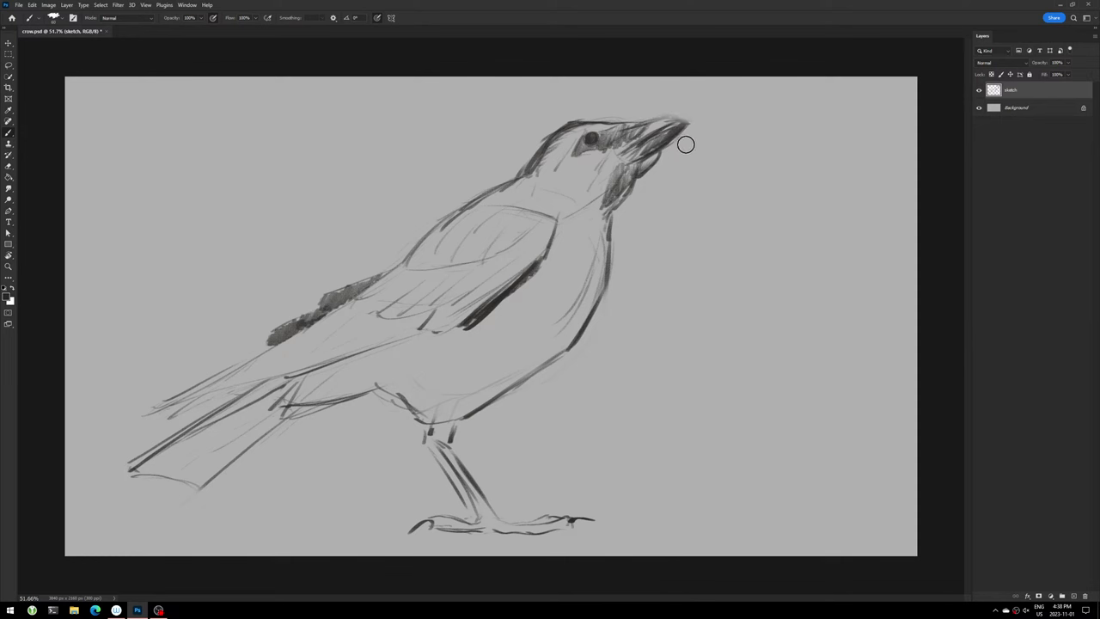
- Touch up the lower beak, lighten the throat shading, and darken the lower wing edge and belly line
left_click_drag(685, 143, 676, 152)
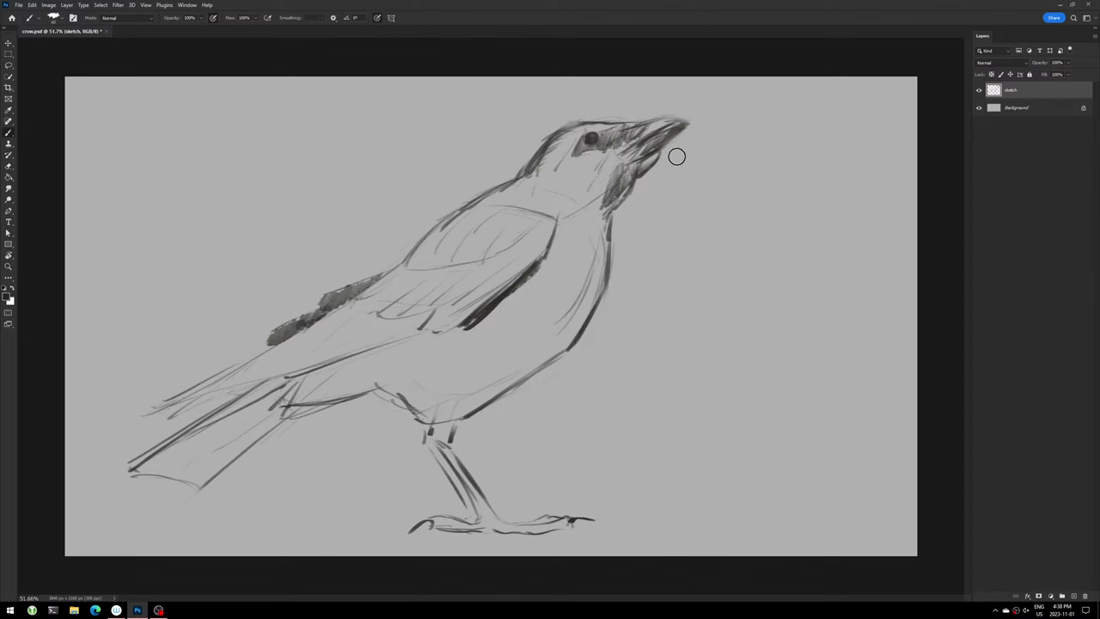
mouse_move(611, 184)
left_mouse_down()
mouse_move(636, 163)
mouse_move(606, 207)
left_mouse_up()
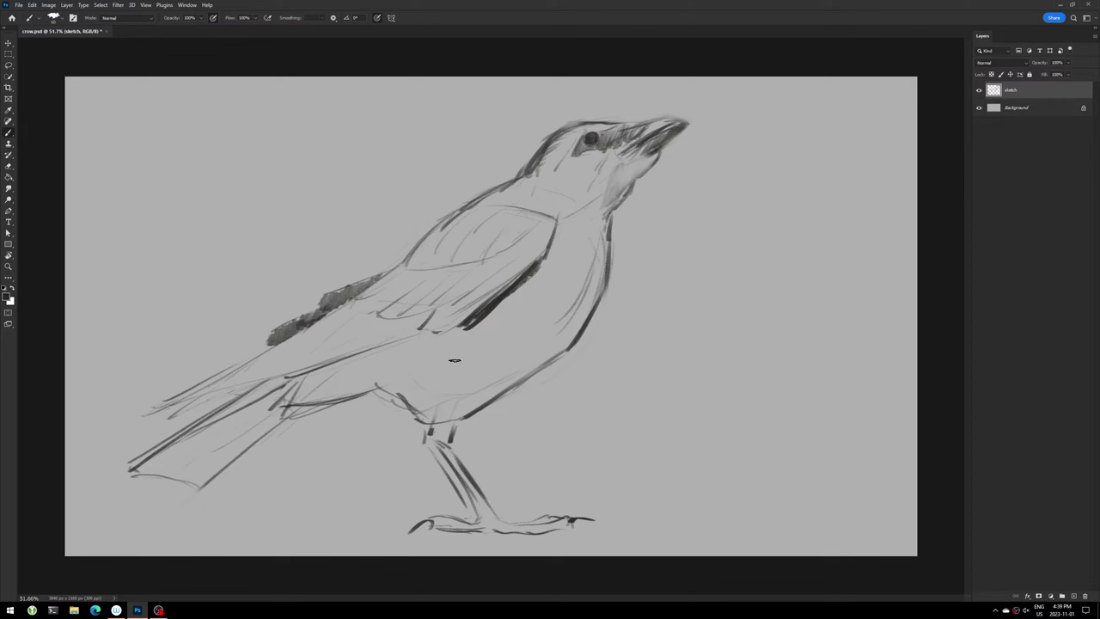
mouse_move(401, 343)
left_mouse_down()
mouse_move(438, 328)
mouse_move(387, 357)
mouse_move(401, 397)
left_mouse_up()
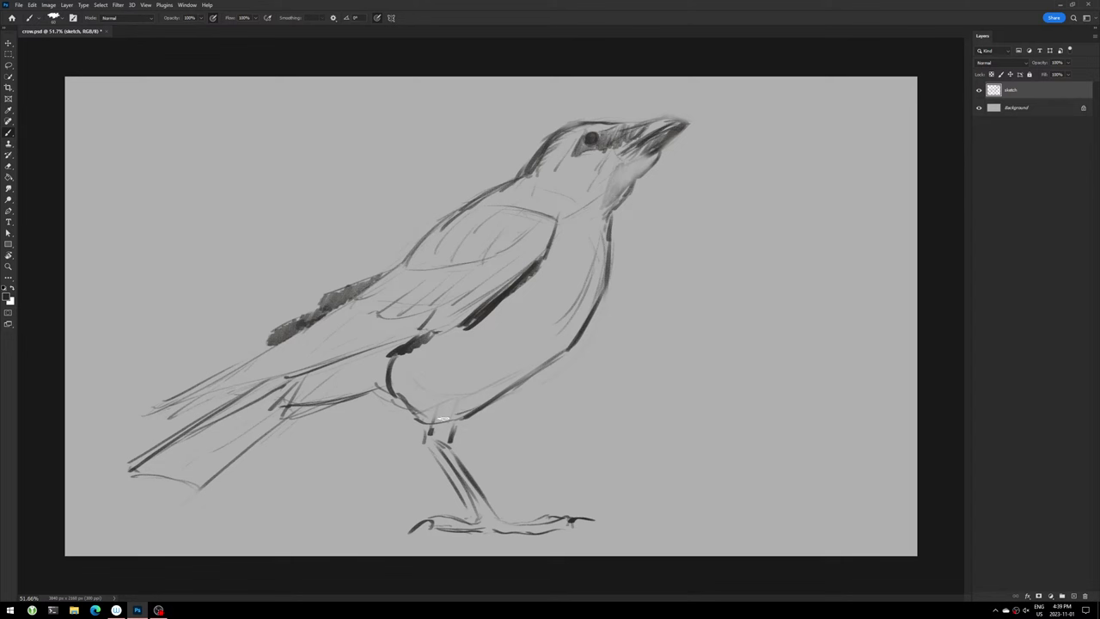
left_click_drag(424, 422, 533, 387)
- Reinforce the lower belly contour, add a stroke below the beak, and redraw the throat and chest edge
left_click(8, 165)
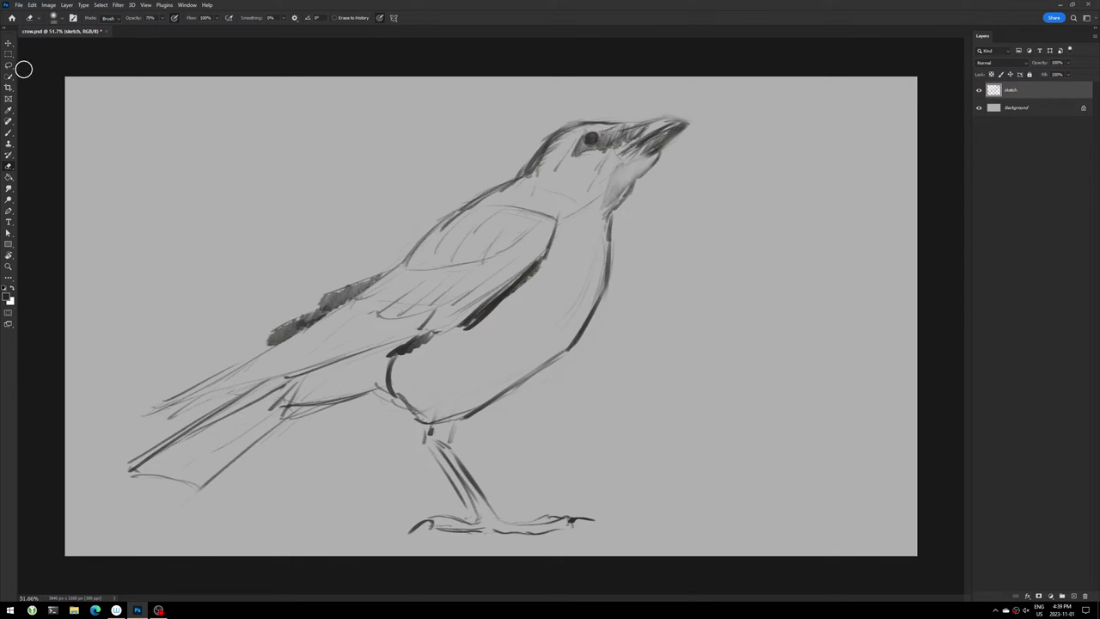
left_click(9, 134)
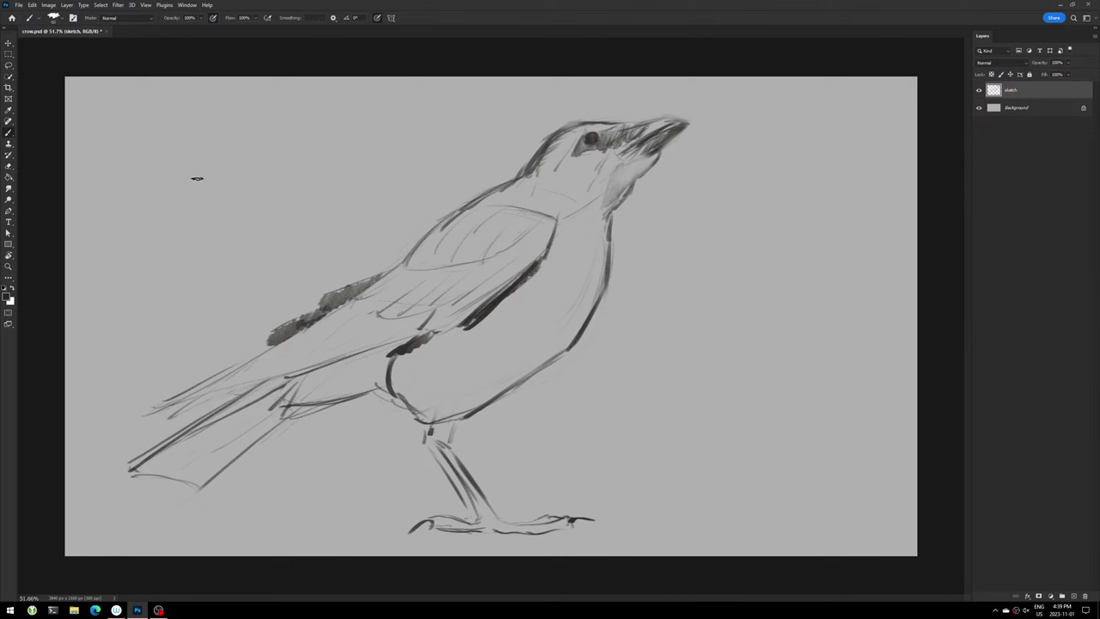
left_click_drag(543, 365, 456, 419)
left_click_drag(661, 157, 653, 171)
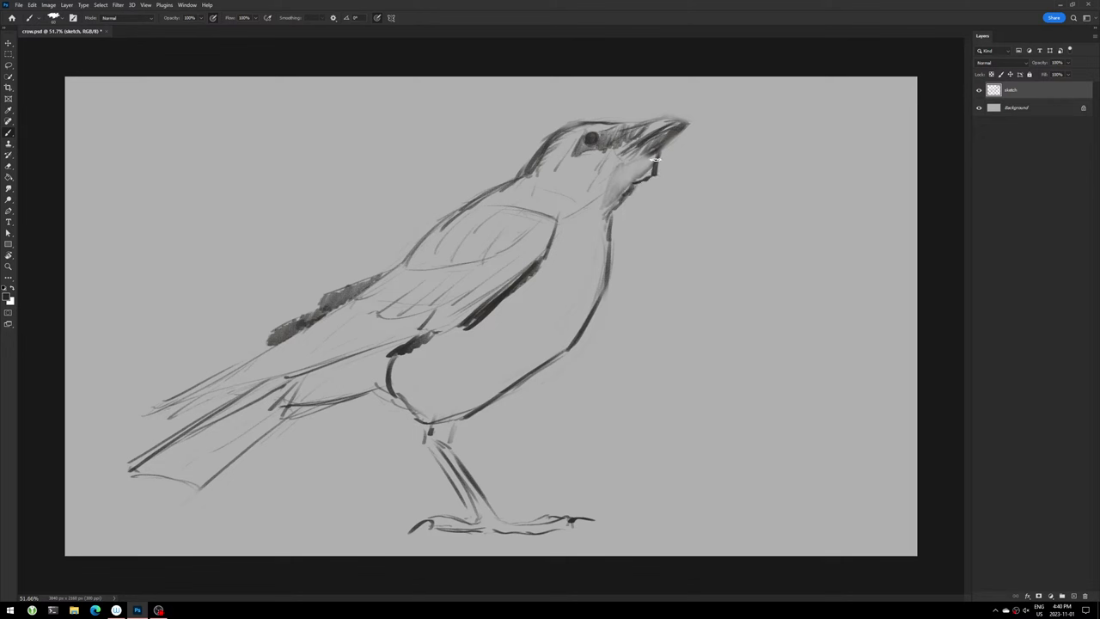
left_click_drag(625, 203, 604, 272)
left_click_drag(630, 175, 602, 258)
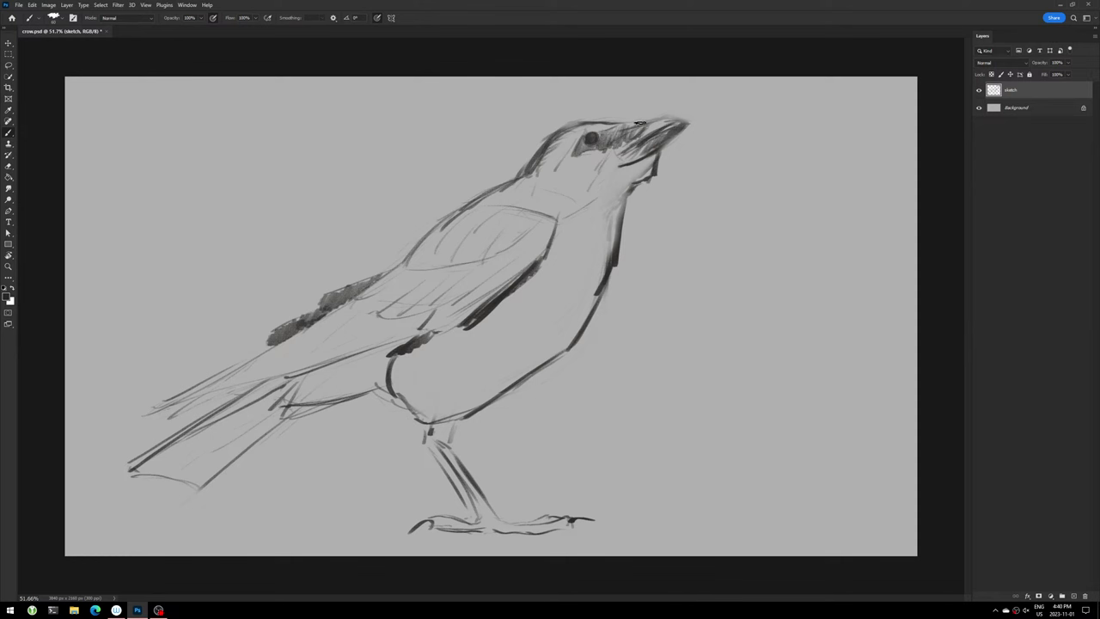
- Darken the upper beak, fill the eye dark, and hatch around the eye and beak base
left_click_drag(617, 138, 691, 124)
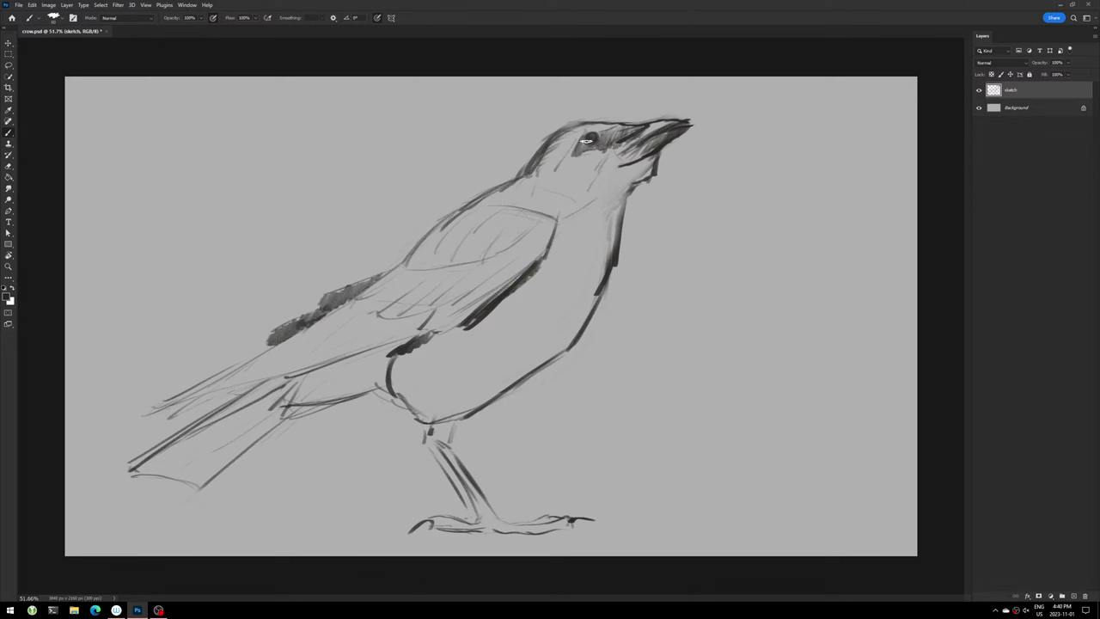
mouse_move(586, 140)
left_mouse_down()
mouse_move(603, 134)
mouse_move(613, 146)
left_mouse_up()
mouse_move(638, 144)
left_mouse_down()
mouse_move(623, 159)
mouse_move(592, 157)
mouse_move(646, 177)
mouse_move(629, 178)
mouse_move(611, 236)
left_mouse_up()
mouse_move(643, 178)
left_mouse_down()
mouse_move(655, 163)
mouse_move(636, 159)
mouse_move(651, 152)
left_mouse_up()
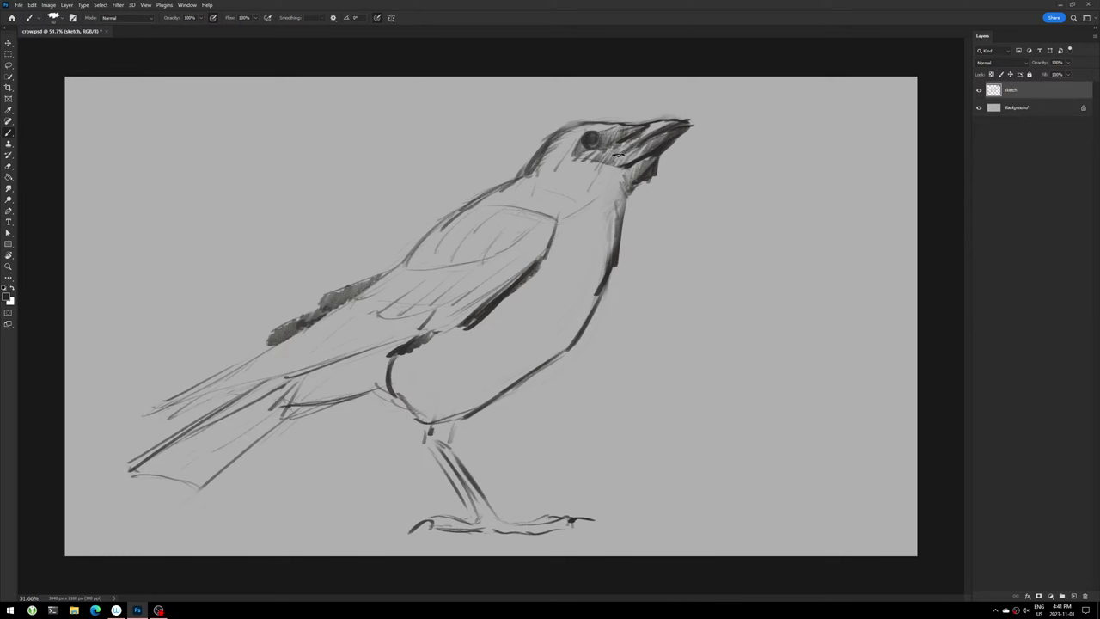
left_click_drag(636, 142, 669, 126)
left_click_drag(624, 125, 607, 130)
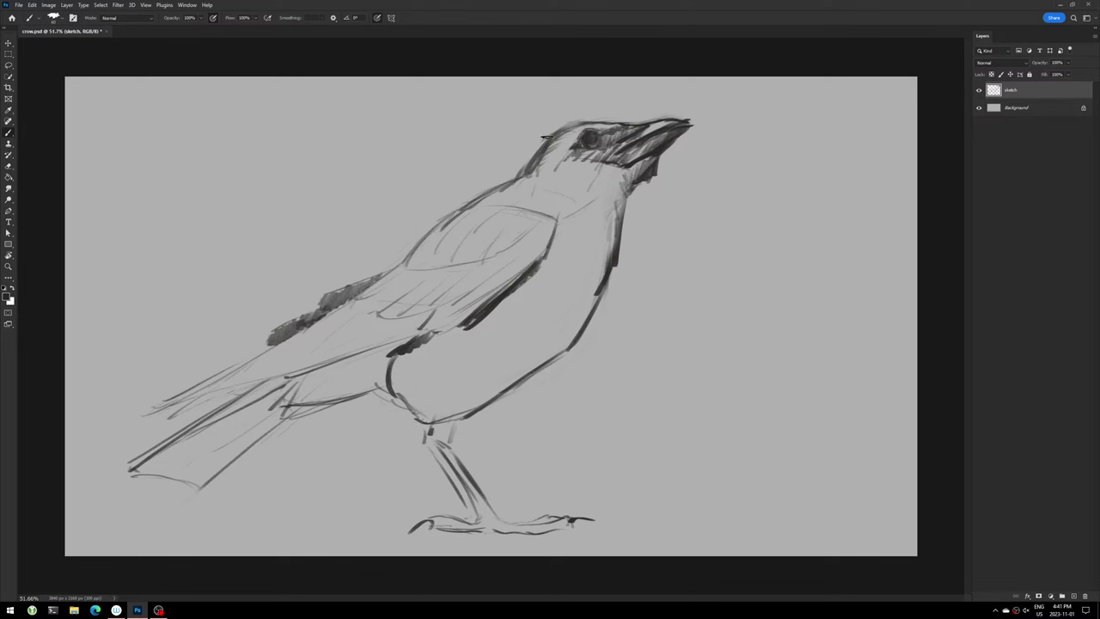
- Darken the back-of-head, chest, breast, wing and back outlines, then save the file
left_click_drag(547, 141, 522, 176)
left_click_drag(531, 188, 578, 210)
left_click_drag(593, 273, 581, 348)
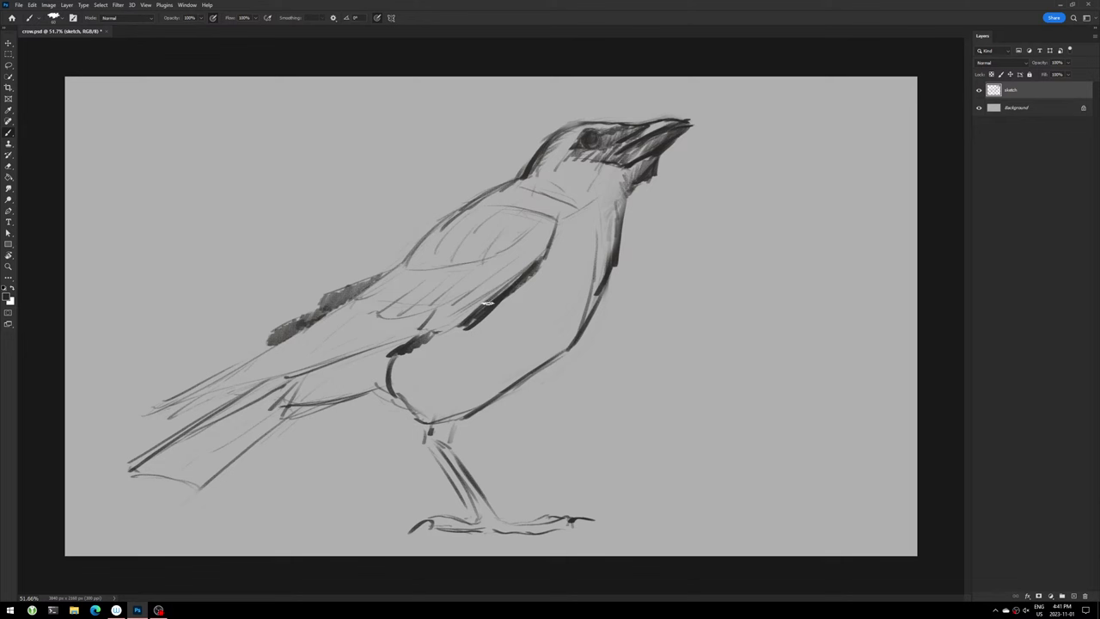
left_click_drag(453, 328, 421, 327)
mouse_move(553, 226)
left_mouse_down()
mouse_move(541, 256)
mouse_move(486, 315)
left_mouse_up()
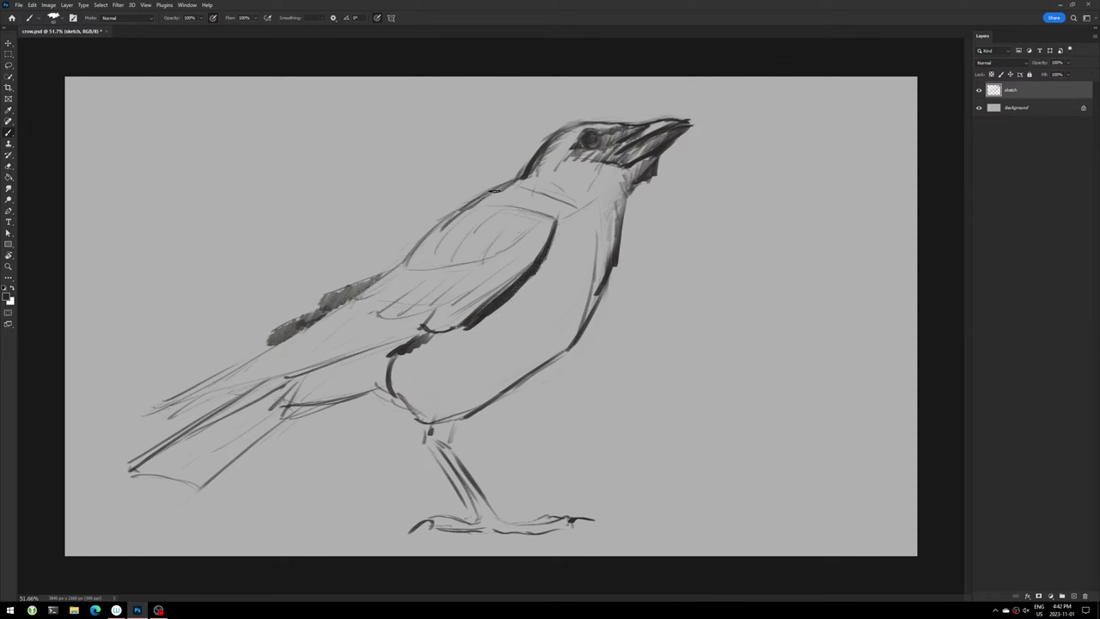
left_click_drag(495, 190, 344, 308)
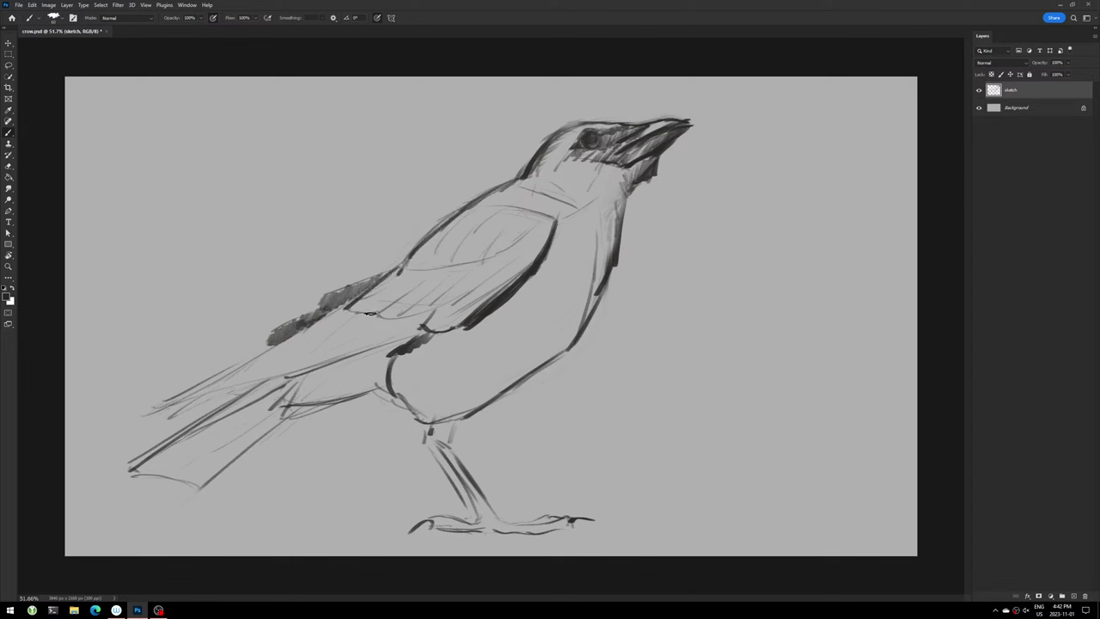
left_click_drag(426, 318, 445, 328)
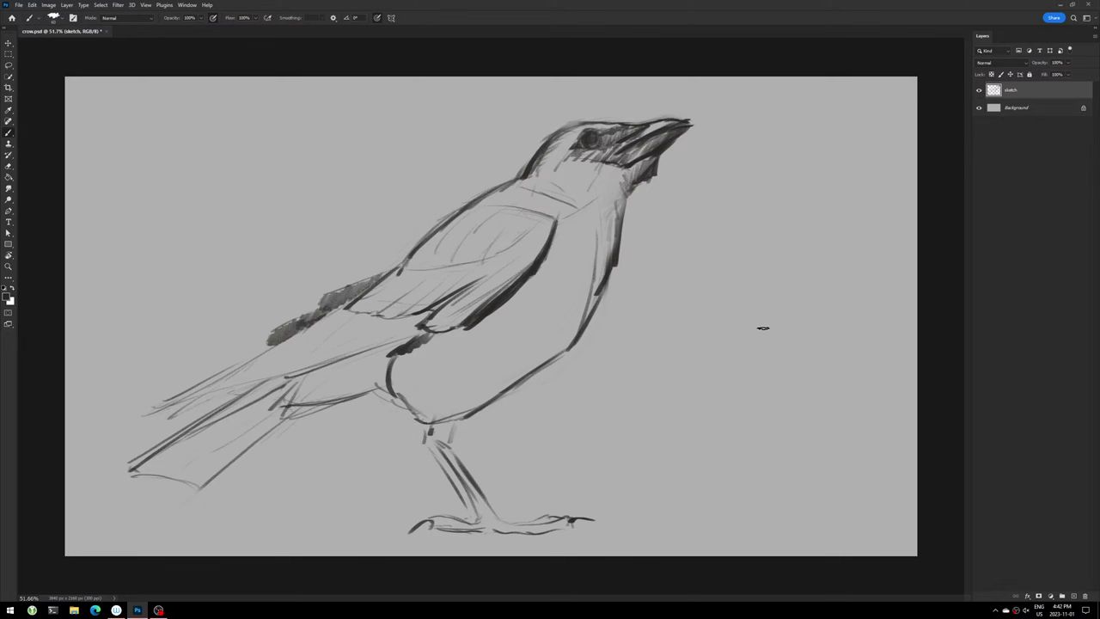
key("ctrl+s")
- Lower the sketch layer's opacity to 30%
left_click(1069, 63)
left_click_drag(1062, 74, 1045, 75)
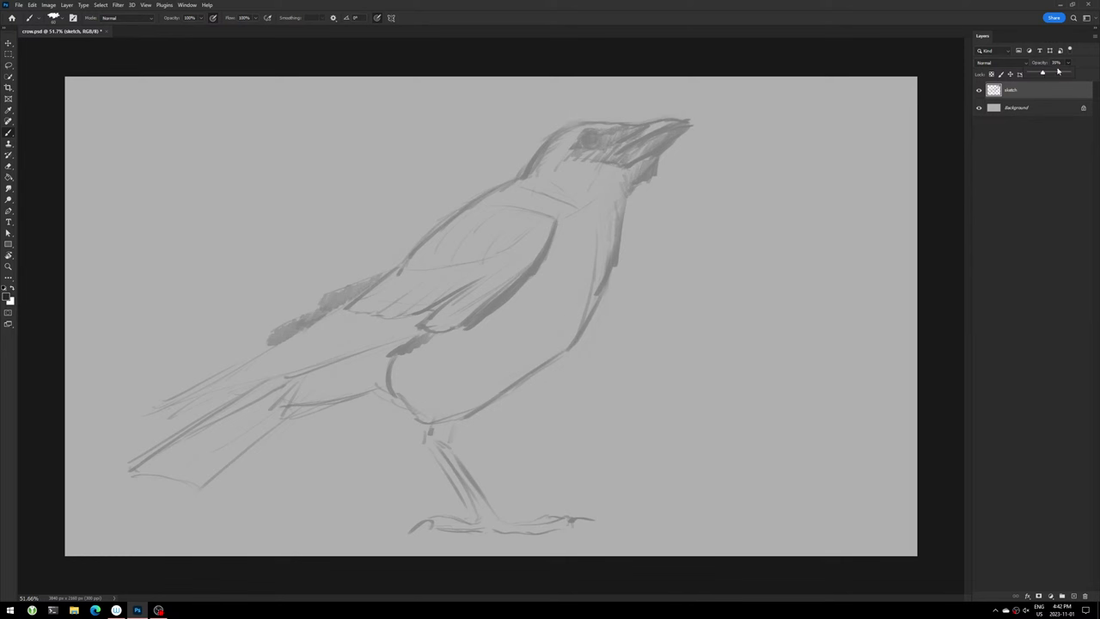
left_click(1086, 59)
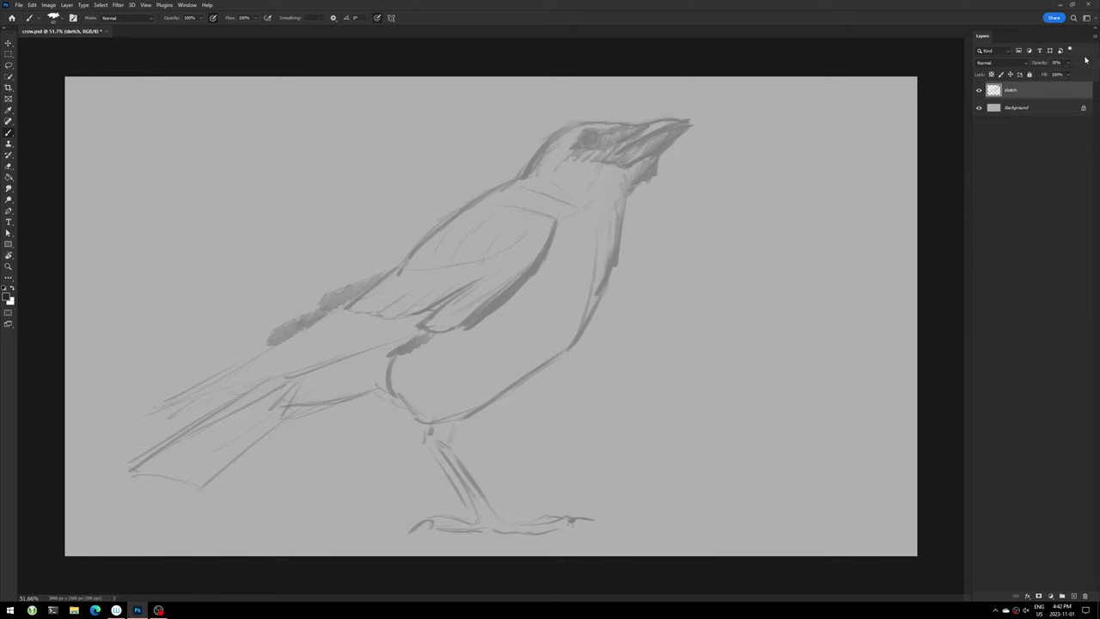
- Add a new layer above the sketch named 'drawing'
left_click(1074, 594)
double_click(1010, 90)
type("drawing")
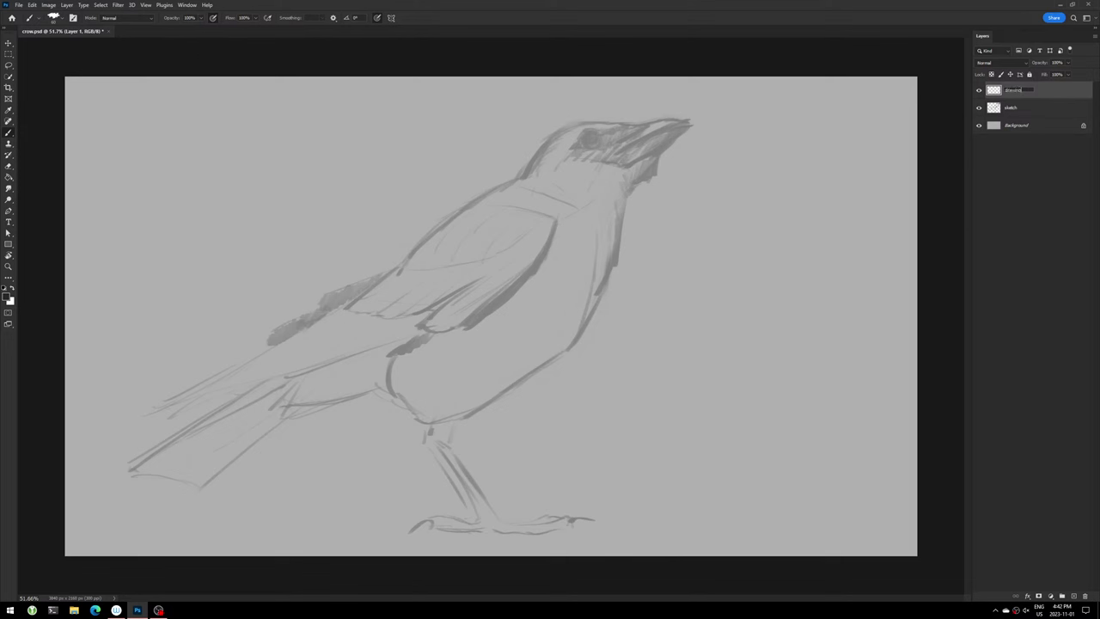
key("Return")
- At 100% zoom in full-screen view, ink a clean top edge of the beak to its tip
key("ctrl+plus")
key("ctrl+plus")
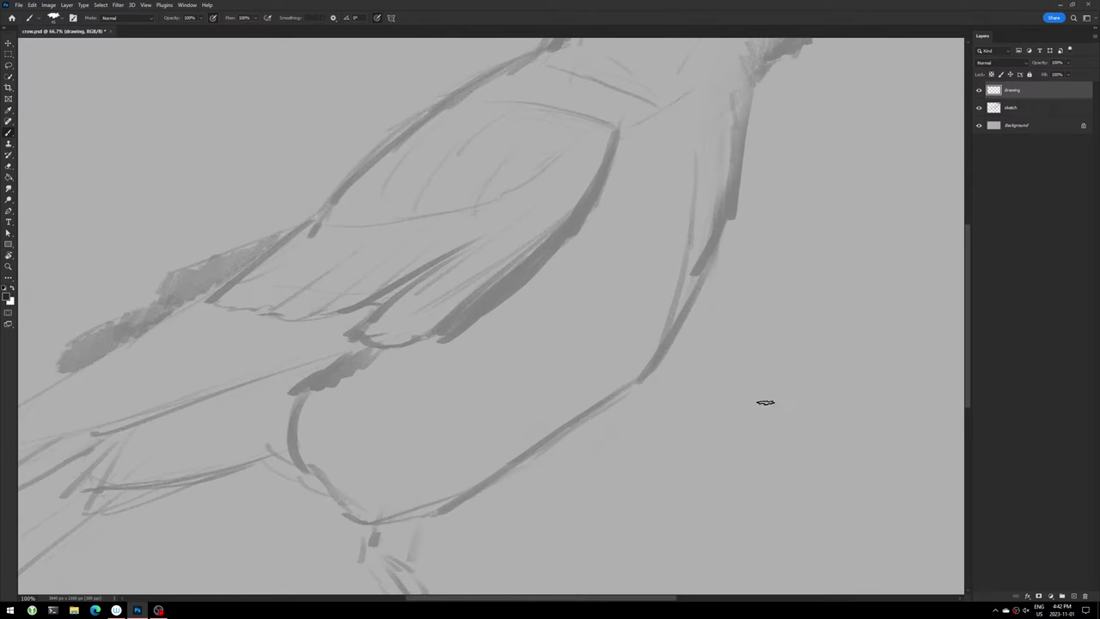
key("f")
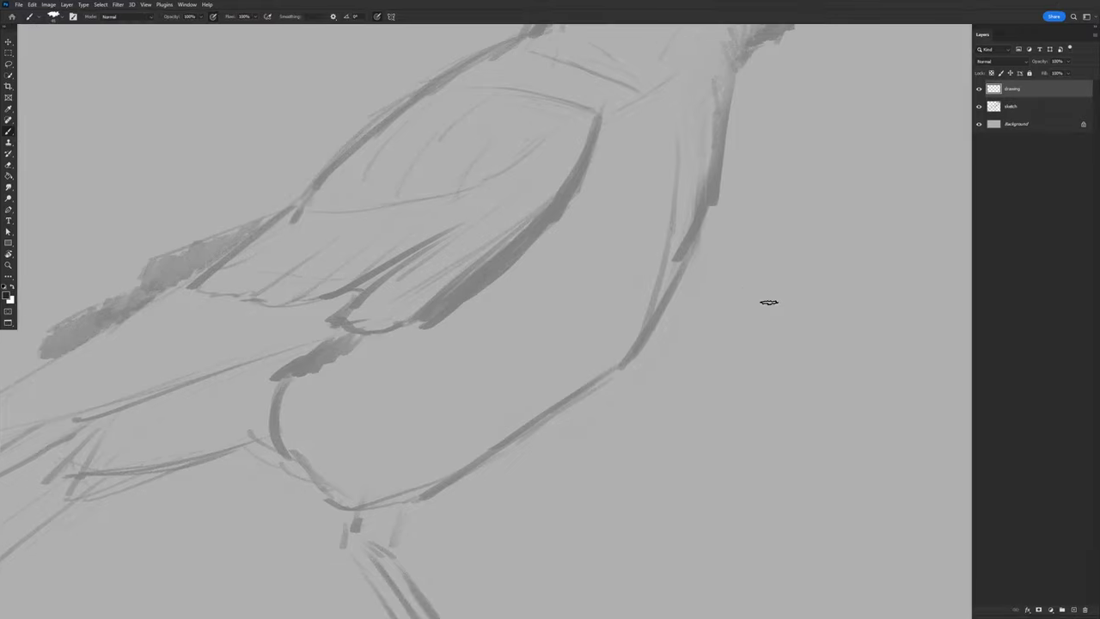
key("f")
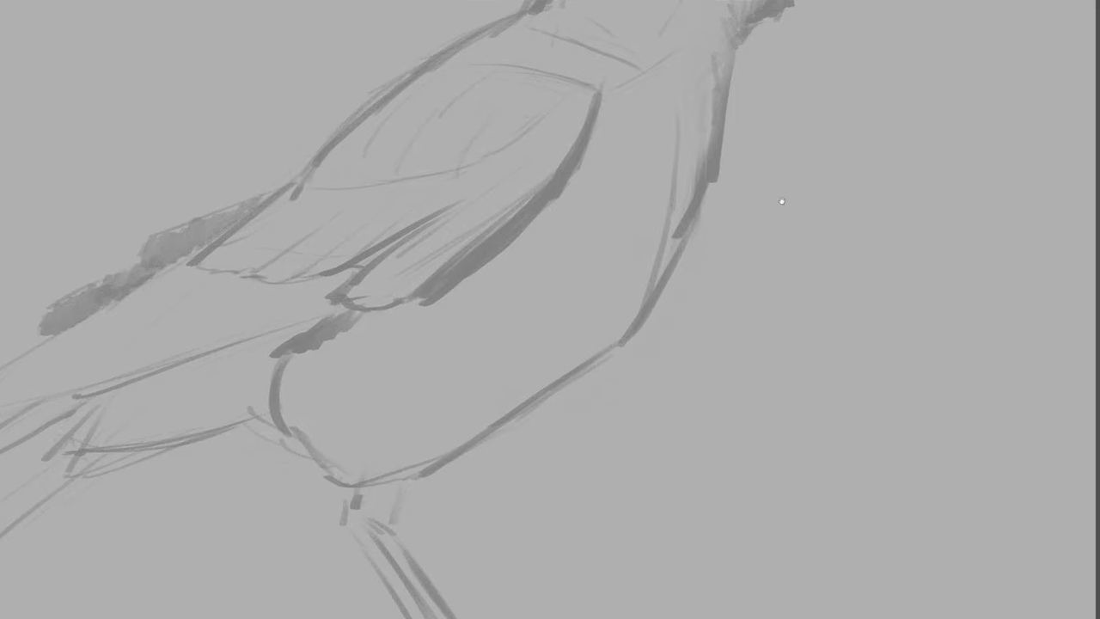
mouse_move(781, 201)
left_mouse_down()
mouse_move(777, 447)
mouse_move(795, 370)
left_mouse_up()
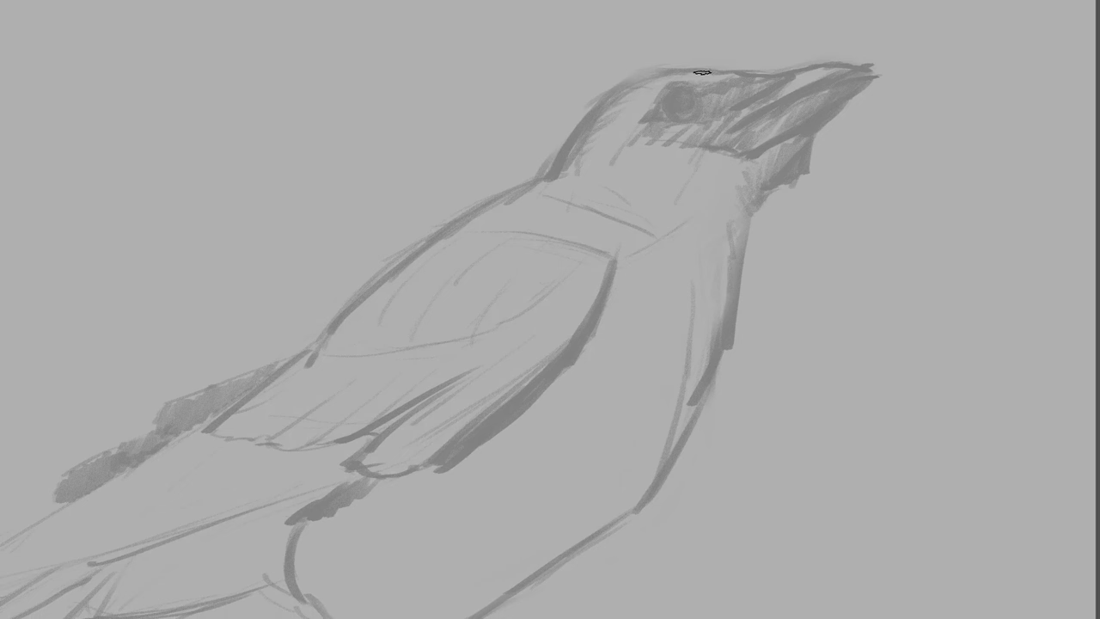
key("shift")
left_click_drag(739, 77, 774, 80)
left_click_drag(774, 77, 842, 66)
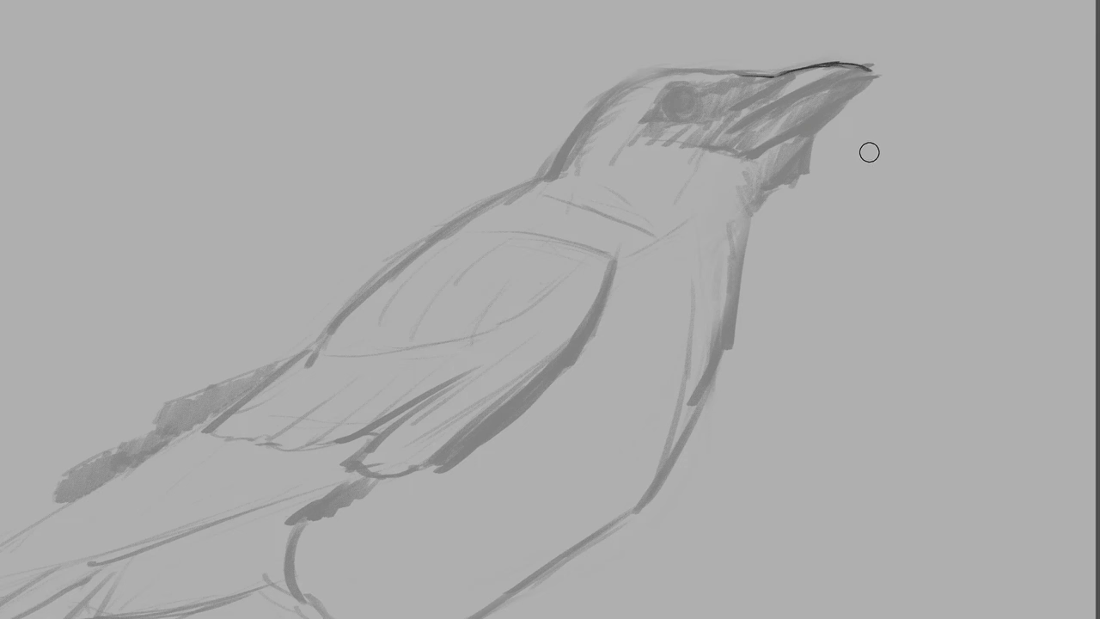
left_click_drag(872, 68, 835, 64)
left_click_drag(870, 67, 851, 61)
mouse_move(851, 59)
left_mouse_down()
mouse_move(872, 64)
mouse_move(780, 73)
left_mouse_up()
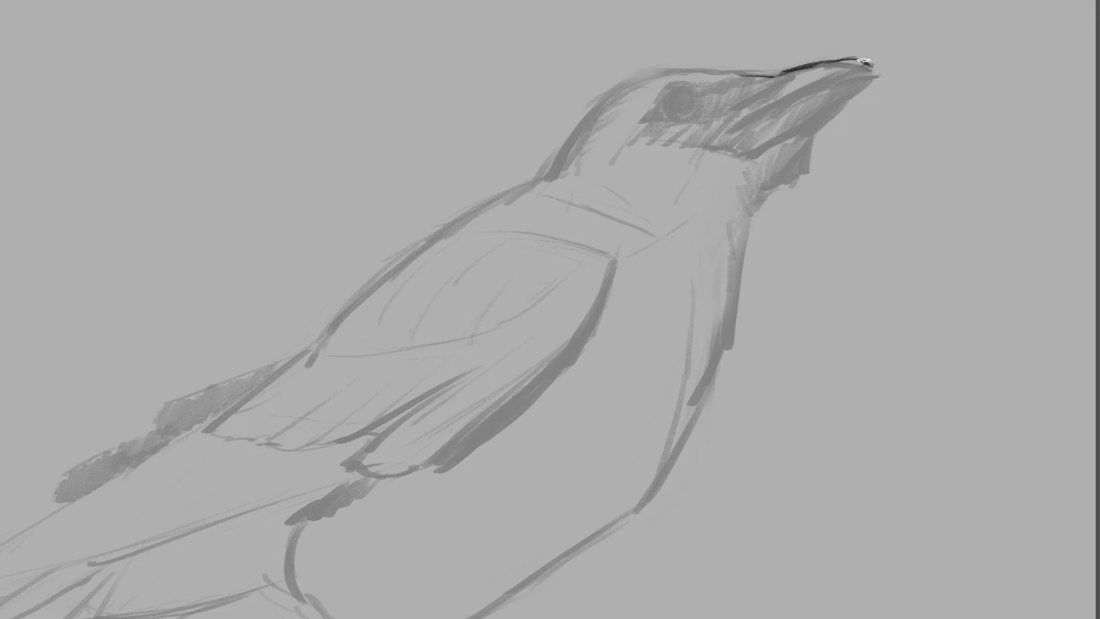
left_click_drag(851, 58, 787, 71)
- Ink the head's top outline down the back of the head into the neck
left_click_drag(766, 74, 643, 71)
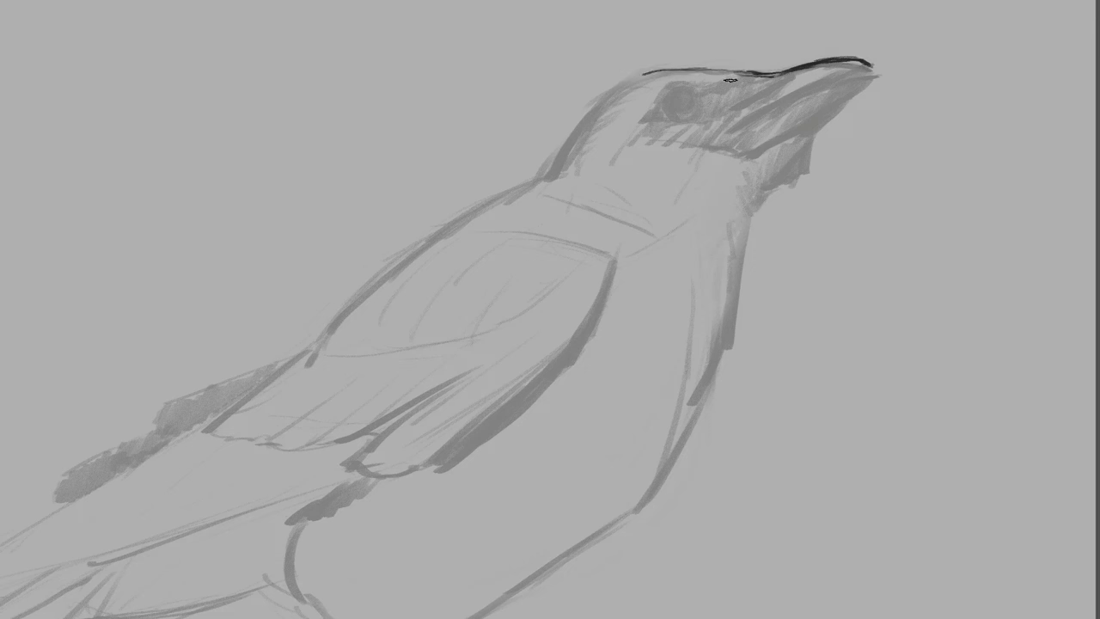
left_click_drag(726, 82, 637, 79)
left_click_drag(647, 75, 593, 103)
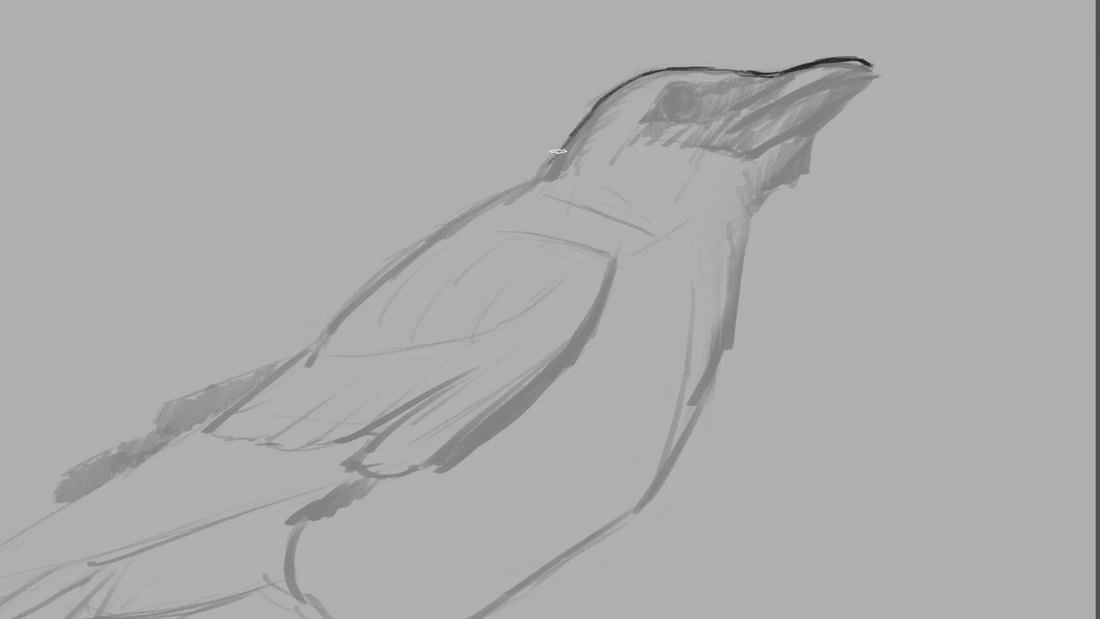
left_click_drag(593, 105, 538, 172)
- Ink the lower beak edge to the jaw and shade under the jaw
left_click_drag(873, 70, 732, 131)
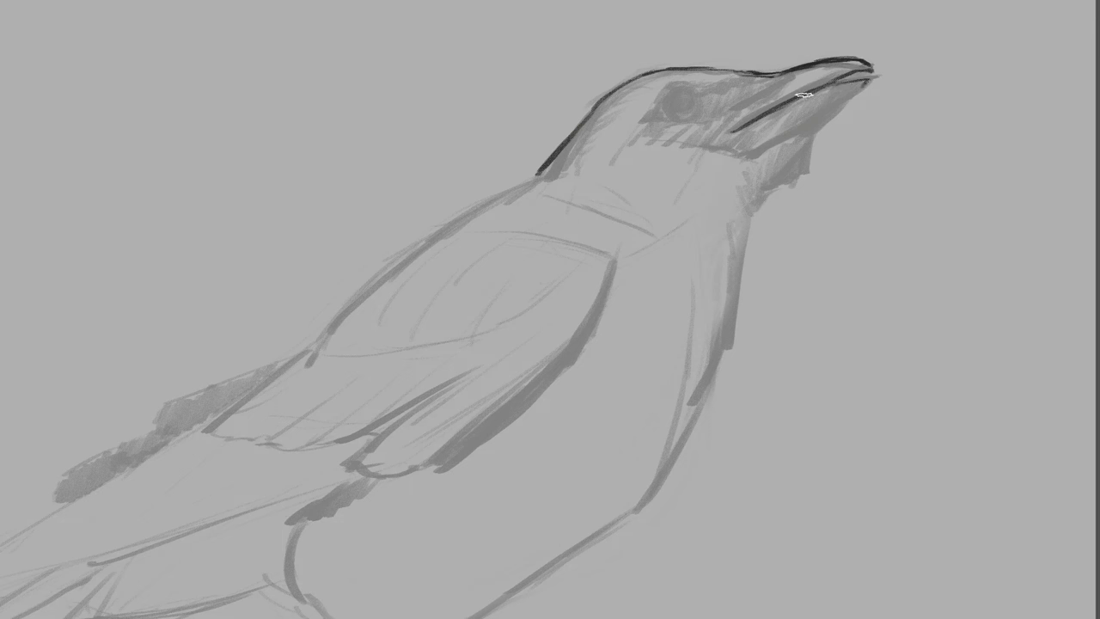
left_click_drag(804, 94, 870, 75)
left_click_drag(865, 79, 754, 149)
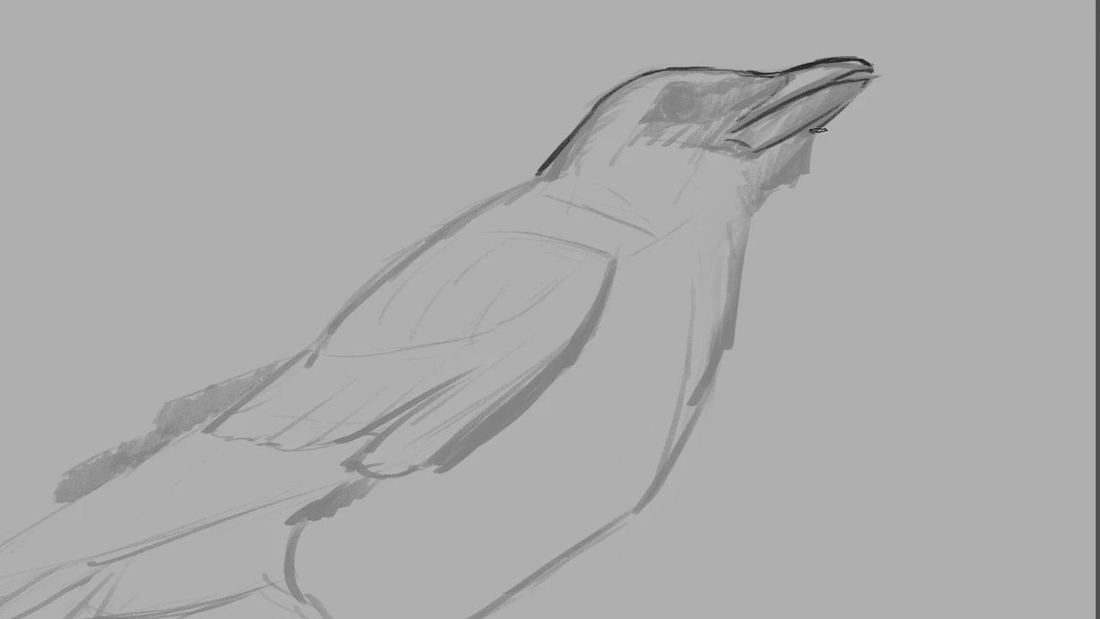
left_click_drag(801, 169, 787, 182)
left_click_drag(757, 206, 729, 213)
- Outline the eye as a circle and ink the neck and back contours
mouse_move(675, 90)
left_mouse_down()
mouse_move(695, 103)
mouse_move(683, 117)
mouse_move(671, 103)
mouse_move(679, 88)
mouse_move(698, 107)
mouse_move(670, 117)
mouse_move(674, 87)
mouse_move(698, 100)
left_mouse_up()
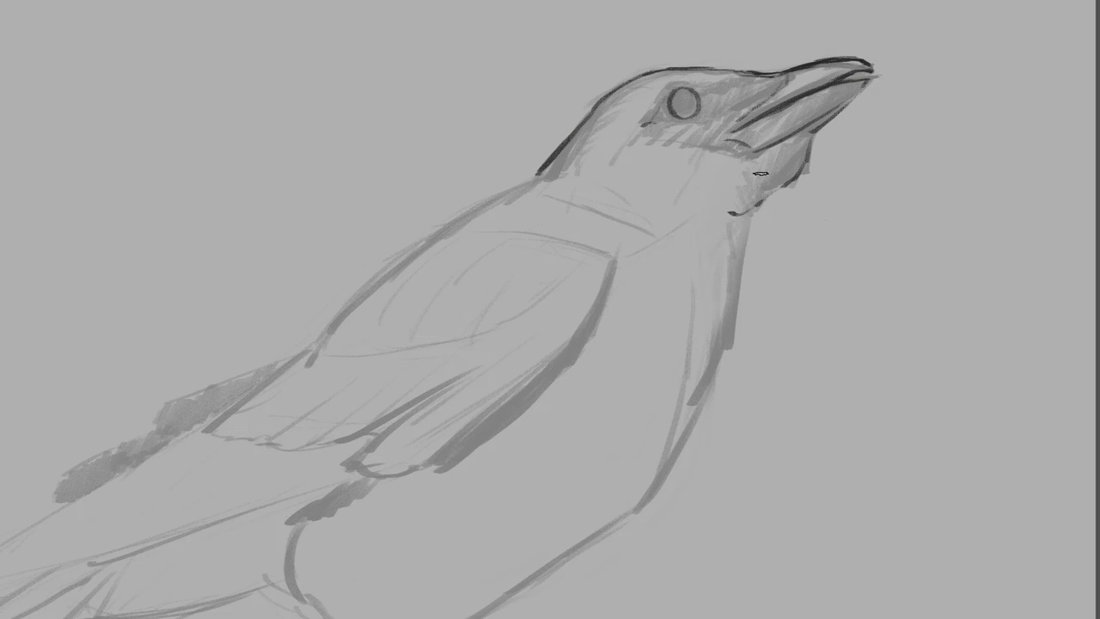
left_click_drag(753, 213, 746, 246)
left_click_drag(736, 298, 636, 507)
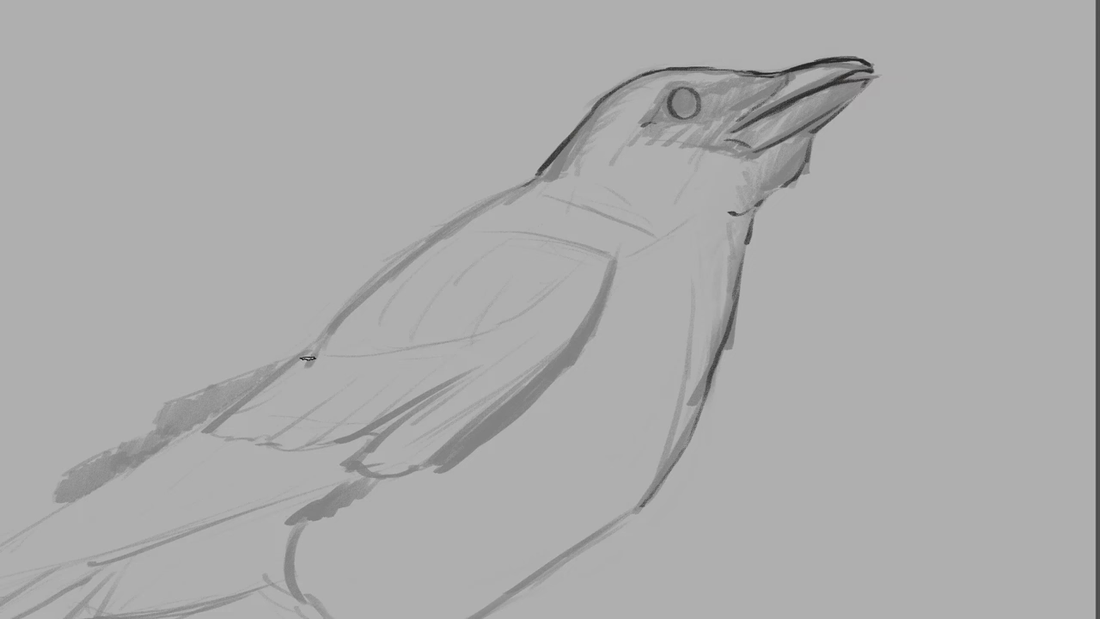
left_click_drag(318, 340, 541, 178)
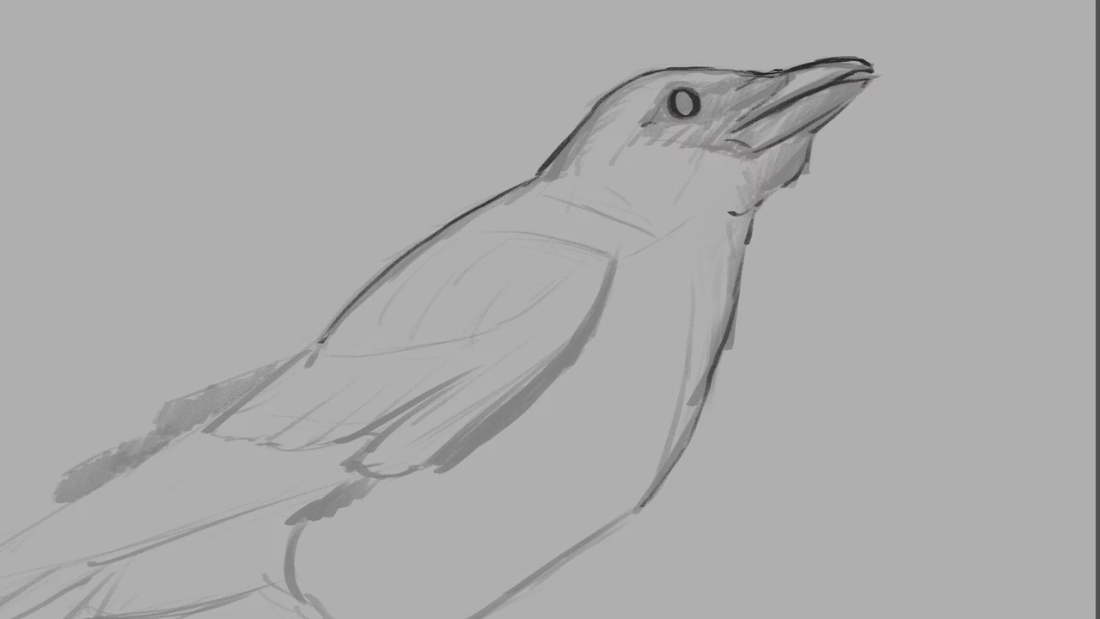
- Hatch between the eye and beak, below the beak, and at the mouth corner
mouse_move(773, 76)
left_mouse_down()
mouse_move(738, 95)
mouse_move(732, 114)
mouse_move(743, 115)
left_mouse_up()
mouse_move(815, 136)
left_mouse_down()
mouse_move(794, 186)
mouse_move(758, 207)
left_mouse_up()
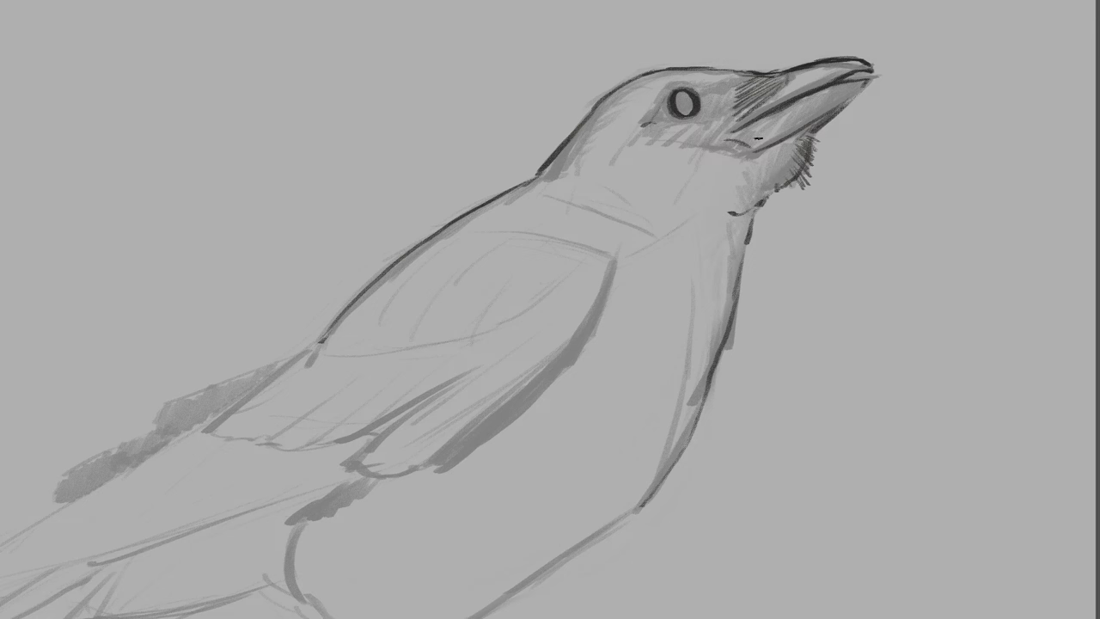
left_click_drag(759, 146, 739, 155)
- With the whole bird in view, ink the wing's top curve, lower edge, tip and upper edge
key("ctrl")
scroll(660, 365, "down", 2, "ctrl")
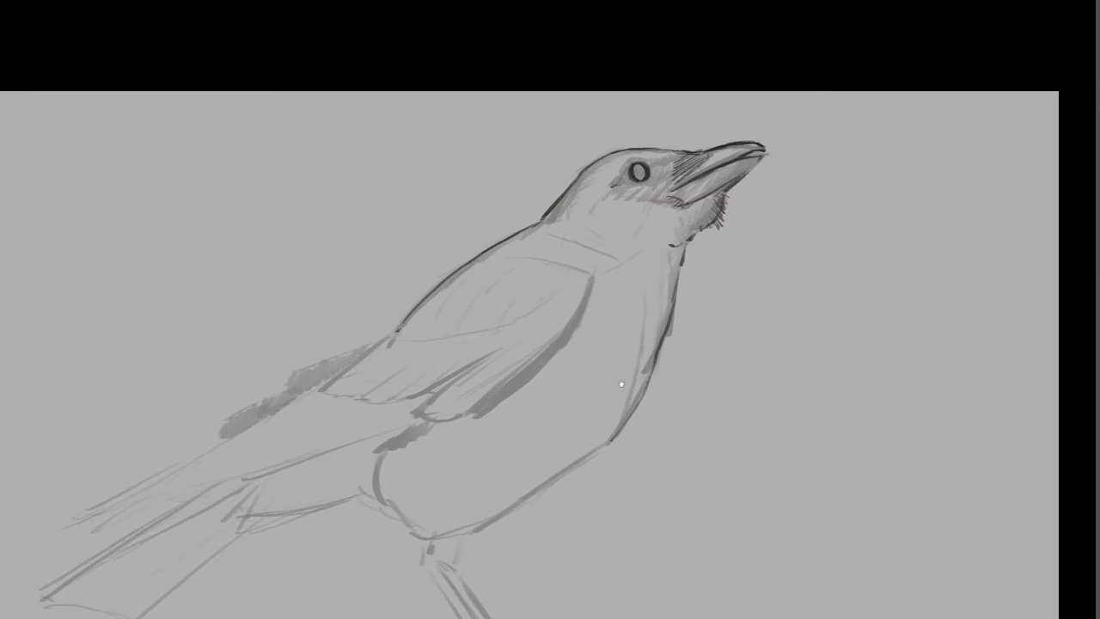
scroll(687, 329, "down", 3)
left_click_drag(681, 277, 671, 283)
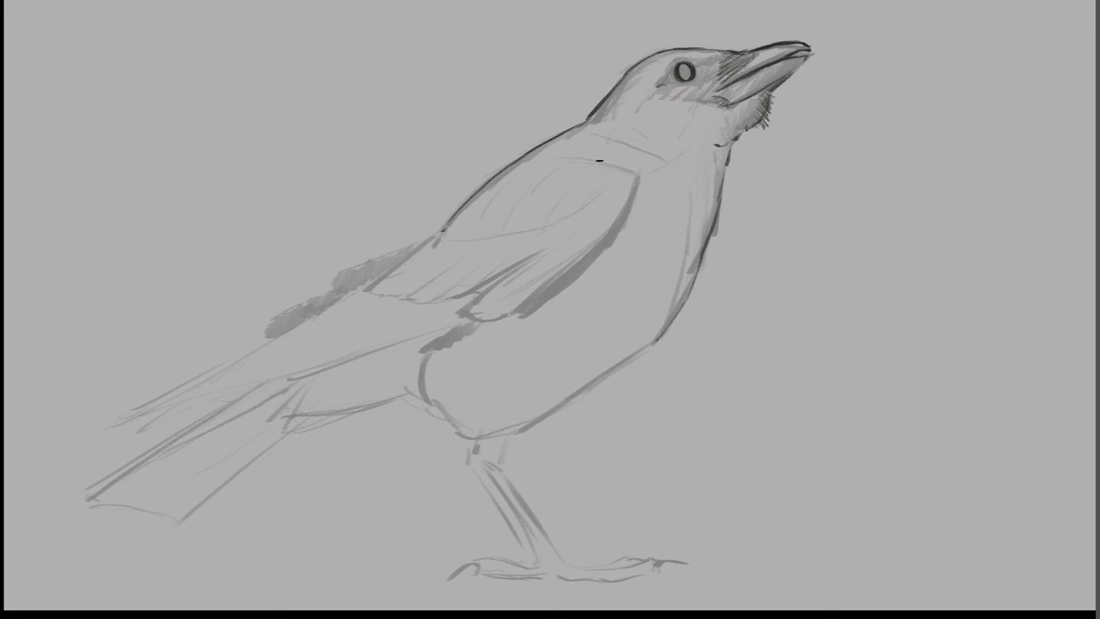
mouse_move(577, 159)
left_mouse_down()
mouse_move(640, 182)
mouse_move(615, 224)
left_mouse_up()
mouse_move(613, 229)
left_mouse_down()
mouse_move(504, 313)
mouse_move(470, 312)
left_mouse_up()
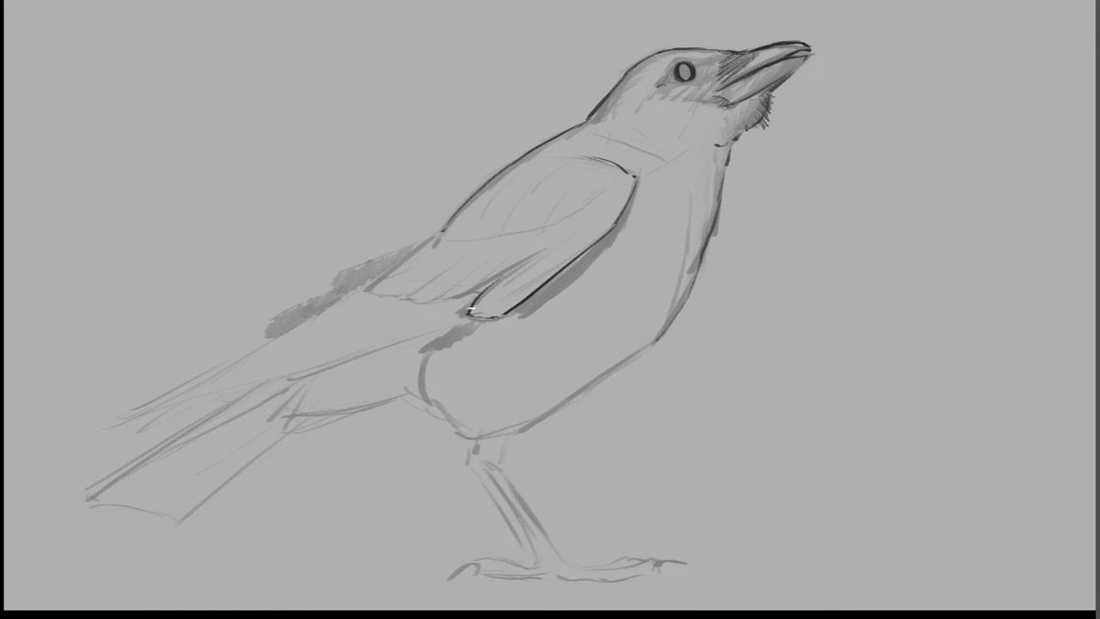
left_click_drag(521, 265, 460, 301)
left_click_drag(457, 293, 365, 289)
left_click_drag(435, 235, 364, 290)
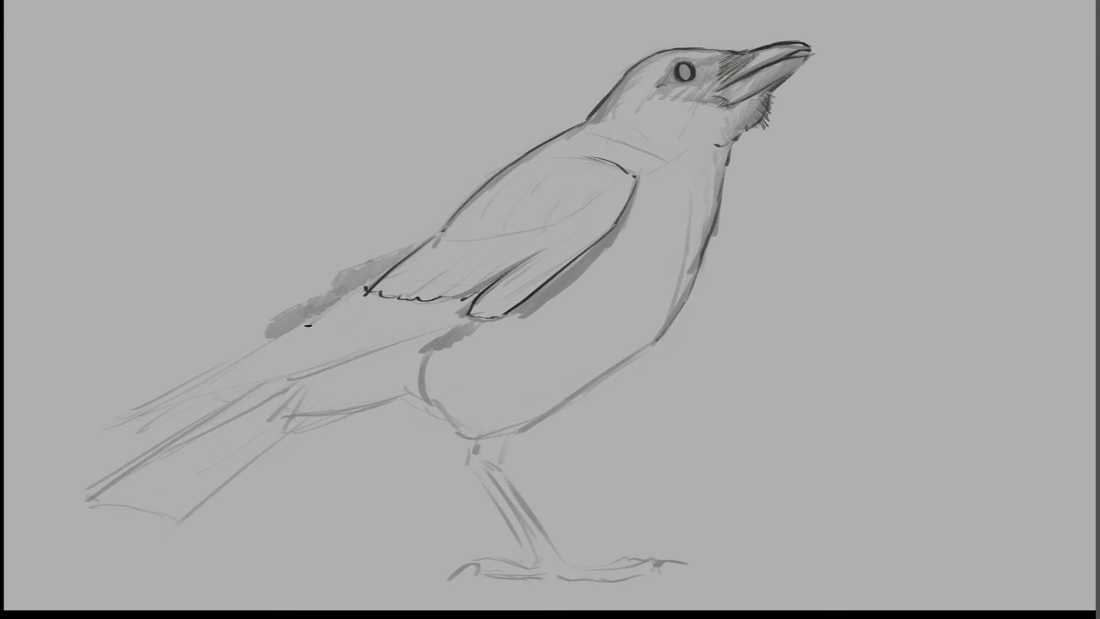
- Ink the tail's upper, lower and bottom edges plus a line under the wing
left_click_drag(354, 294, 282, 347)
mouse_move(469, 322)
left_mouse_down()
mouse_move(395, 344)
mouse_move(411, 316)
mouse_move(408, 340)
mouse_move(291, 376)
left_mouse_up()
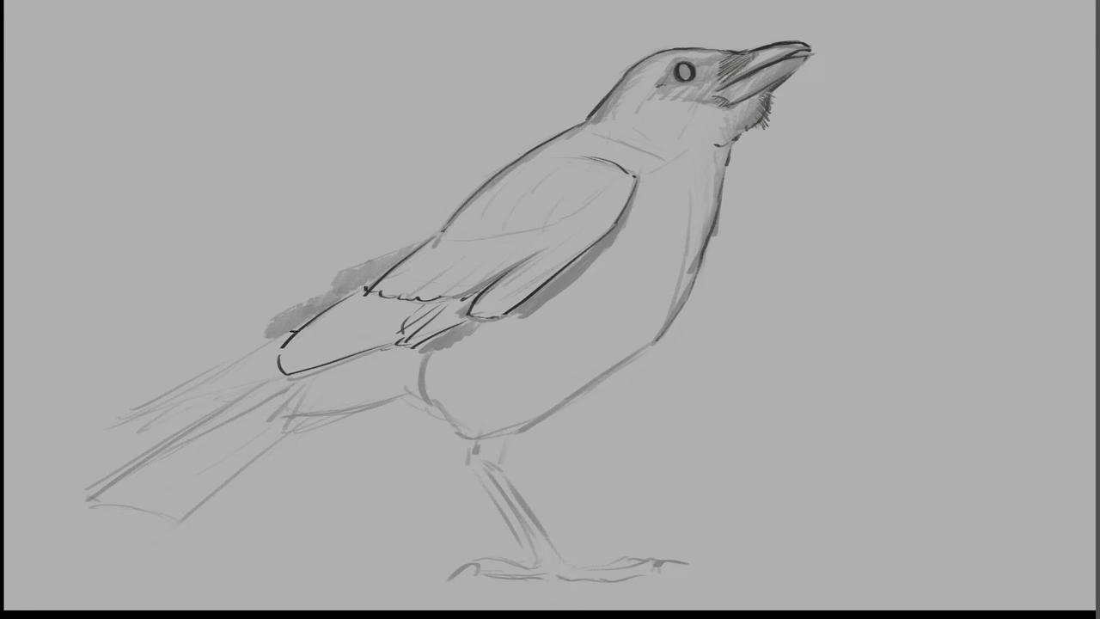
left_click_drag(284, 342, 147, 410)
left_click_drag(275, 375, 143, 428)
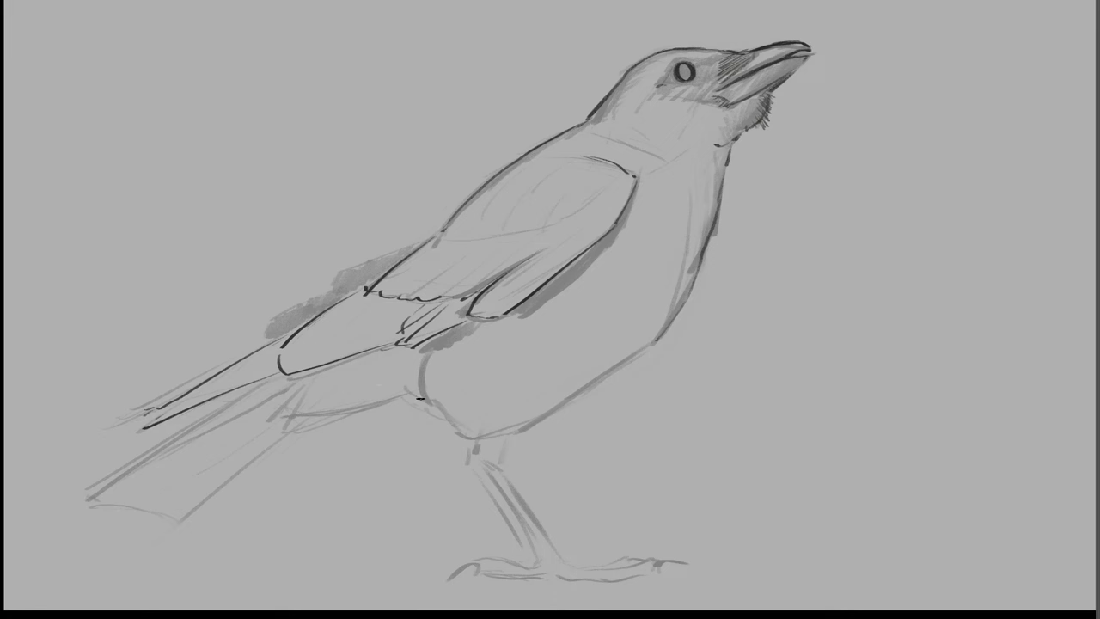
mouse_move(416, 391)
left_mouse_down()
mouse_move(290, 415)
mouse_move(109, 493)
left_mouse_up()
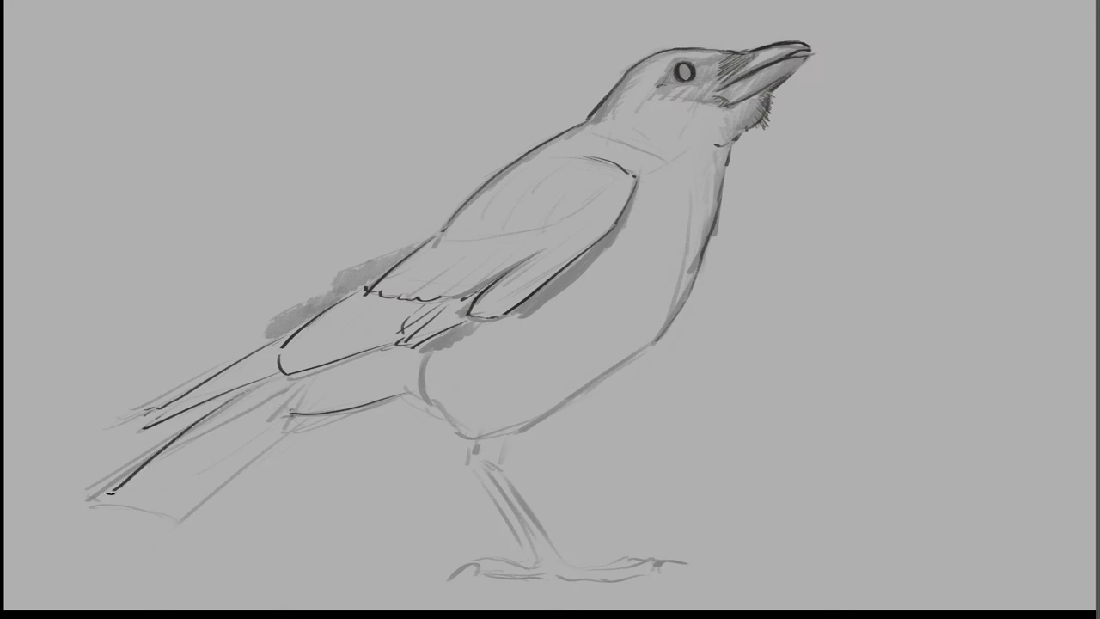
left_click_drag(292, 385, 114, 497)
left_click_drag(110, 504, 208, 500)
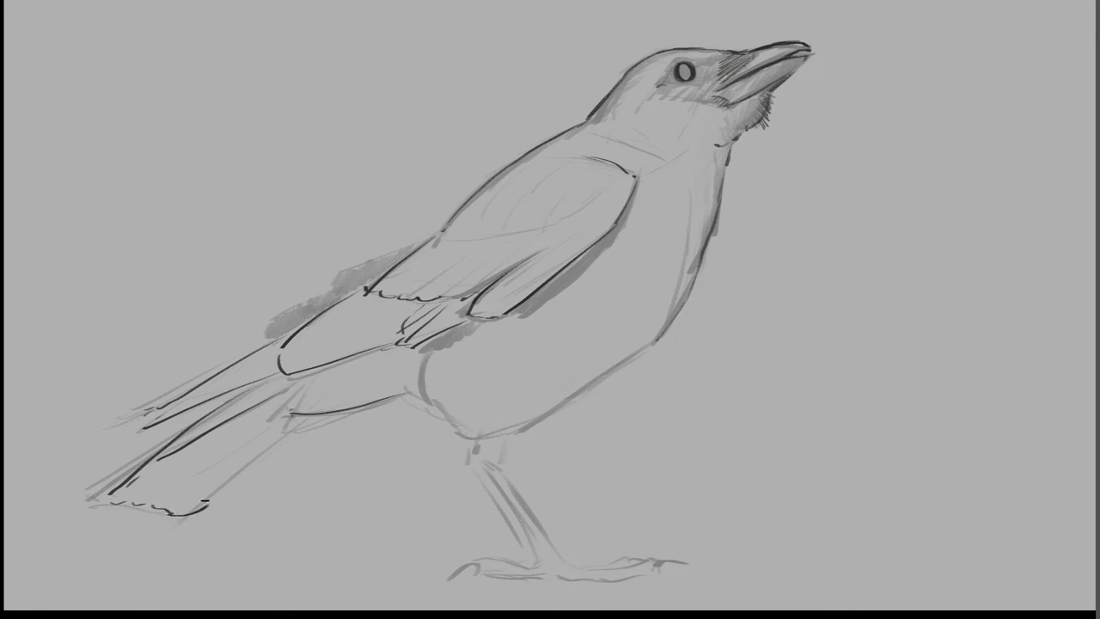
left_click_drag(295, 428, 187, 514)
left_click_drag(298, 424, 269, 442)
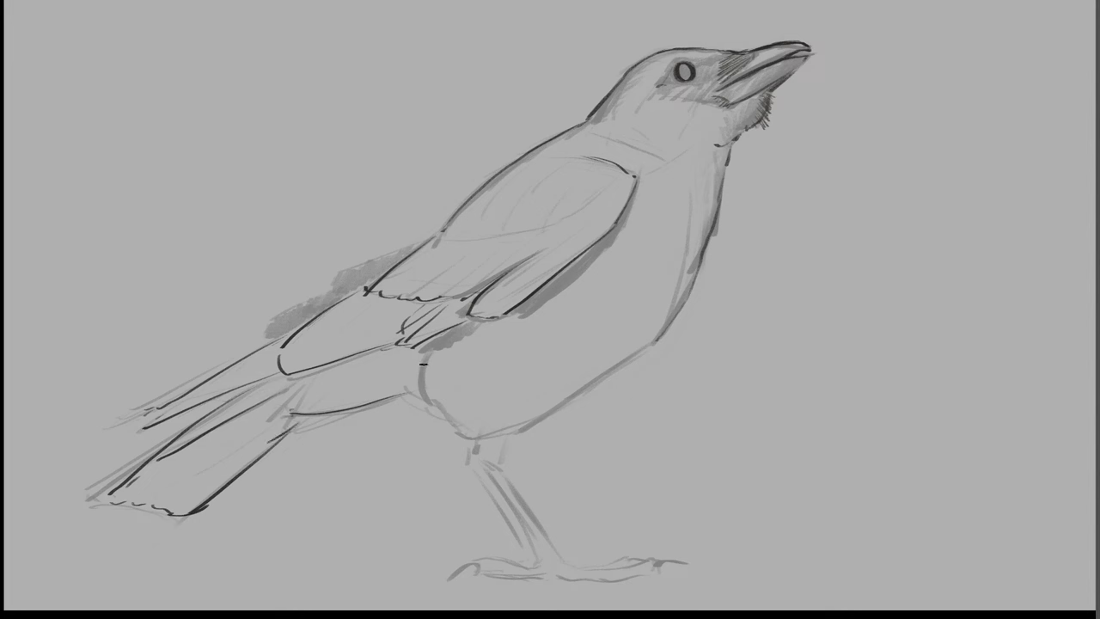
- Ink the belly outline, feather lines along the lower wing, and the top of the leg
left_click_drag(423, 364, 436, 418)
mouse_move(454, 423)
left_mouse_down()
mouse_move(457, 438)
mouse_move(520, 433)
left_mouse_up()
left_click_drag(638, 350, 486, 437)
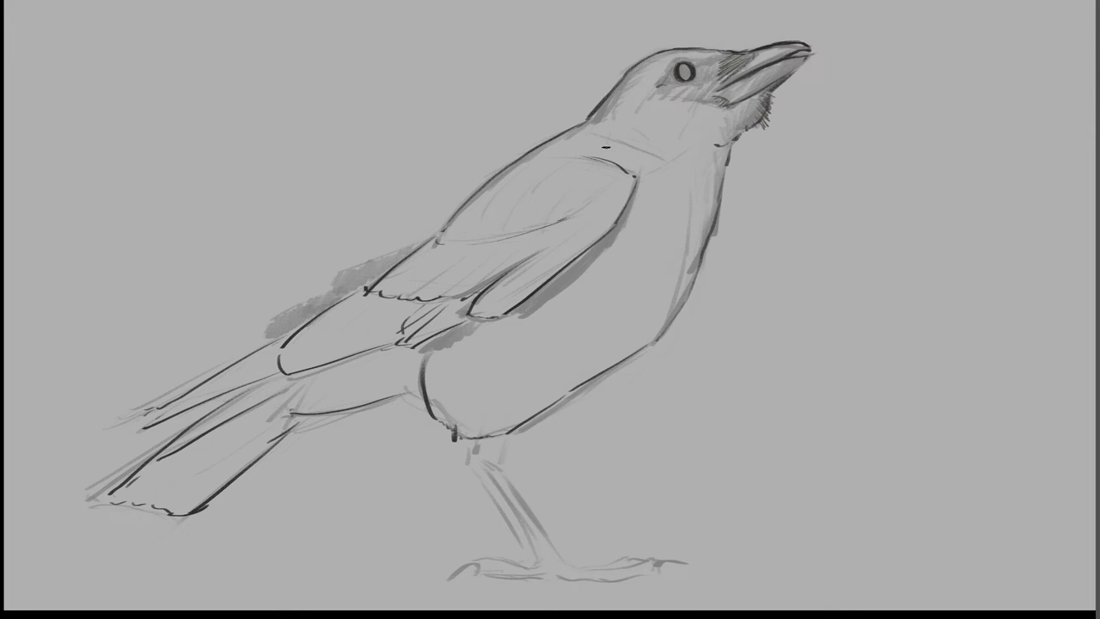
mouse_move(556, 187)
left_mouse_down()
mouse_move(542, 221)
mouse_move(461, 232)
left_mouse_up()
left_click_drag(359, 336, 283, 368)
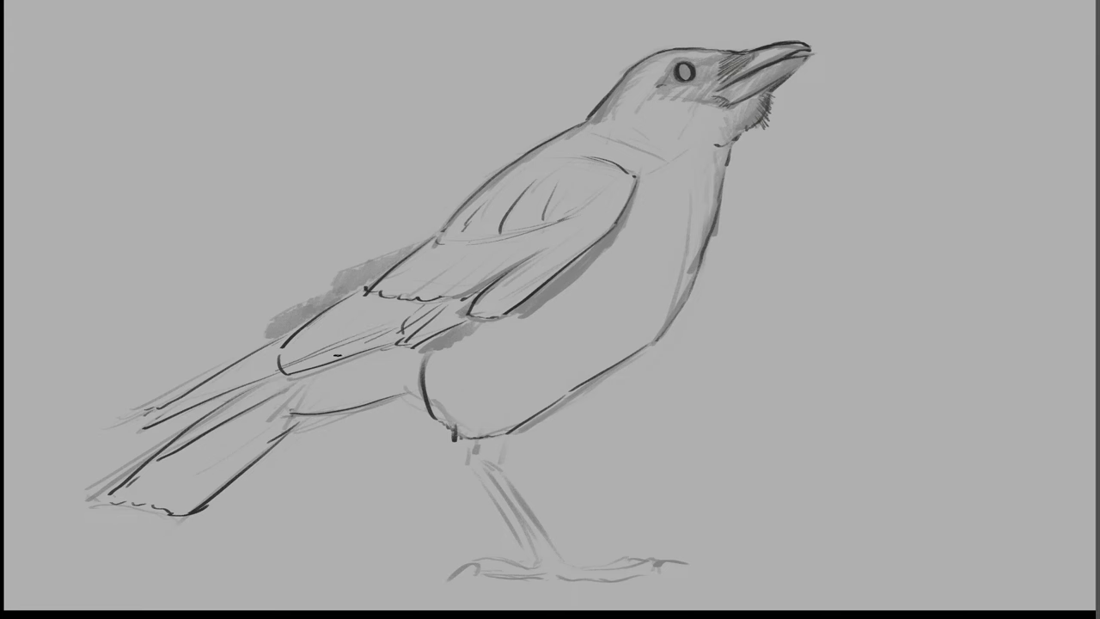
left_click_drag(364, 344, 308, 368)
key("ctrl")
mouse_move(473, 444)
left_mouse_down()
mouse_move(504, 461)
mouse_move(485, 472)
mouse_move(537, 548)
left_mouse_up()
- Ink the leg front, toes, foot bottom, claws, knee, and the upper back edge
mouse_move(528, 509)
left_mouse_down()
mouse_move(548, 542)
mouse_move(535, 560)
mouse_move(478, 567)
mouse_move(483, 580)
left_mouse_up()
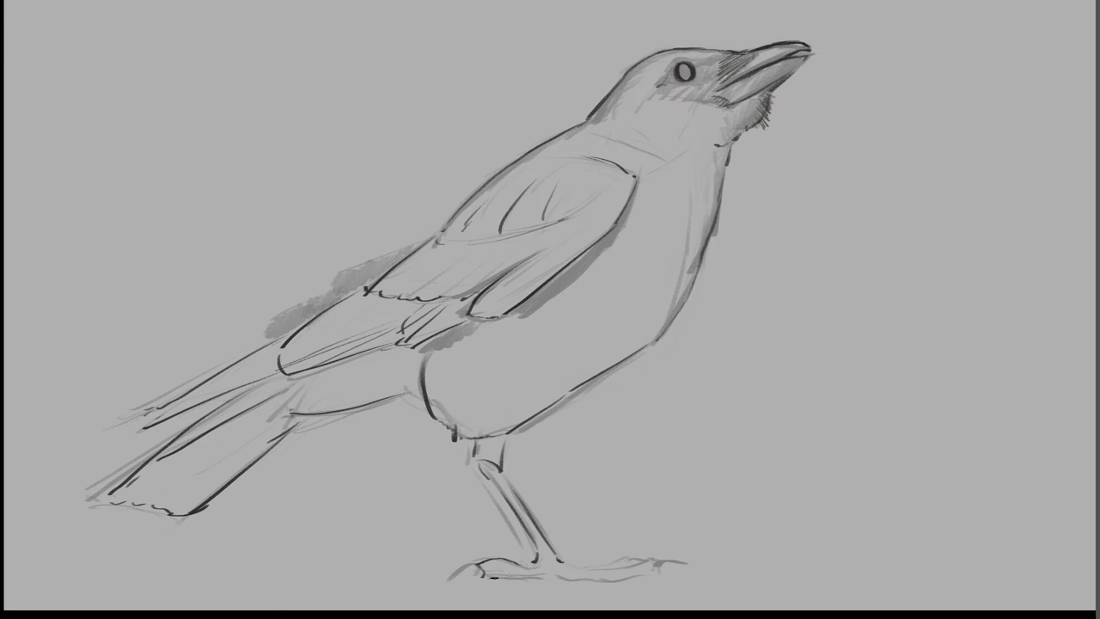
left_click_drag(483, 576, 543, 578)
left_click_drag(558, 570, 653, 559)
left_click_drag(555, 577, 636, 581)
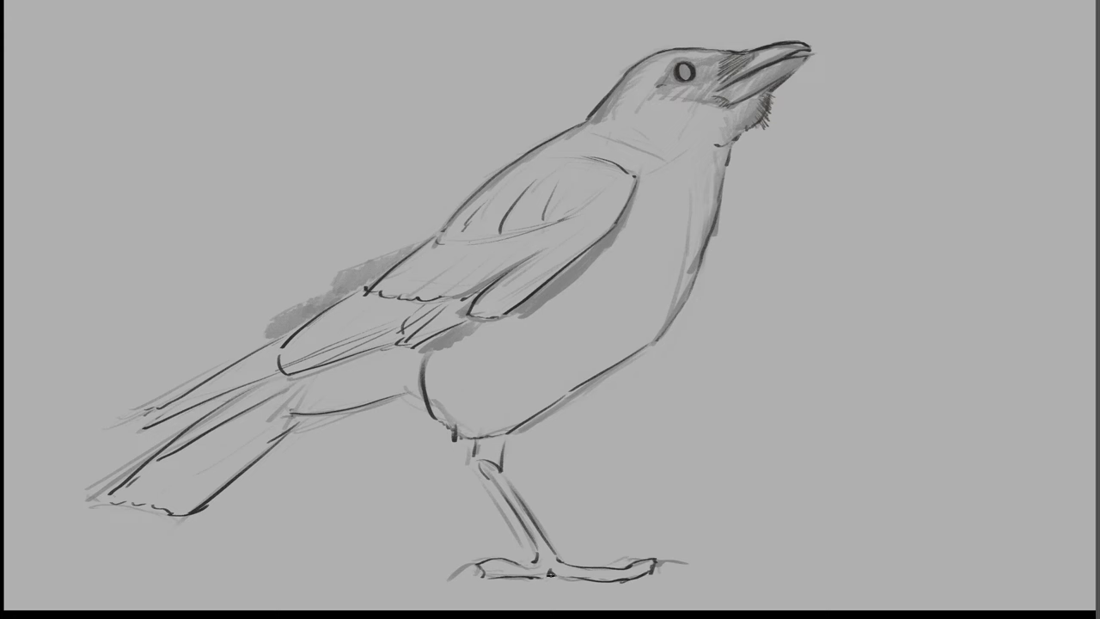
left_click_drag(480, 567, 450, 575)
left_click_drag(654, 559, 685, 565)
mouse_move(469, 442)
left_mouse_down()
mouse_move(468, 463)
mouse_move(526, 553)
left_mouse_up()
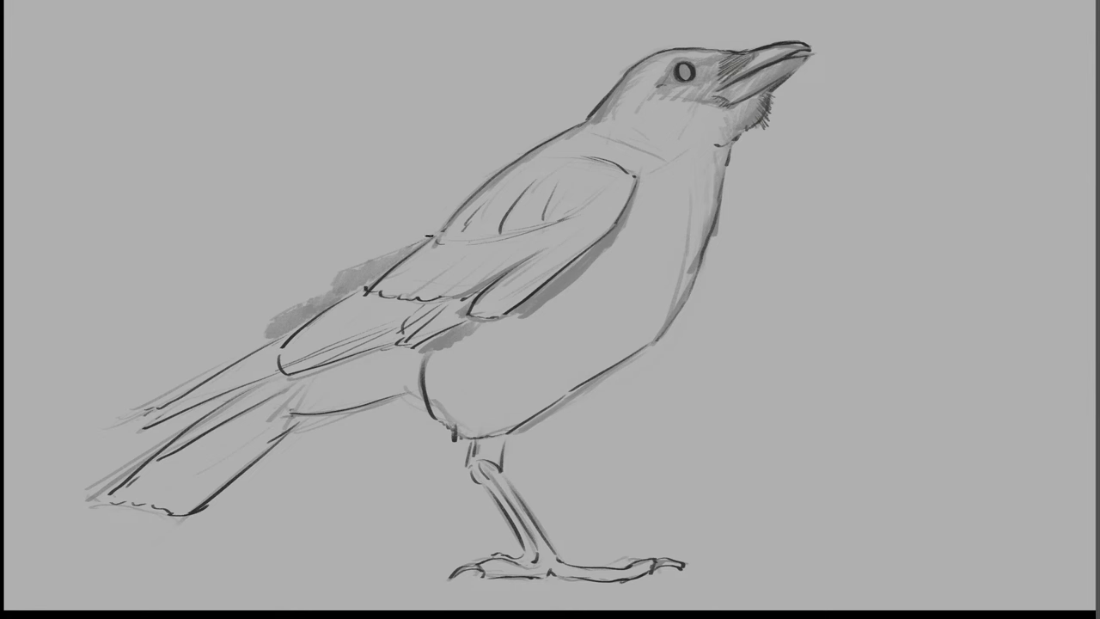
mouse_move(430, 237)
left_mouse_down()
mouse_move(338, 273)
mouse_move(266, 335)
left_mouse_up()
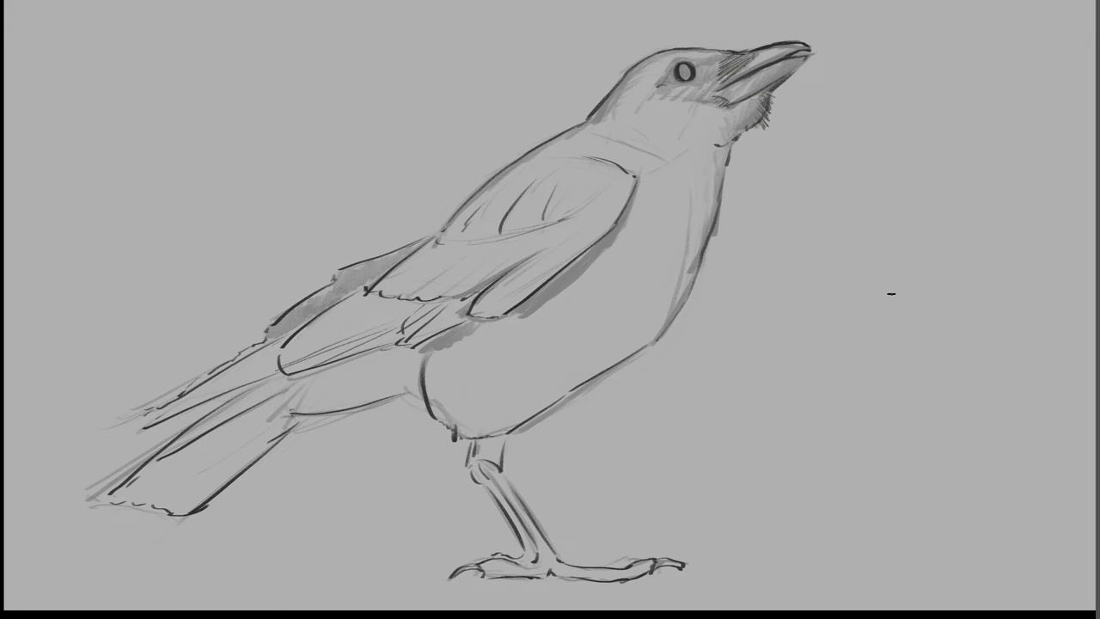
- Restore the full workspace, fit the image, and add a 'local colors' layer above Background
key("f")
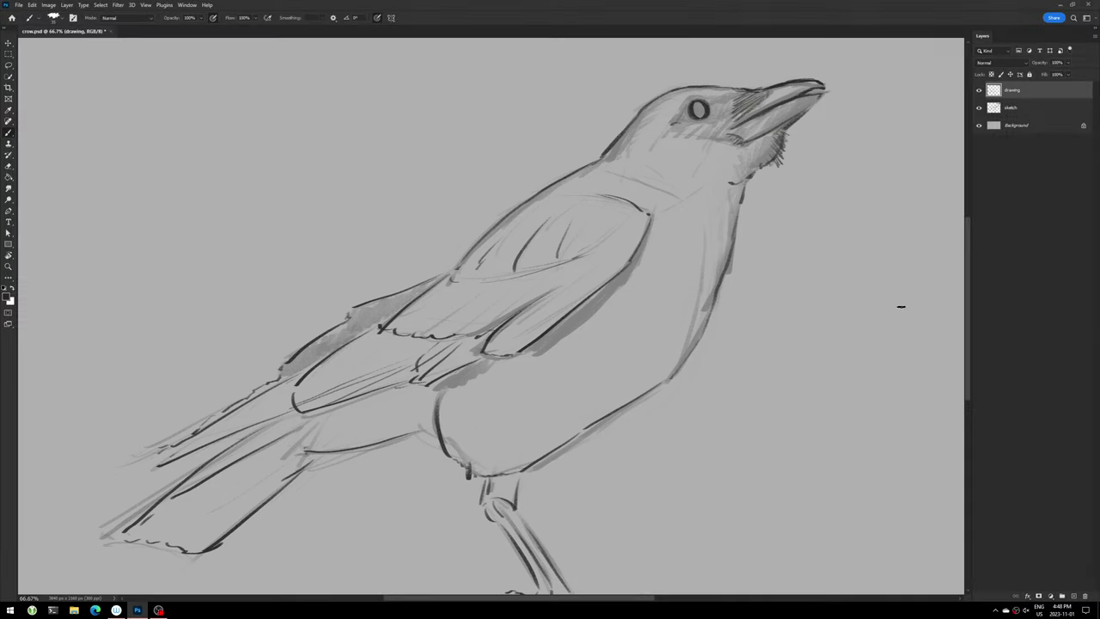
key("ctrl+0")
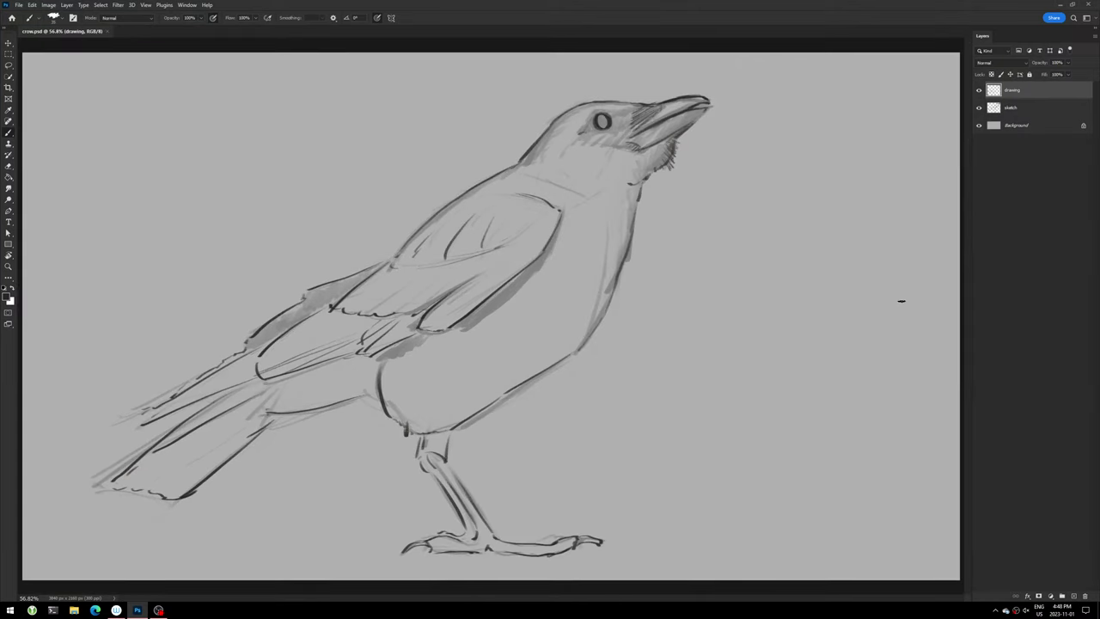
left_click(1038, 127)
left_click(1072, 595)
type("local color")
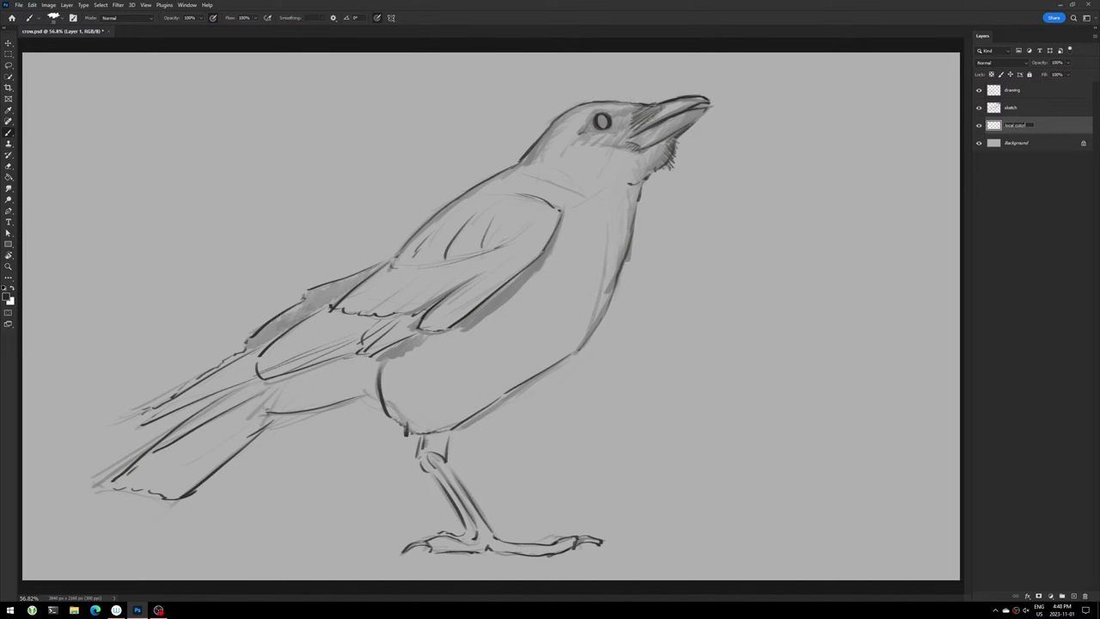
key("Return")
- Set the foreground colour to a dark grey and return to the Brush
left_click(8, 298)
left_click(84, 504)
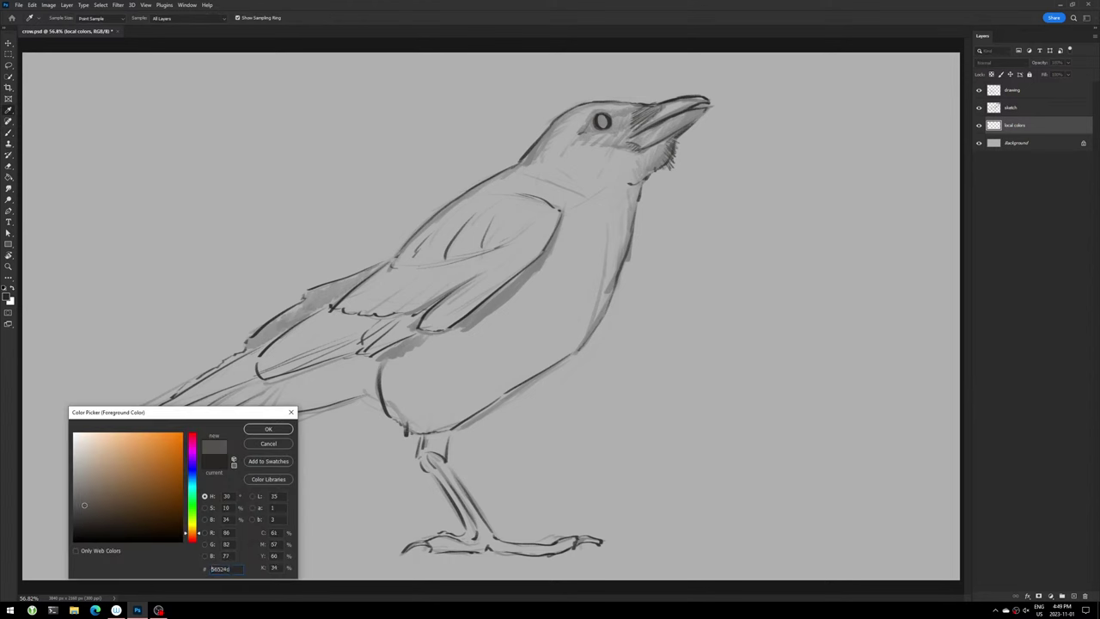
left_click_drag(85, 504, 83, 499)
left_click(270, 430)
key("b")
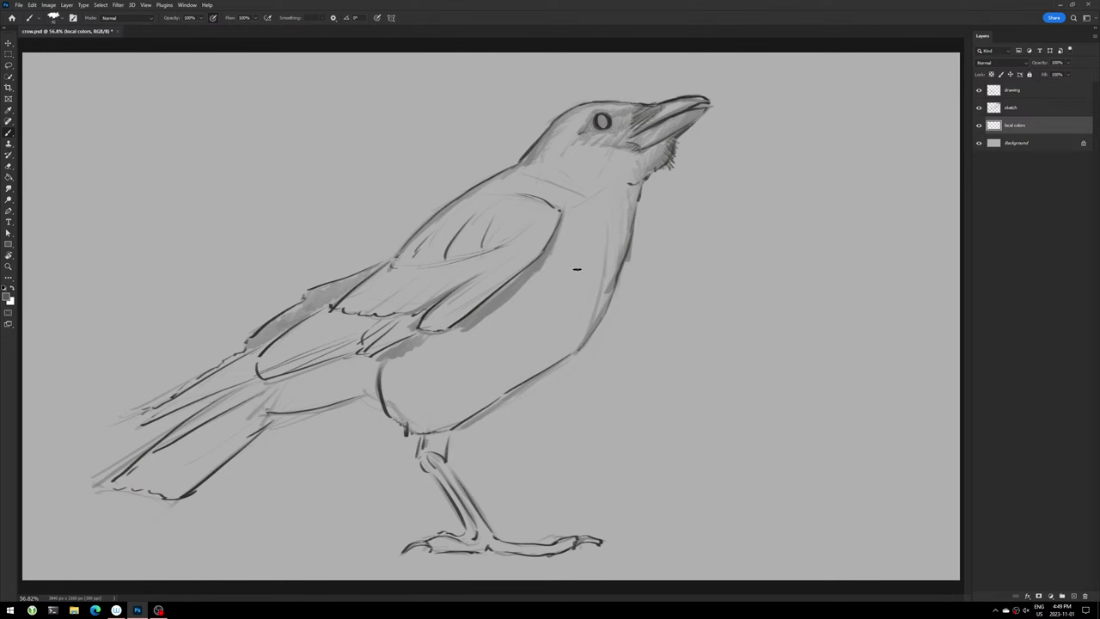
- Paint dark grey over the crow's breast, wing, upper back, shoulder, crown and nape
mouse_move(601, 230)
left_mouse_down()
mouse_move(524, 254)
mouse_move(464, 335)
left_mouse_up()
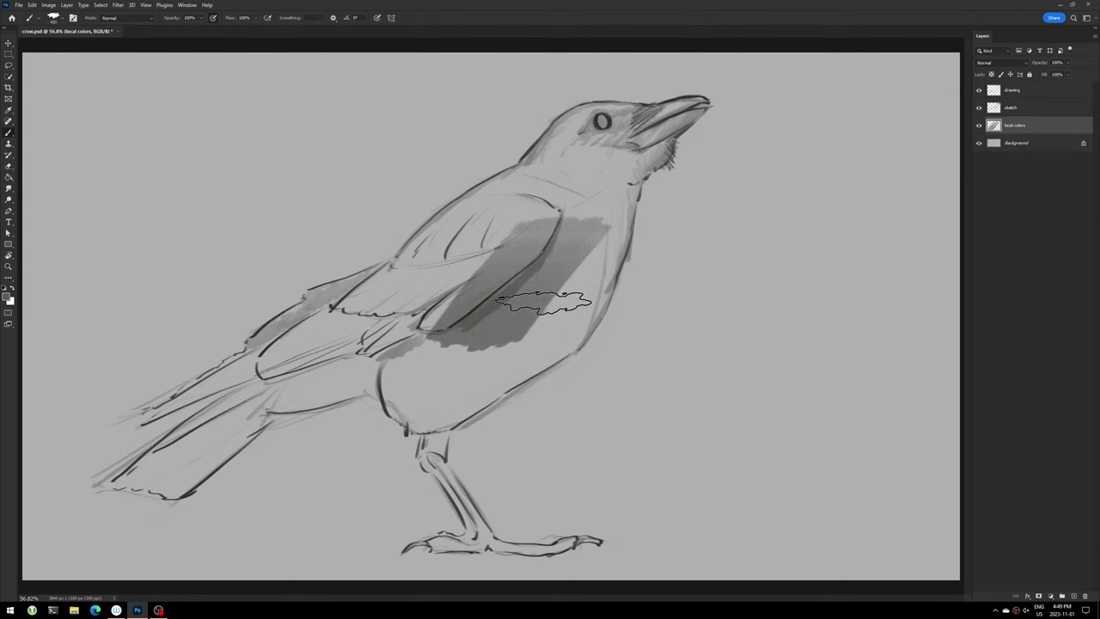
mouse_move(593, 239)
left_mouse_down()
mouse_move(440, 404)
mouse_move(482, 309)
mouse_move(430, 300)
mouse_move(413, 258)
mouse_move(435, 246)
left_mouse_up()
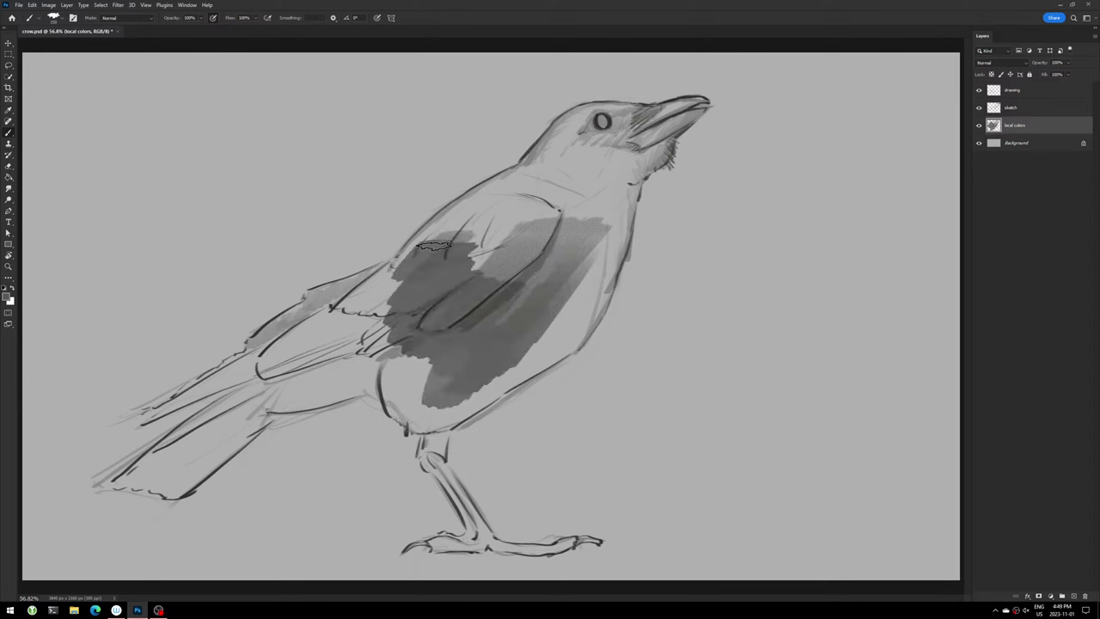
mouse_move(567, 172)
left_mouse_down()
mouse_move(418, 250)
mouse_move(484, 189)
mouse_move(457, 211)
mouse_move(593, 124)
mouse_move(469, 249)
mouse_move(535, 301)
mouse_move(606, 245)
mouse_move(619, 204)
mouse_move(602, 279)
mouse_move(607, 228)
mouse_move(607, 266)
mouse_move(557, 345)
mouse_move(515, 369)
mouse_move(508, 324)
mouse_move(419, 301)
mouse_move(401, 379)
mouse_move(411, 419)
mouse_move(427, 426)
mouse_move(496, 380)
left_mouse_up()
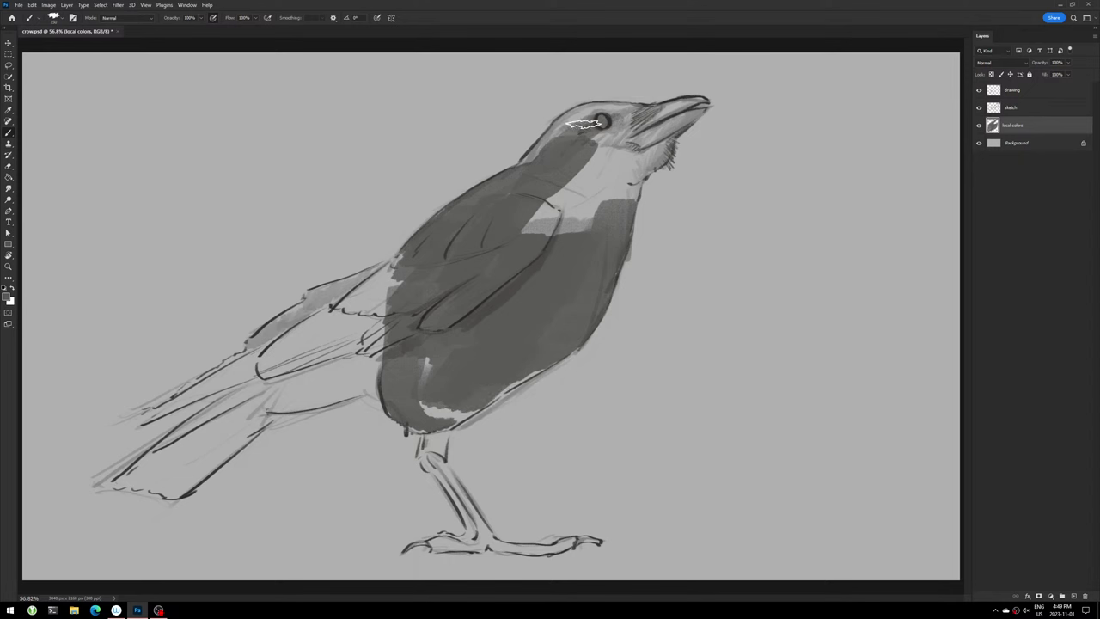
mouse_move(585, 124)
left_mouse_down()
mouse_move(541, 155)
mouse_move(596, 118)
mouse_move(579, 115)
mouse_move(624, 109)
mouse_move(559, 202)
mouse_move(576, 214)
mouse_move(618, 201)
mouse_move(690, 105)
mouse_move(653, 112)
mouse_move(619, 149)
left_mouse_up()
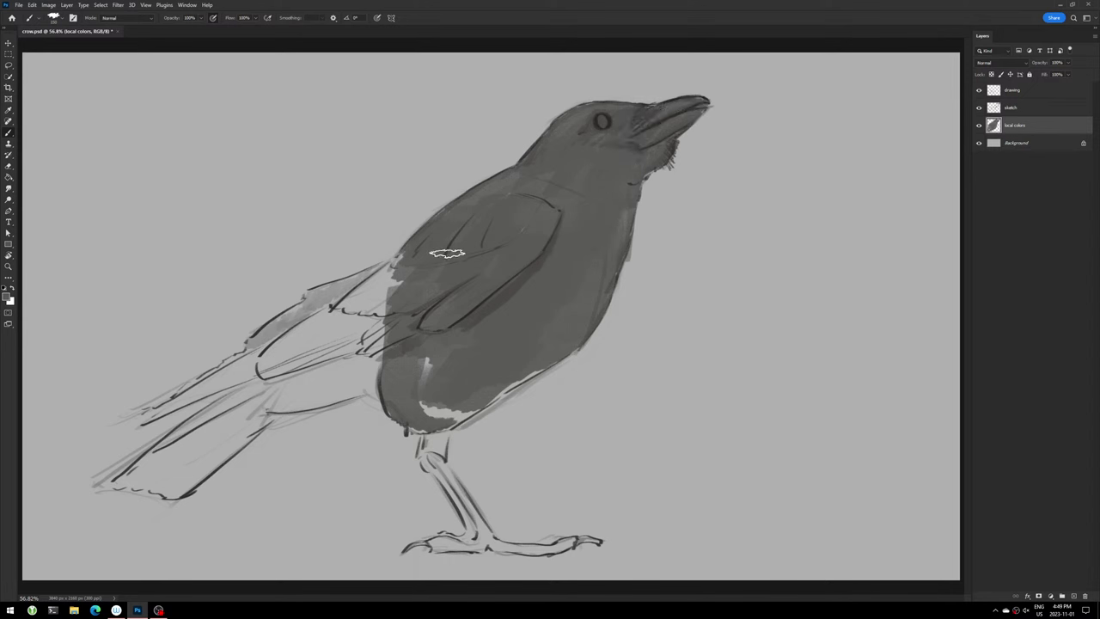
- Paint dark grey along the upper and lower tail feathers and up the tail base
left_click_drag(142, 478, 252, 396)
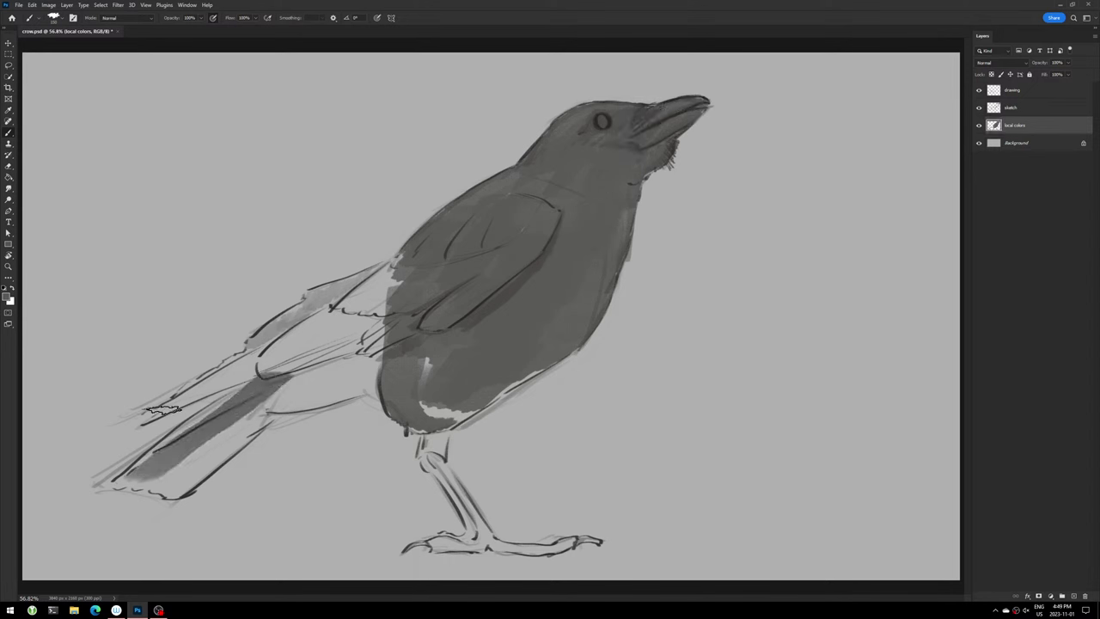
mouse_move(159, 404)
left_mouse_down()
mouse_move(232, 380)
mouse_move(297, 340)
mouse_move(273, 337)
mouse_move(327, 307)
left_mouse_up()
mouse_move(262, 331)
left_mouse_down()
mouse_move(328, 306)
mouse_move(311, 309)
mouse_move(422, 247)
left_mouse_up()
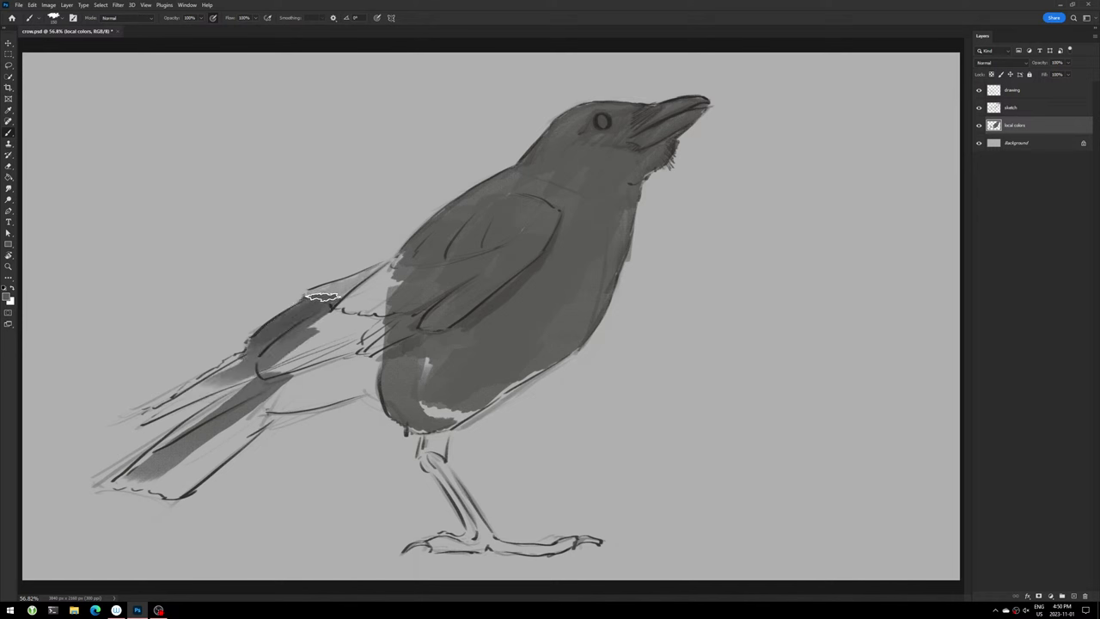
left_click_drag(315, 325, 414, 265)
- Cover the white patches along the lower belly and below the tail, then darken the tail feathers
mouse_move(391, 301)
left_mouse_down()
mouse_move(339, 369)
mouse_move(429, 386)
mouse_move(456, 401)
mouse_move(432, 402)
mouse_move(460, 415)
left_mouse_up()
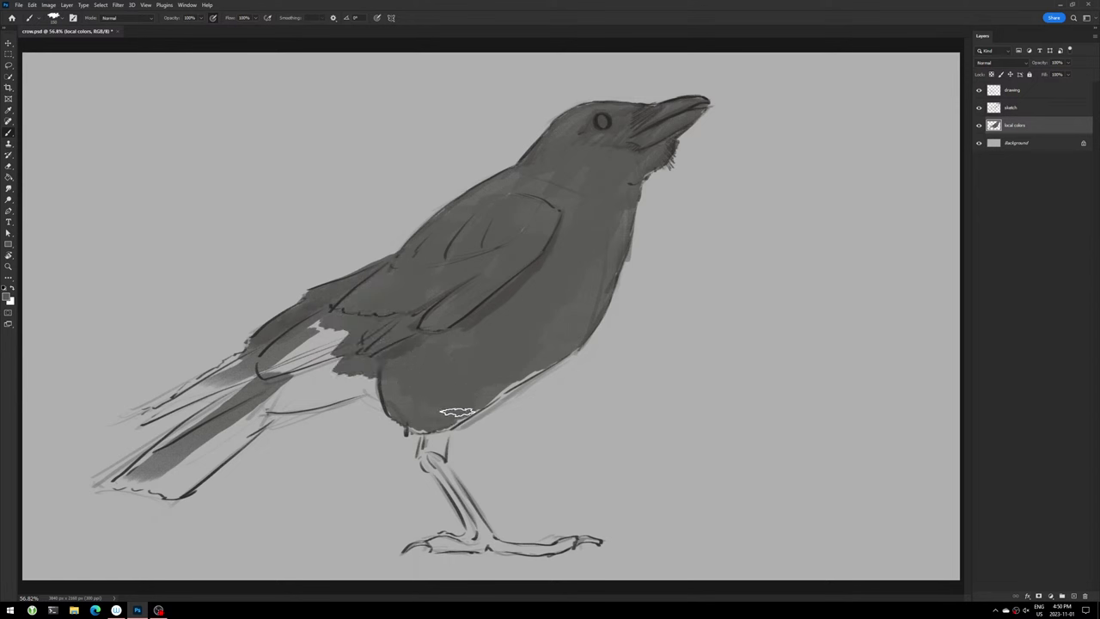
mouse_move(494, 379)
left_mouse_down()
mouse_move(528, 361)
mouse_move(430, 421)
left_mouse_up()
mouse_move(263, 411)
left_mouse_down()
mouse_move(400, 391)
mouse_move(292, 333)
mouse_move(277, 368)
mouse_move(331, 386)
left_mouse_up()
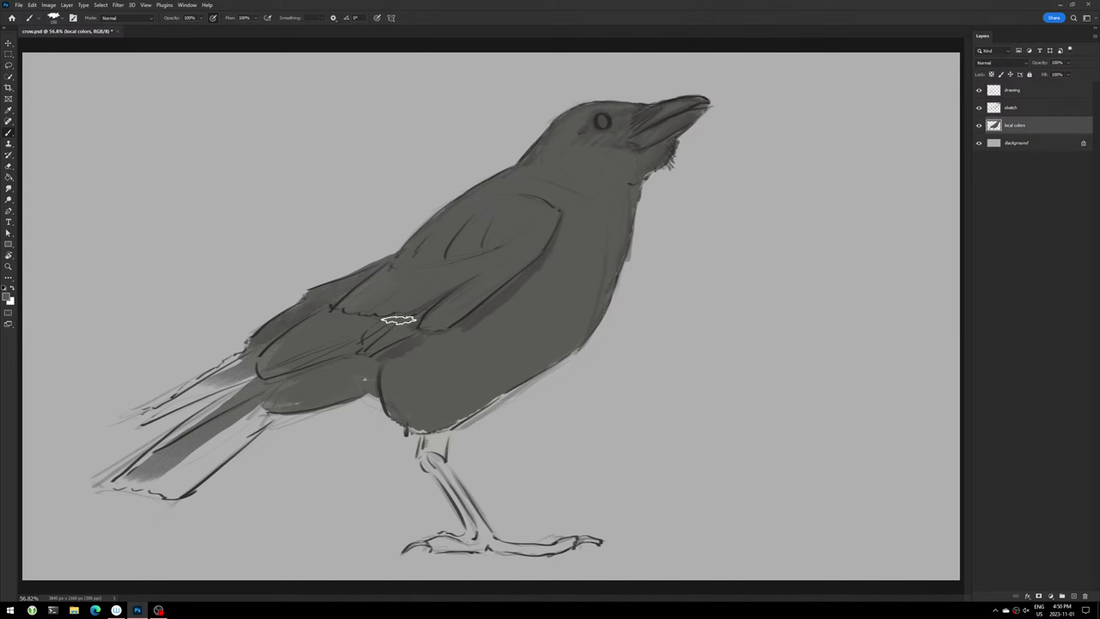
mouse_move(175, 483)
left_mouse_down()
mouse_move(184, 472)
mouse_move(138, 485)
mouse_move(129, 473)
mouse_move(266, 382)
mouse_move(141, 479)
mouse_move(228, 404)
mouse_move(225, 447)
left_mouse_up()
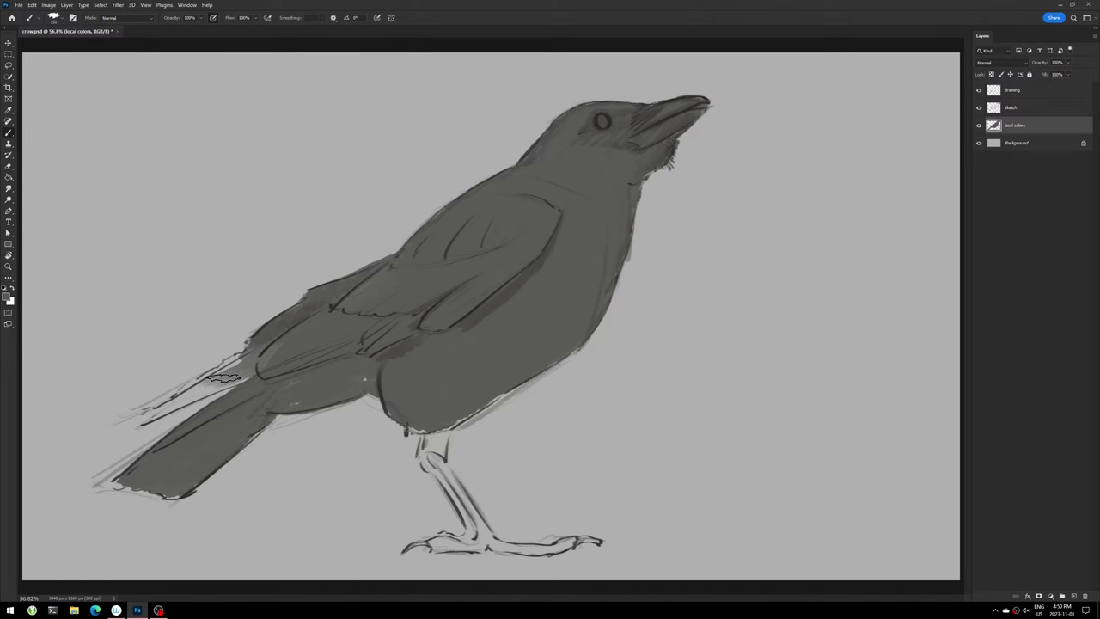
mouse_move(176, 411)
left_mouse_down()
mouse_move(141, 419)
mouse_move(253, 371)
mouse_move(143, 420)
mouse_move(232, 381)
mouse_move(168, 406)
mouse_move(295, 319)
mouse_move(265, 359)
mouse_move(207, 391)
mouse_move(289, 368)
mouse_move(307, 398)
mouse_move(172, 493)
mouse_move(152, 487)
left_mouse_up()
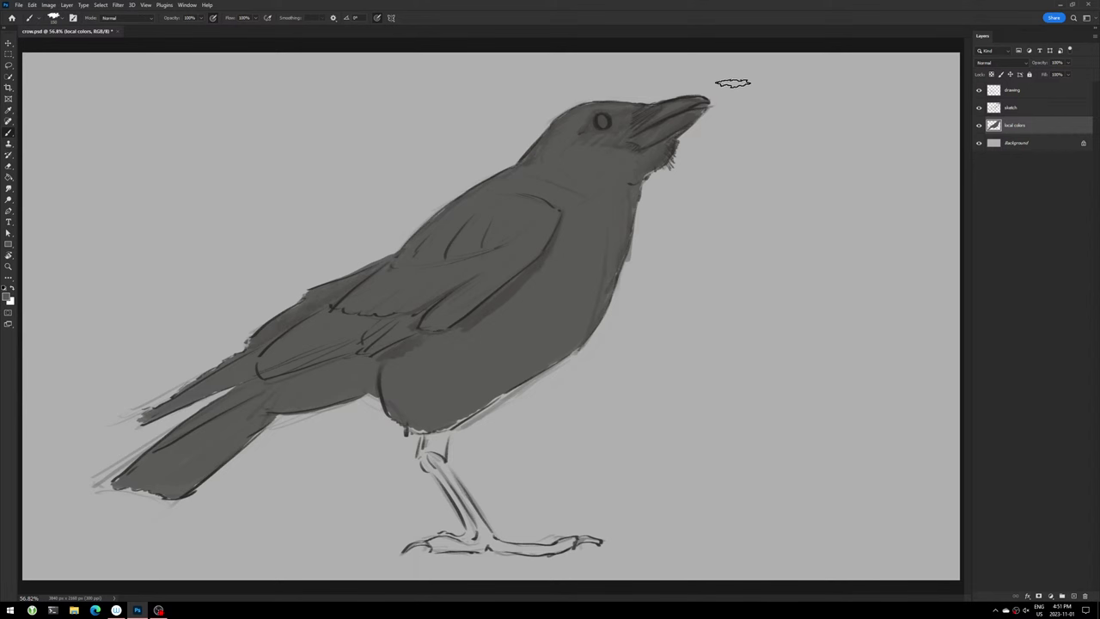
- Return to the Brush and paint dark grey over the crow's thigh and down its leg
key("e")
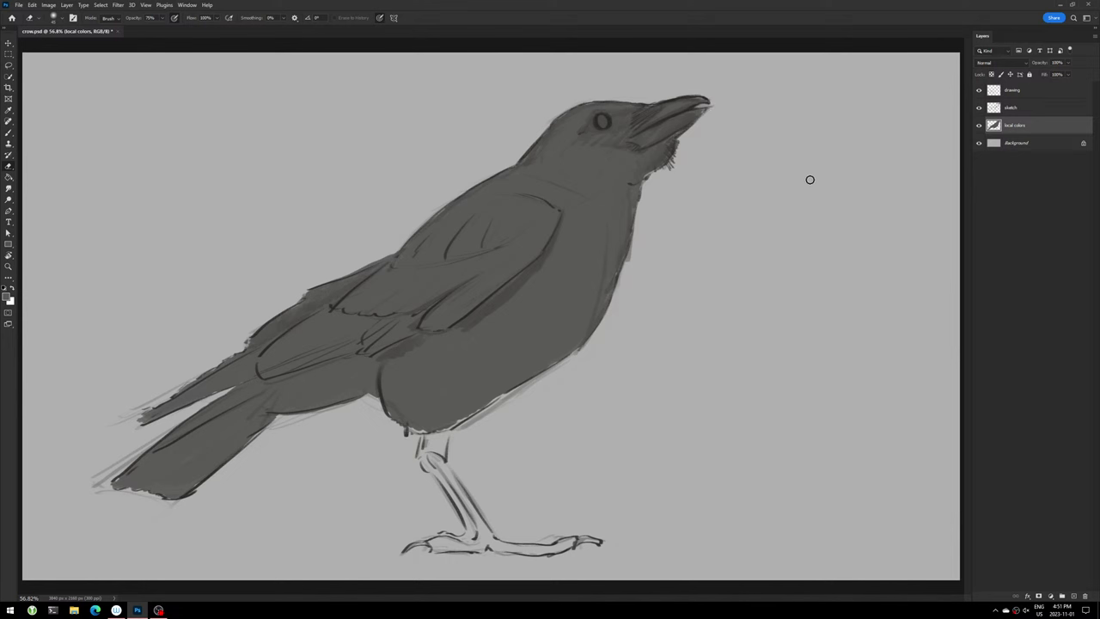
key("b")
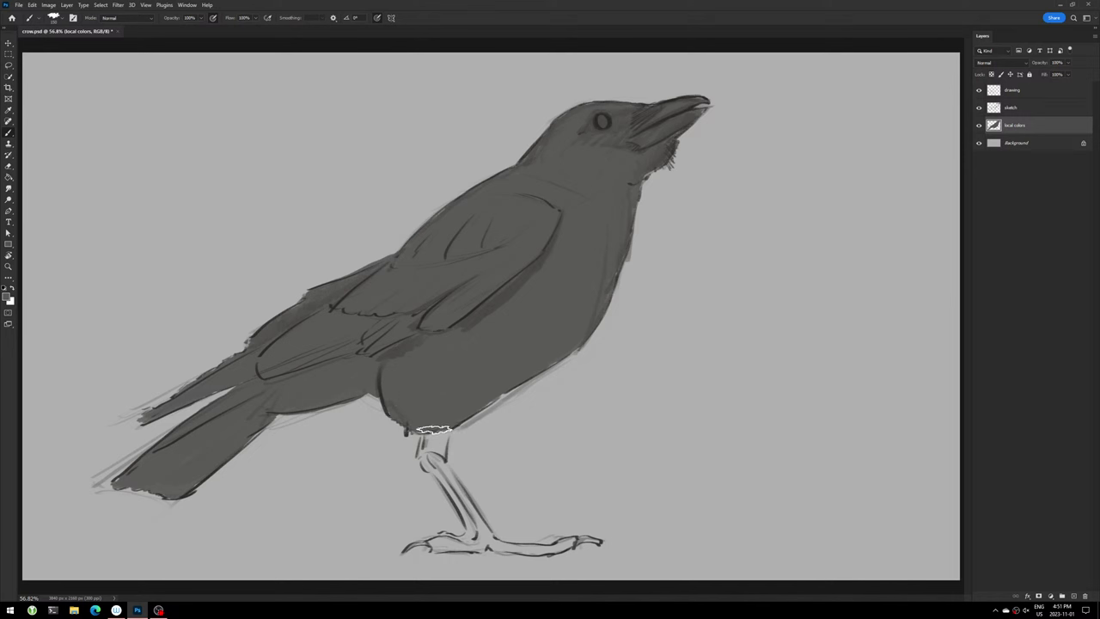
mouse_move(430, 430)
left_mouse_down()
mouse_move(438, 456)
mouse_move(427, 460)
mouse_move(455, 500)
left_mouse_up()
mouse_move(434, 464)
left_mouse_down()
mouse_move(482, 536)
mouse_move(449, 545)
left_mouse_up()
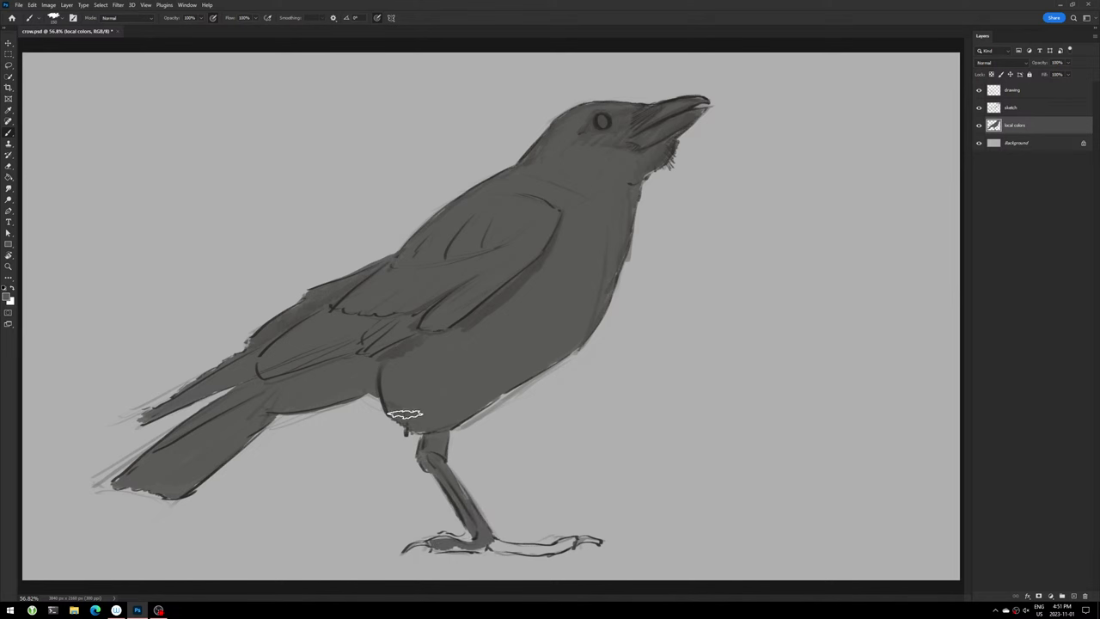
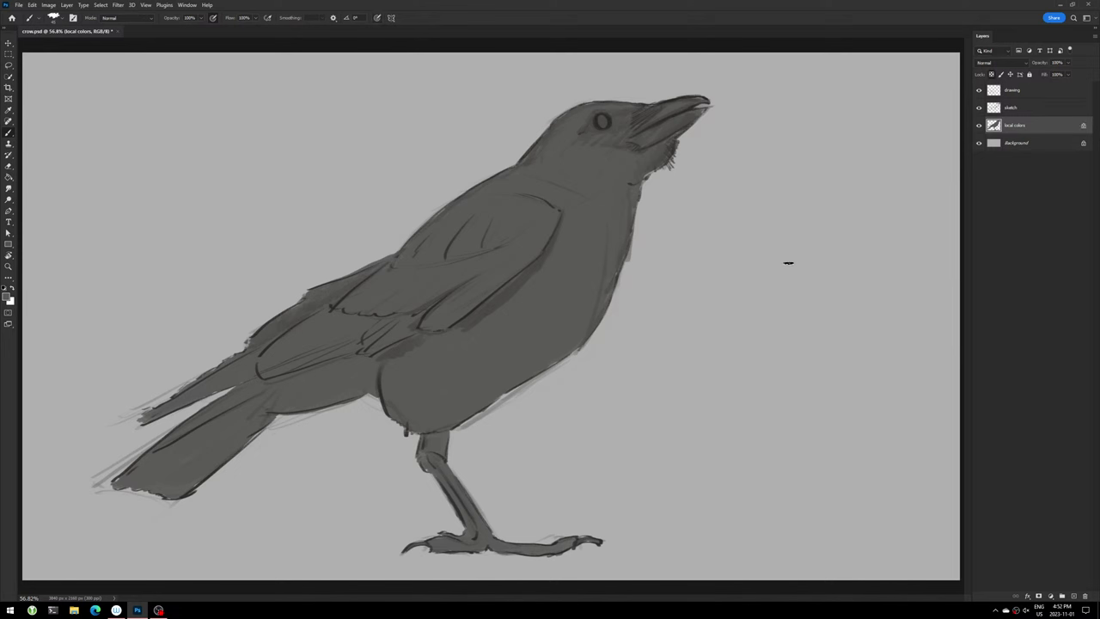
- Choose a lighter grey and paint it over the crow's neck and chest
left_click(10, 296)
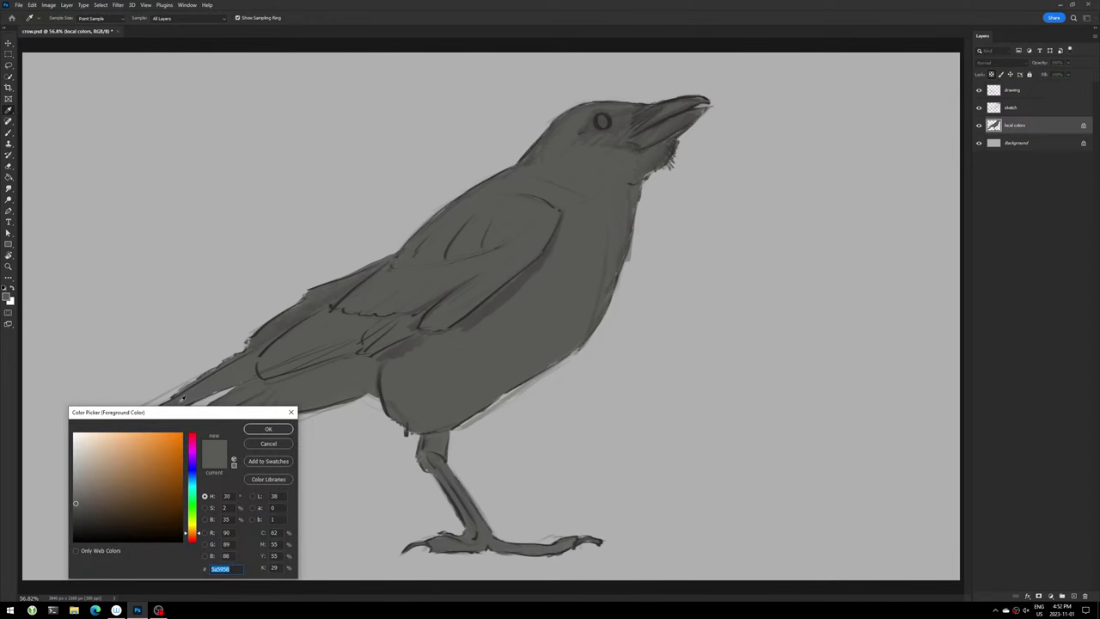
left_click_drag(75, 503, 77, 478)
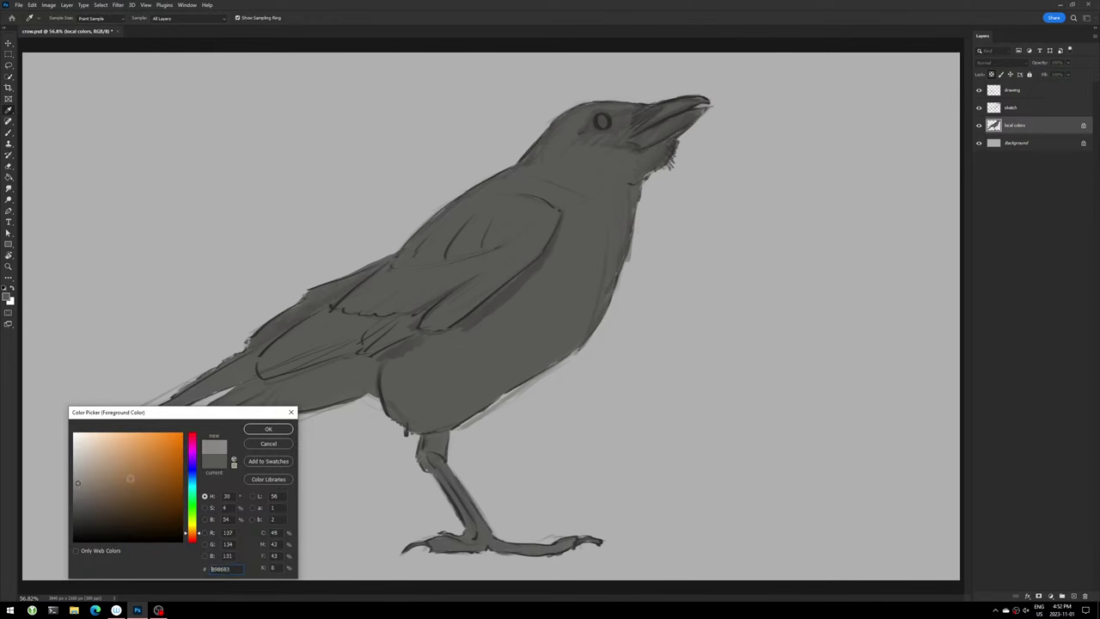
left_click(268, 429)
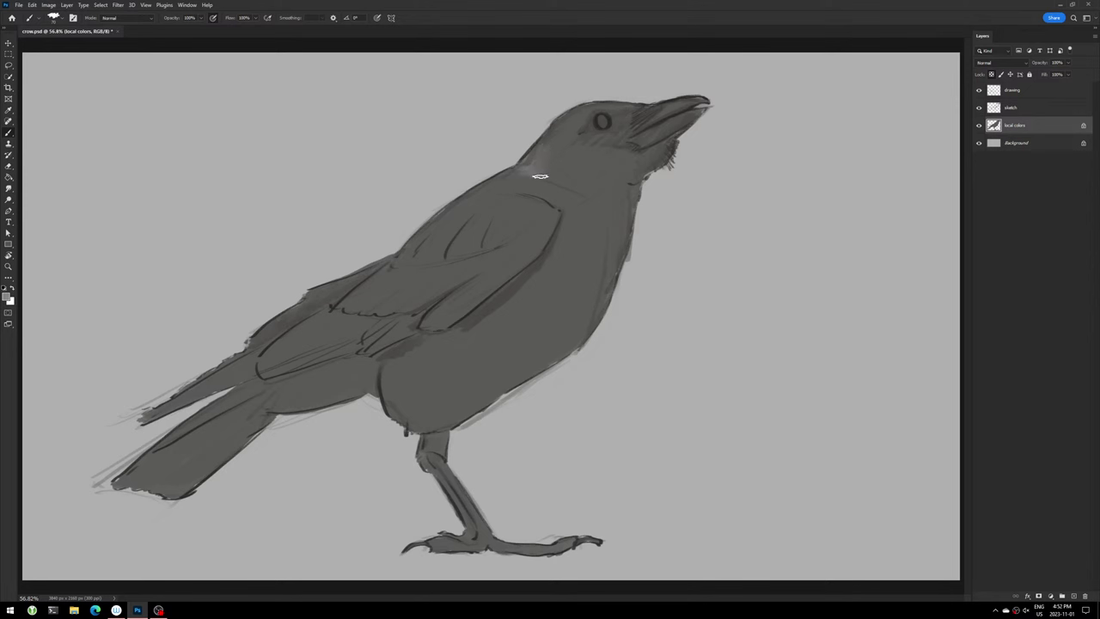
mouse_move(548, 155)
left_mouse_down()
mouse_move(570, 163)
mouse_move(554, 159)
mouse_move(585, 223)
mouse_move(567, 220)
mouse_move(576, 208)
left_mouse_up()
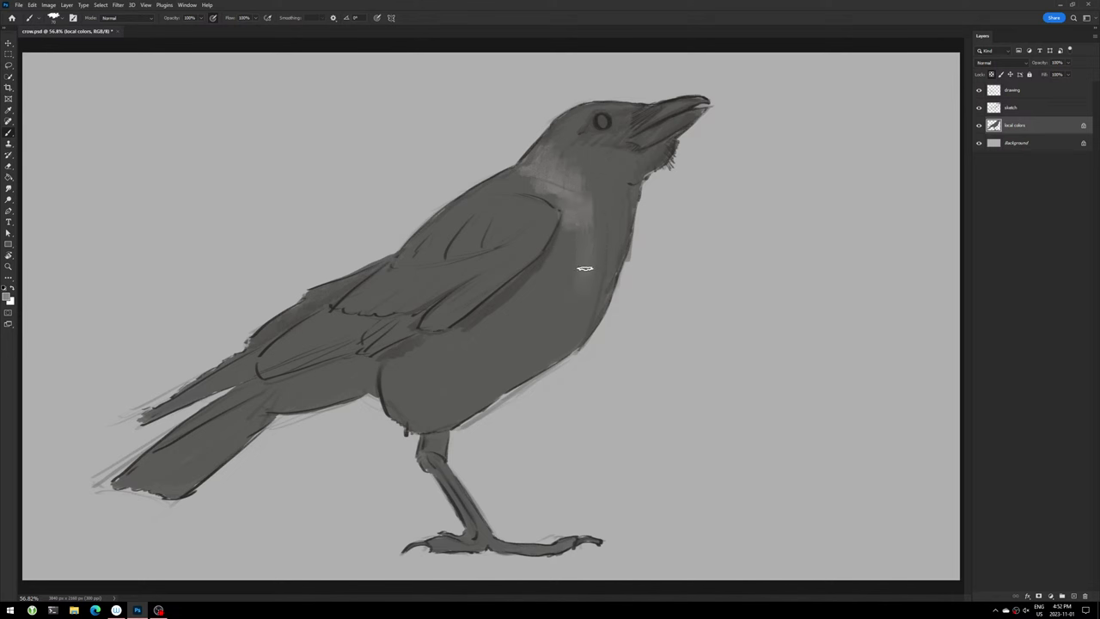
mouse_move(590, 265)
left_mouse_down()
mouse_move(573, 287)
mouse_move(560, 260)
mouse_move(572, 204)
mouse_move(578, 252)
left_mouse_up()
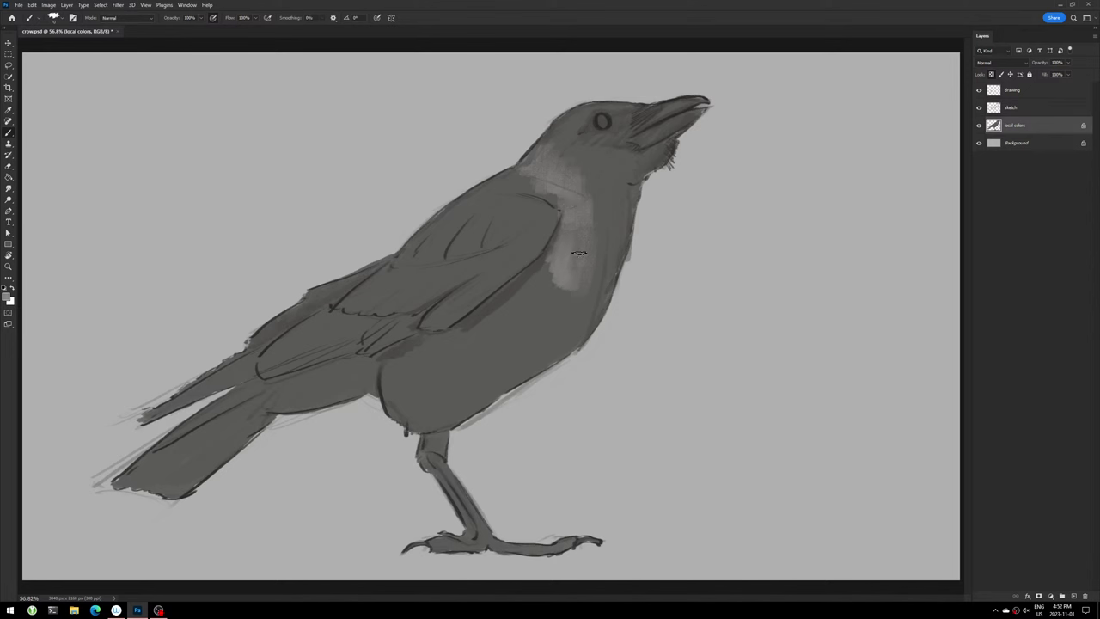
mouse_move(569, 199)
left_mouse_down()
mouse_move(584, 229)
mouse_move(578, 314)
left_mouse_up()
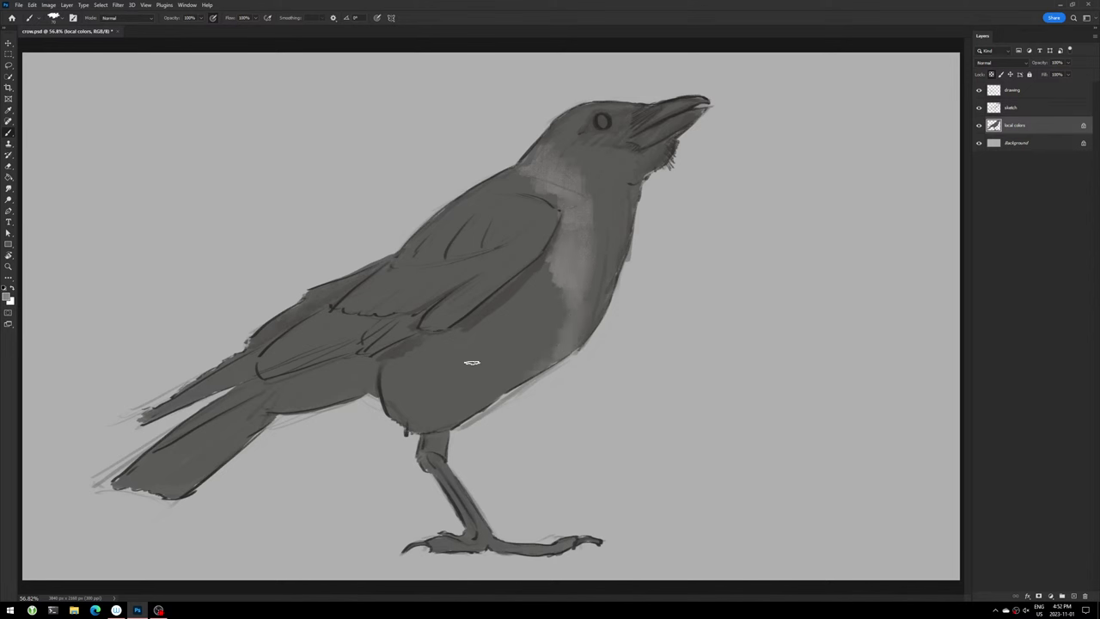
- Lighten the lower belly and the belly along the wing's lower edge with light grey
mouse_move(404, 356)
left_mouse_down()
mouse_move(386, 373)
mouse_move(412, 363)
mouse_move(385, 376)
mouse_move(441, 423)
left_mouse_up()
mouse_move(496, 371)
left_mouse_down()
mouse_move(447, 417)
mouse_move(491, 393)
mouse_move(461, 386)
mouse_move(417, 398)
mouse_move(392, 381)
mouse_move(464, 336)
mouse_move(537, 265)
mouse_move(439, 352)
mouse_move(516, 391)
mouse_move(580, 318)
mouse_move(550, 361)
mouse_move(535, 357)
mouse_move(515, 309)
mouse_move(571, 237)
left_mouse_up()
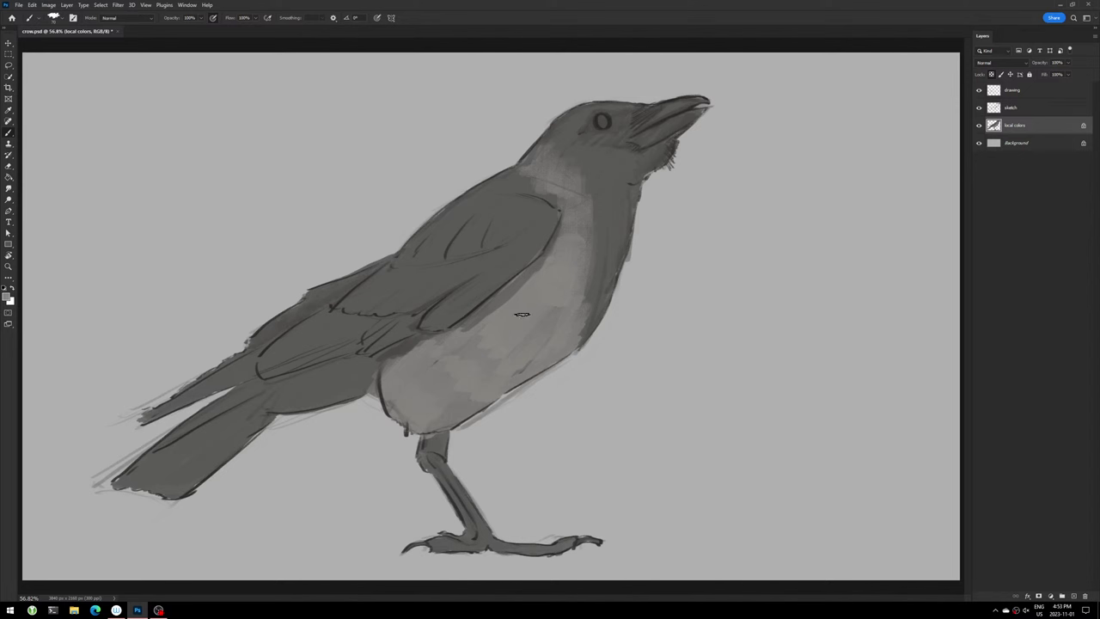
mouse_move(481, 349)
left_mouse_down()
mouse_move(447, 409)
mouse_move(476, 406)
left_mouse_up()
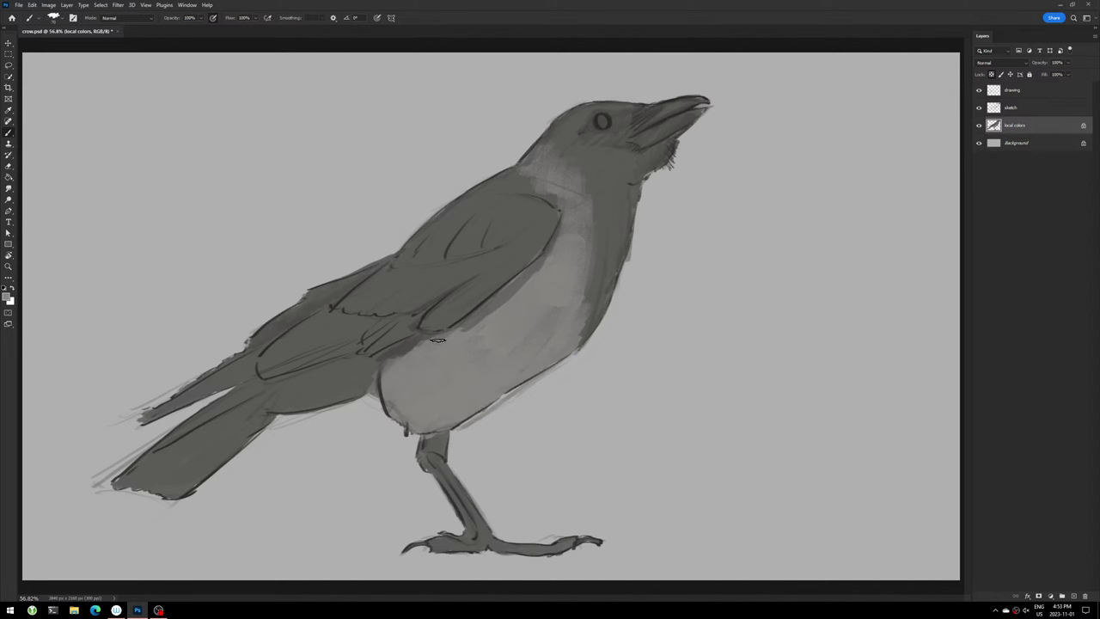
left_click_drag(438, 339, 416, 351)
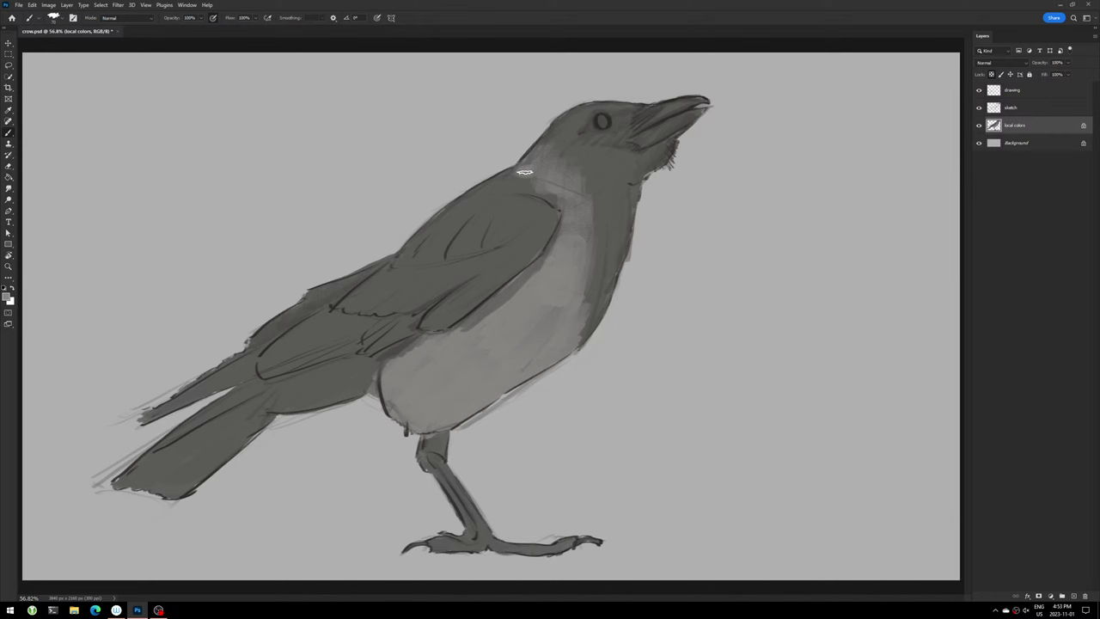
- Blend the pale throat band and back edge, and add light highlights to the upper wing
left_click_drag(524, 188, 573, 202)
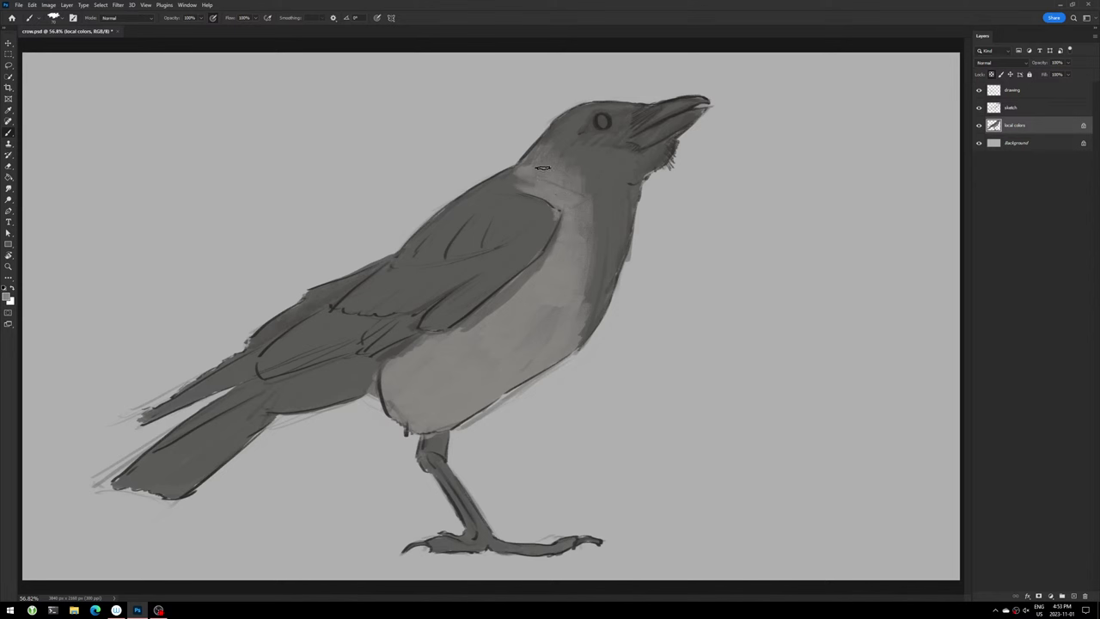
mouse_move(528, 161)
left_mouse_down()
mouse_move(539, 163)
mouse_move(538, 181)
mouse_move(559, 160)
mouse_move(555, 203)
mouse_move(582, 241)
mouse_move(571, 244)
left_mouse_up()
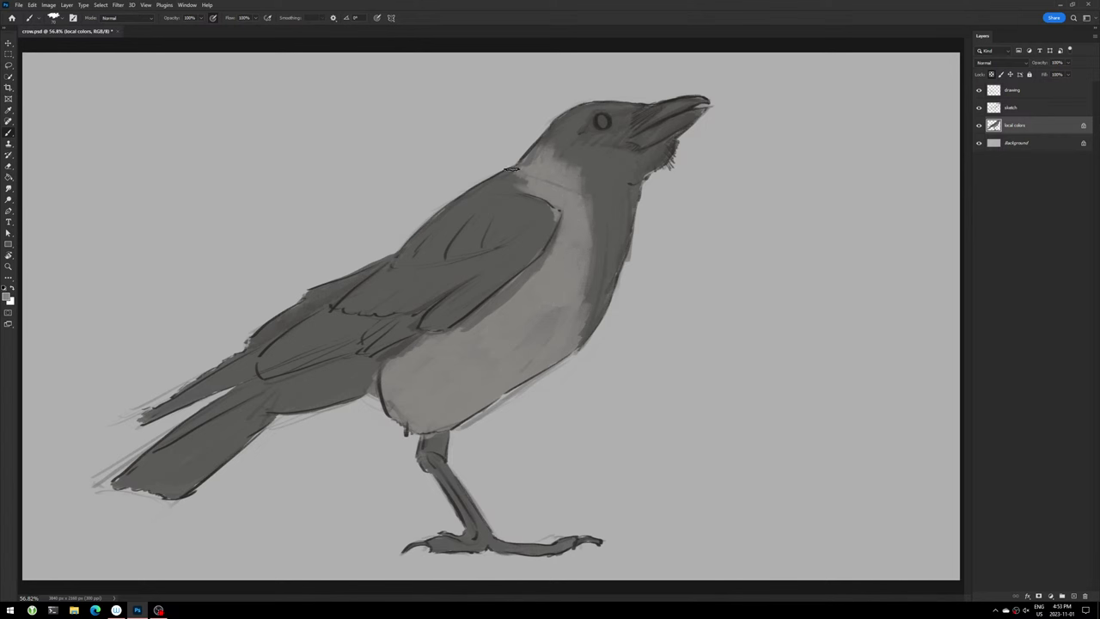
left_click_drag(530, 171, 490, 181)
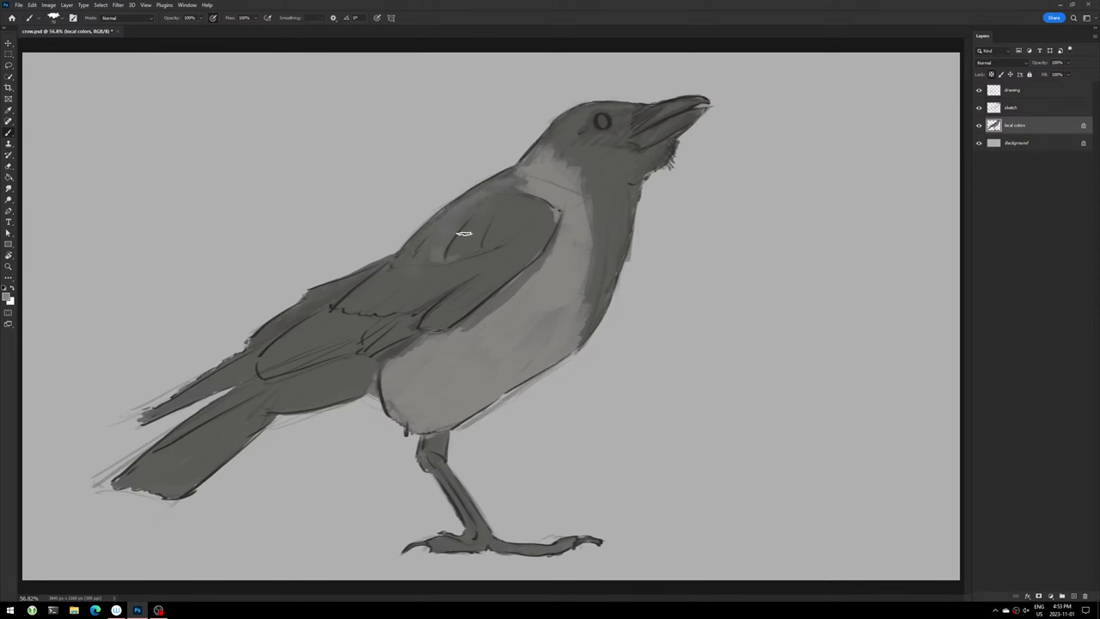
mouse_move(504, 190)
left_mouse_down()
mouse_move(478, 251)
mouse_move(490, 246)
left_mouse_up()
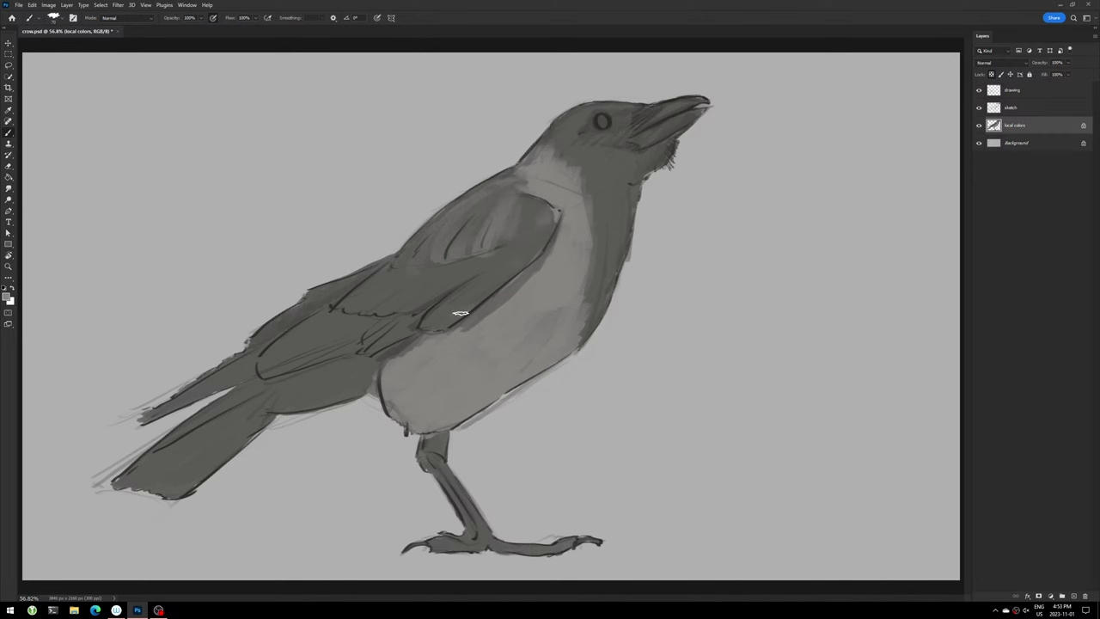
left_click_drag(376, 367, 355, 393)
- Paint near-black #1f1e1d over the head, throat and neck front, plus a band on the upper back
left_click(8, 297)
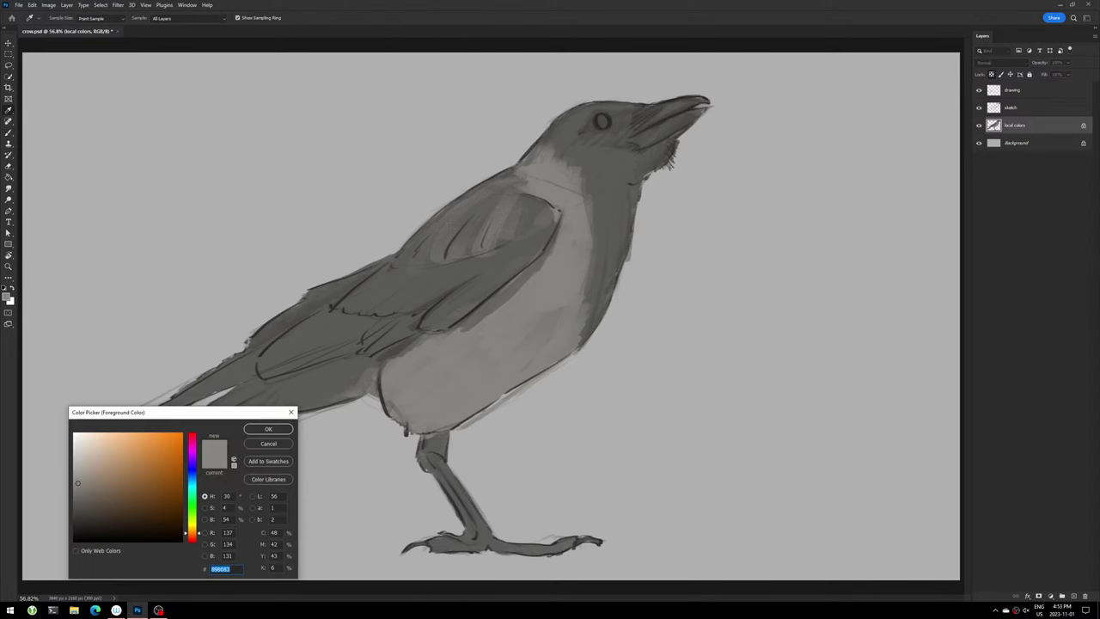
left_click(81, 528)
left_click(272, 431)
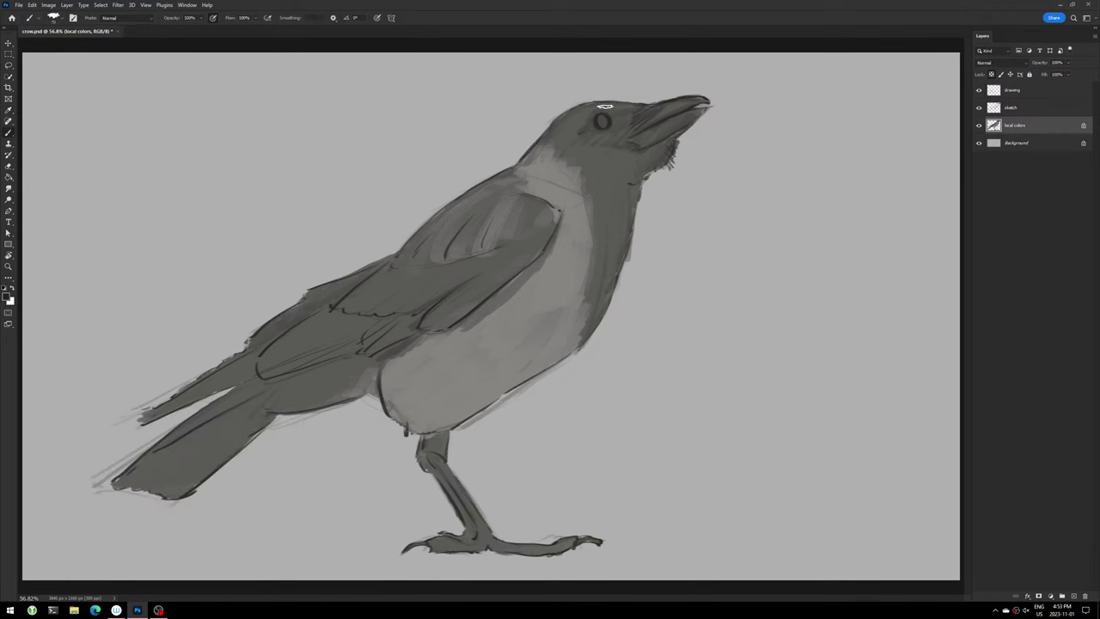
mouse_move(557, 127)
left_mouse_down()
mouse_move(594, 108)
mouse_move(570, 147)
mouse_move(581, 147)
mouse_move(668, 113)
mouse_move(585, 133)
mouse_move(627, 141)
mouse_move(663, 109)
mouse_move(636, 117)
mouse_move(646, 143)
mouse_move(715, 104)
left_mouse_up()
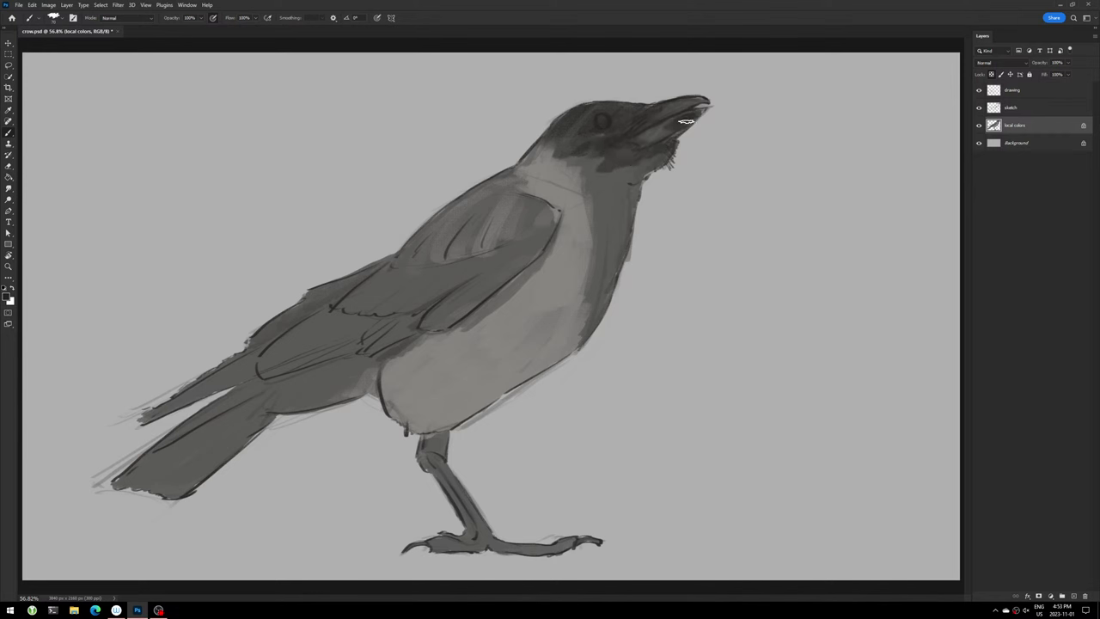
mouse_move(675, 144)
left_mouse_down()
mouse_move(644, 167)
mouse_move(601, 172)
mouse_move(625, 244)
mouse_move(593, 337)
mouse_move(601, 248)
left_mouse_up()
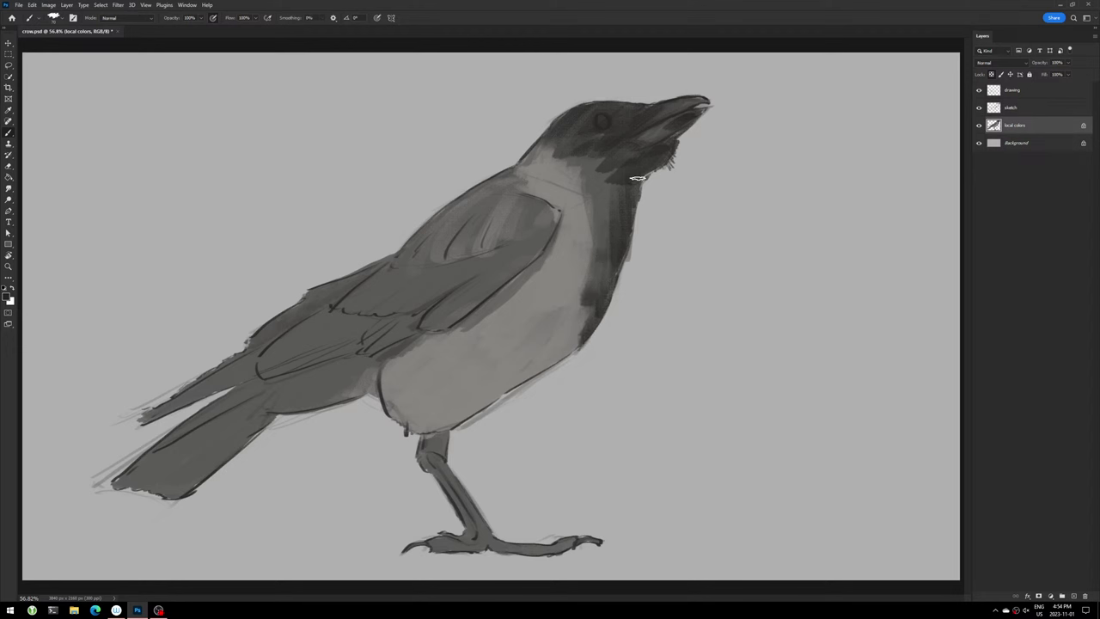
mouse_move(633, 214)
left_mouse_down()
mouse_move(611, 249)
mouse_move(601, 241)
mouse_move(614, 177)
mouse_move(560, 140)
left_mouse_up()
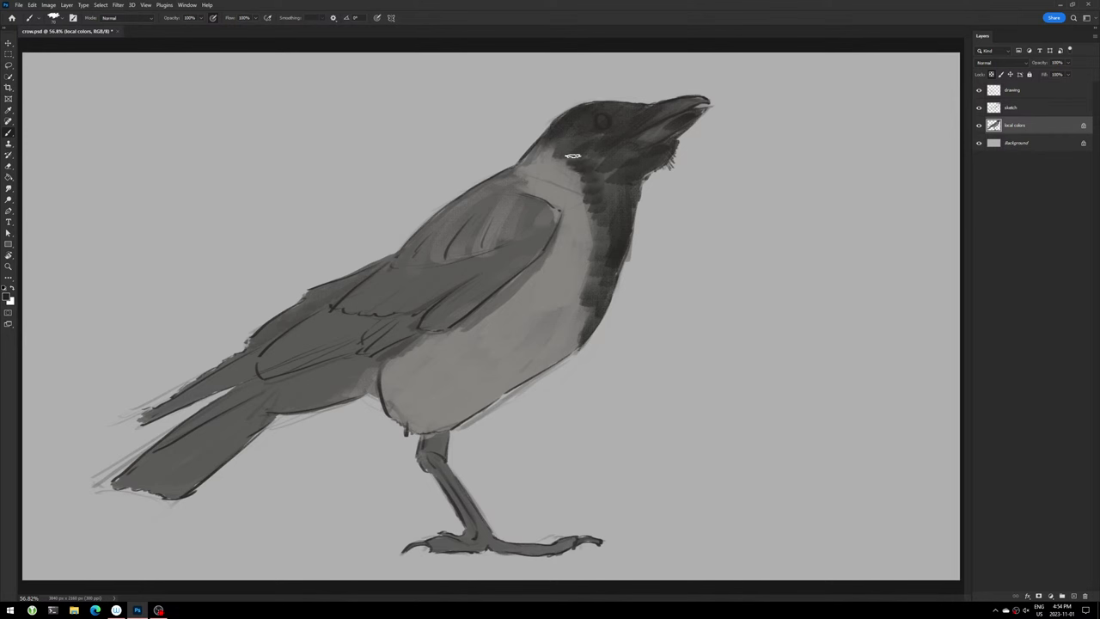
mouse_move(588, 198)
left_mouse_down()
mouse_move(631, 171)
mouse_move(606, 212)
left_mouse_up()
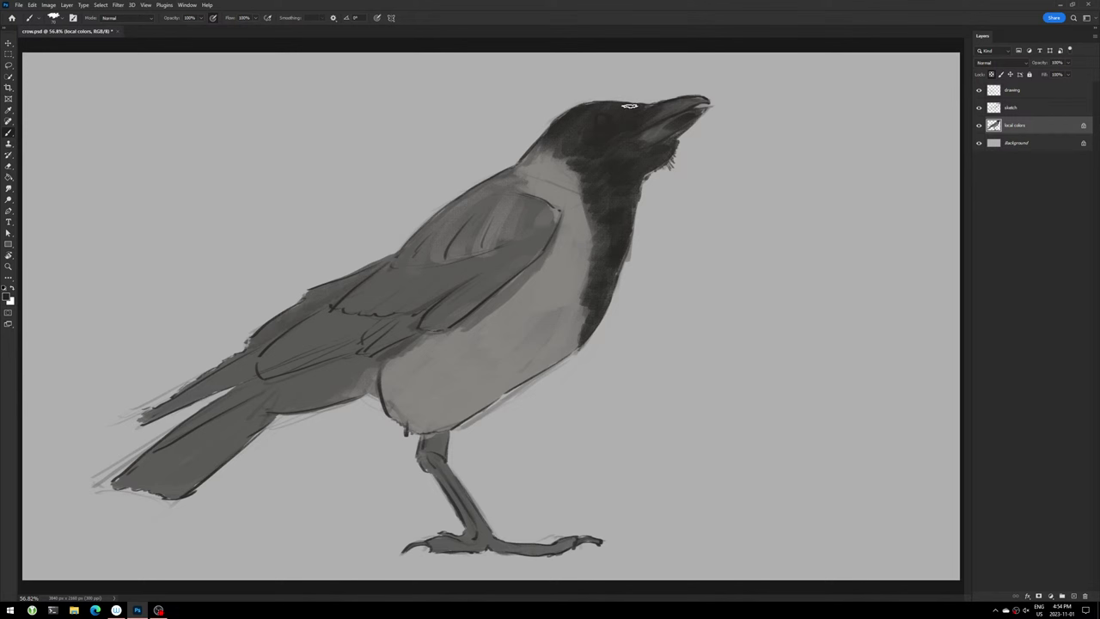
mouse_move(375, 260)
left_mouse_down()
mouse_move(263, 341)
mouse_move(237, 378)
mouse_move(140, 419)
mouse_move(242, 365)
mouse_move(344, 272)
left_mouse_up()
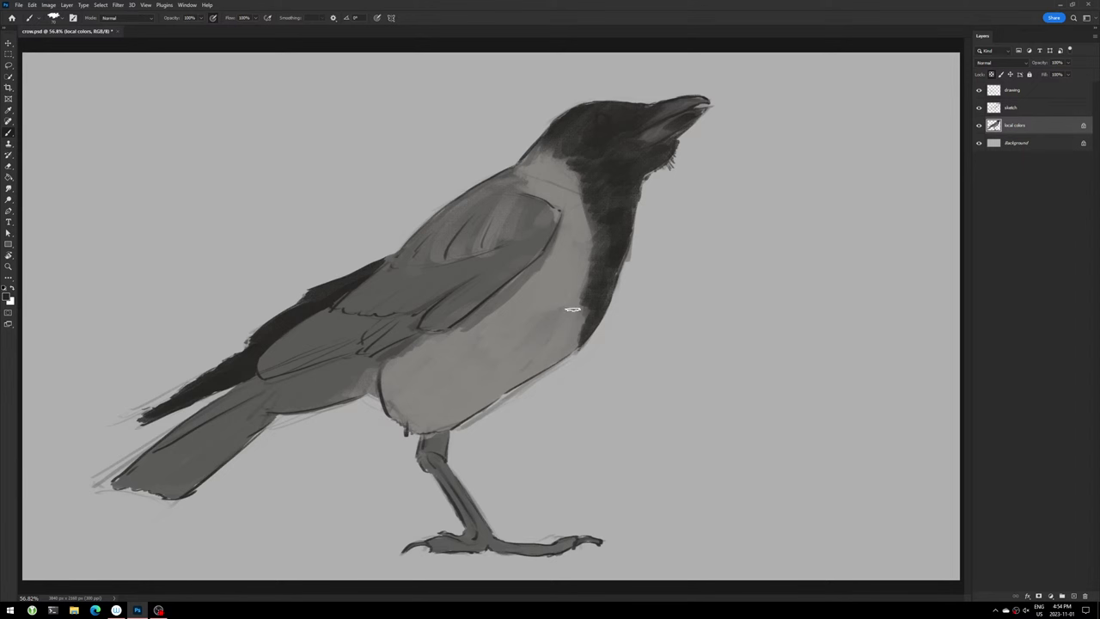
- Pick a slightly lighter dark grey and darken the tail edge, upper wing and lower wing edge
left_click(8, 297)
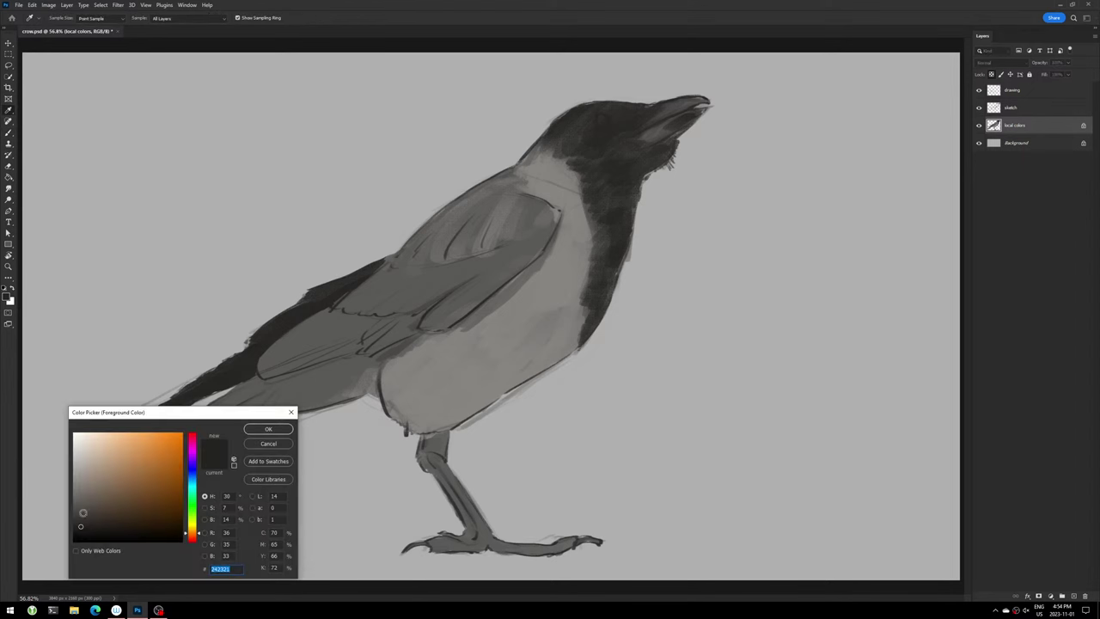
left_click(80, 521)
left_click(271, 432)
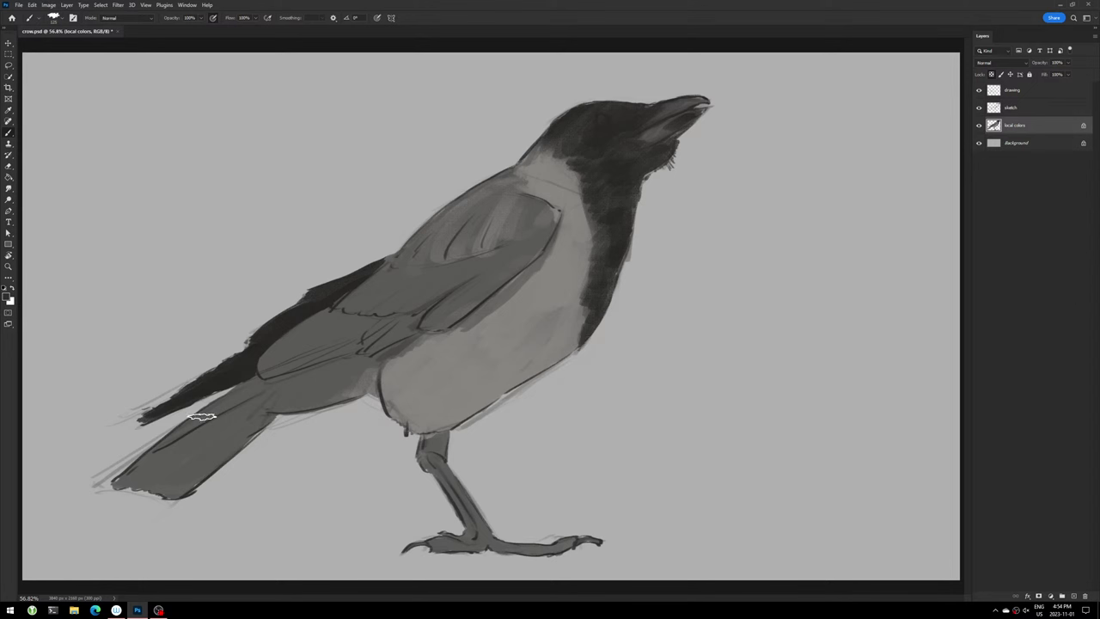
mouse_move(255, 398)
left_mouse_down()
mouse_move(135, 484)
mouse_move(270, 398)
mouse_move(184, 479)
left_mouse_up()
mouse_move(286, 393)
left_mouse_down()
mouse_move(355, 361)
mouse_move(335, 398)
left_mouse_up()
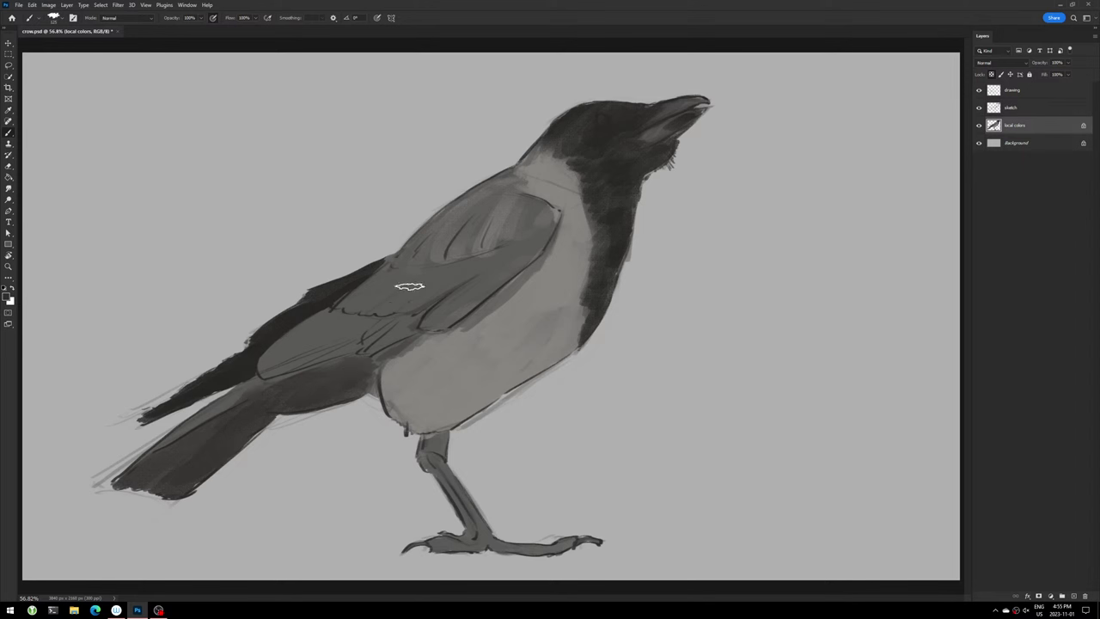
mouse_move(433, 264)
left_mouse_down()
mouse_move(334, 304)
mouse_move(283, 370)
mouse_move(344, 334)
mouse_move(338, 359)
mouse_move(360, 350)
left_mouse_up()
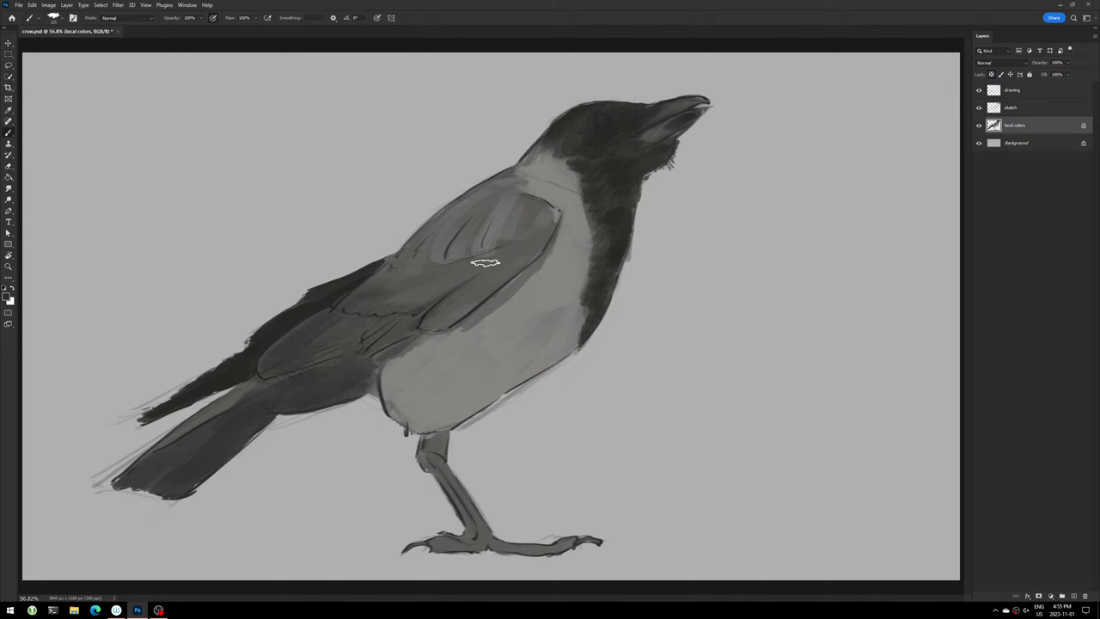
mouse_move(484, 255)
left_mouse_down()
mouse_move(521, 243)
mouse_move(499, 269)
mouse_move(467, 256)
mouse_move(346, 319)
mouse_move(386, 261)
mouse_move(381, 247)
left_mouse_up()
mouse_move(300, 339)
left_mouse_down()
mouse_move(339, 332)
mouse_move(203, 413)
mouse_move(242, 413)
mouse_move(159, 466)
mouse_move(221, 405)
left_mouse_up()
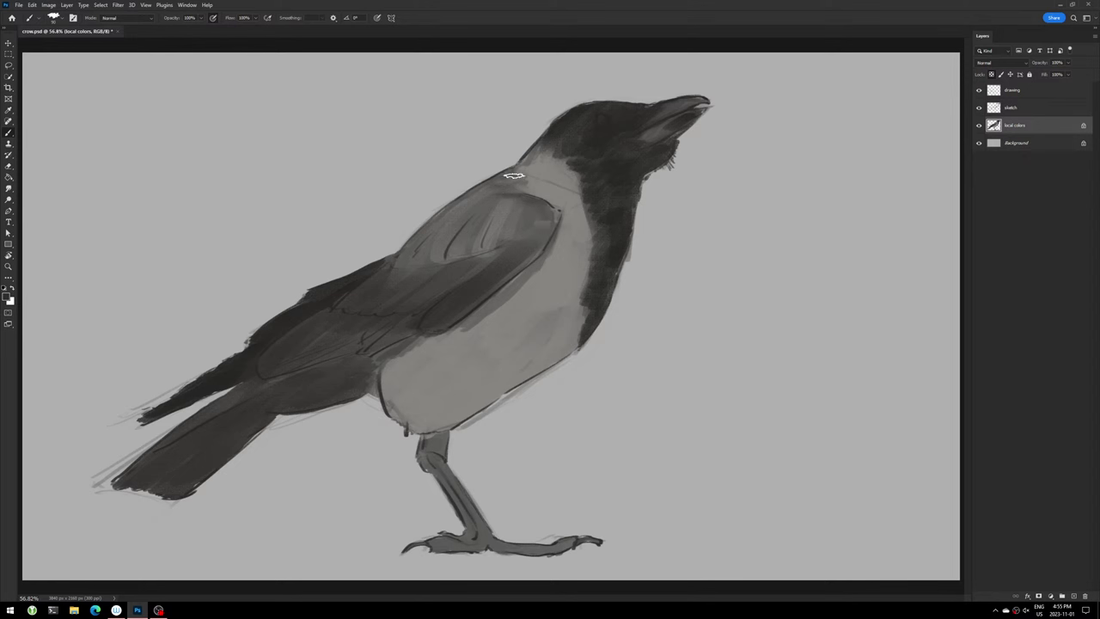
- Darken upper-wing feathers and the leg top, save the file, and touch up the neck edge
mouse_move(497, 206)
left_mouse_down()
mouse_move(479, 225)
mouse_move(520, 206)
mouse_move(477, 249)
mouse_move(465, 235)
mouse_move(430, 247)
left_mouse_up()
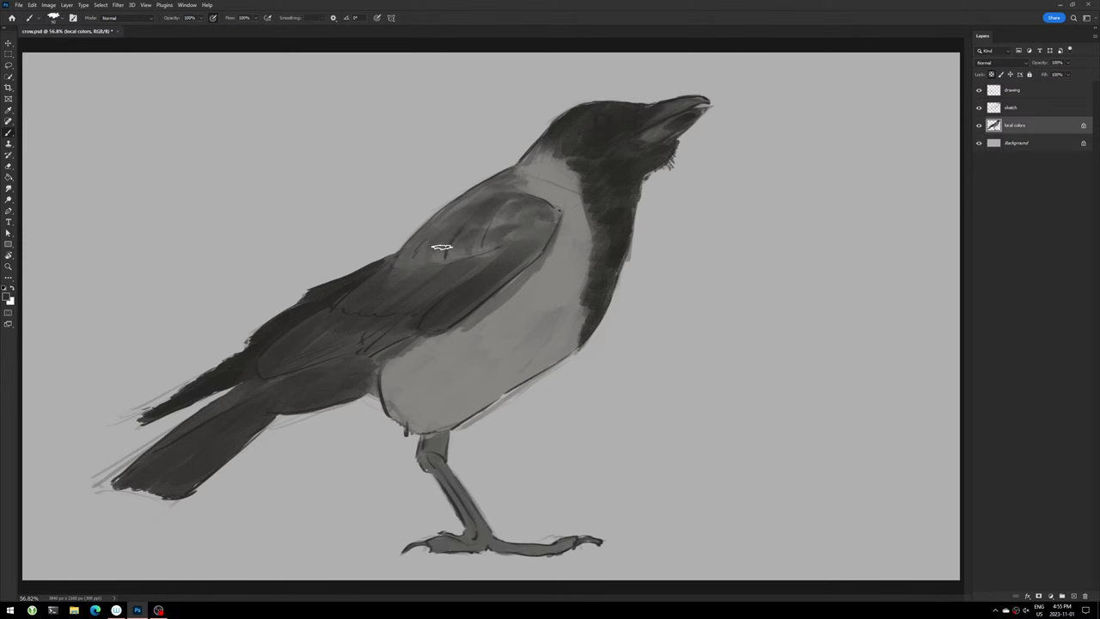
left_click_drag(430, 244, 453, 211)
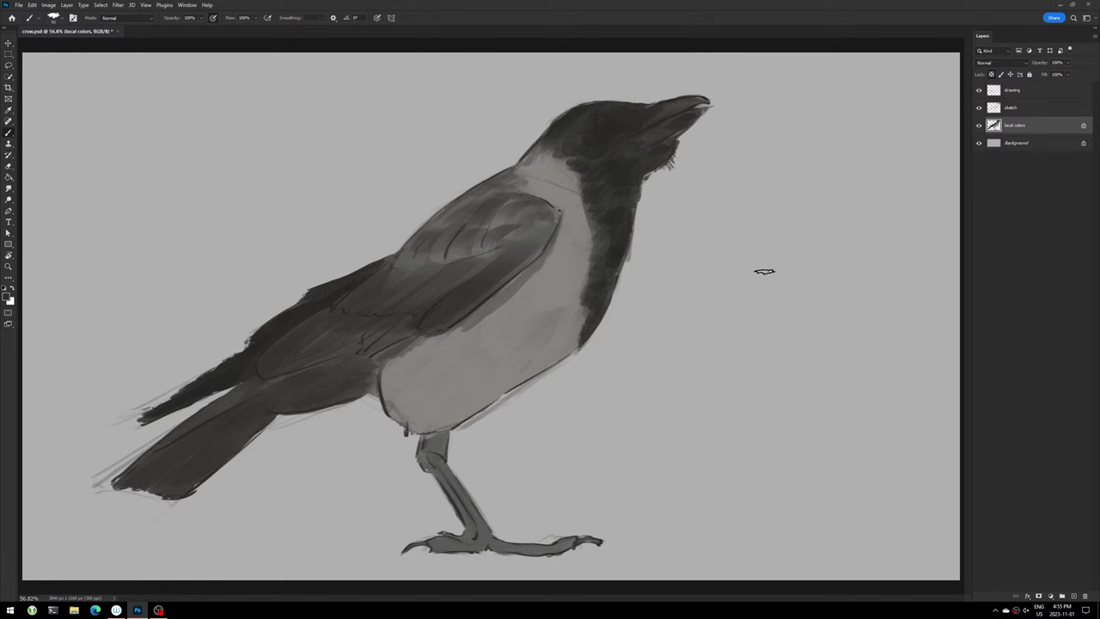
mouse_move(440, 438)
left_mouse_down()
mouse_move(421, 445)
mouse_move(448, 453)
mouse_move(490, 543)
left_mouse_up()
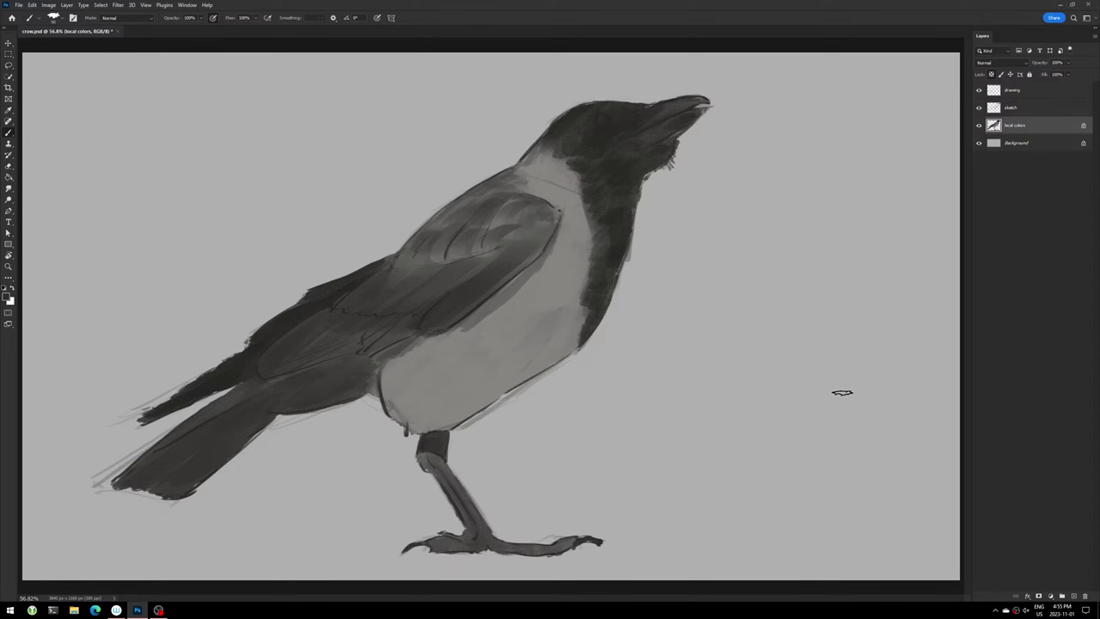
key("ctrl+s")
left_click_drag(601, 193, 613, 194)
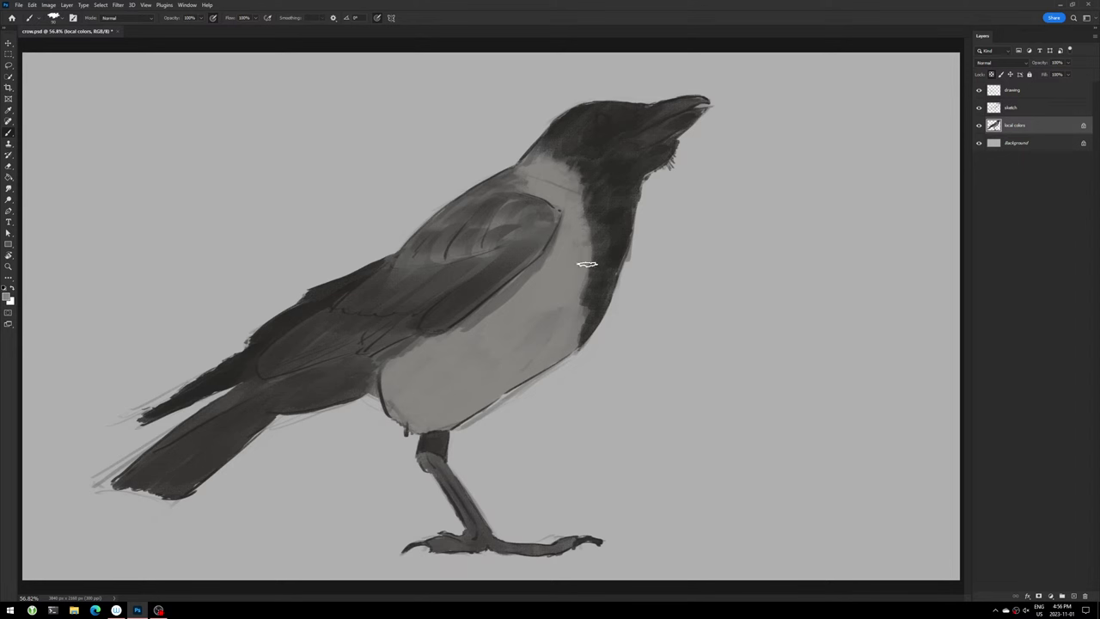
- Lighten the neck edge and streak light grey feather highlights across the upper wing
left_click_drag(594, 257, 582, 321)
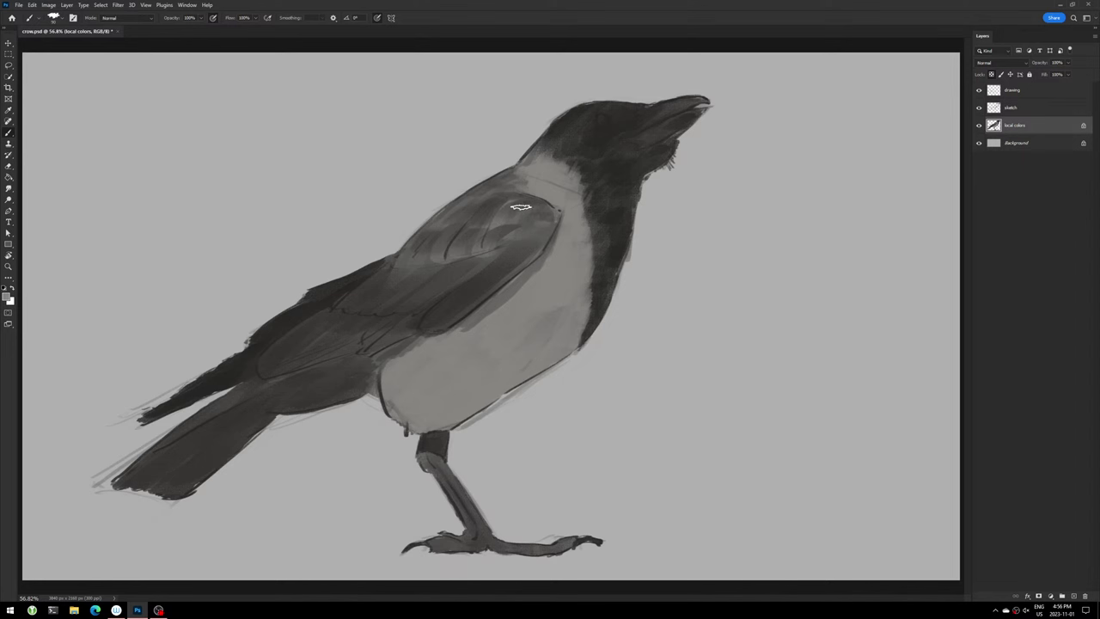
left_click_drag(521, 207, 512, 225)
left_click_drag(491, 216, 458, 252)
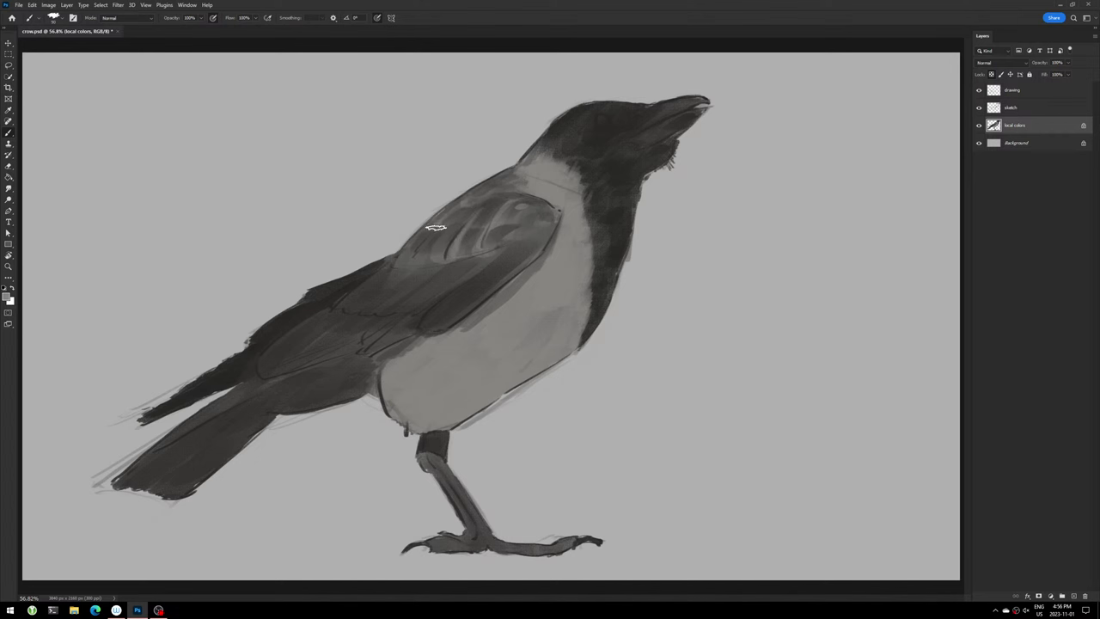
left_click_drag(438, 224, 412, 251)
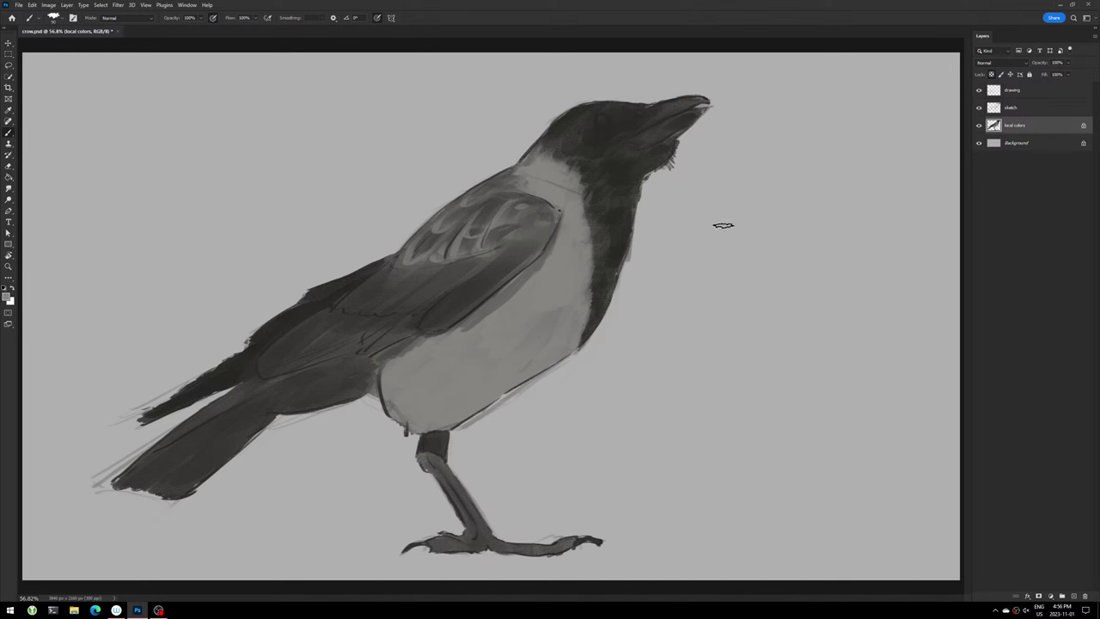
- Set the foreground to #a5a19e and brush faint highlights on the belly and upper wing edge
left_click(8, 294)
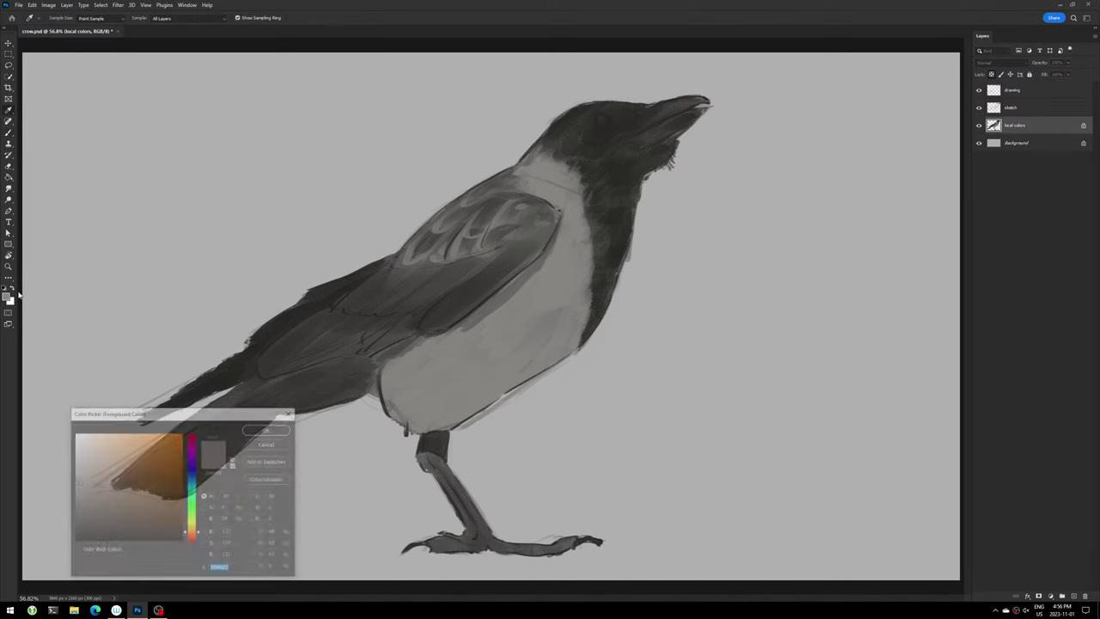
type("a5a19e")
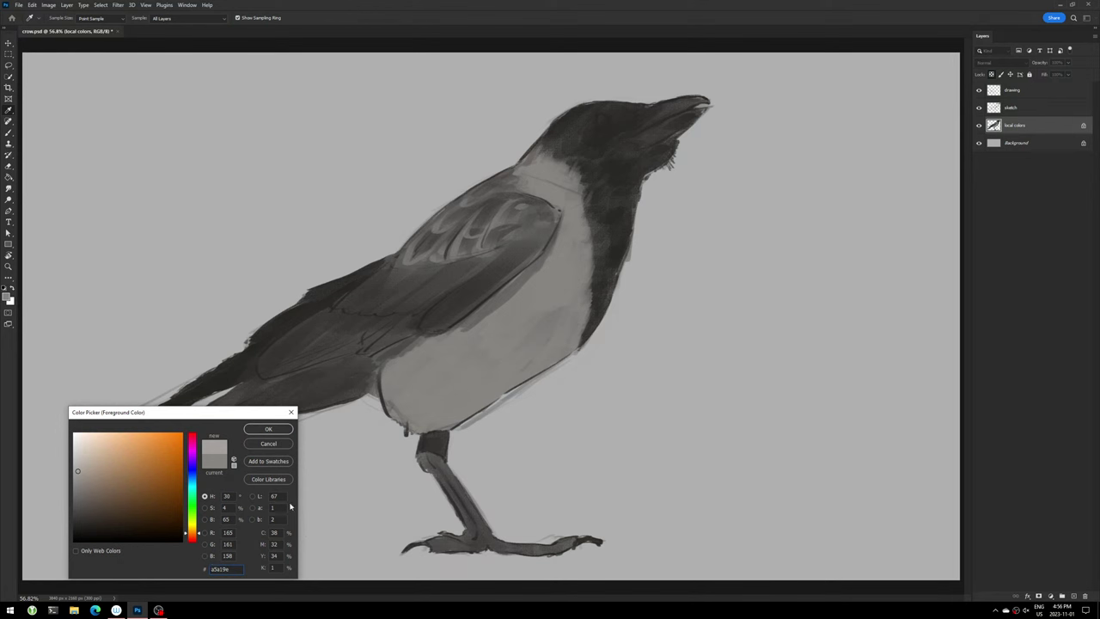
left_click(277, 431)
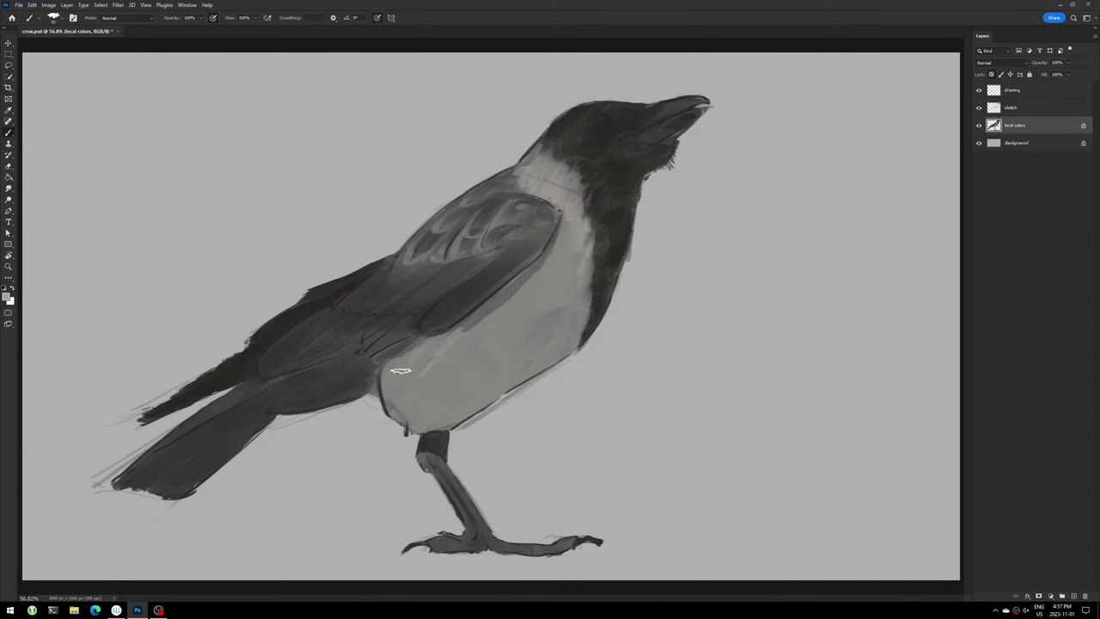
left_click_drag(444, 335, 428, 378)
left_click_drag(345, 301, 388, 301)
- Add a new layer named bg directly above the Background layer
left_click(1029, 144)
left_click(1073, 597)
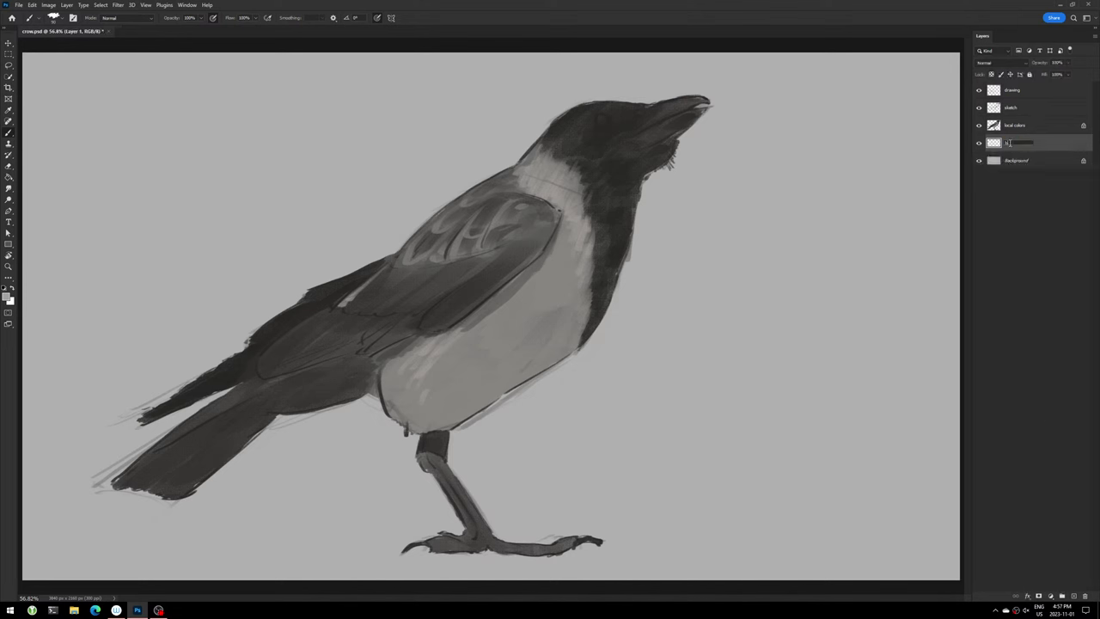
key("Return")
- Choose a dark blue-grey foreground and fill the bg layer with the Paint Bucket
left_click(7, 296)
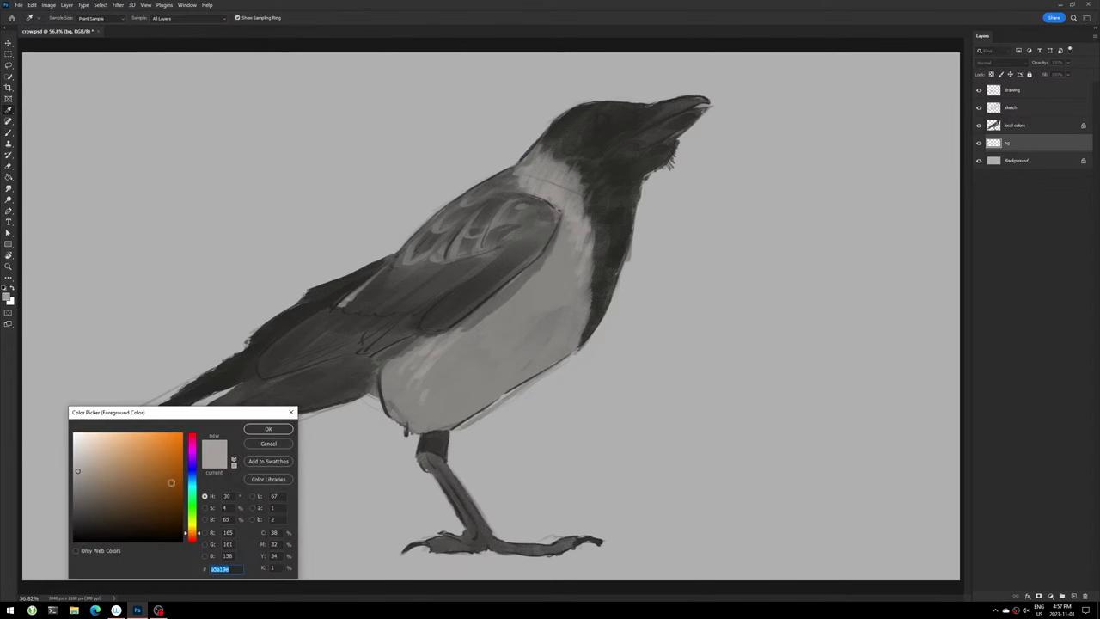
type("9ea5a5")
left_click(80, 498)
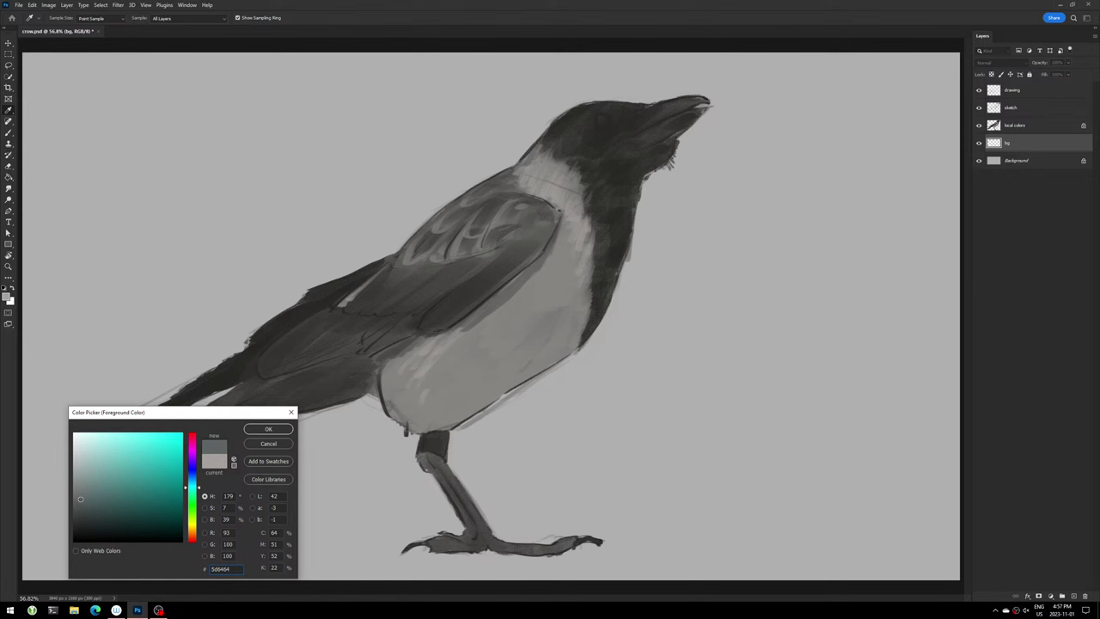
key("Return")
left_click(7, 296)
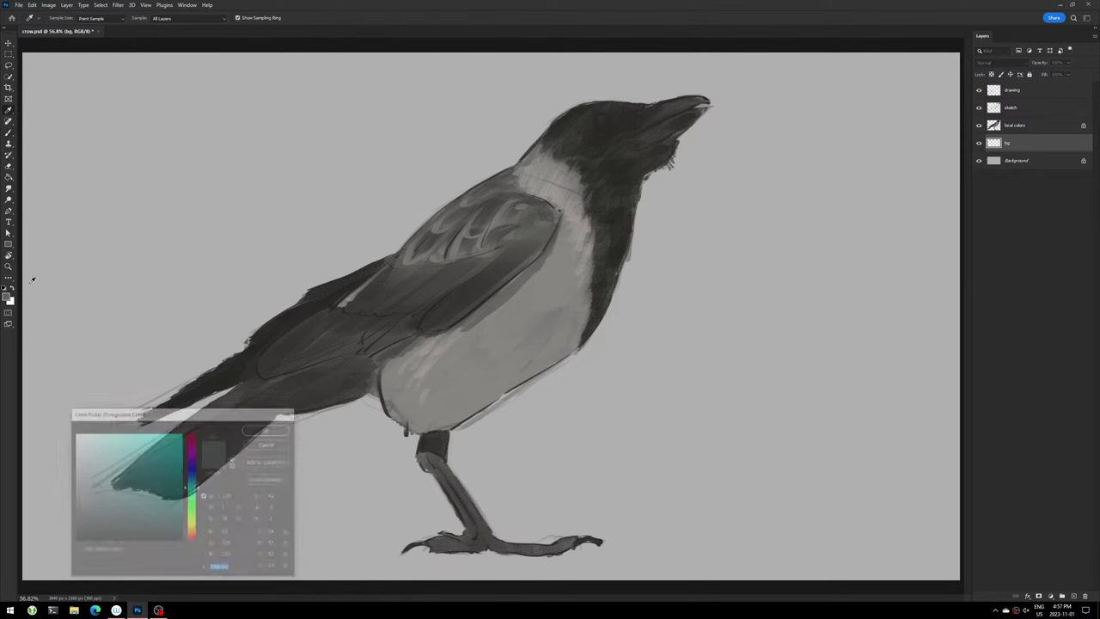
left_click(274, 430)
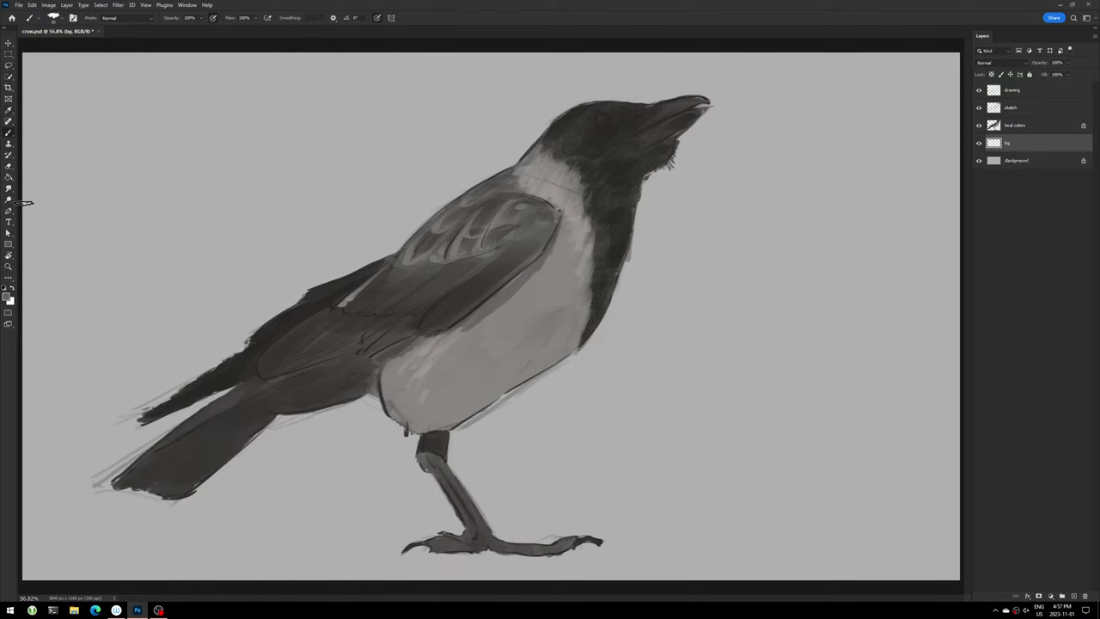
left_click(9, 178)
left_click(241, 230)
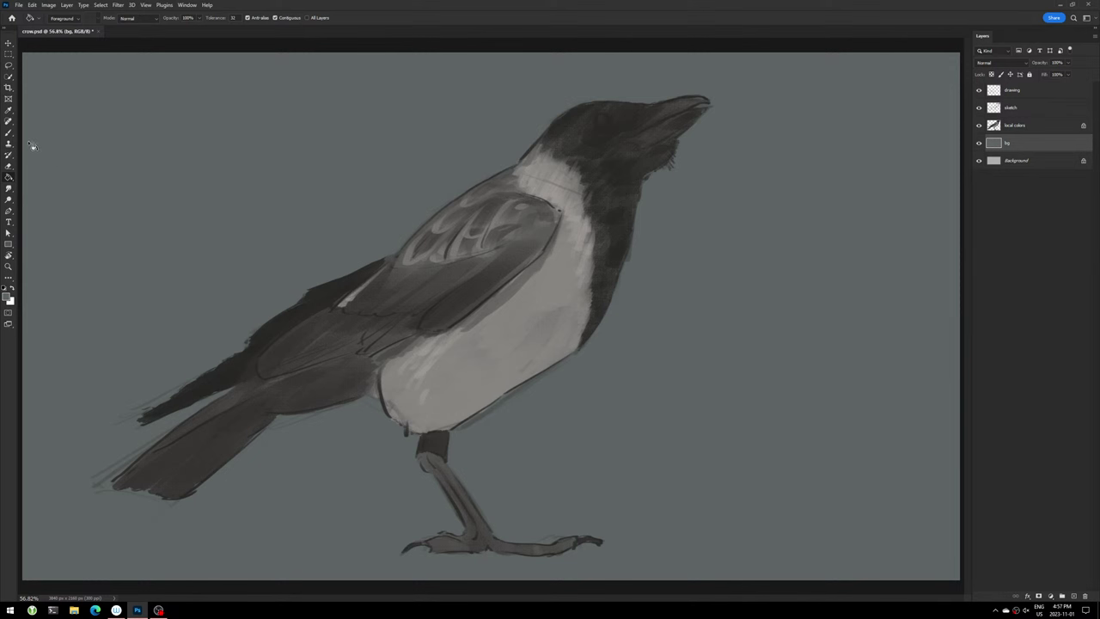
- Pick a slightly lighter blue-grey as the foreground colour
left_click(8, 297)
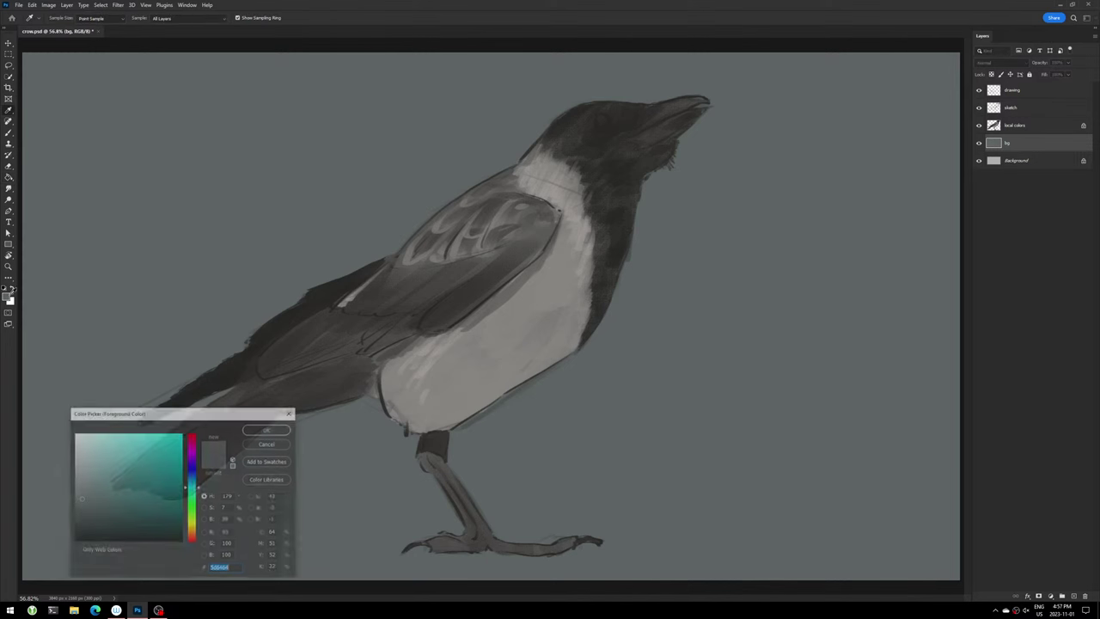
left_click(80, 494)
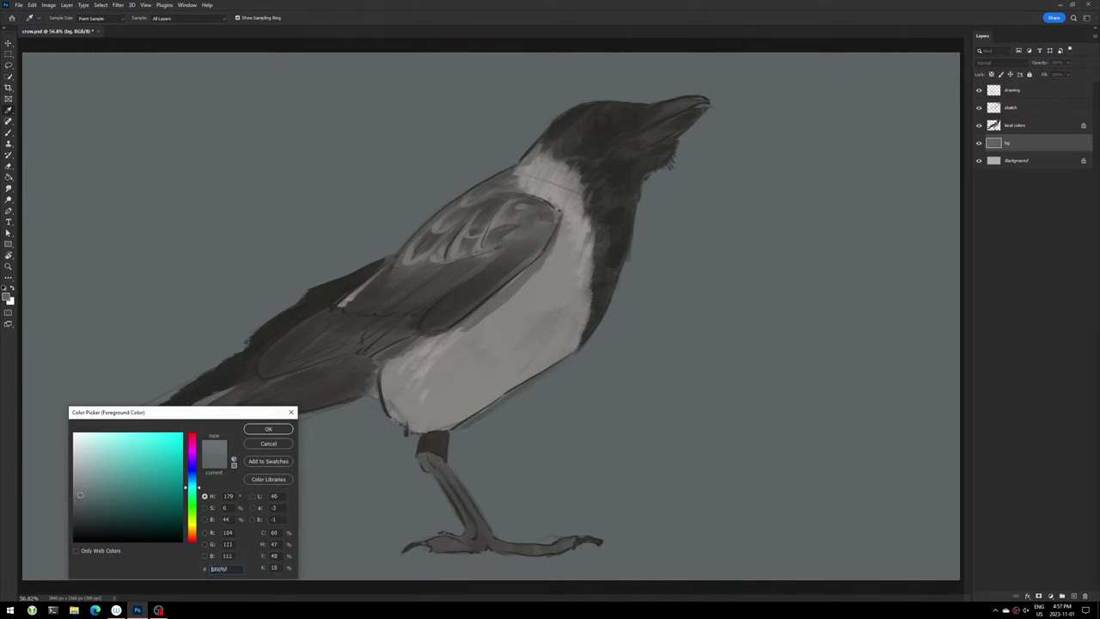
left_click(268, 429)
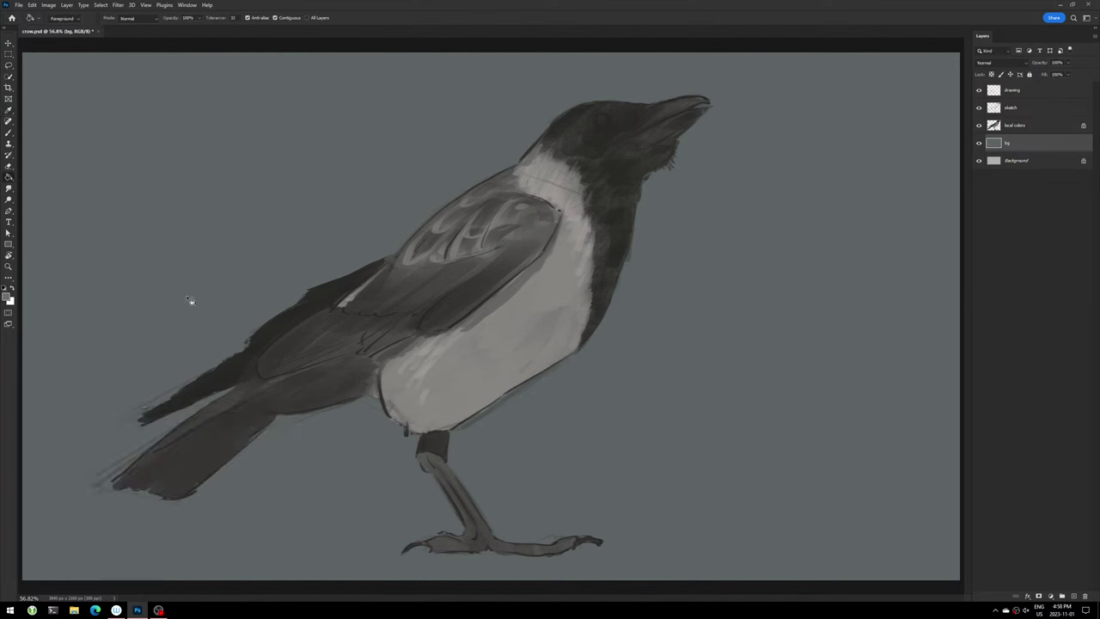
- With an enlarged brush, paint soft lighter blue-grey cloud patches around the crow on the bg layer
key("b")
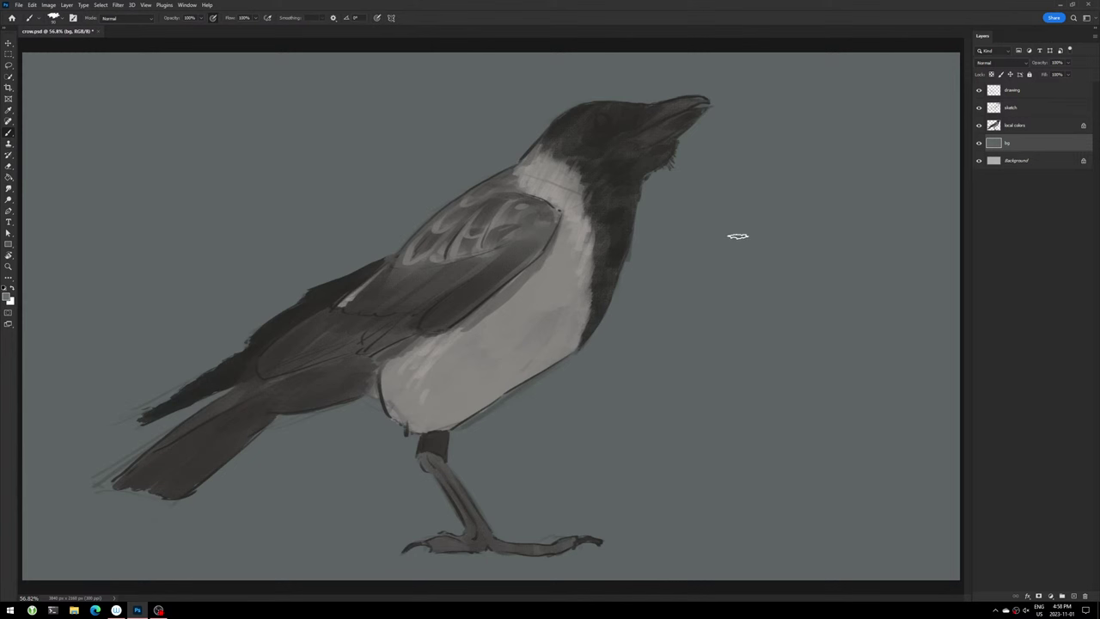
key("bracketright")
key("bracketright")
key("bracketright")
mouse_move(394, 146)
left_mouse_down()
mouse_move(400, 208)
mouse_move(373, 266)
mouse_move(306, 199)
mouse_move(218, 314)
mouse_move(327, 197)
mouse_move(439, 129)
mouse_move(363, 118)
mouse_move(270, 126)
mouse_move(265, 240)
left_mouse_up()
mouse_move(566, 397)
left_mouse_down()
mouse_move(544, 461)
mouse_move(604, 476)
left_mouse_up()
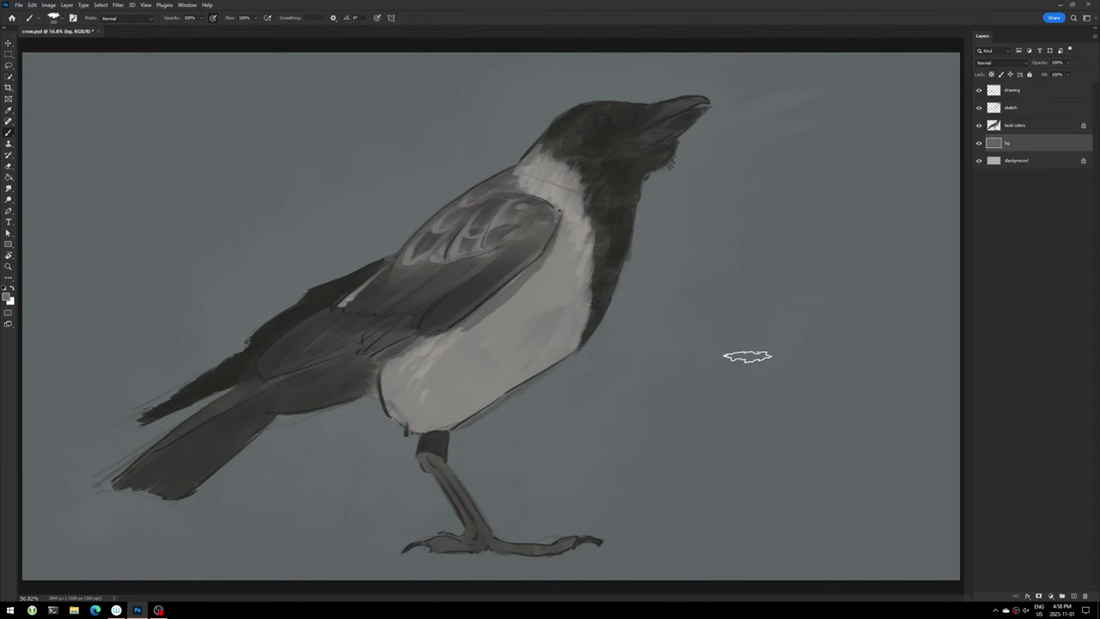
left_click_drag(754, 377, 767, 347)
mouse_move(835, 198)
left_mouse_down()
mouse_move(866, 206)
mouse_move(914, 256)
mouse_move(871, 273)
mouse_move(919, 285)
mouse_move(866, 314)
mouse_move(948, 309)
mouse_move(876, 321)
left_mouse_up()
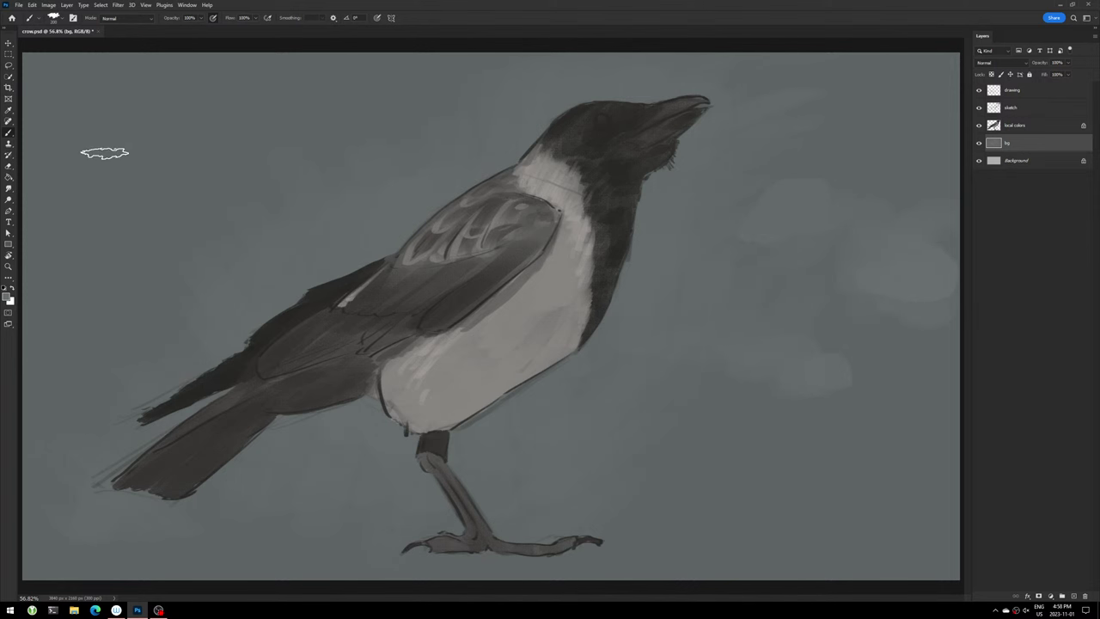
mouse_move(103, 152)
left_mouse_down()
mouse_move(147, 108)
mouse_move(66, 133)
mouse_move(138, 127)
left_mouse_up()
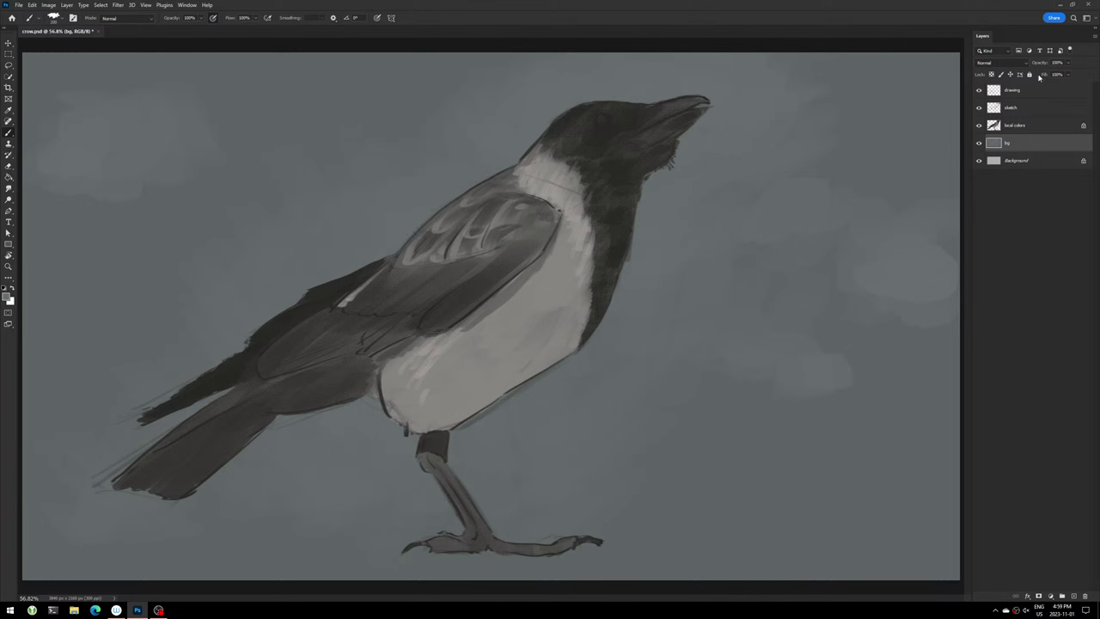
left_click(202, 18)
left_click(7, 298)
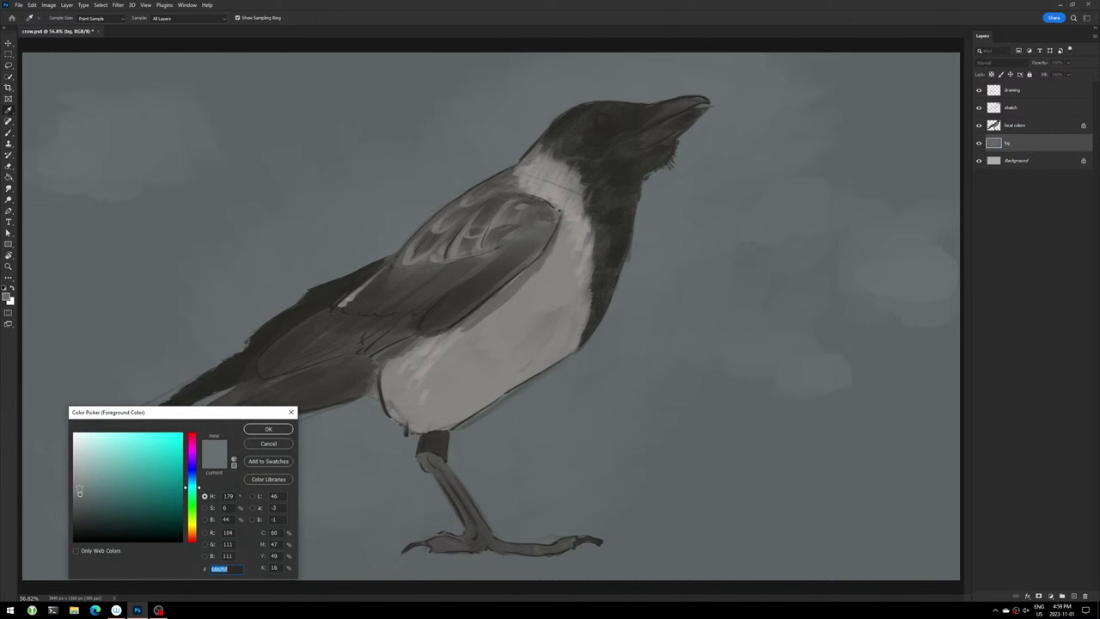
left_click(78, 490)
left_click(273, 431)
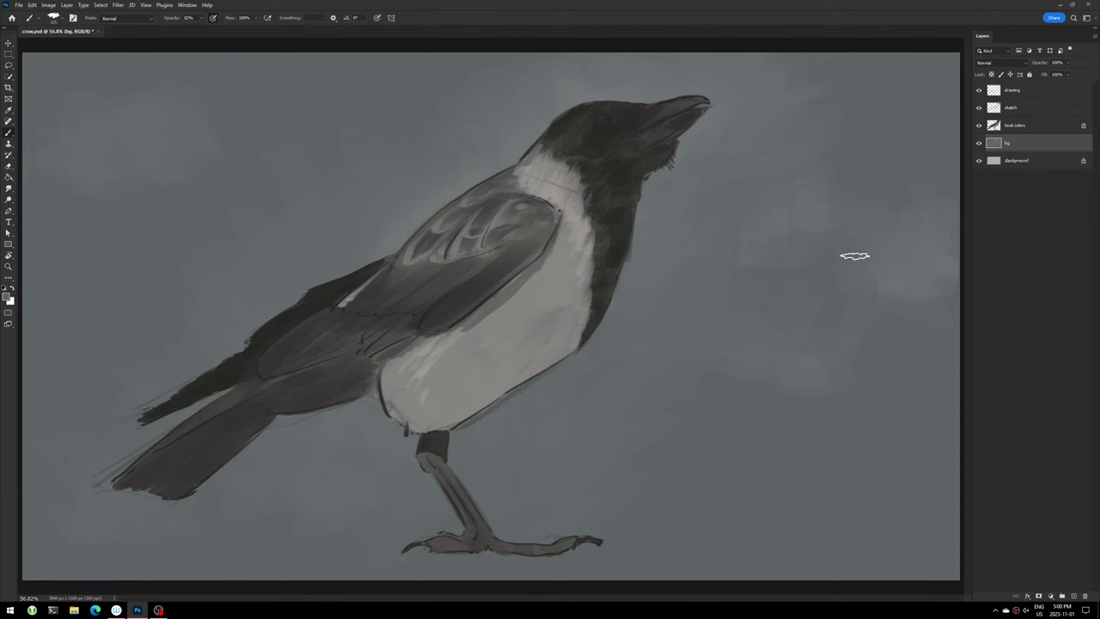
key("alt")
- Add a new layer named 'basic details' above the drawing layer
left_click(1023, 94)
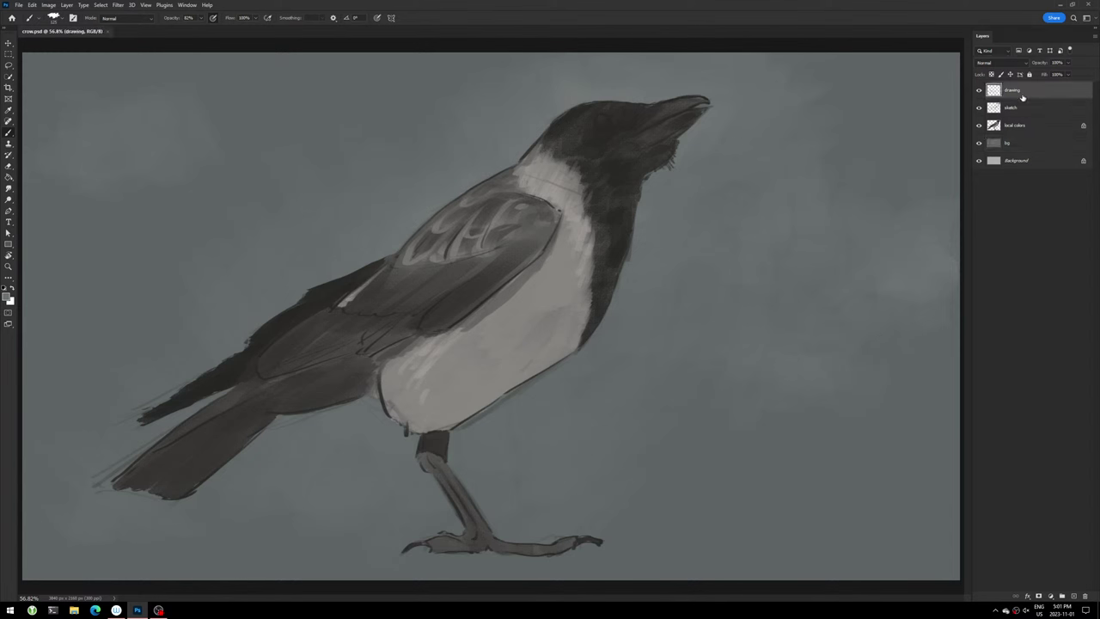
left_click(1071, 596)
type("basic details")
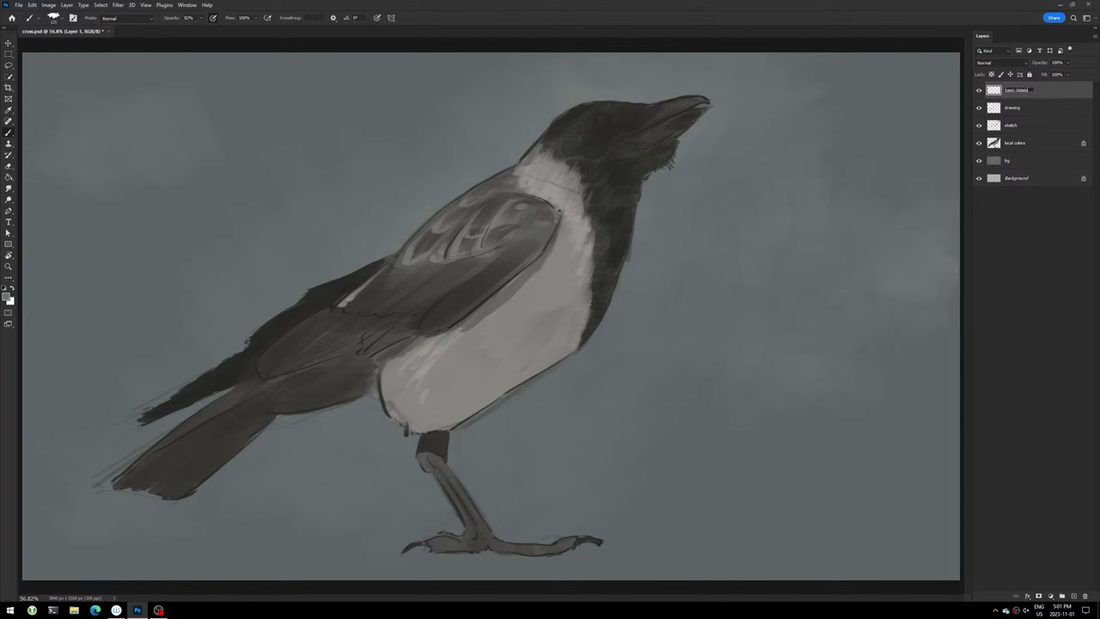
key("Return")
- Set brush opacity to 100% and the foreground colour to dark grey 393939
left_click(202, 18)
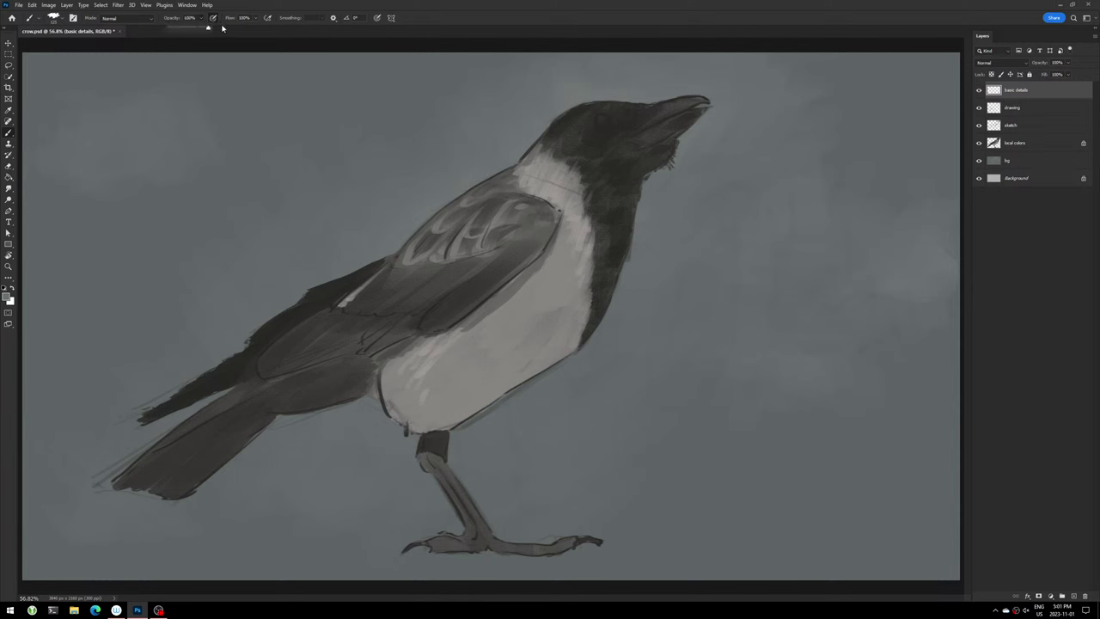
left_click(478, 19)
left_click(7, 297)
left_click(78, 508)
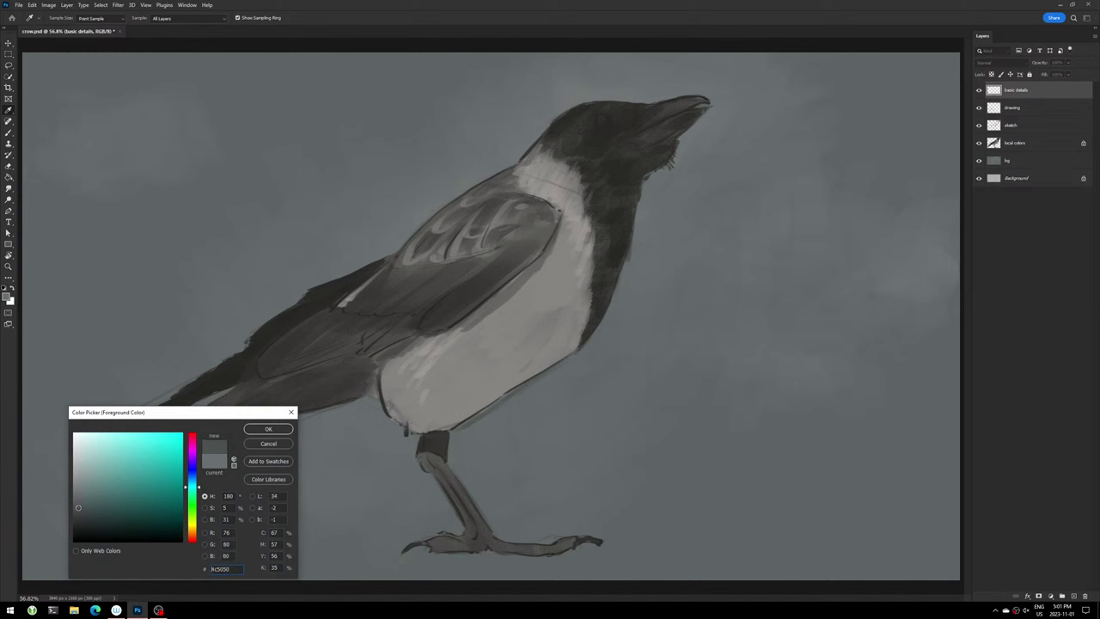
left_click_drag(78, 507, 74, 519)
left_click(268, 430)
key("b")
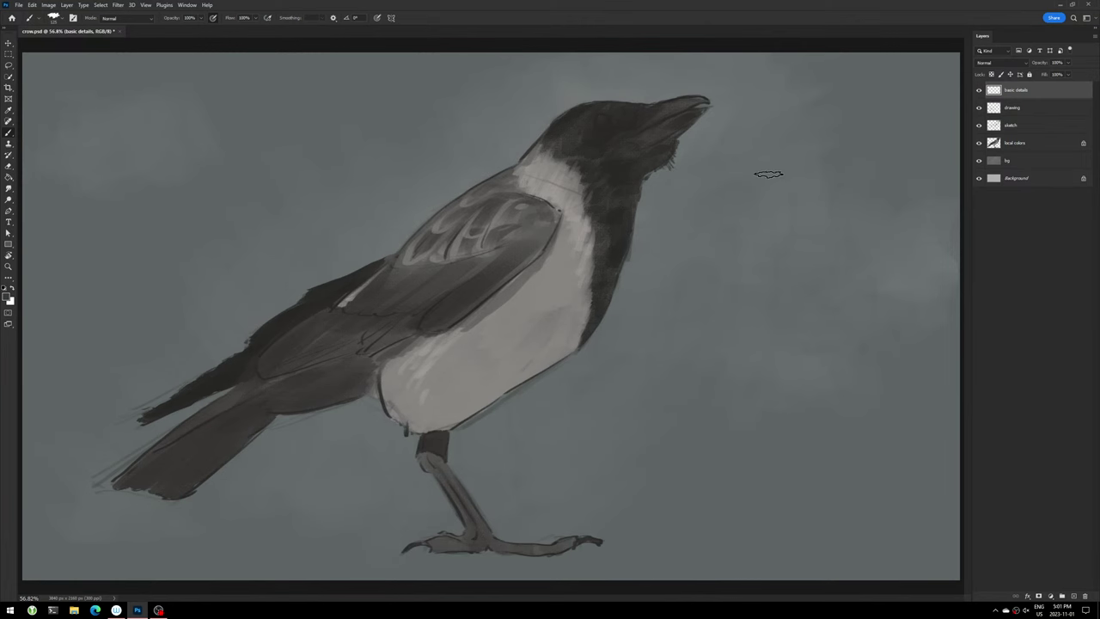
- Zoom in on the crow's head and paint strokes along the beak's top edge with a smaller brush
scroll(769, 172, "up", 2)
scroll(769, 172, "up", 2)
scroll(790, 146, "up", 2)
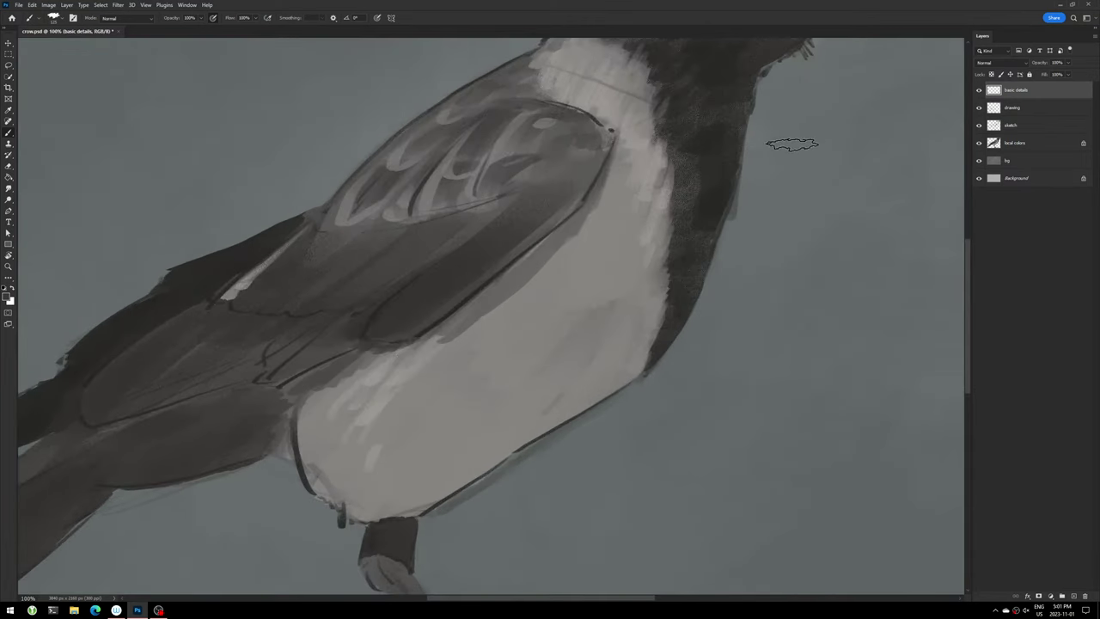
mouse_move(788, 168)
left_mouse_down()
mouse_move(742, 283)
mouse_move(712, 422)
left_mouse_up()
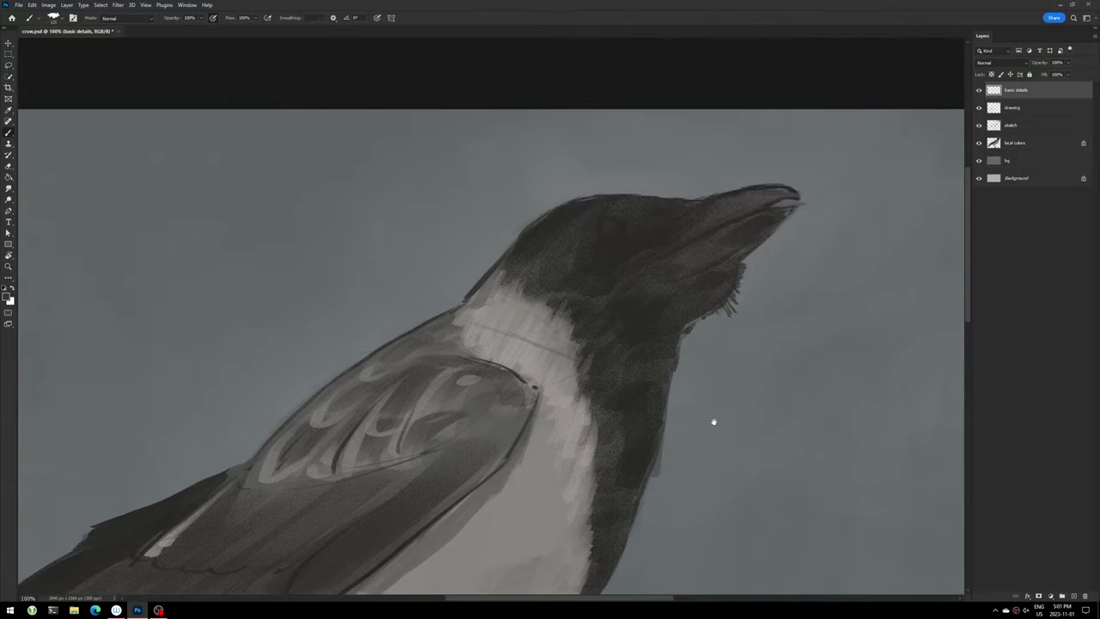
key("bracketleft")
key("bracketleft")
left_click_drag(731, 195, 678, 249)
mouse_move(727, 214)
left_mouse_down()
mouse_move(781, 189)
mouse_move(714, 217)
mouse_move(781, 190)
left_mouse_up()
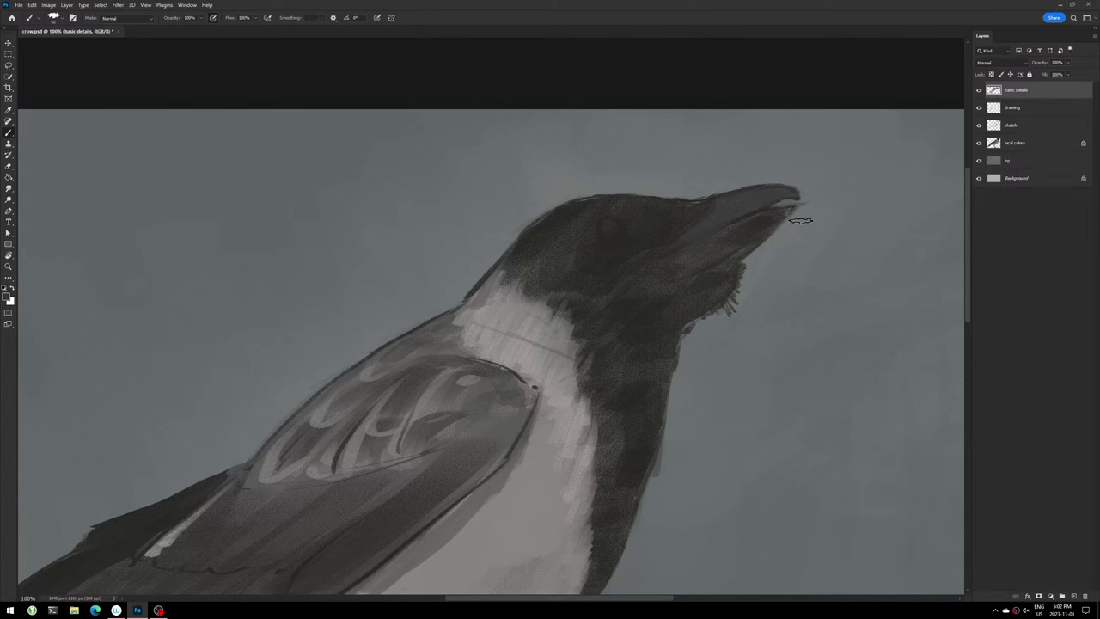
- Add a light edge along the lower beak and darken its underside
left_click_drag(802, 201, 727, 255)
mouse_move(749, 216)
left_mouse_down()
mouse_move(712, 245)
mouse_move(719, 250)
mouse_move(696, 255)
left_mouse_up()
left_click(11, 300)
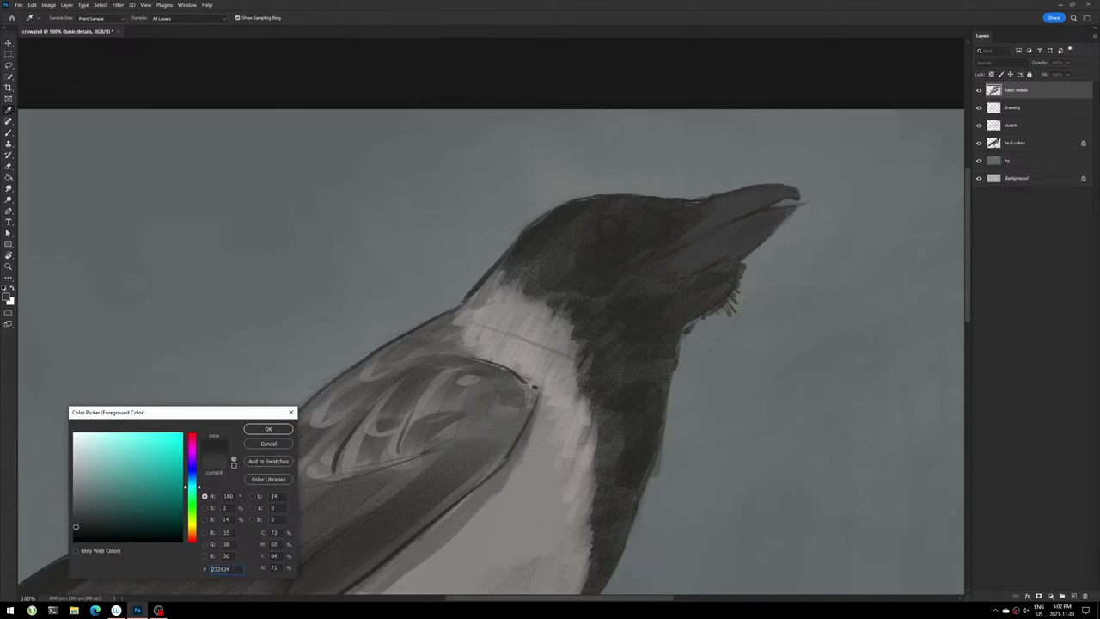
left_click(267, 443)
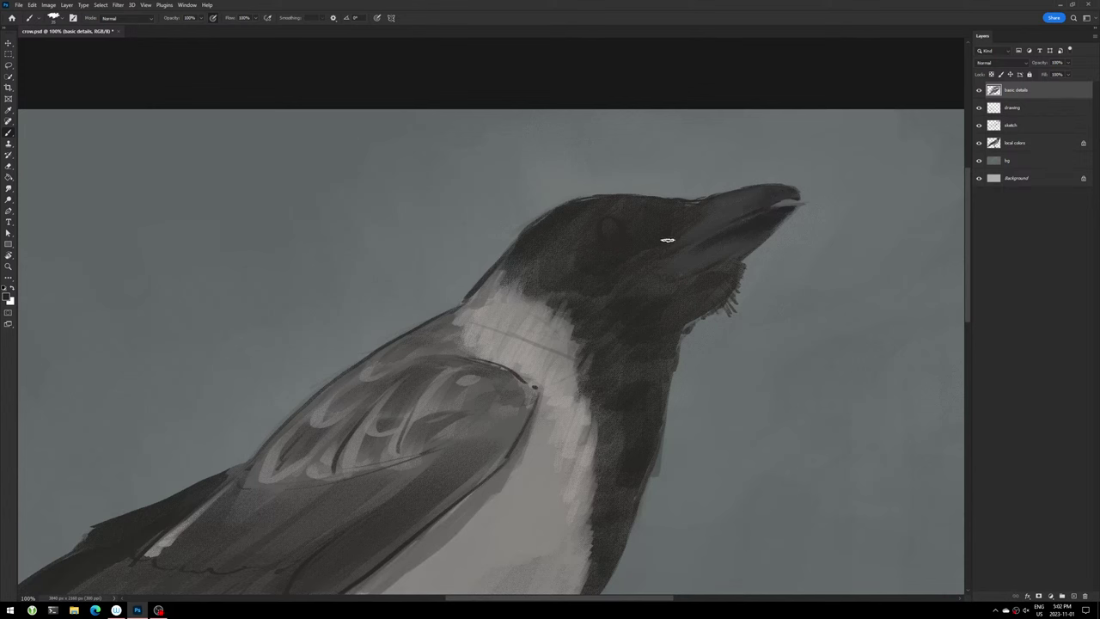
- Pick a near-black and paint the crow's eye area and the top of its head
left_click(10, 299)
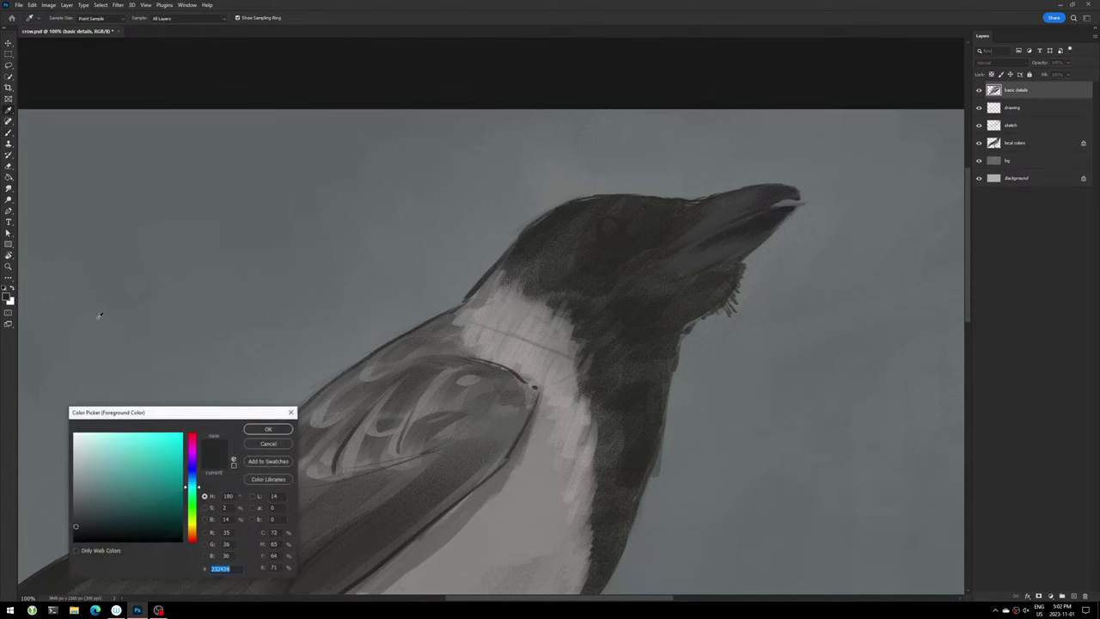
left_click(76, 531)
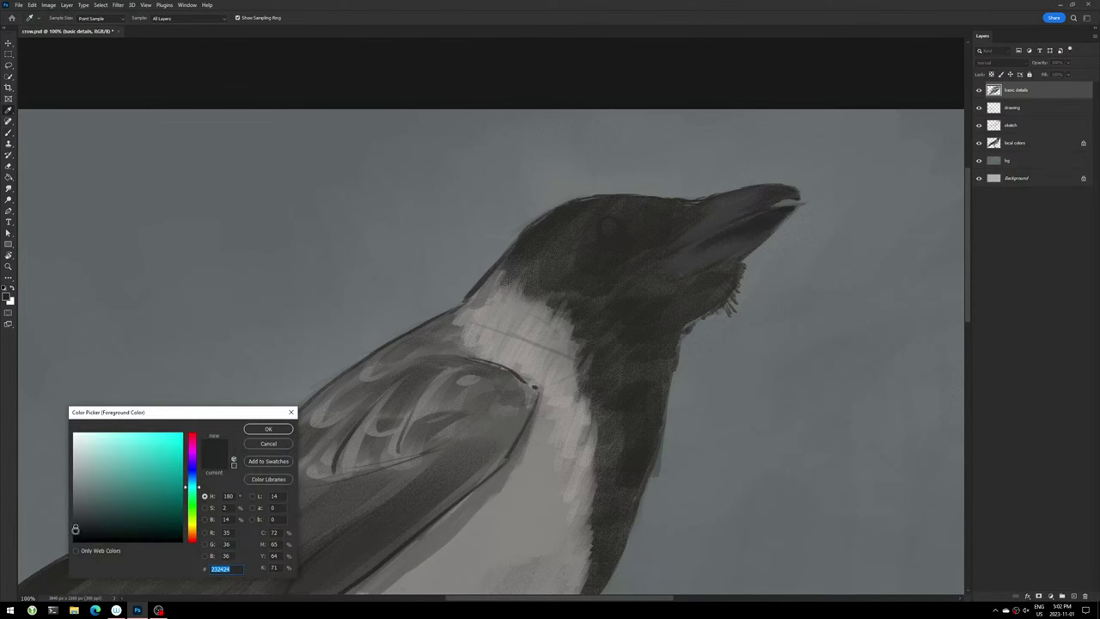
left_click(278, 433)
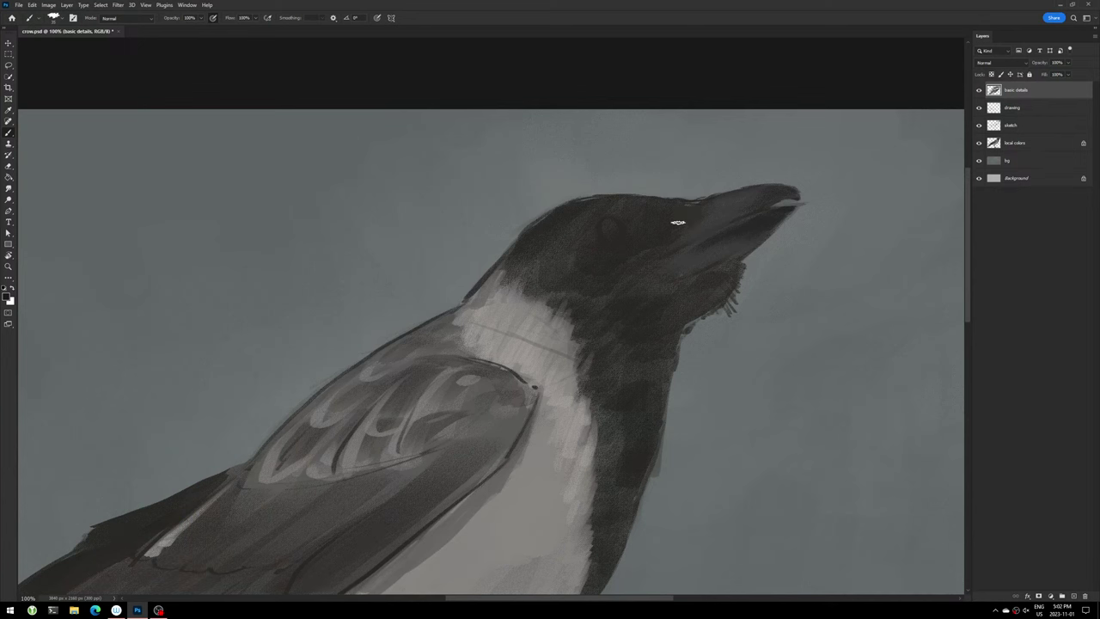
left_click_drag(678, 222, 694, 214)
left_click_drag(649, 243, 642, 246)
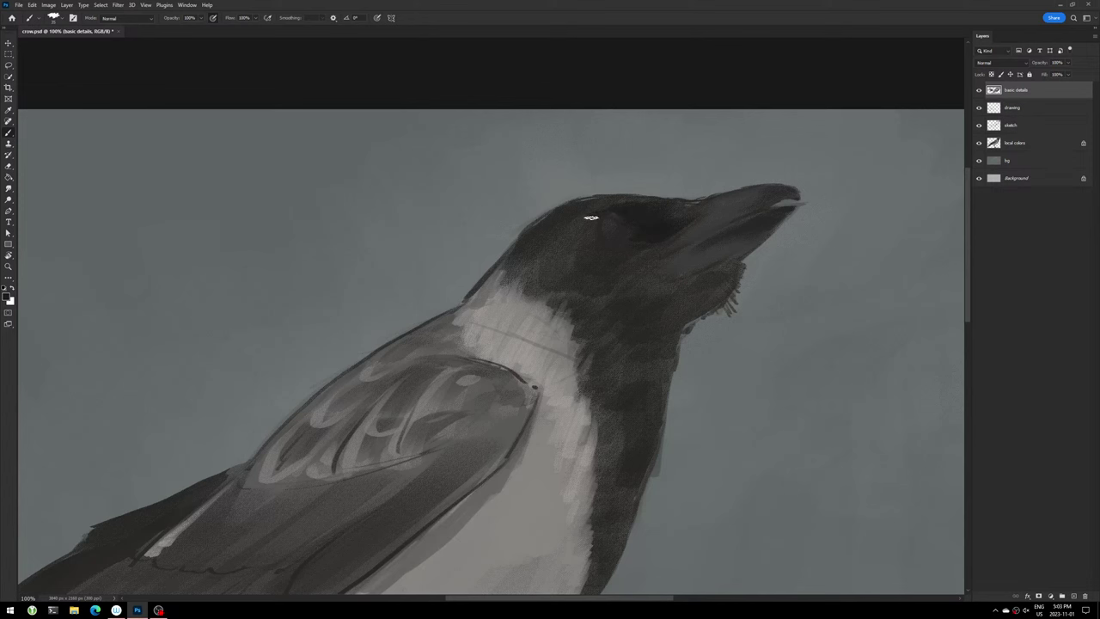
left_click_drag(624, 214, 576, 231)
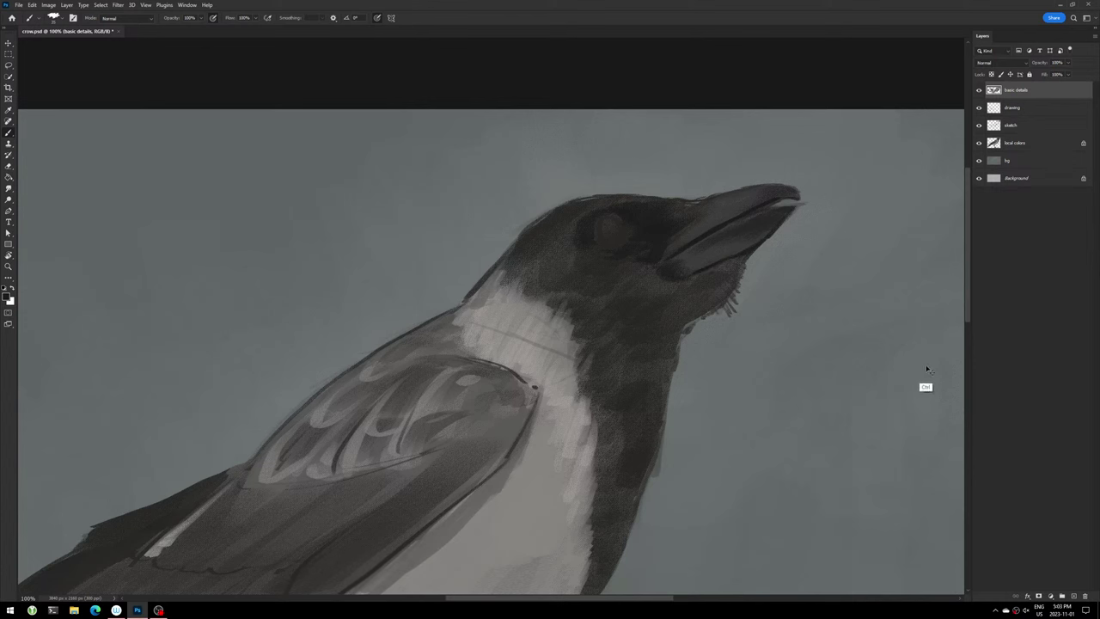
- Save the painting and add a dark stroke across the crow's throat
key("ctrl+s")
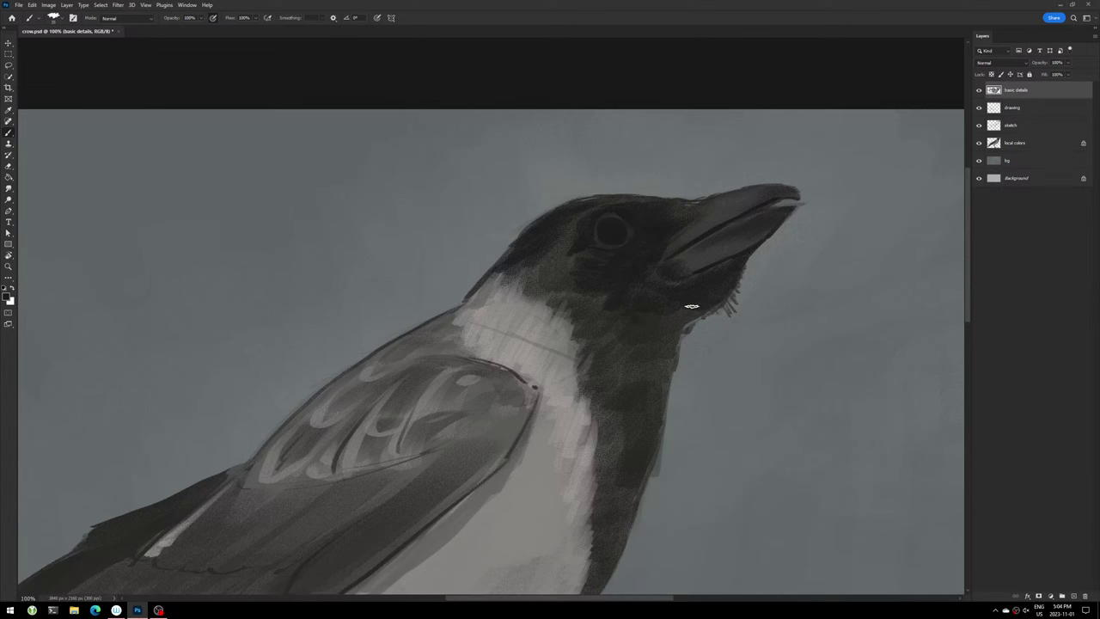
left_click_drag(631, 352, 601, 383)
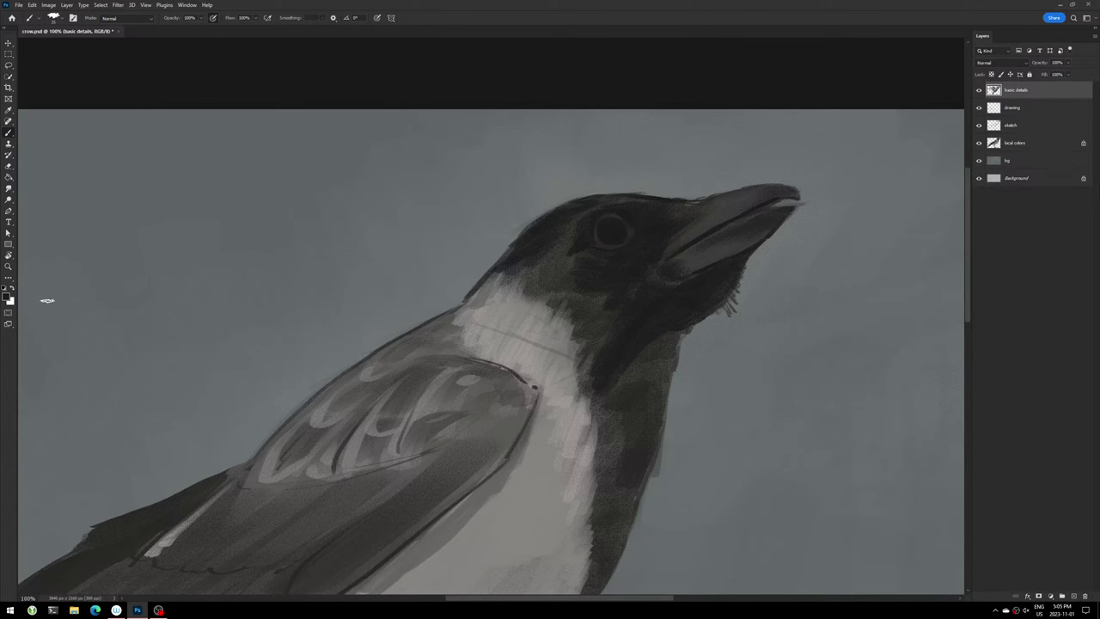
- Set the foreground colour to a slightly lighter, blue-shifted dark gray
left_click(7, 296)
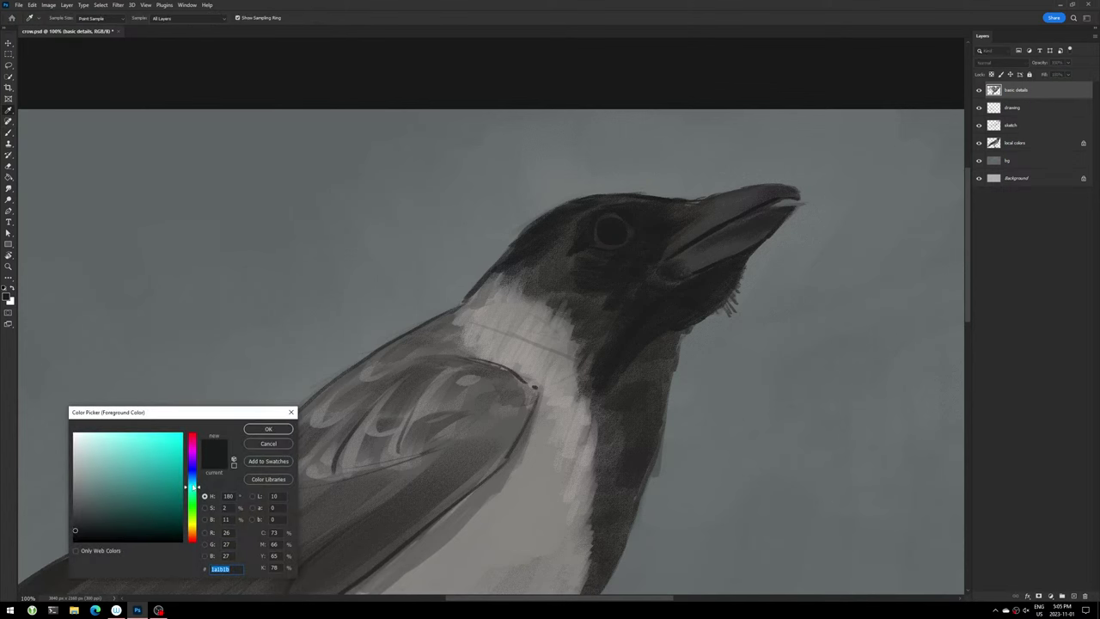
left_click(192, 483)
left_click_drag(195, 485, 194, 482)
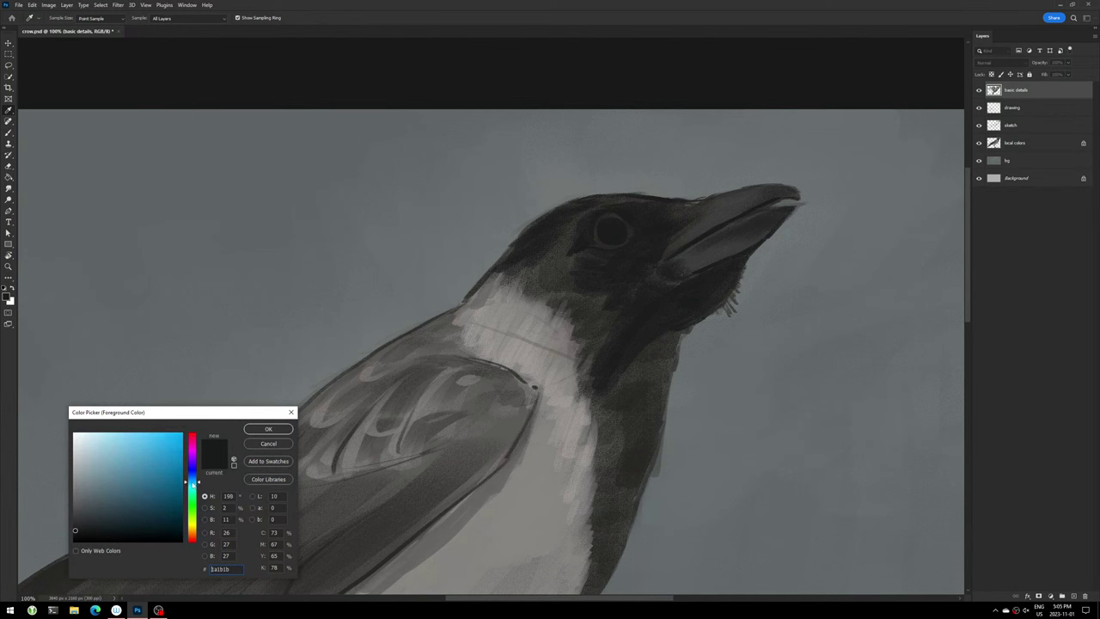
left_click_drag(92, 517, 85, 525)
left_click_drag(88, 523, 88, 517)
left_click(269, 444)
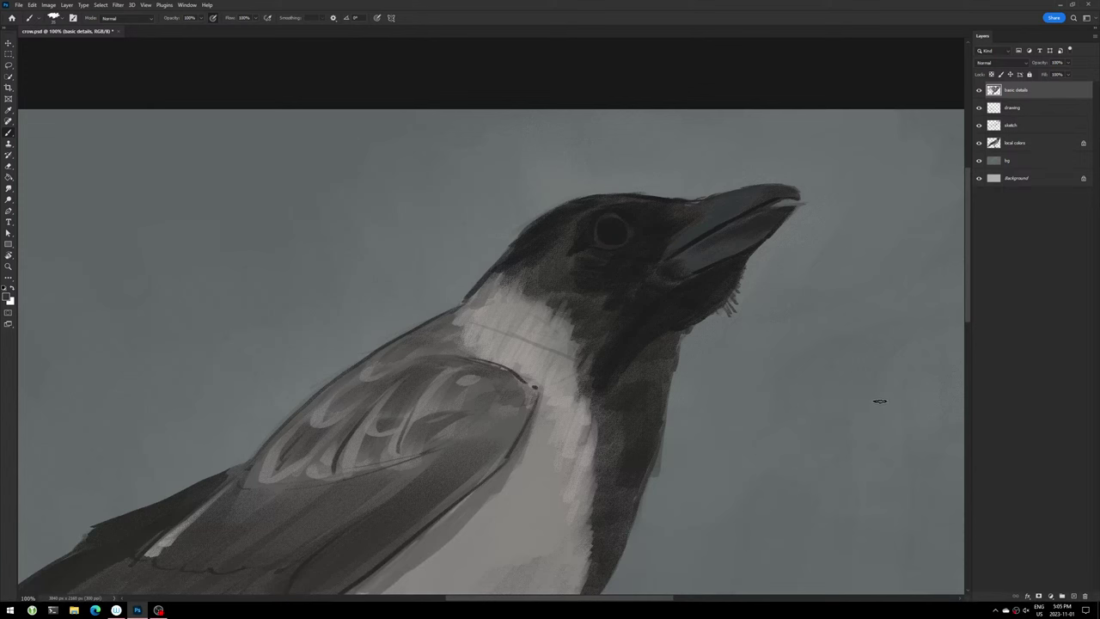
key("ctrl")
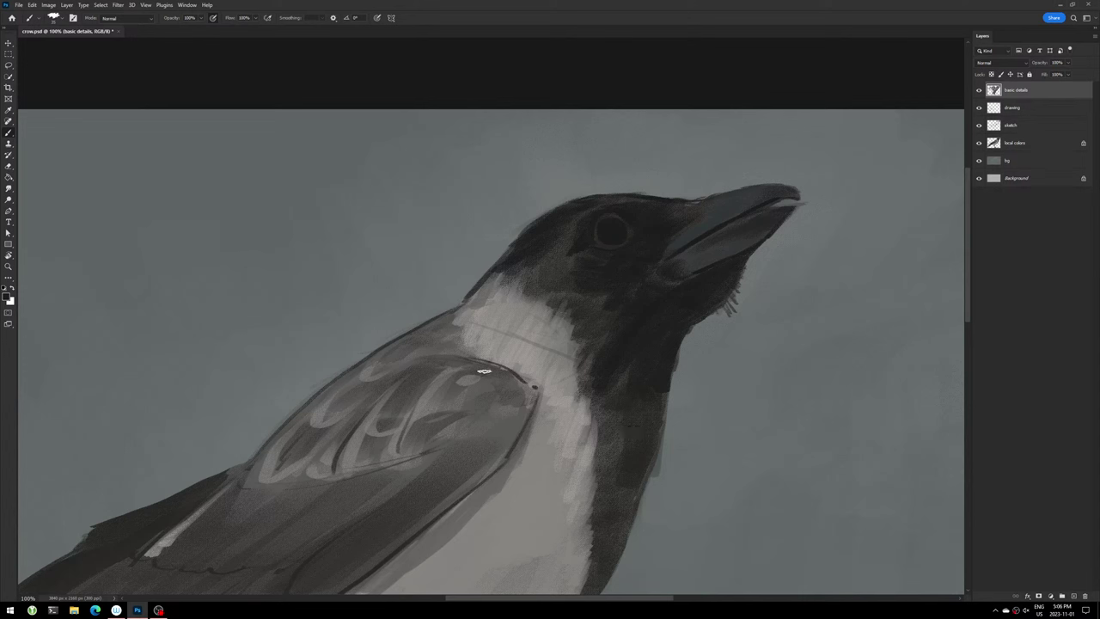
- Paint dark feather marks along the wing's top edge, upper wing and near the throat
left_click_drag(404, 346, 401, 354)
mouse_move(443, 334)
left_mouse_down()
mouse_move(471, 329)
mouse_move(481, 366)
mouse_move(519, 385)
left_mouse_up()
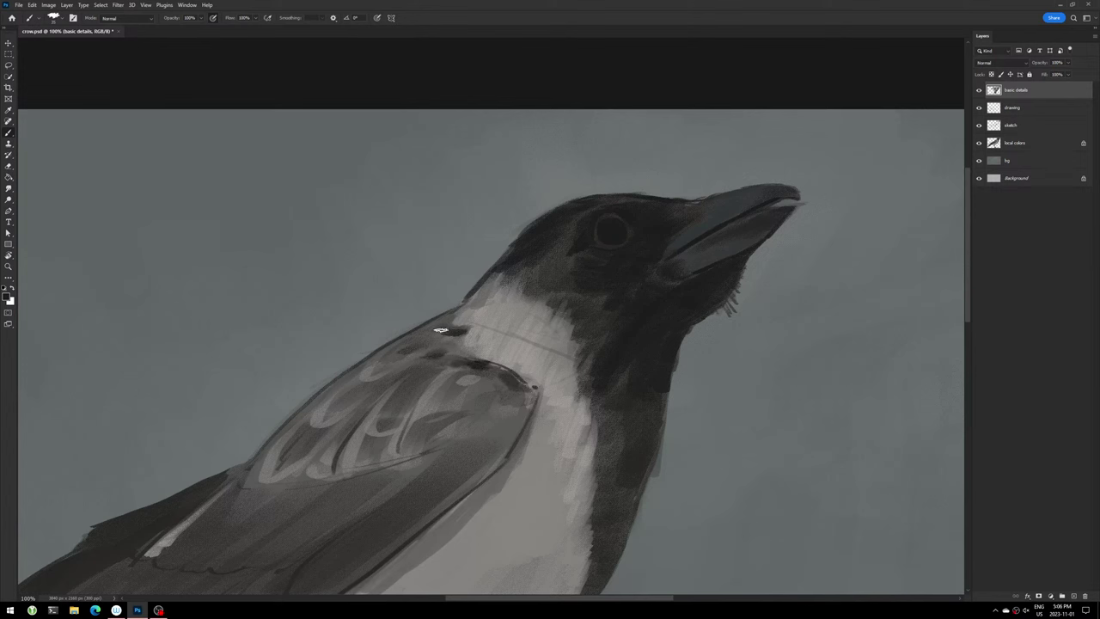
mouse_move(428, 375)
left_mouse_down()
mouse_move(421, 386)
mouse_move(474, 382)
left_mouse_up()
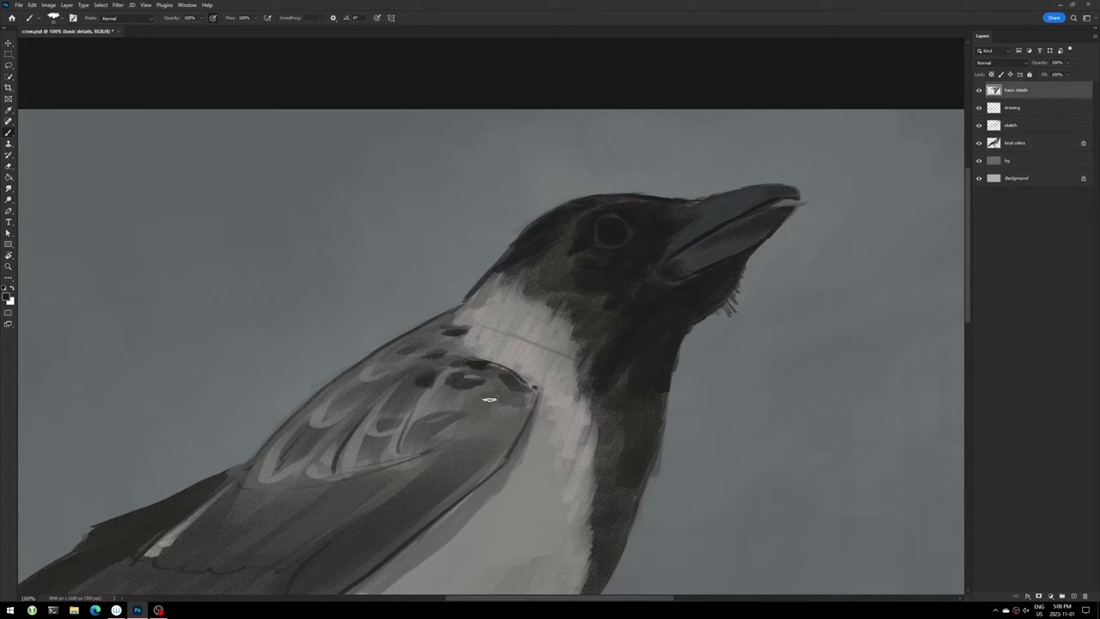
mouse_move(400, 394)
left_mouse_down()
mouse_move(383, 425)
mouse_move(391, 416)
mouse_move(334, 413)
left_mouse_up()
left_click_drag(393, 348, 381, 369)
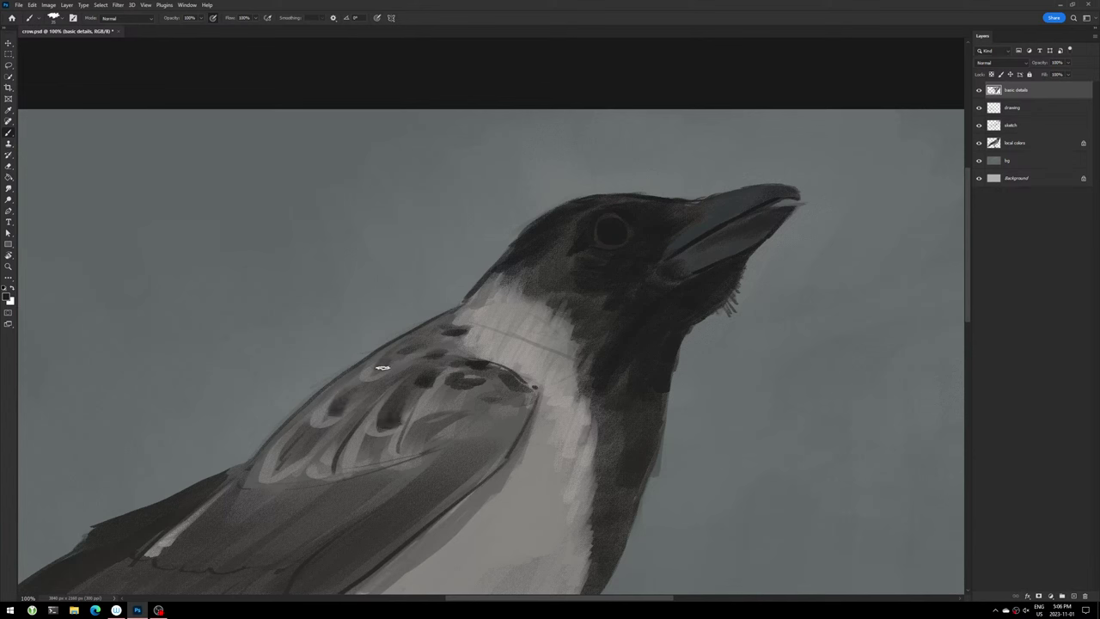
- Add dark feather strokes and deeper shading across the lower wing
mouse_move(303, 447)
left_mouse_down()
mouse_move(273, 472)
mouse_move(289, 469)
left_mouse_up()
left_click_drag(342, 433, 320, 468)
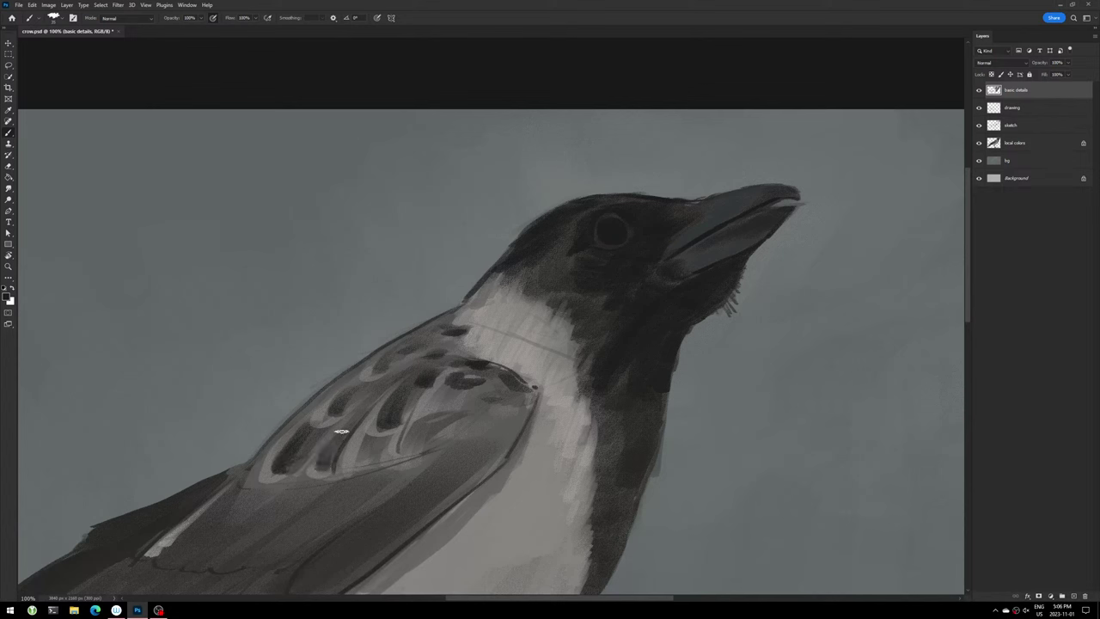
mouse_move(376, 438)
left_mouse_down()
mouse_move(359, 464)
mouse_move(369, 462)
left_mouse_up()
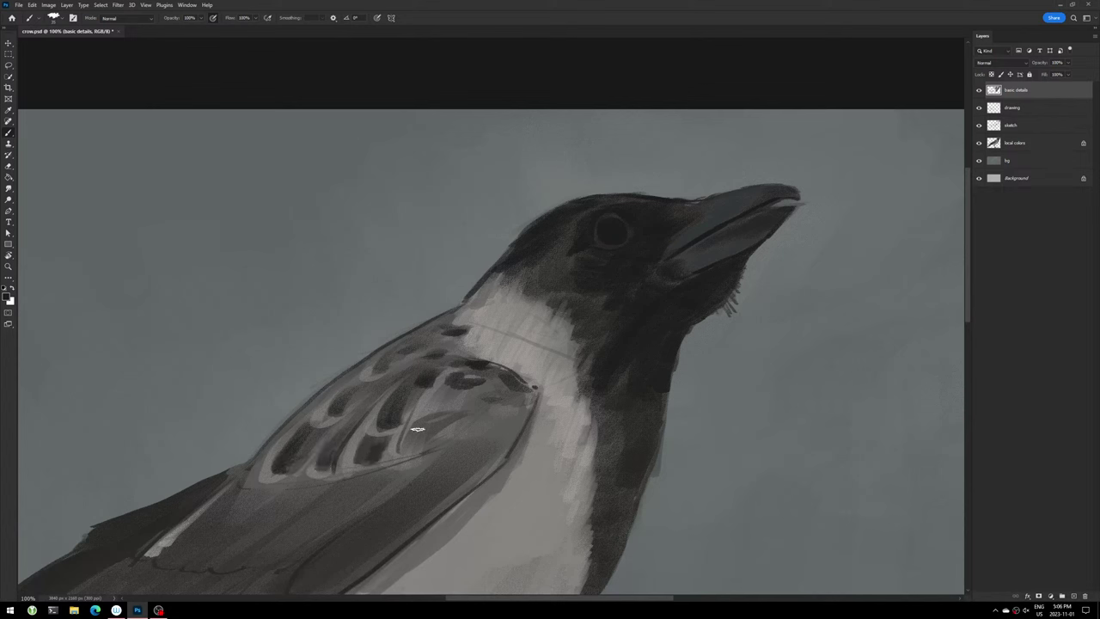
left_click_drag(423, 429, 402, 451)
mouse_move(435, 416)
left_mouse_down()
mouse_move(456, 413)
mouse_move(456, 456)
mouse_move(499, 430)
mouse_move(507, 441)
left_mouse_up()
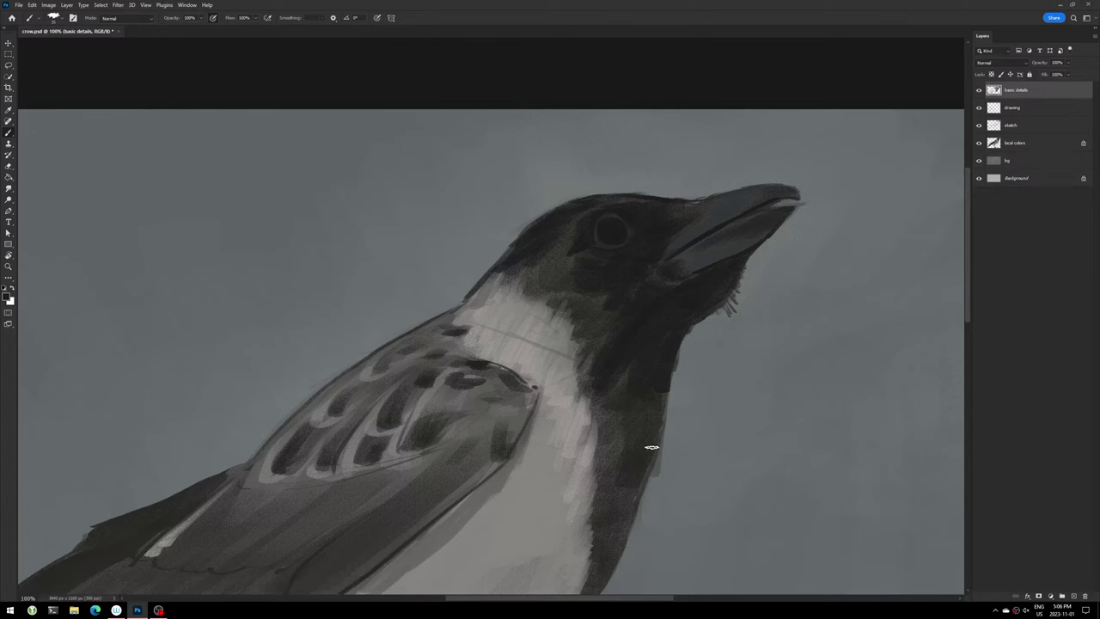
left_click_drag(649, 449, 685, 316)
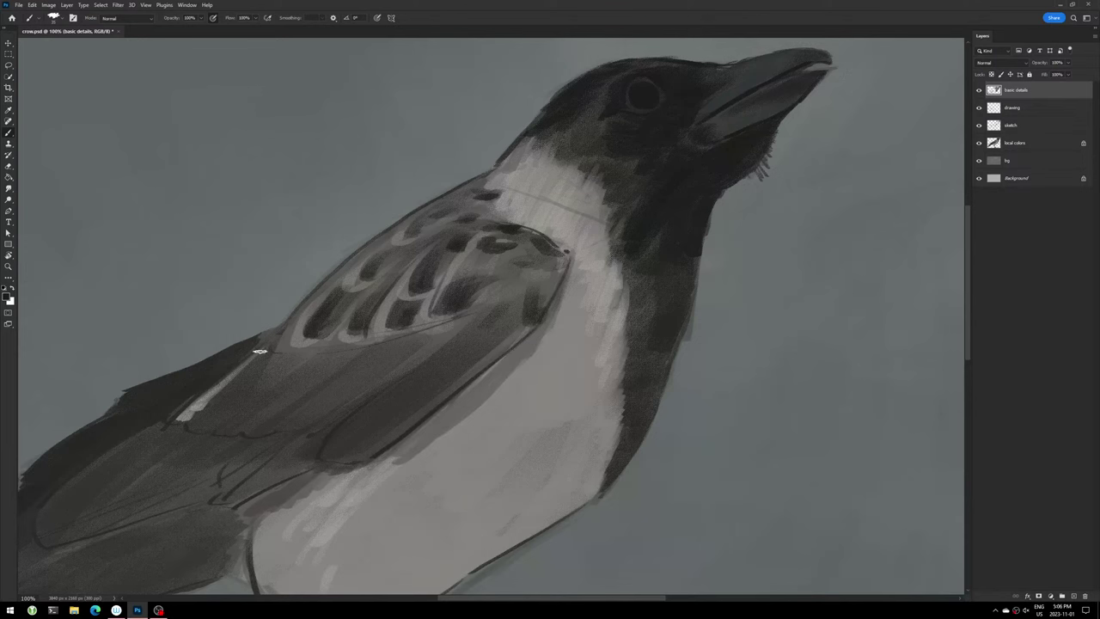
- Darken the upper and lower wing shading and the lower wing's feather edge
mouse_move(283, 350)
left_mouse_down()
mouse_move(221, 392)
mouse_move(284, 378)
mouse_move(295, 393)
mouse_move(257, 435)
mouse_move(295, 398)
mouse_move(405, 346)
mouse_move(336, 412)
mouse_move(418, 363)
mouse_move(315, 430)
mouse_move(303, 419)
mouse_move(290, 426)
left_mouse_up()
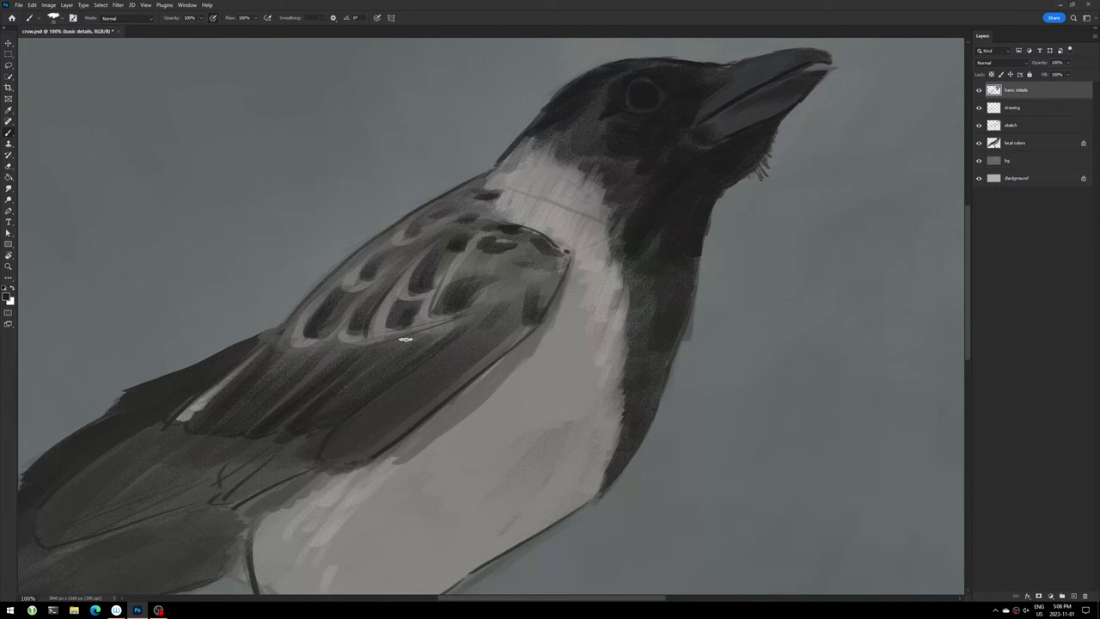
left_click_drag(406, 339, 330, 415)
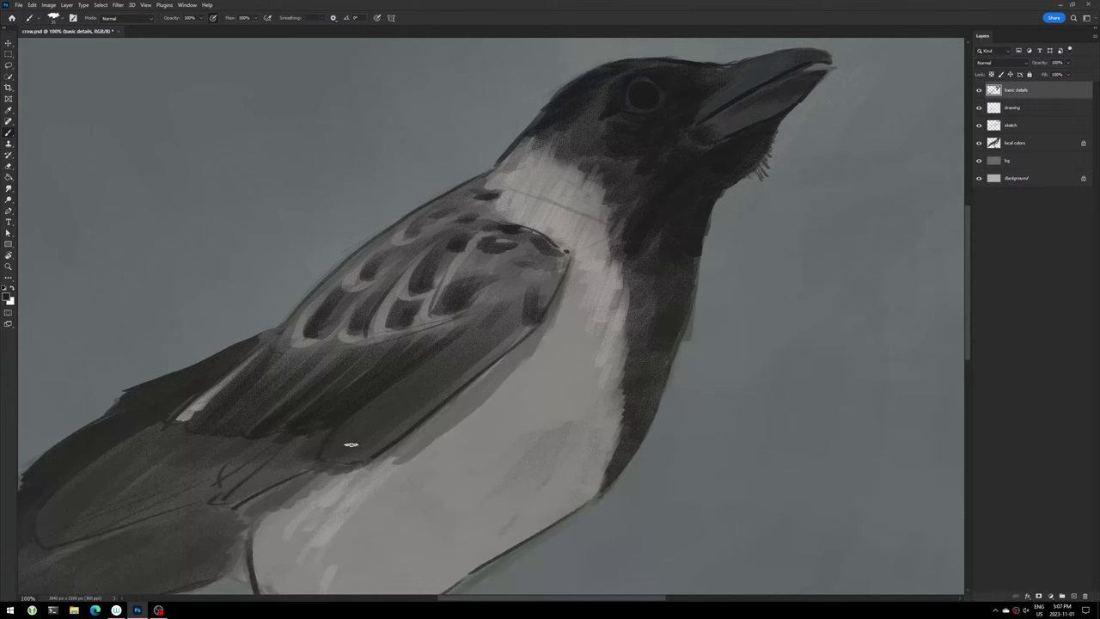
mouse_move(222, 478)
left_mouse_down()
mouse_move(269, 441)
mouse_move(226, 499)
mouse_move(321, 443)
left_mouse_up()
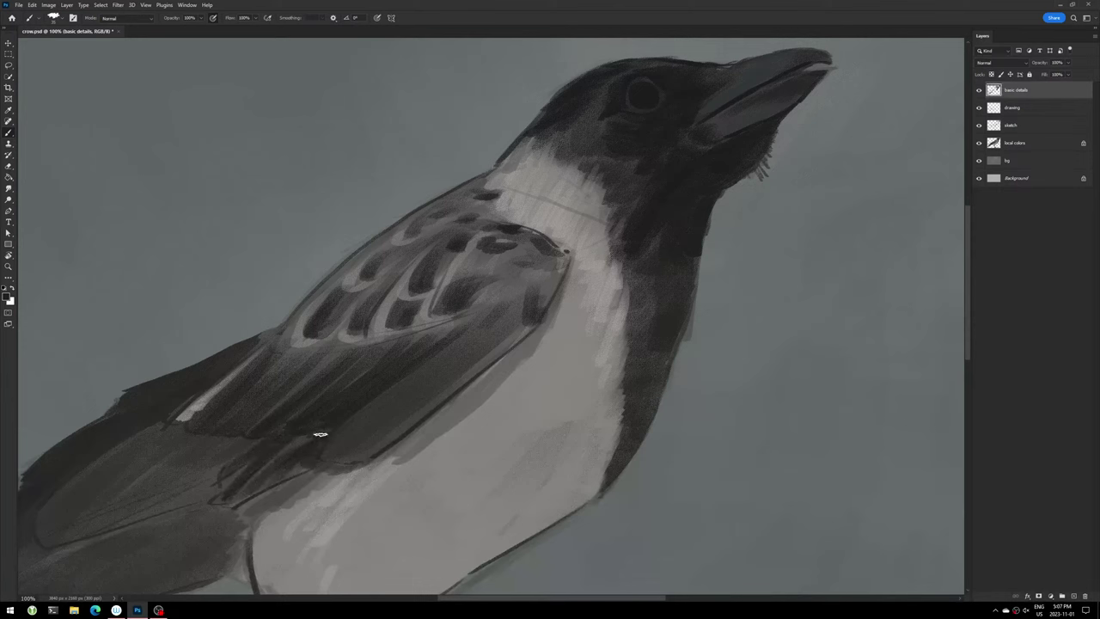
left_click_drag(311, 459, 242, 502)
- Switch to a very dark cyan-tinted blue-grey and brush small strokes on the wing's lower-right edge
left_click(8, 297)
left_click(191, 484)
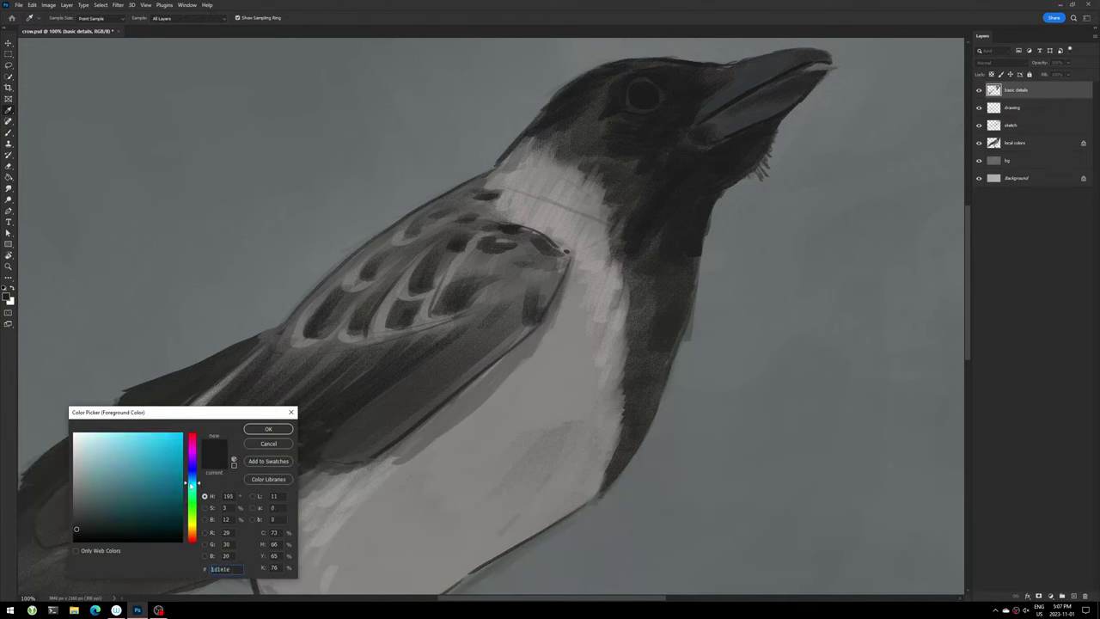
left_click_drag(191, 483, 190, 487)
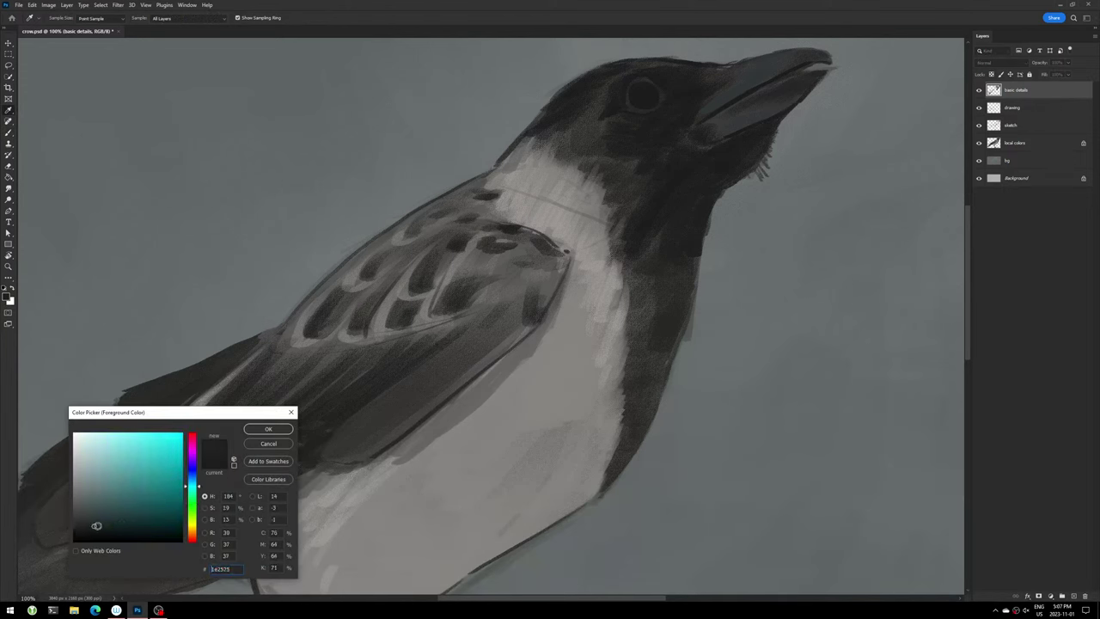
left_click(269, 430)
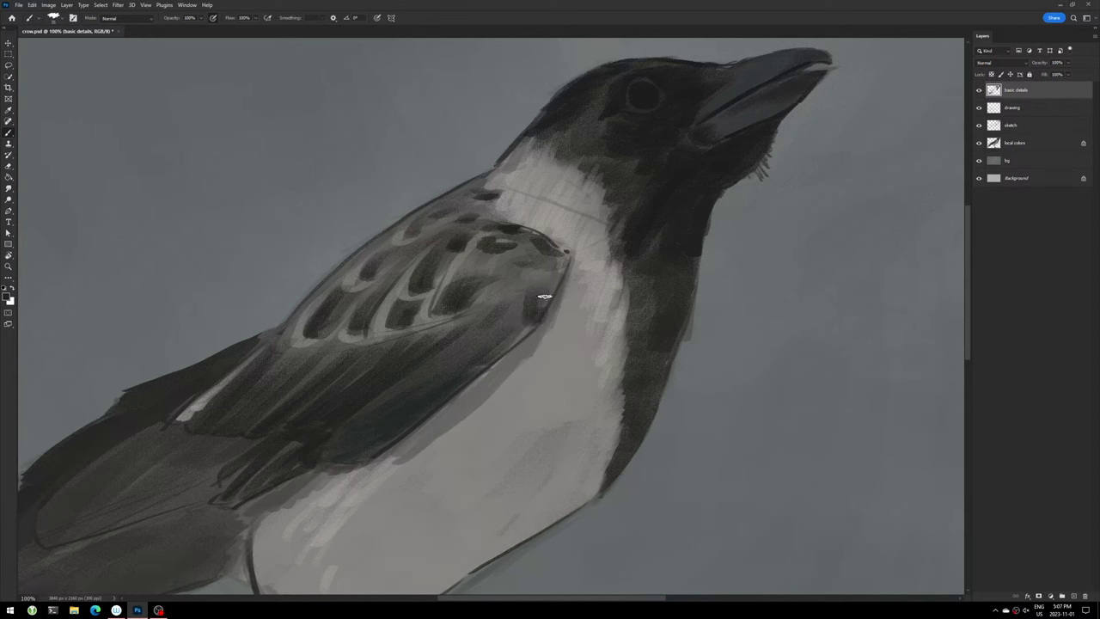
left_click_drag(540, 294, 515, 309)
- Sample the eye's colour, choose a slightly lighter dark blue-grey, and shrink the brush for eye detail
left_click(10, 298)
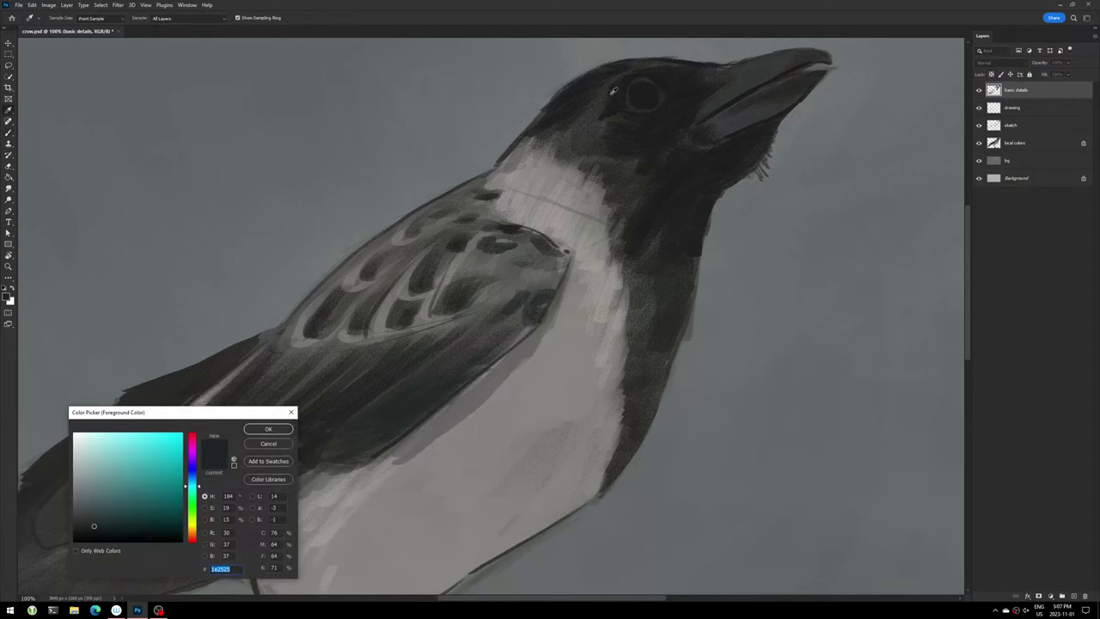
left_click(642, 90)
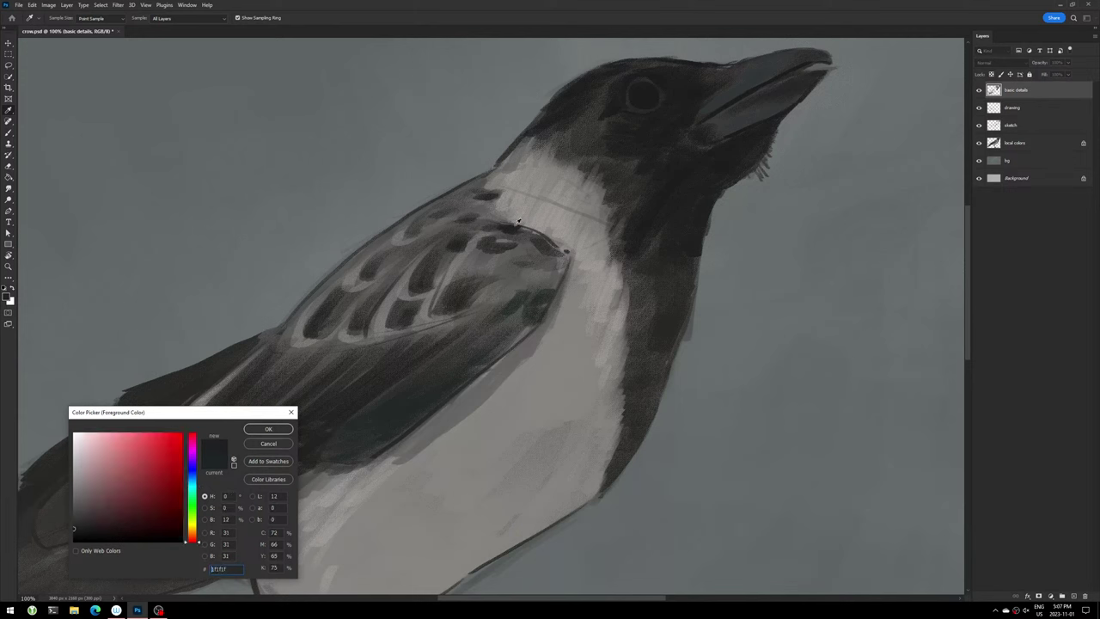
left_click(651, 98)
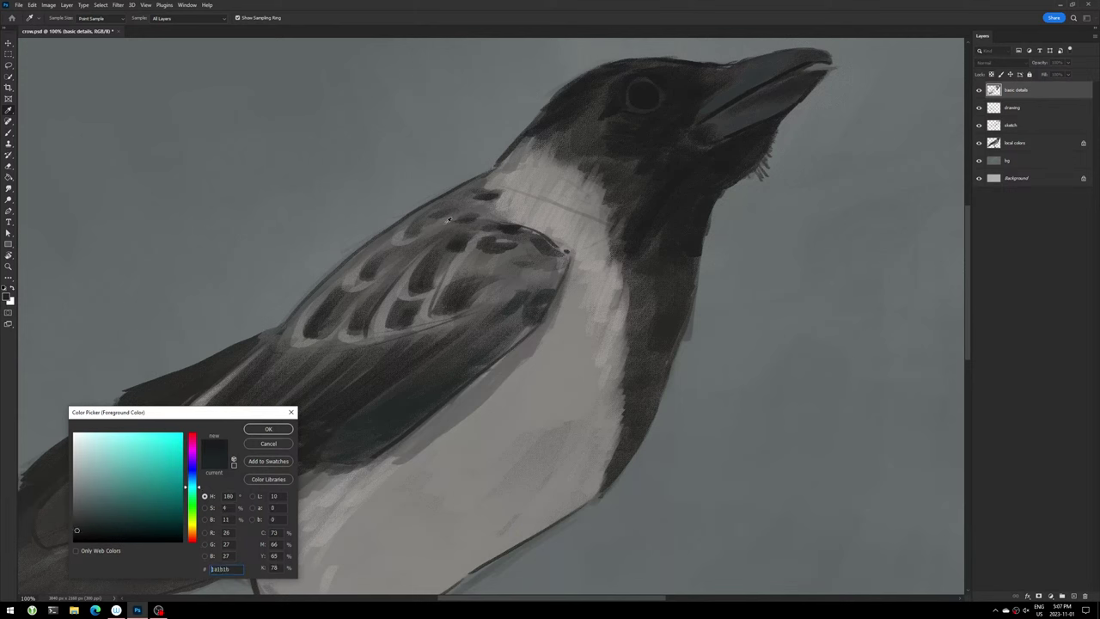
left_click(82, 525)
left_click(91, 517)
left_click_drag(91, 518, 93, 519)
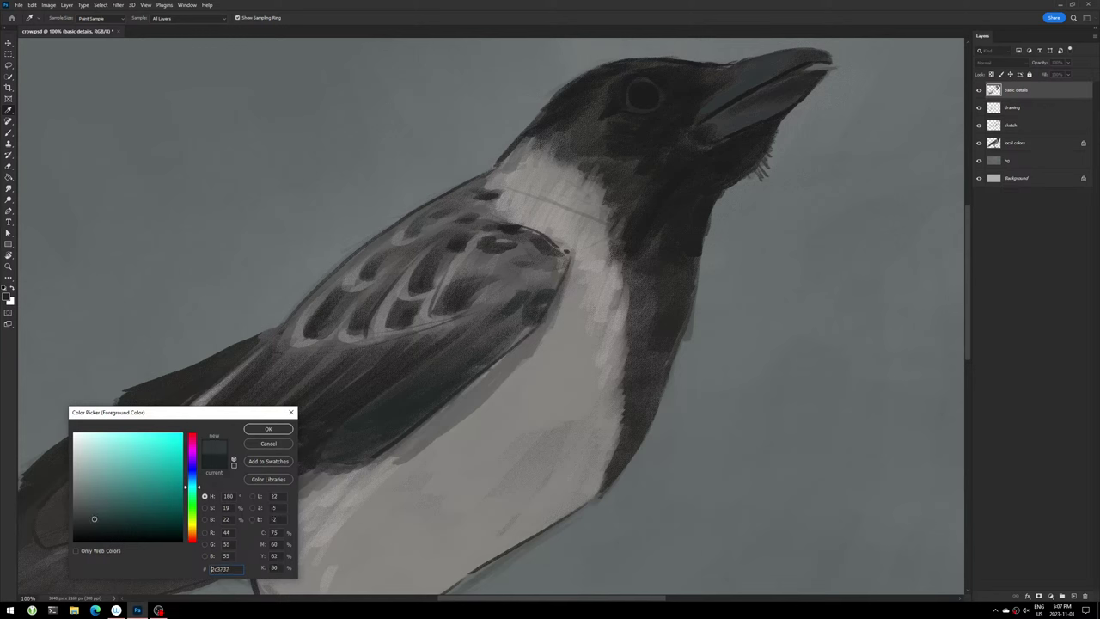
left_click(268, 429)
key("b")
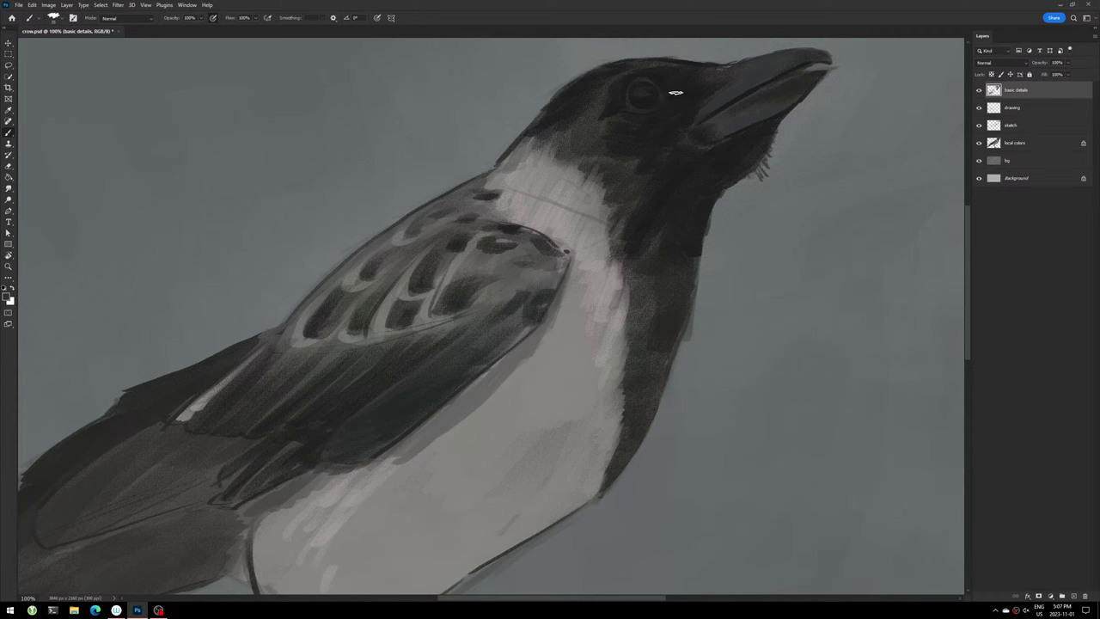
key("bracketleft")
key("[")
- Pick a lighter blue-grey for head highlights and fit the whole crow on screen
left_click(7, 297)
left_click(80, 483)
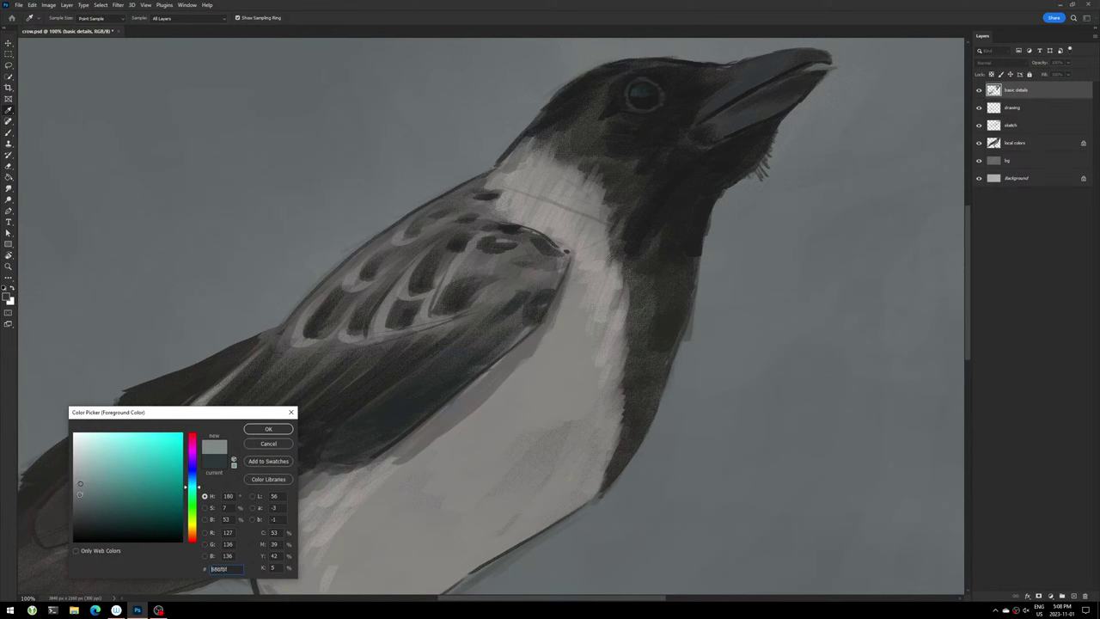
left_click(268, 429)
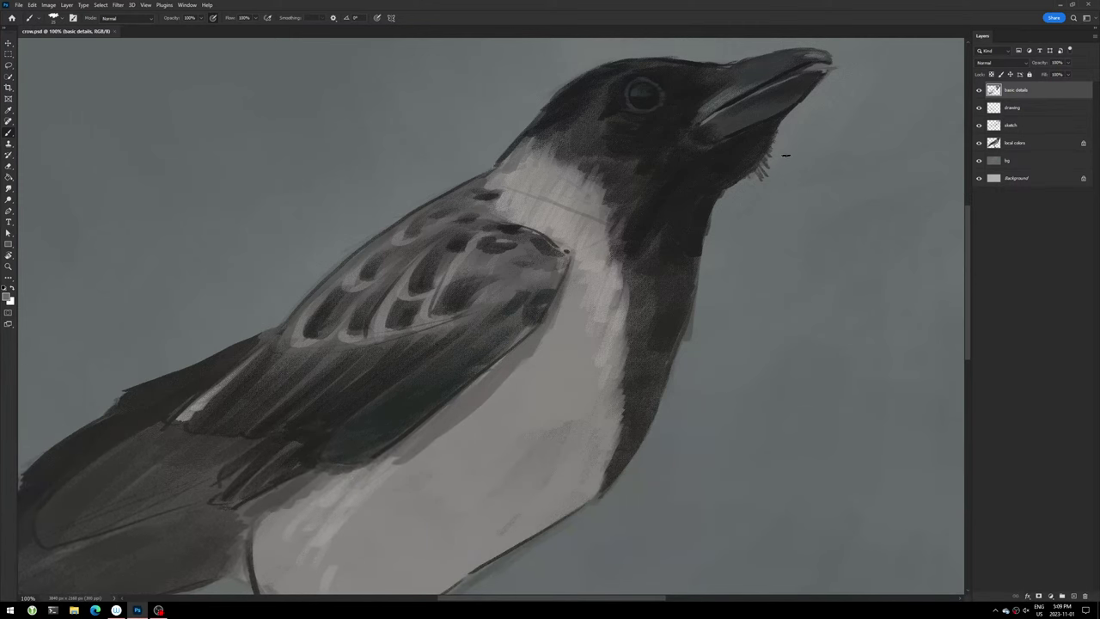
key("ctrl")
key("ctrl+0")
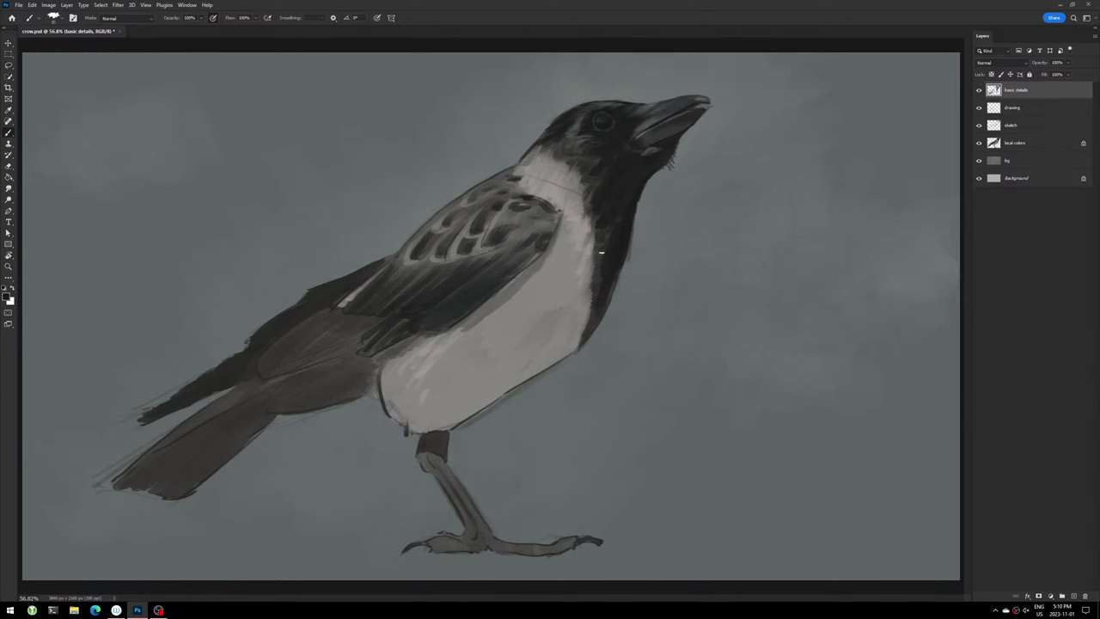
- With a smaller brush, dot dark feather marks along the chest-throat border and one on the upper neck
key("bracketleft")
key("bracketleft")
left_click_drag(587, 295, 588, 286)
left_click_drag(576, 257, 571, 267)
left_click_drag(590, 243, 586, 252)
mouse_move(579, 329)
left_mouse_down()
mouse_move(559, 359)
mouse_move(571, 350)
left_mouse_up()
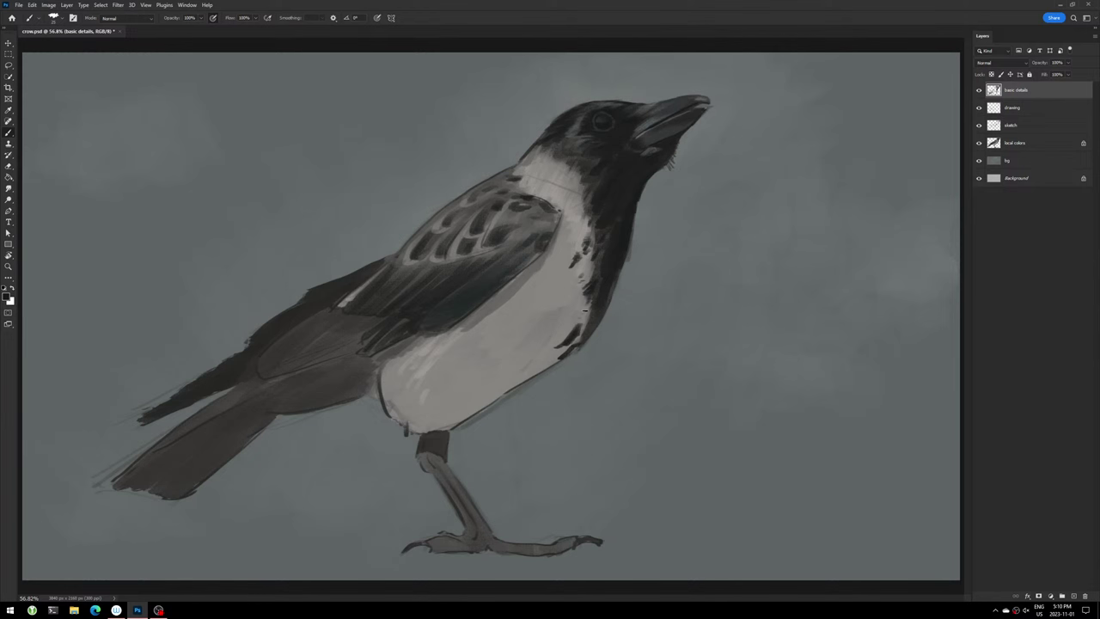
left_click_drag(586, 287, 586, 309)
left_click_drag(594, 263, 591, 251)
key("period")
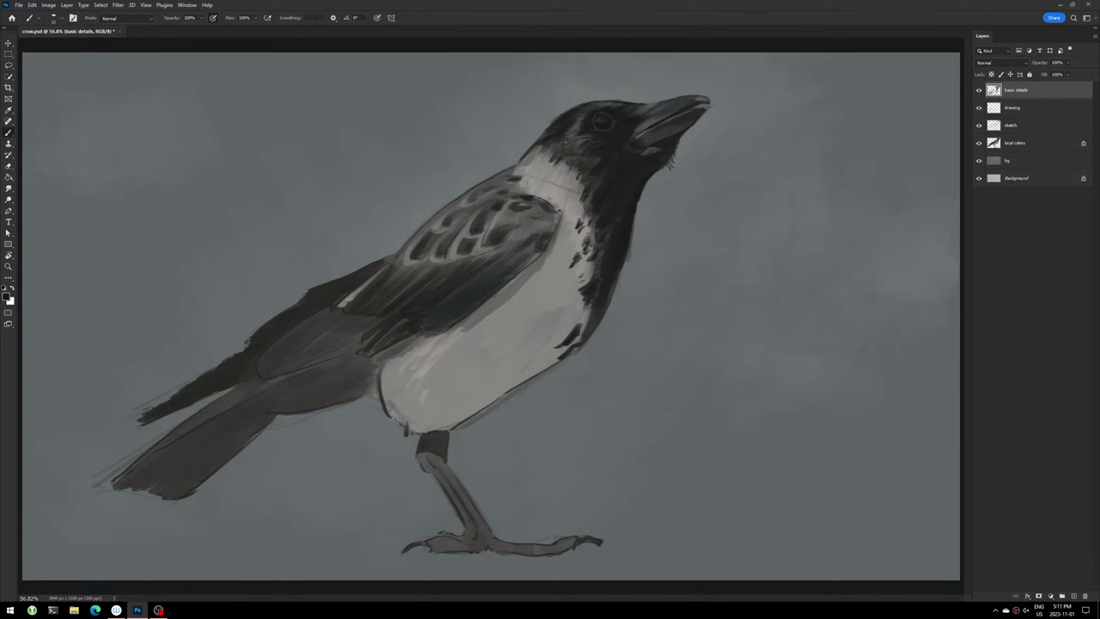
left_click_drag(539, 153, 546, 162)
- Reset the colours and choose a light, orange-tinted warm grey as the foreground colour
left_click(551, 200, "alt")
key("d")
left_click(11, 299)
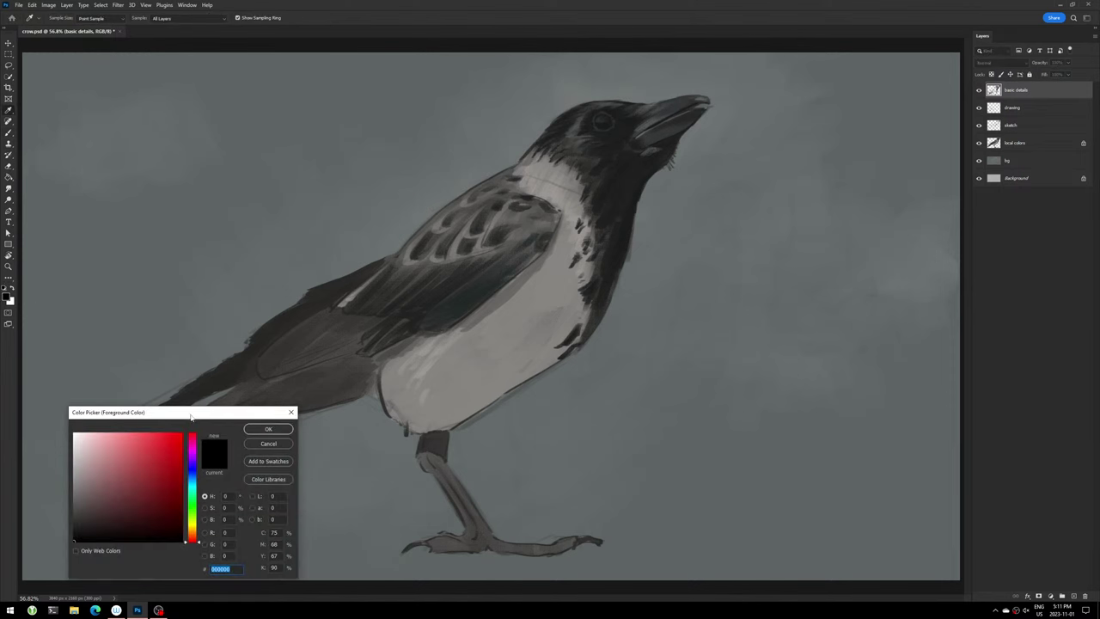
mouse_move(194, 411)
left_mouse_down()
mouse_move(359, 246)
mouse_move(464, 164)
left_mouse_up()
left_click(345, 258)
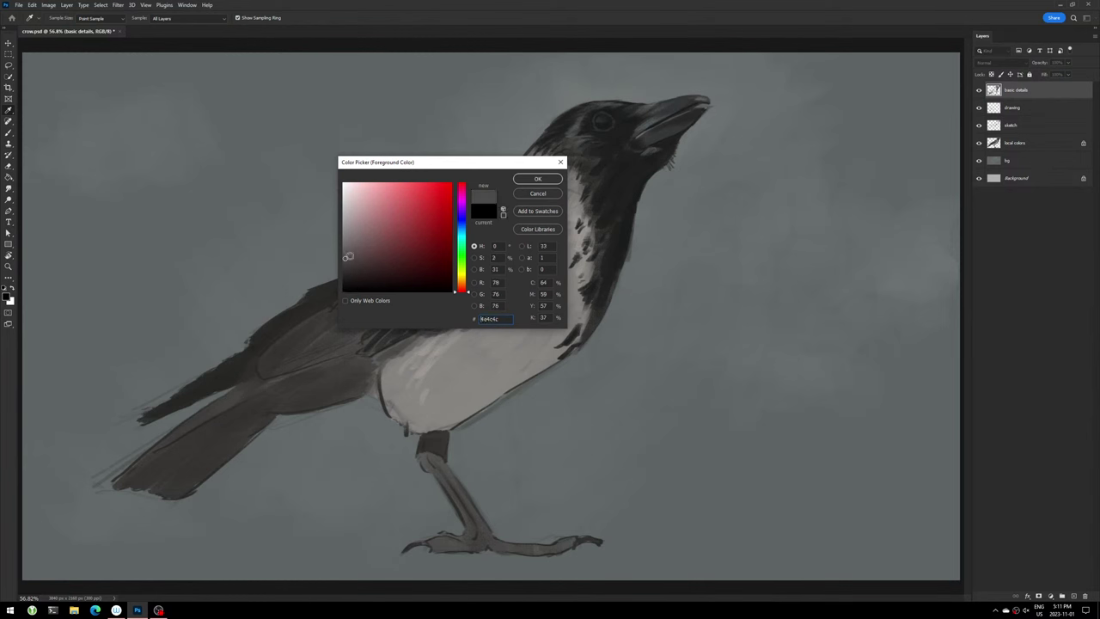
left_click_drag(465, 288, 463, 285)
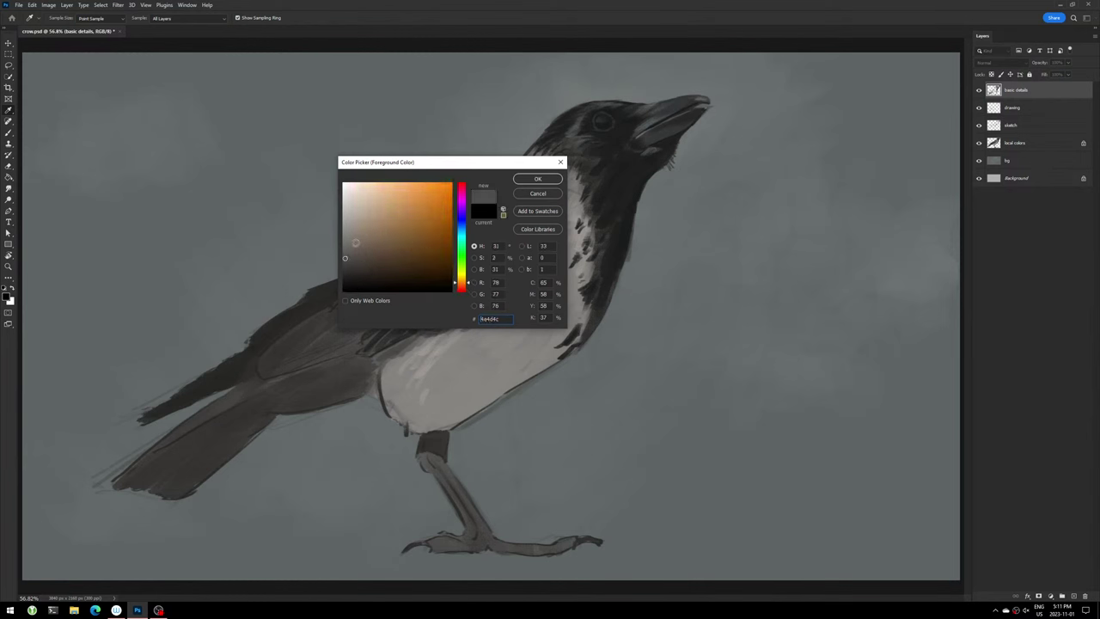
left_click(350, 244)
left_click_drag(350, 244, 347, 222)
left_click(560, 162)
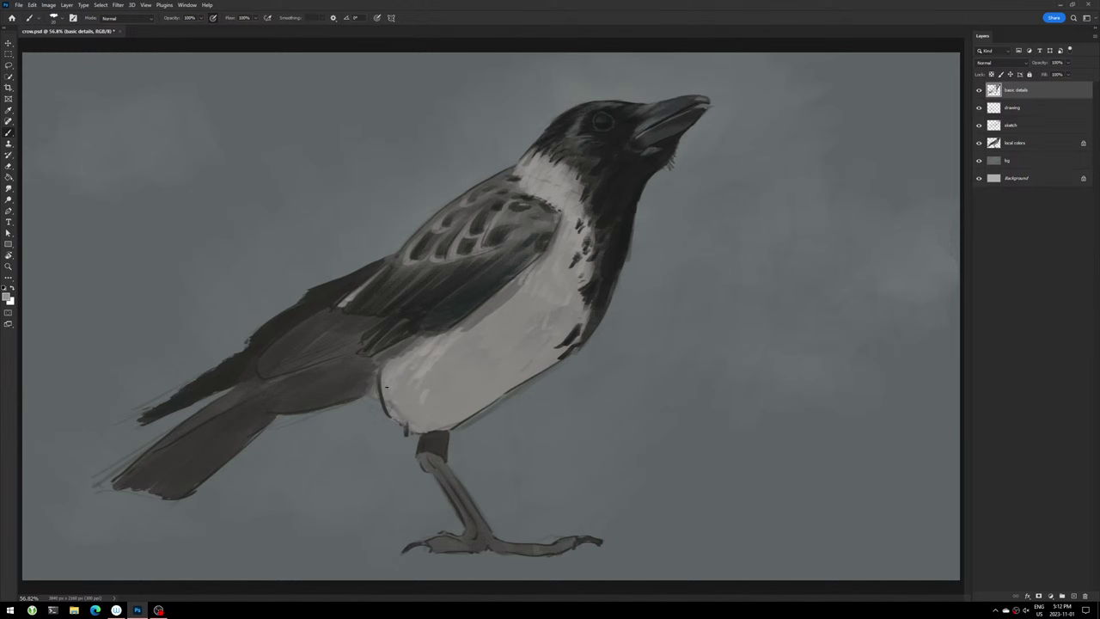
- Brush light strokes over the belly's lower-left edge, the chest and the lower belly
left_click_drag(383, 380, 381, 395)
mouse_move(493, 308)
left_mouse_down()
mouse_move(523, 280)
mouse_move(469, 328)
left_mouse_up()
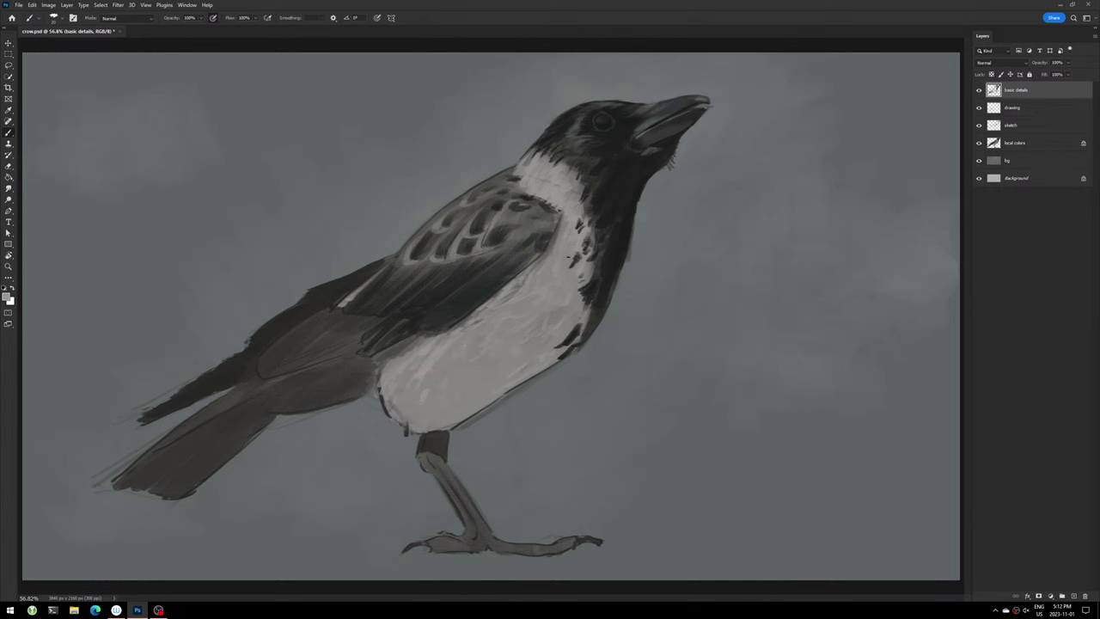
left_click_drag(565, 297, 558, 316)
left_click_drag(514, 387, 466, 417)
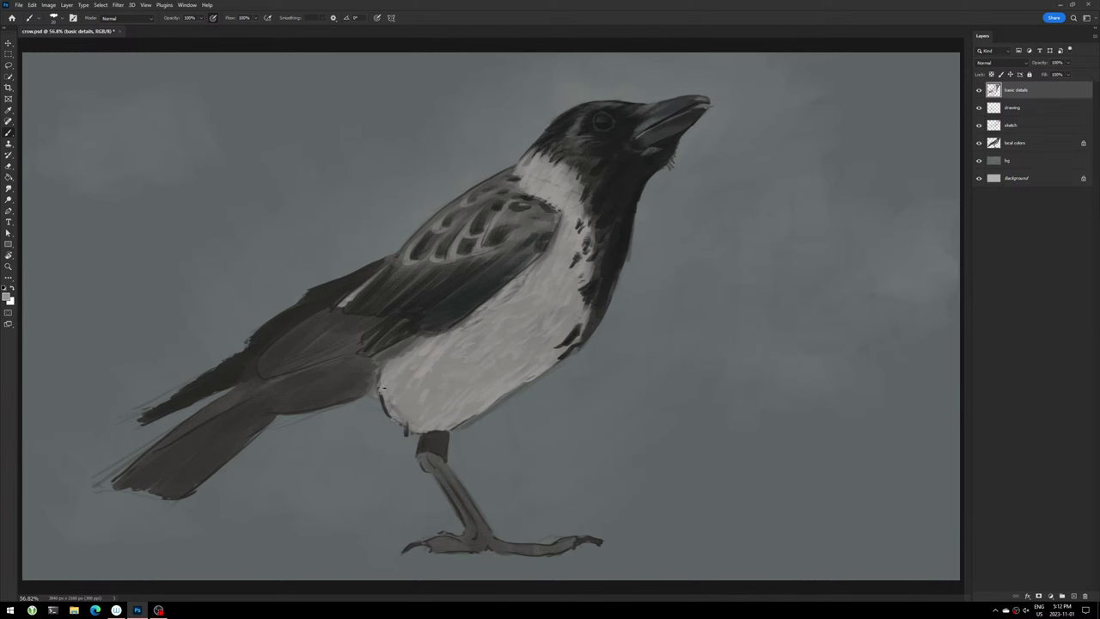
mouse_move(384, 392)
left_mouse_down()
mouse_move(389, 411)
mouse_move(413, 410)
left_mouse_up()
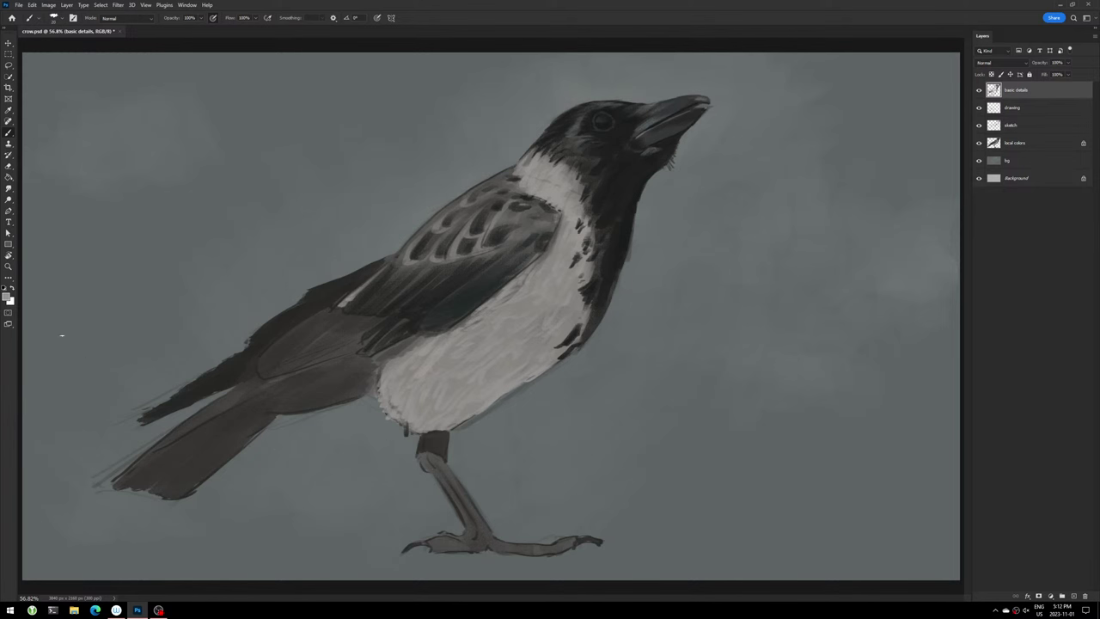
- Sample a darker grey from the leg and shade the leg and foot with short strokes
left_click(8, 296)
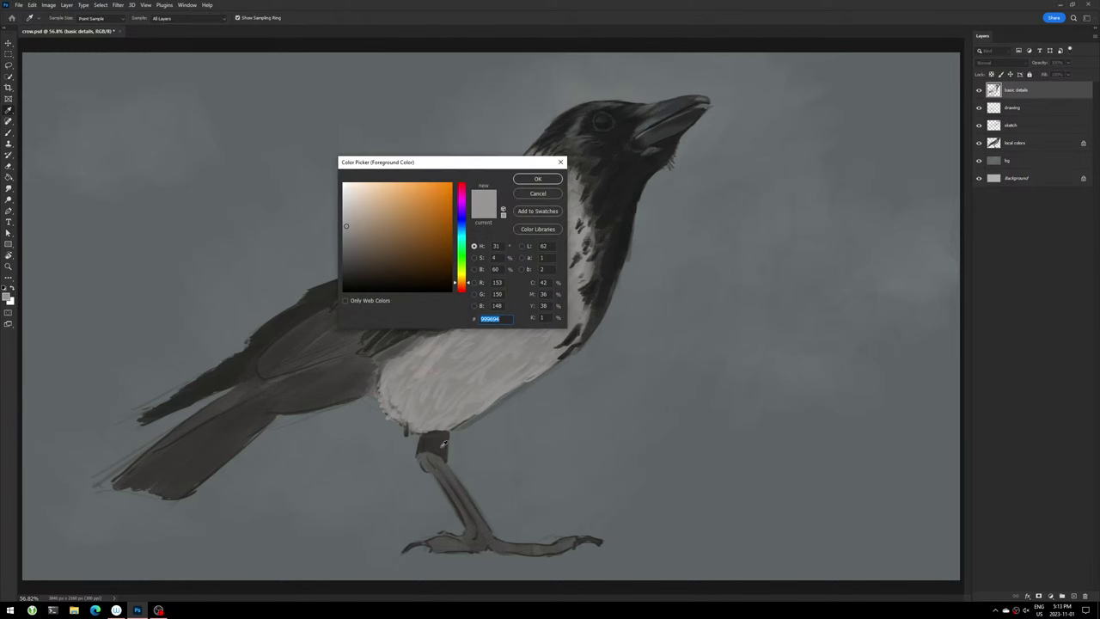
left_click(443, 442)
left_click(540, 181)
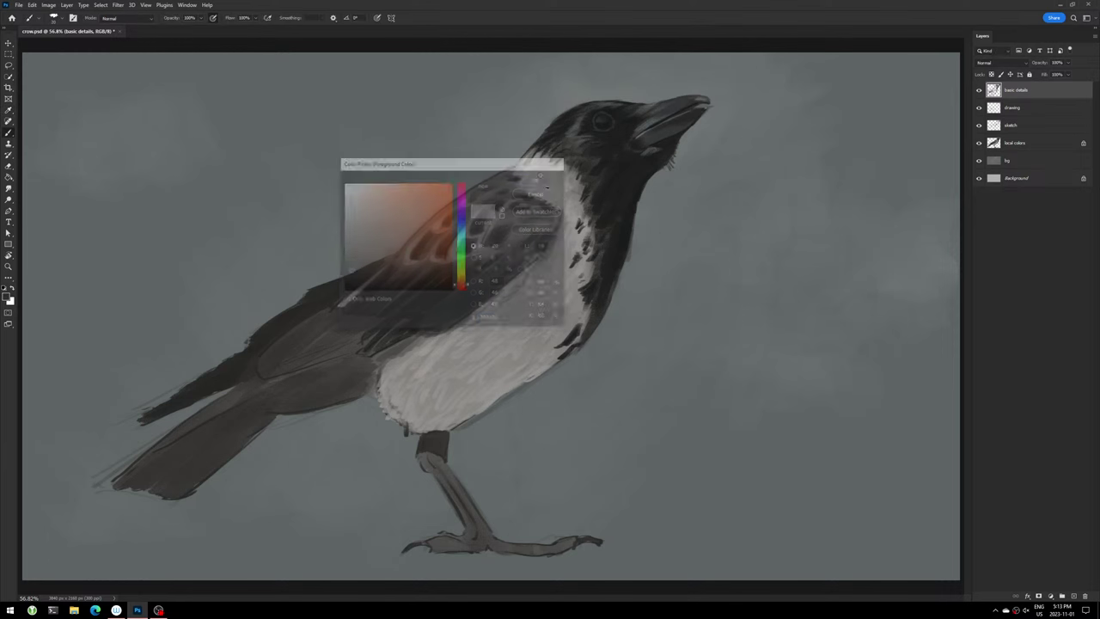
left_click(432, 457)
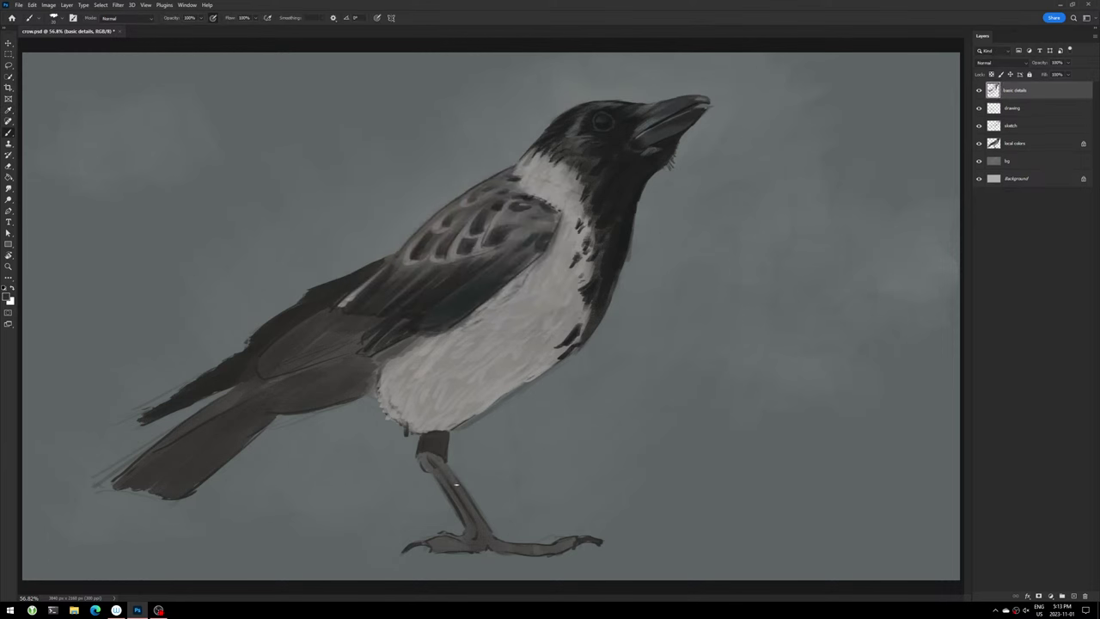
left_click_drag(453, 477, 479, 520)
left_click_drag(490, 539, 495, 542)
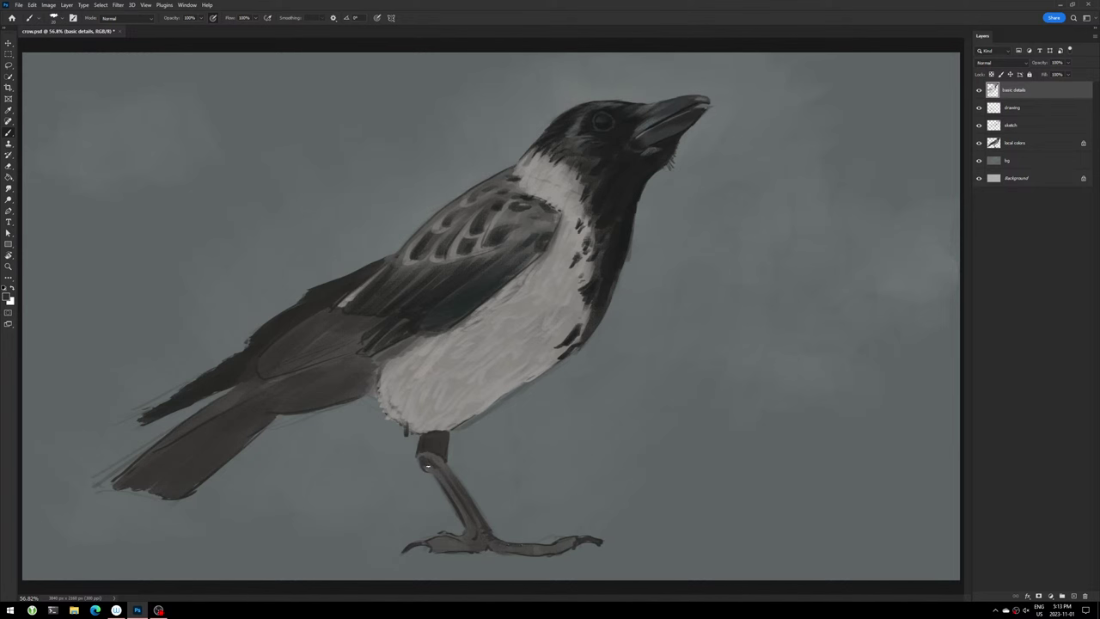
left_click_drag(426, 469, 430, 469)
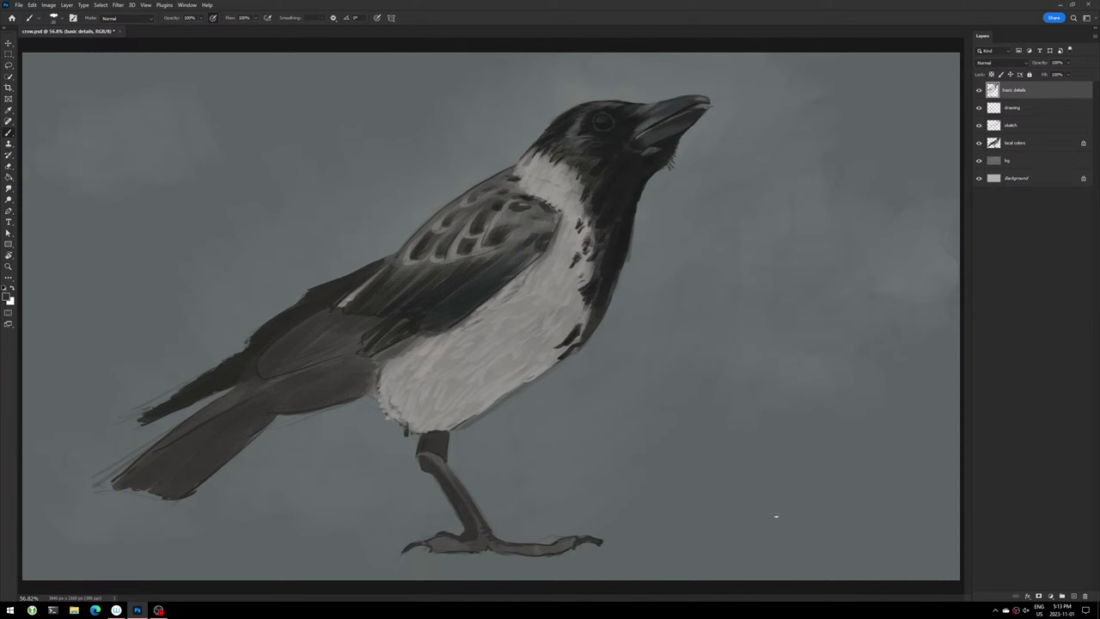
- Alt-click to sample the leg colour, then save crow.psd
key("alt")
key("alt")
left_click(442, 459, "alt")
key("ctrl+s")
- Sample a dark wing colour and, with a larger brush, darken the lower wing edge
left_click(436, 313, "alt")
key("bracketright")
left_click_drag(432, 337, 379, 357)
mouse_move(369, 363)
left_mouse_down()
mouse_move(319, 401)
mouse_move(355, 377)
mouse_move(319, 381)
mouse_move(341, 370)
mouse_move(299, 404)
mouse_move(272, 406)
mouse_move(331, 370)
mouse_move(289, 386)
left_mouse_up()
- Shade the tail, the wing–belly boundary and lower wing feathers, then save
mouse_move(159, 459)
left_mouse_down()
mouse_move(123, 484)
mouse_move(175, 460)
mouse_move(157, 467)
mouse_move(160, 484)
mouse_move(179, 490)
mouse_move(255, 444)
left_mouse_up()
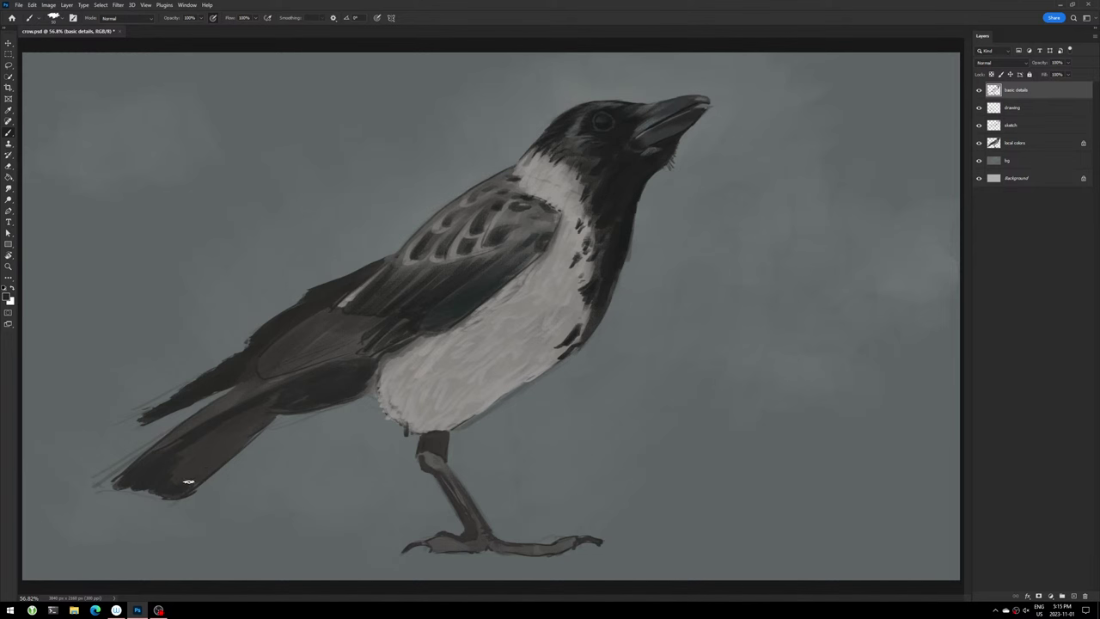
mouse_move(196, 479)
left_mouse_down()
mouse_move(275, 410)
mouse_move(168, 484)
mouse_move(184, 442)
mouse_move(241, 431)
mouse_move(258, 415)
mouse_move(232, 422)
mouse_move(271, 397)
mouse_move(267, 416)
mouse_move(312, 397)
mouse_move(297, 392)
mouse_move(334, 398)
left_mouse_up()
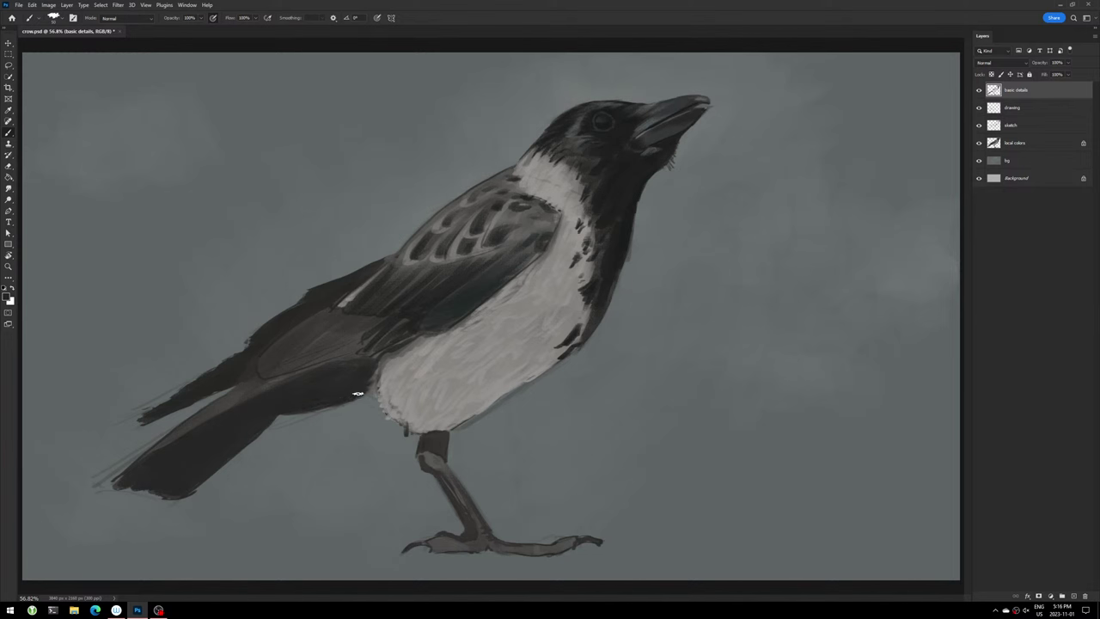
mouse_move(367, 381)
left_mouse_down()
mouse_move(369, 392)
mouse_move(371, 369)
mouse_move(398, 354)
left_mouse_up()
mouse_move(352, 325)
left_mouse_down()
mouse_move(269, 362)
mouse_move(358, 335)
mouse_move(360, 347)
mouse_move(273, 377)
mouse_move(321, 312)
mouse_move(240, 371)
left_mouse_up()
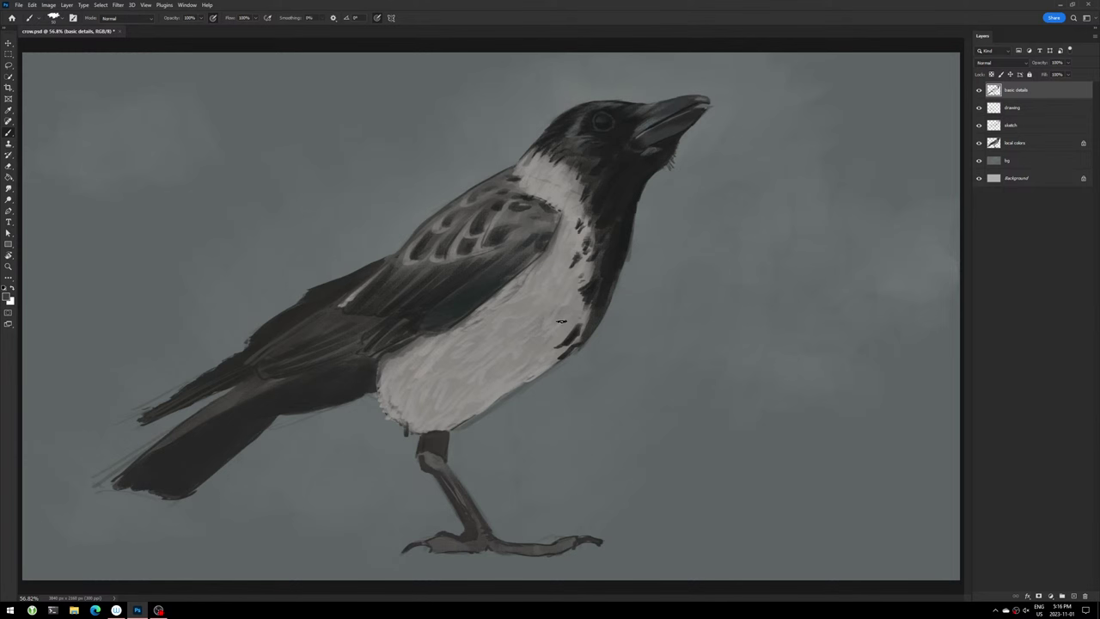
key("ctrl+s")
- Add a new layer named 'shadows' with Multiply blend mode
left_click(1074, 596)
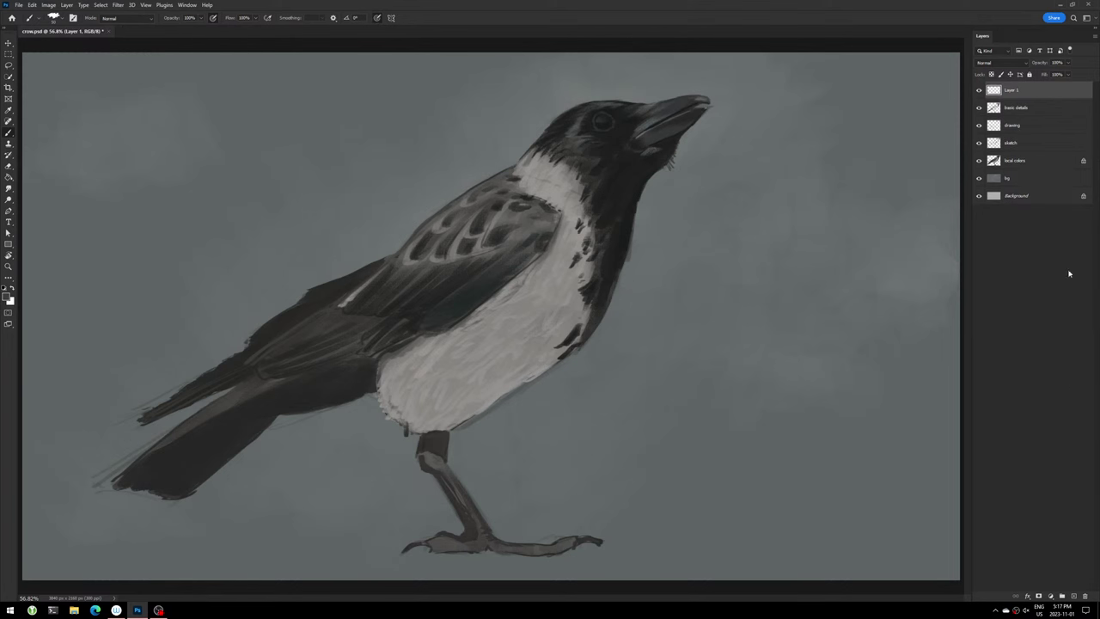
double_click(1013, 92)
type("shadows")
key("Return")
left_click(1022, 66)
left_click(1018, 101)
- Set the foreground colour to a mid blue-grey (828e96)
left_click(7, 297)
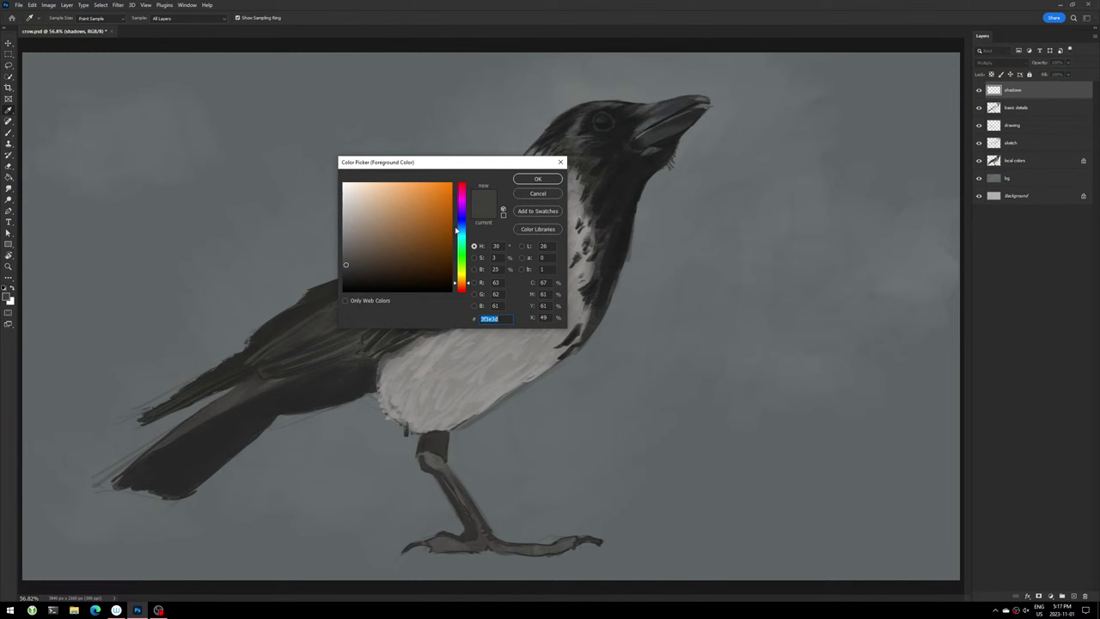
left_click_drag(457, 231, 463, 231)
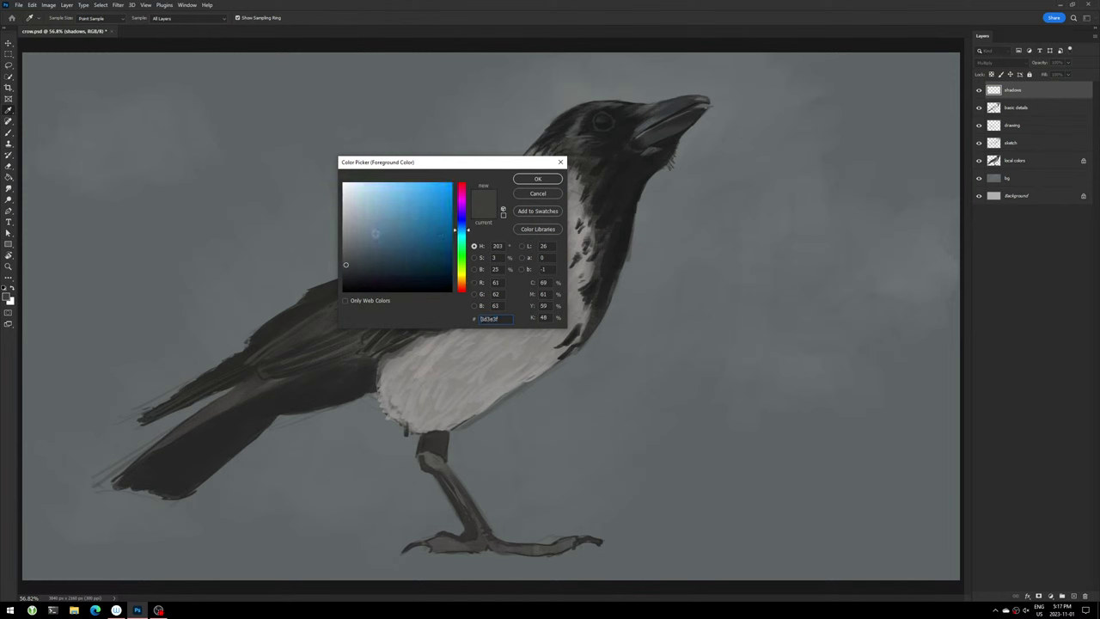
left_click(347, 222)
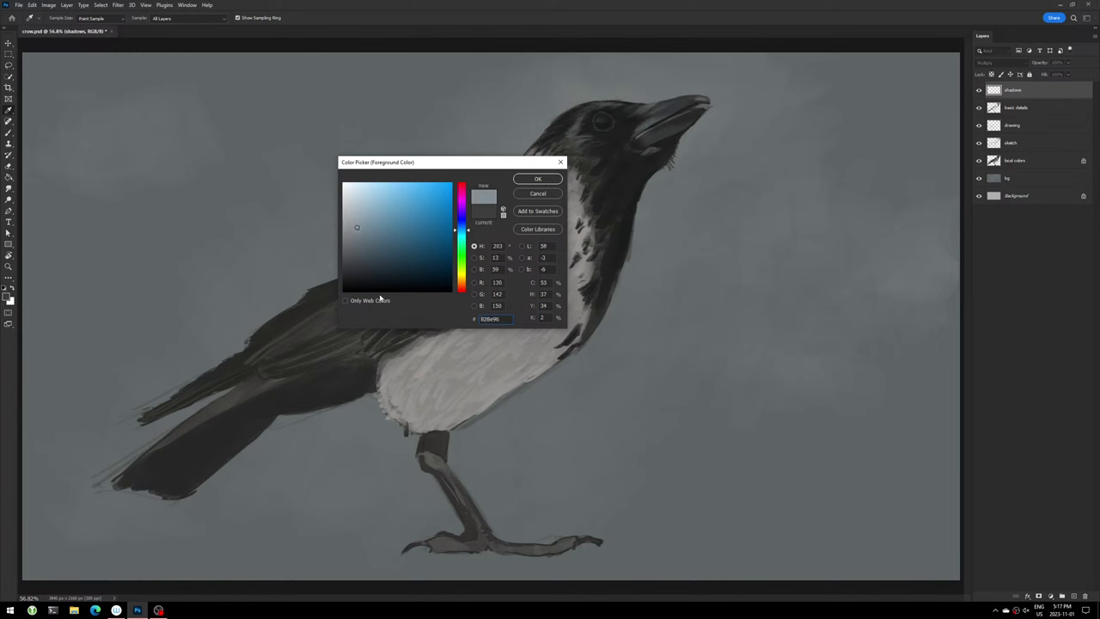
left_click(539, 180)
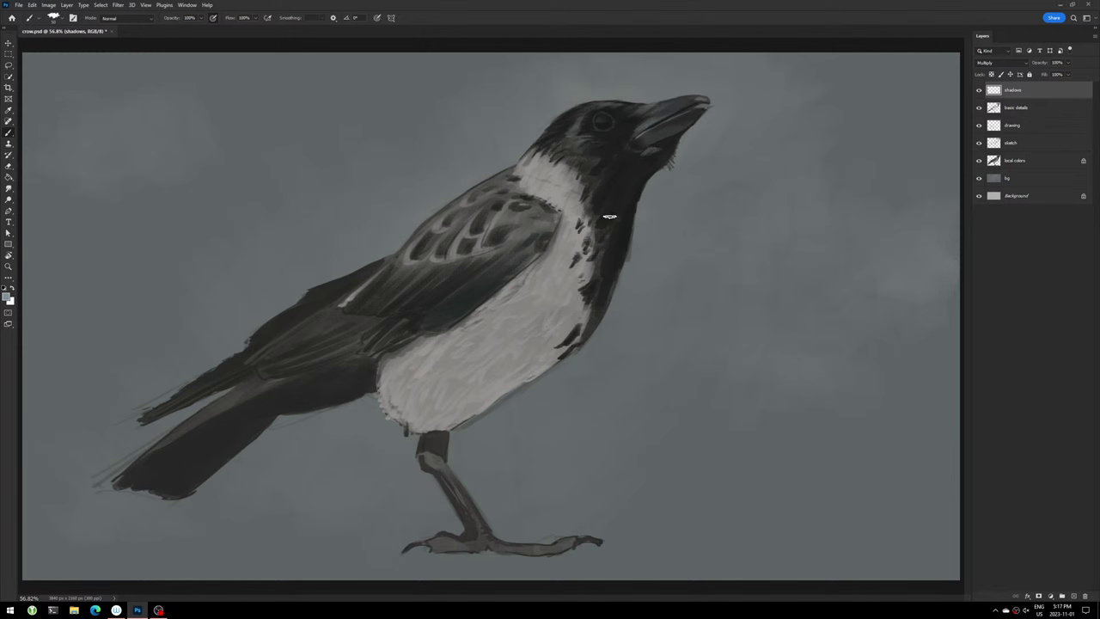
- Paint blue-grey Multiply shadows across the chest and lower belly, redoing one stroke
left_click_drag(578, 202, 528, 278)
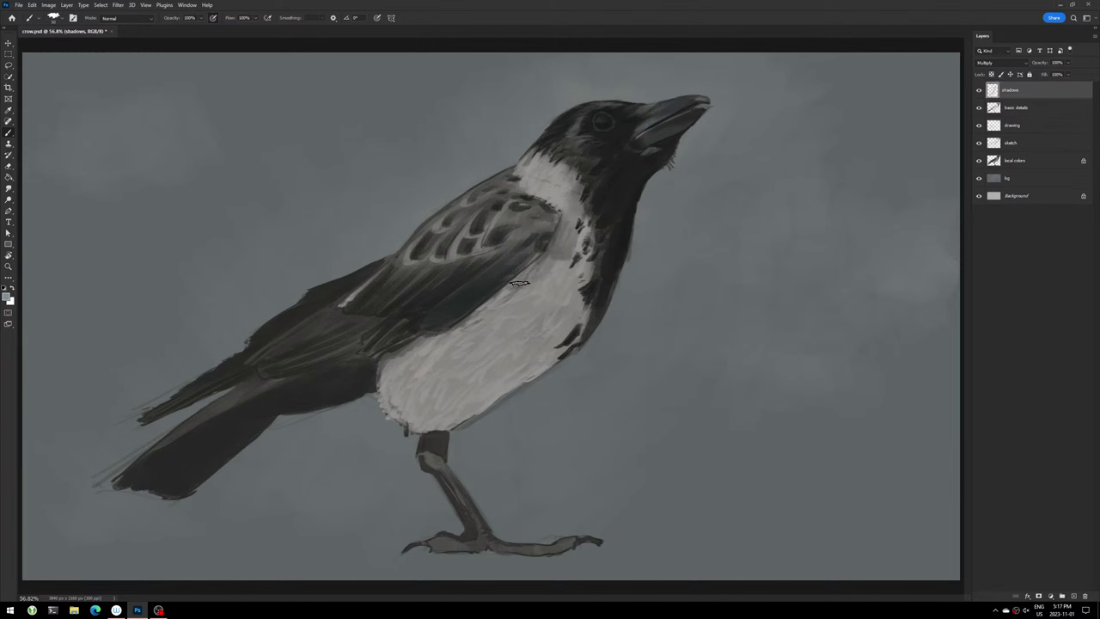
key("ctrl+z")
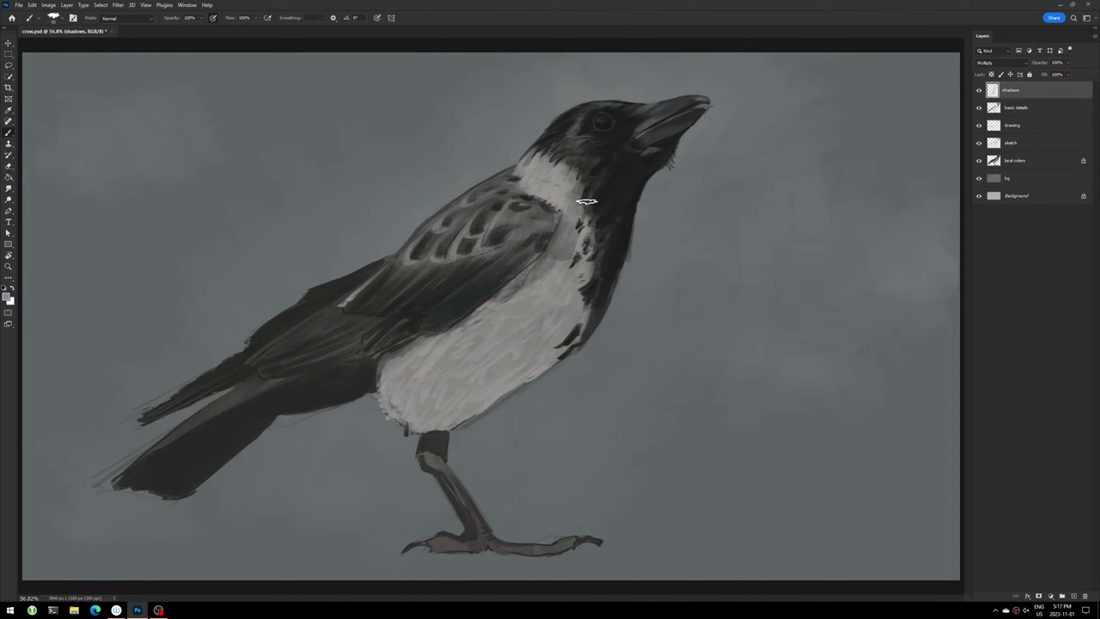
left_click_drag(564, 263, 481, 309)
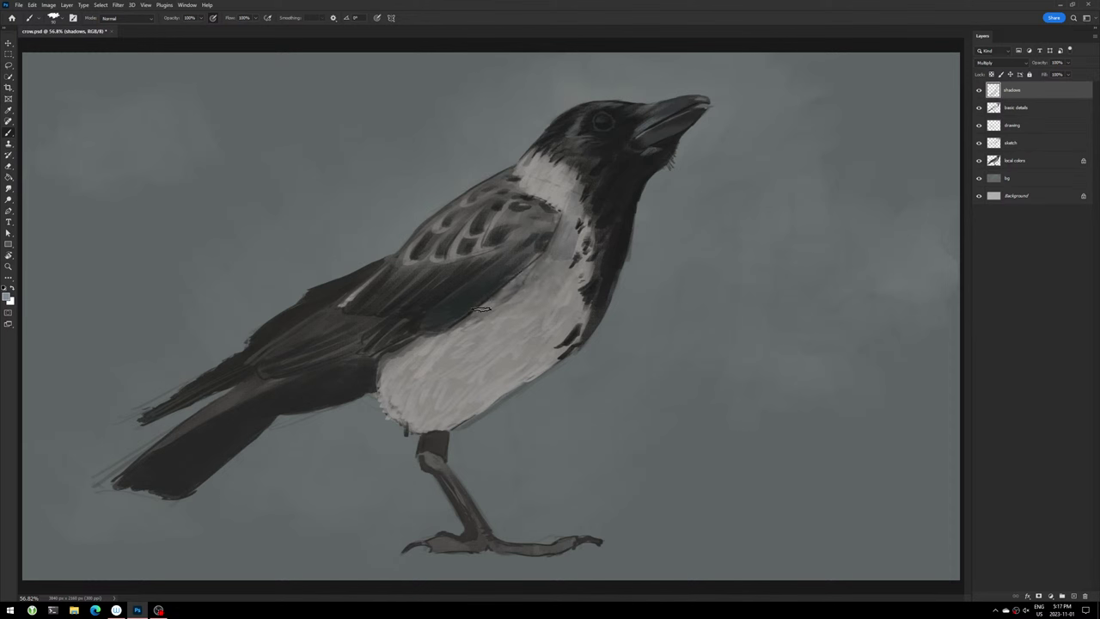
mouse_move(459, 361)
left_mouse_down()
mouse_move(443, 333)
mouse_move(563, 256)
mouse_move(497, 353)
mouse_move(453, 341)
mouse_move(418, 368)
mouse_move(397, 411)
mouse_move(466, 336)
mouse_move(479, 339)
left_mouse_up()
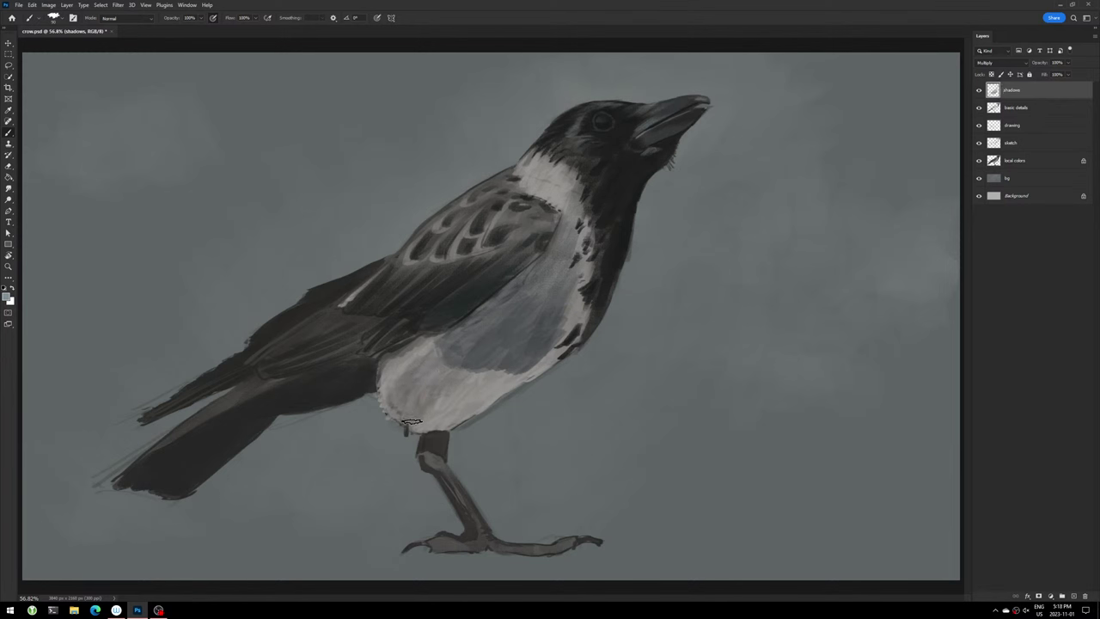
mouse_move(464, 378)
left_mouse_down()
mouse_move(422, 433)
mouse_move(490, 378)
mouse_move(439, 428)
mouse_move(528, 366)
mouse_move(578, 294)
mouse_move(559, 344)
mouse_move(579, 327)
mouse_move(590, 287)
mouse_move(555, 353)
left_mouse_up()
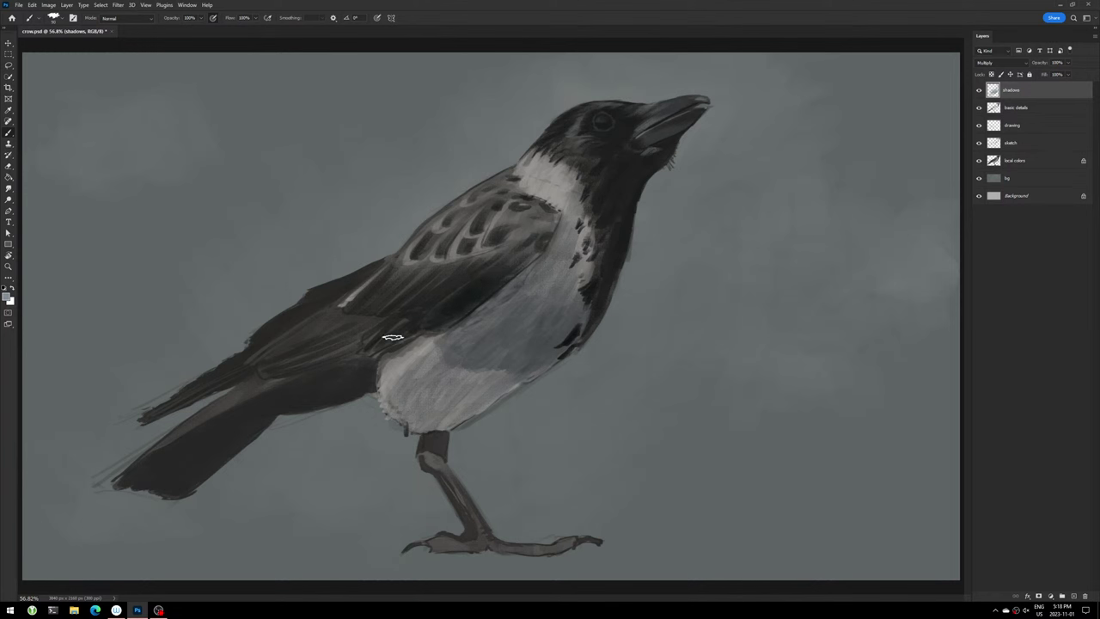
- Shade the lower and upper wing edges and the tail with blue-grey shadows
left_click_drag(393, 333, 277, 380)
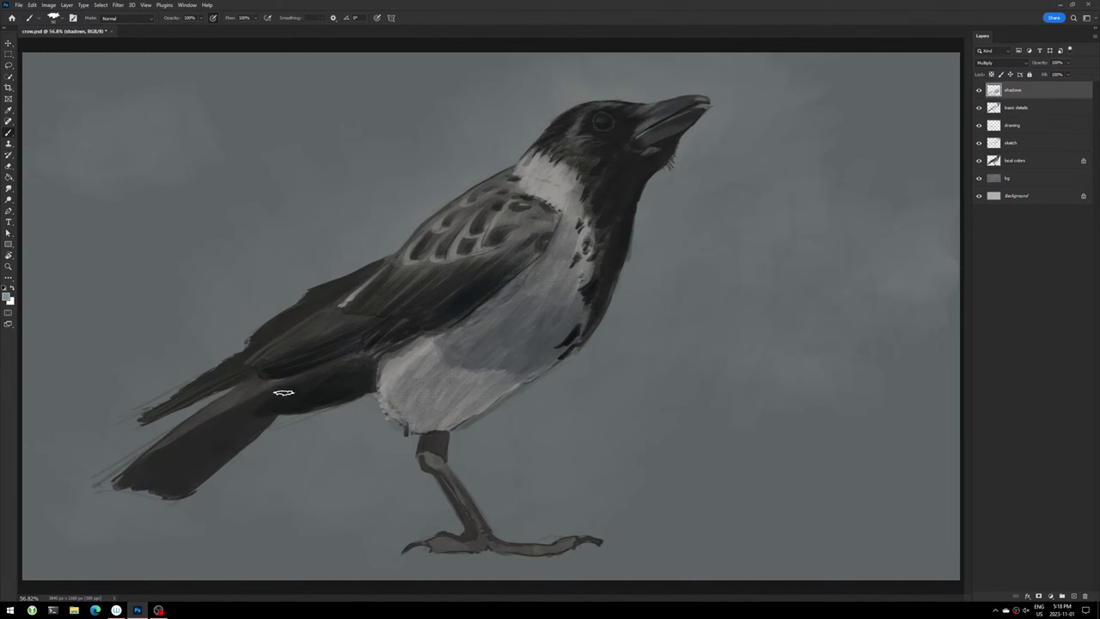
left_click_drag(221, 429, 168, 458)
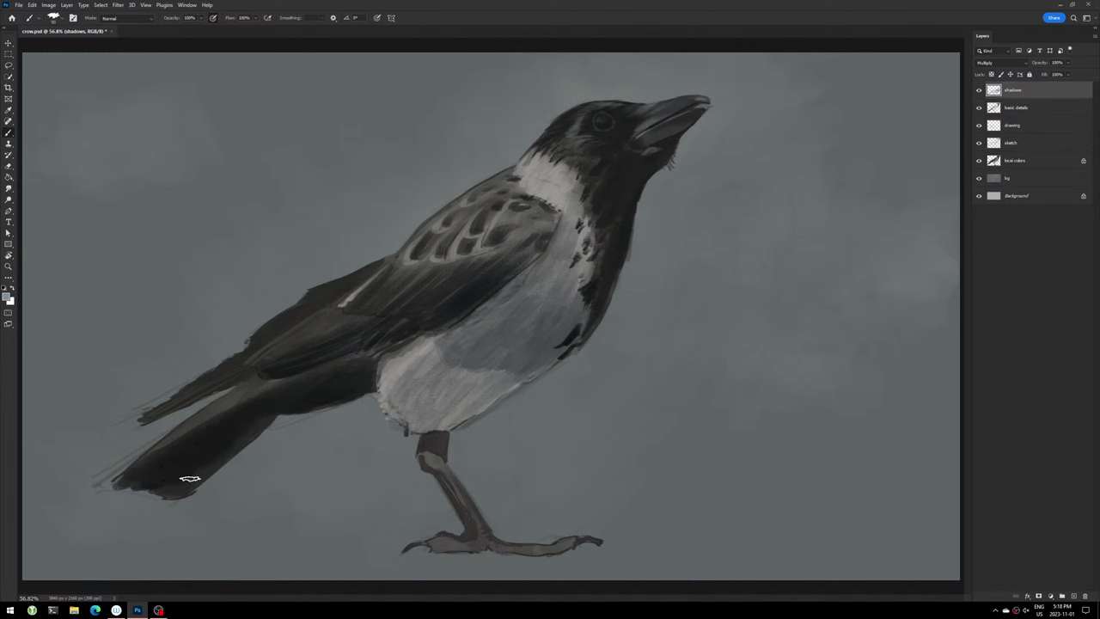
left_click_drag(189, 478, 176, 492)
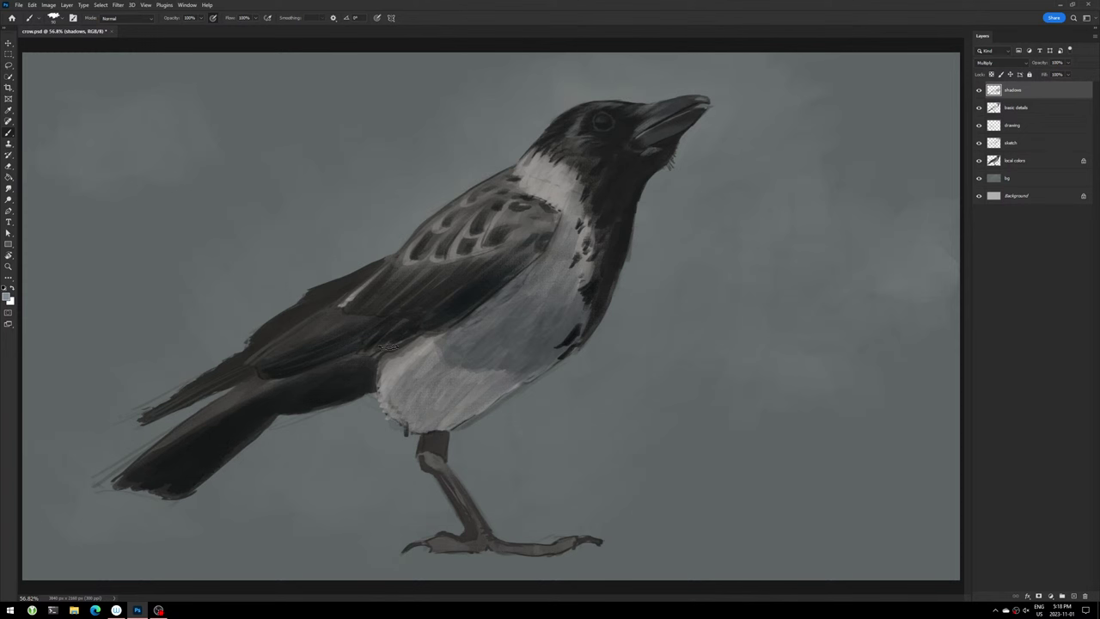
left_click_drag(378, 267, 272, 327)
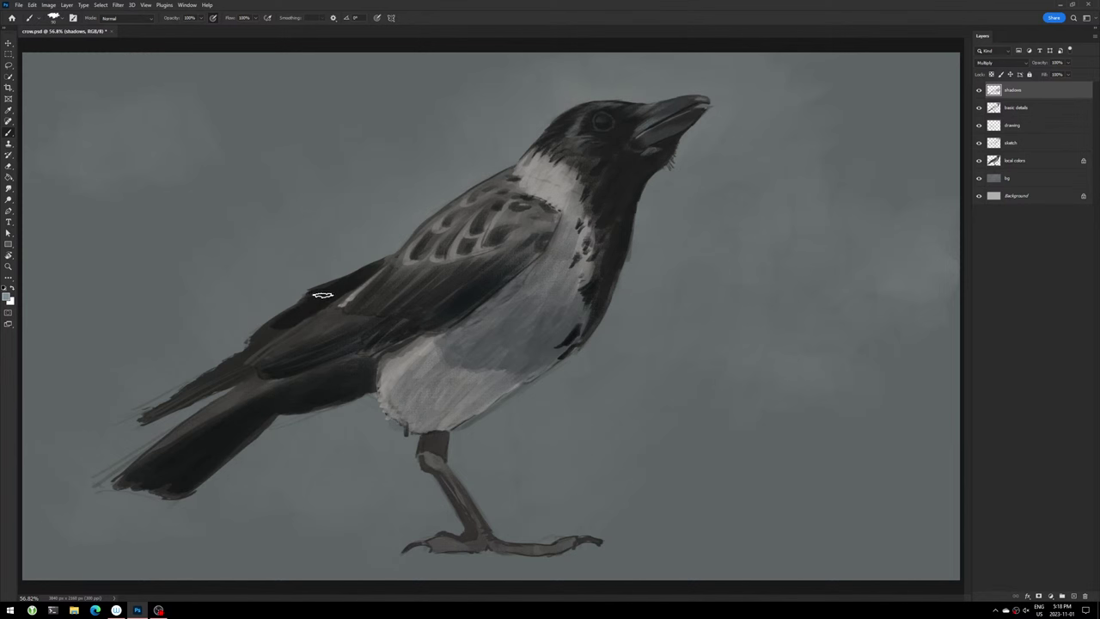
left_click_drag(322, 295, 263, 336)
left_click_drag(501, 298, 270, 349)
key("bracketleft")
key("bracketleft")
key("bracketleft")
key("bracketleft")
key("bracketleft")
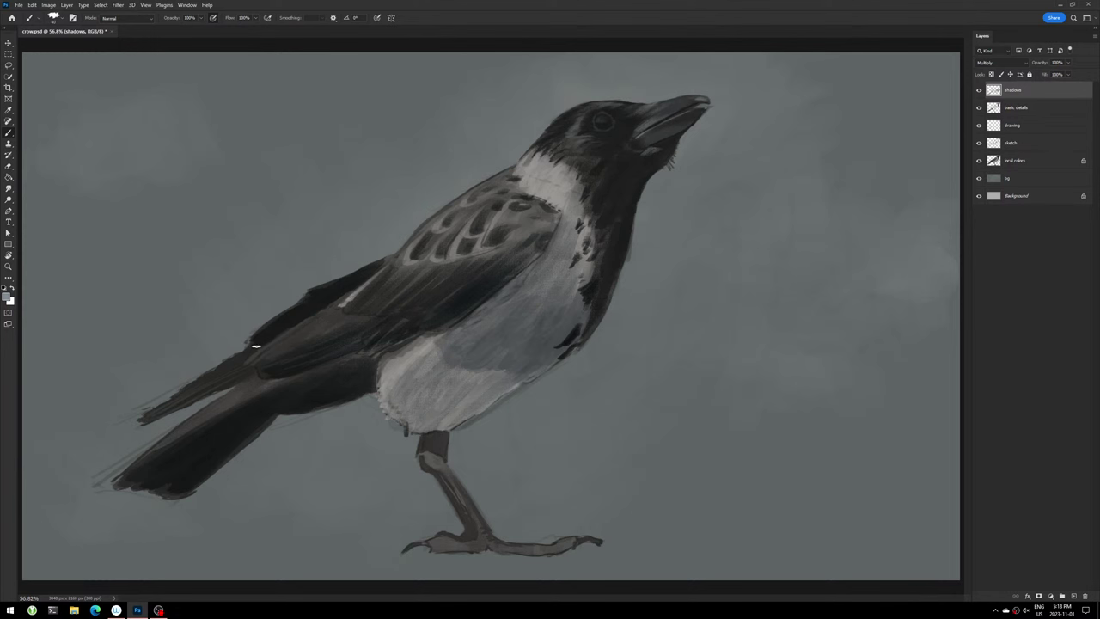
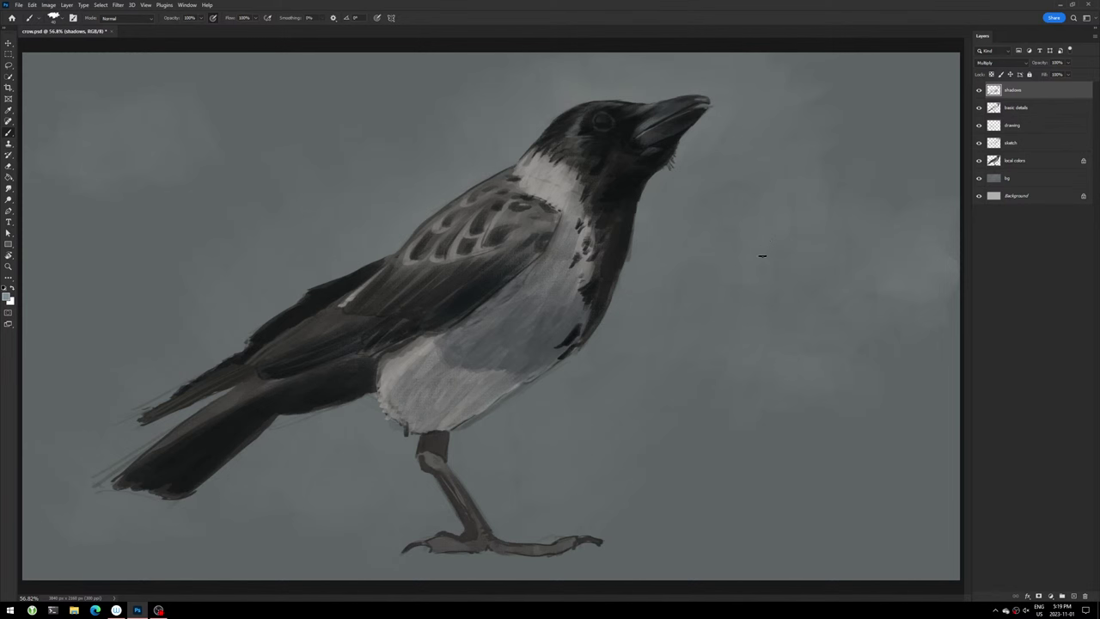
- Save the painting and choose a darker grey-blue shadow colour
key("ctrl+s")
left_click(7, 297)
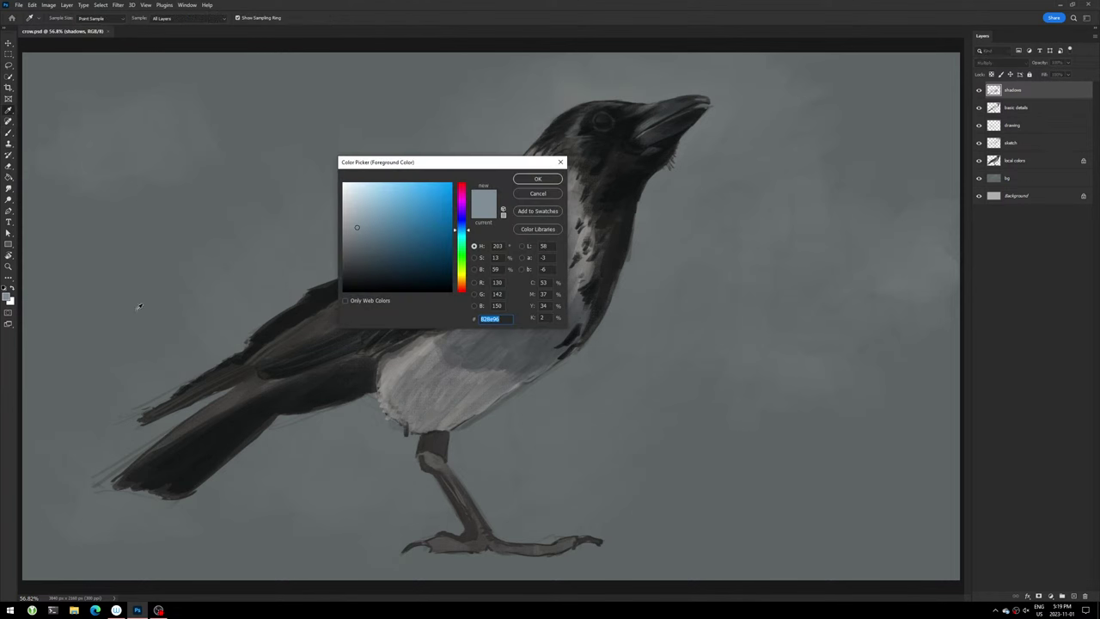
left_click(358, 246)
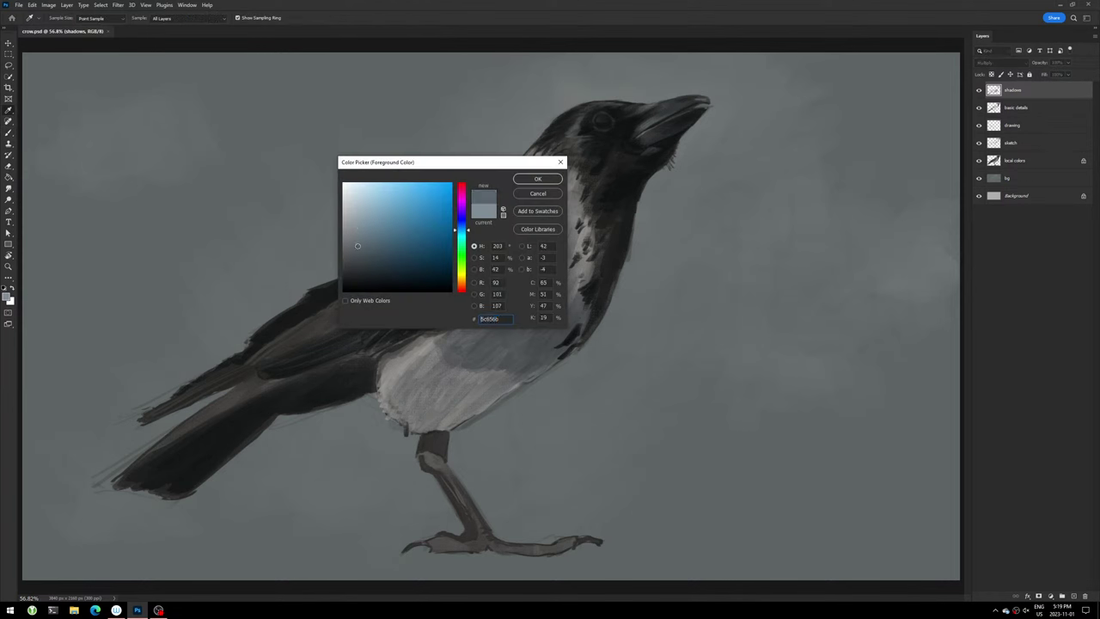
left_click(538, 182)
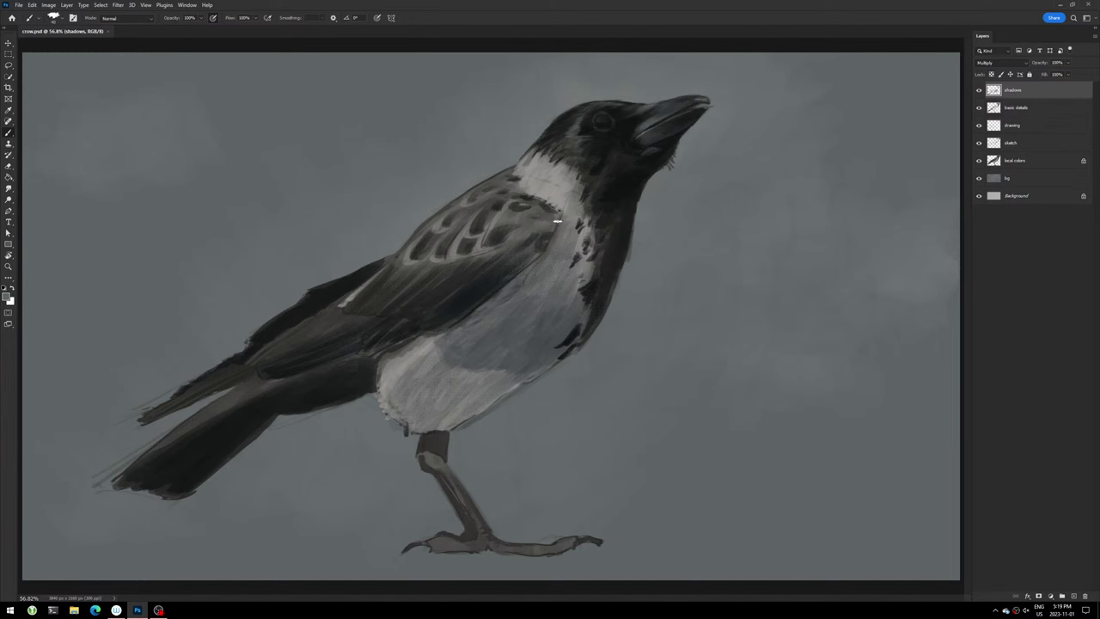
- Paint dark shadow strokes along the crow's neck, the neck-wing joint and the wing edge
left_click_drag(557, 220, 551, 243)
left_click_drag(527, 267, 464, 318)
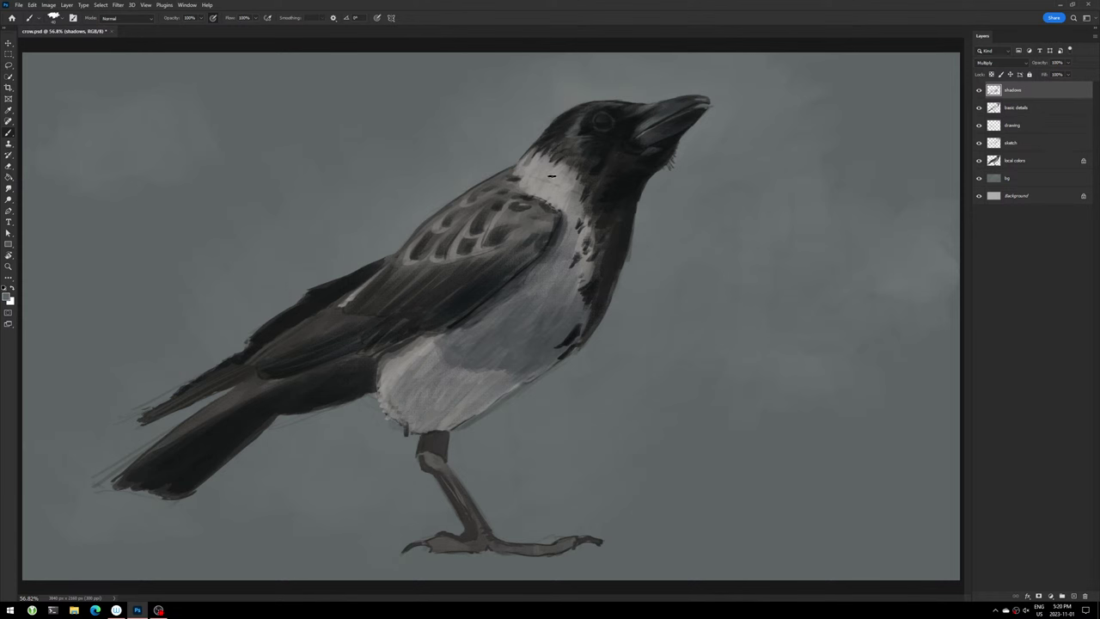
left_click_drag(521, 177, 532, 191)
mouse_move(540, 145)
left_mouse_down()
mouse_move(534, 168)
mouse_move(515, 175)
mouse_move(541, 200)
left_mouse_up()
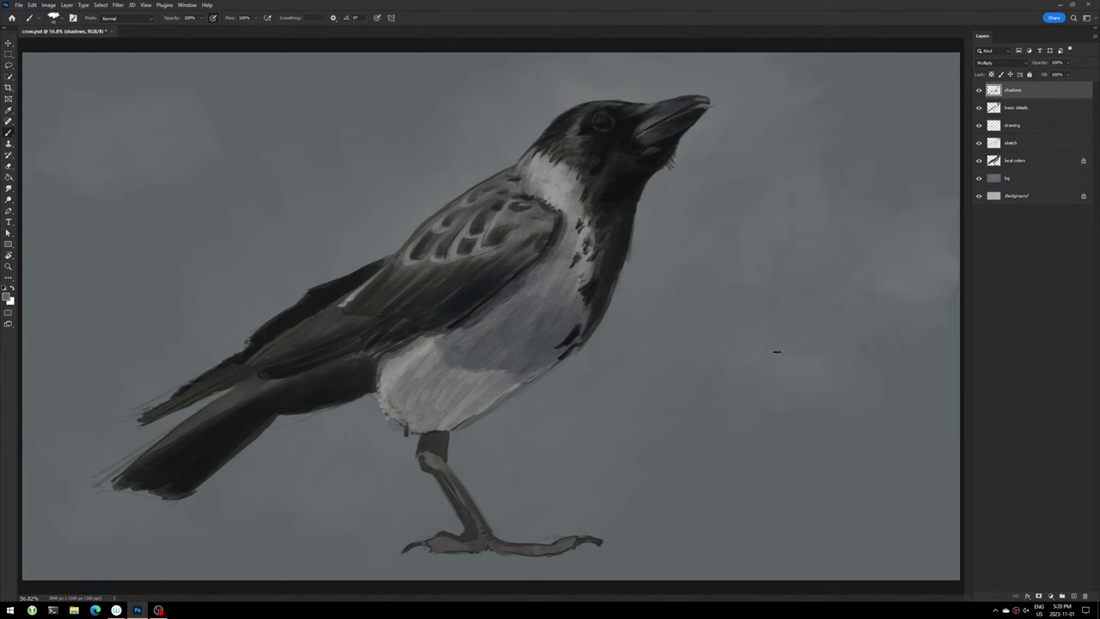
- Pick a darker blue-grey and shade the crow's chest and belly
left_click(8, 298)
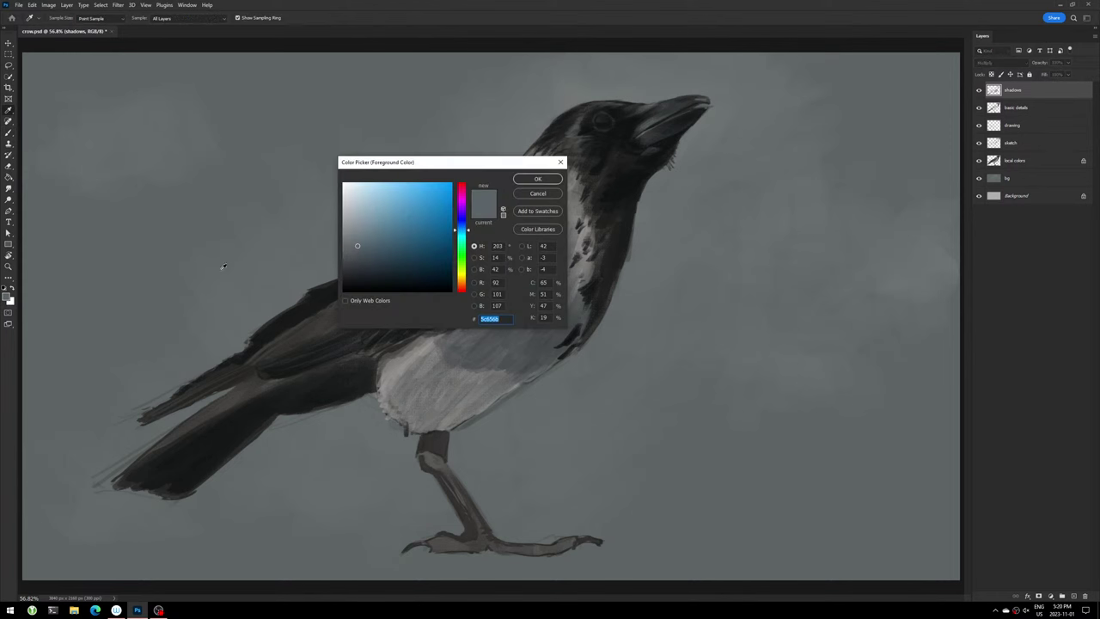
left_click(354, 238)
key("Return")
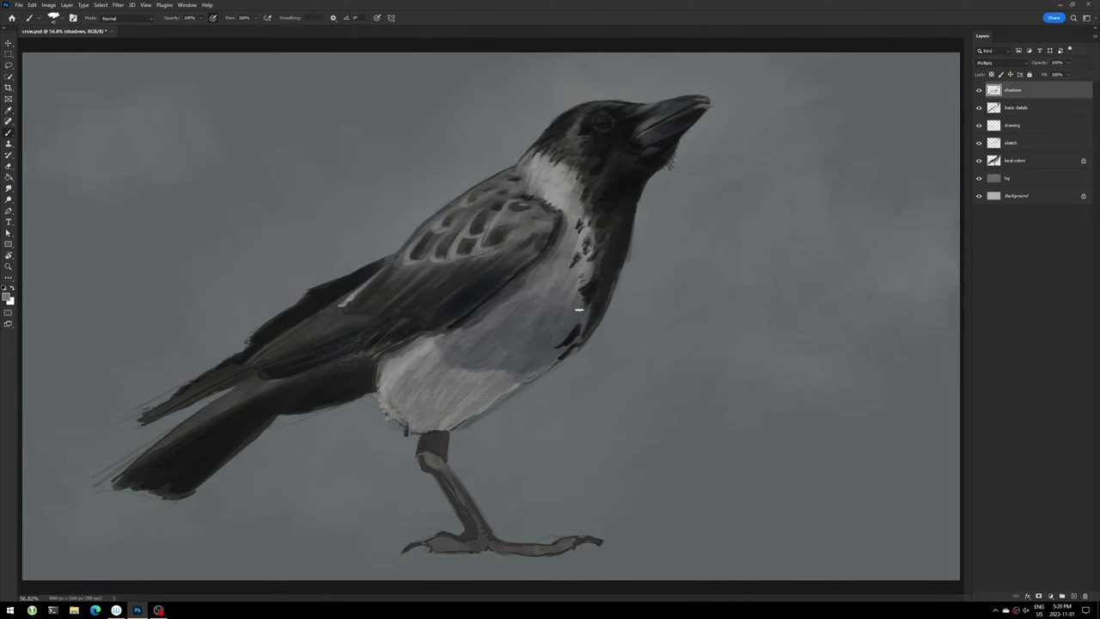
left_click_drag(463, 330, 487, 326)
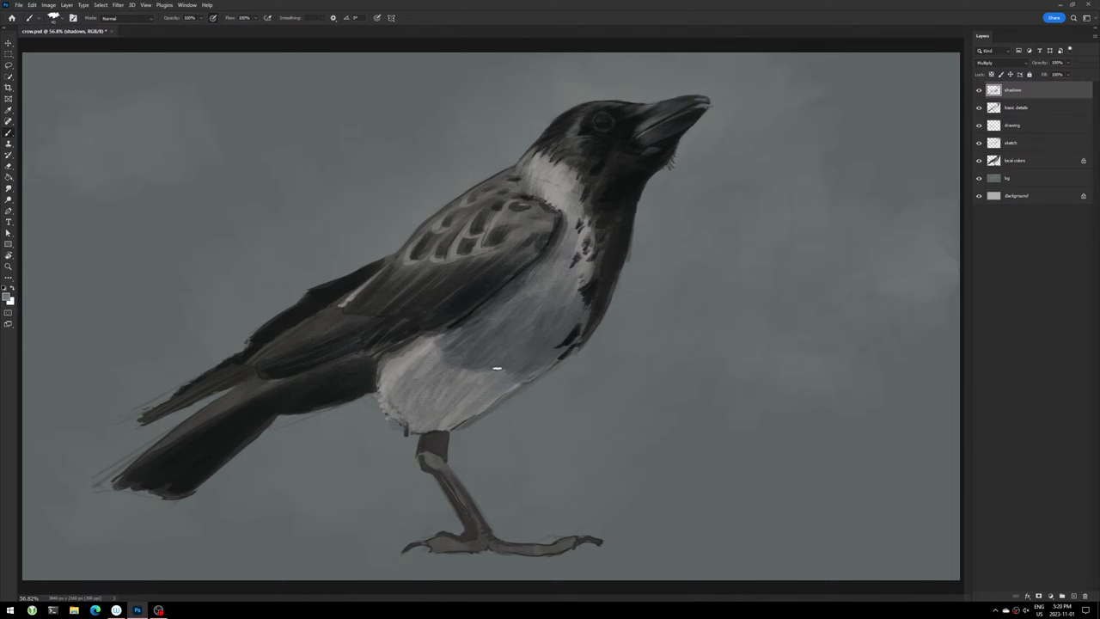
left_click_drag(494, 347, 530, 368)
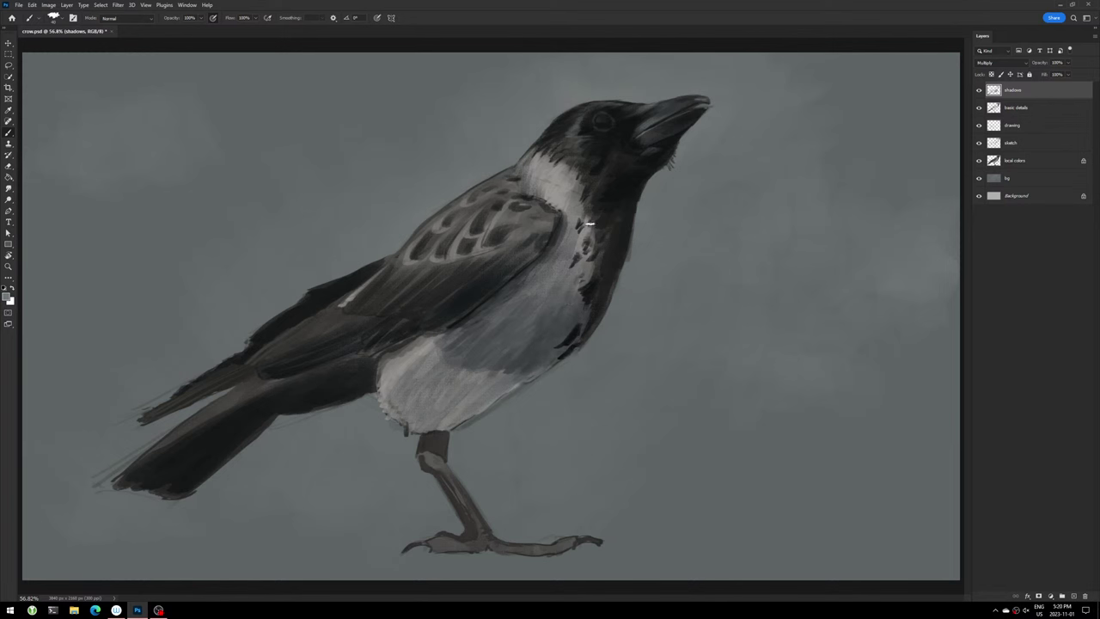
- Darken the chest edge and deepen the shadow on the lower belly
left_click_drag(559, 283, 566, 270)
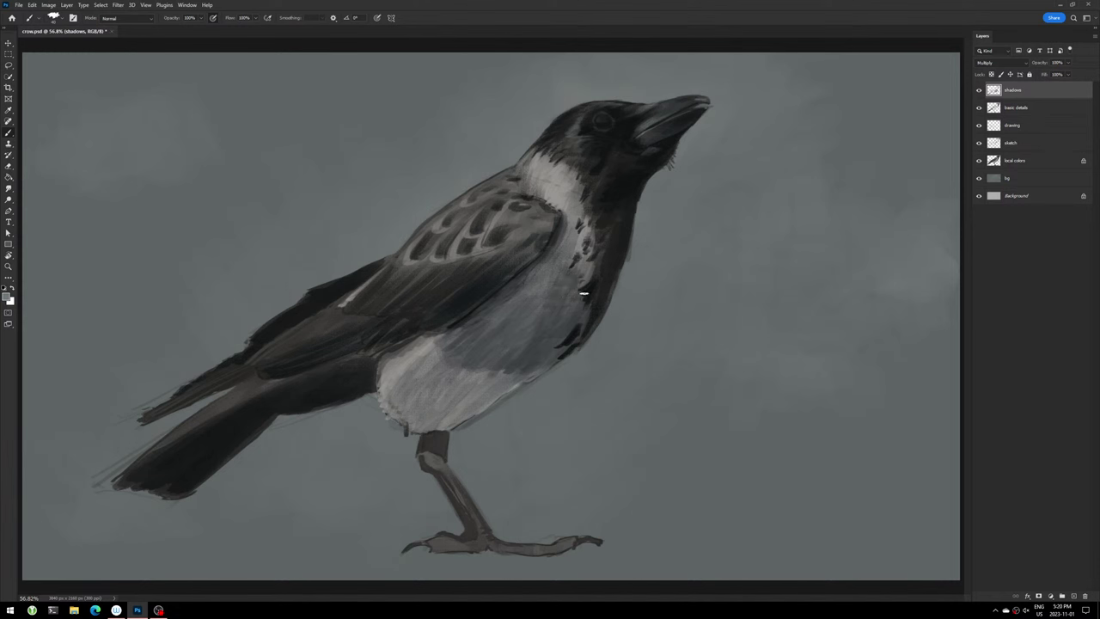
mouse_move(568, 266)
left_mouse_down()
mouse_move(568, 231)
mouse_move(548, 270)
left_mouse_up()
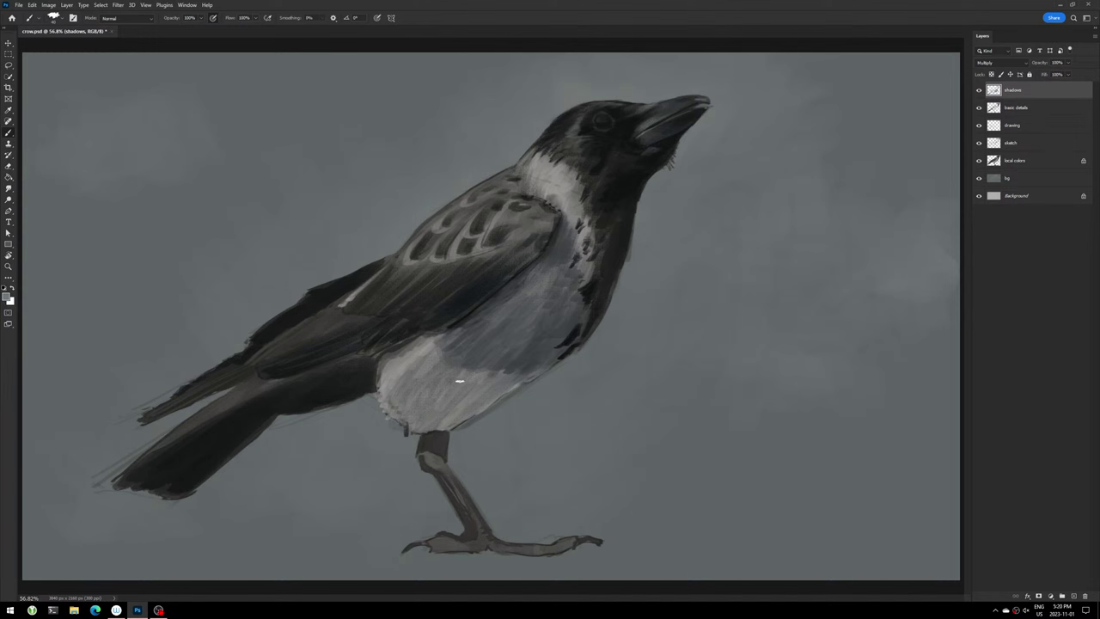
mouse_move(443, 404)
left_mouse_down()
mouse_move(401, 418)
mouse_move(424, 424)
mouse_move(452, 392)
mouse_move(447, 419)
left_mouse_up()
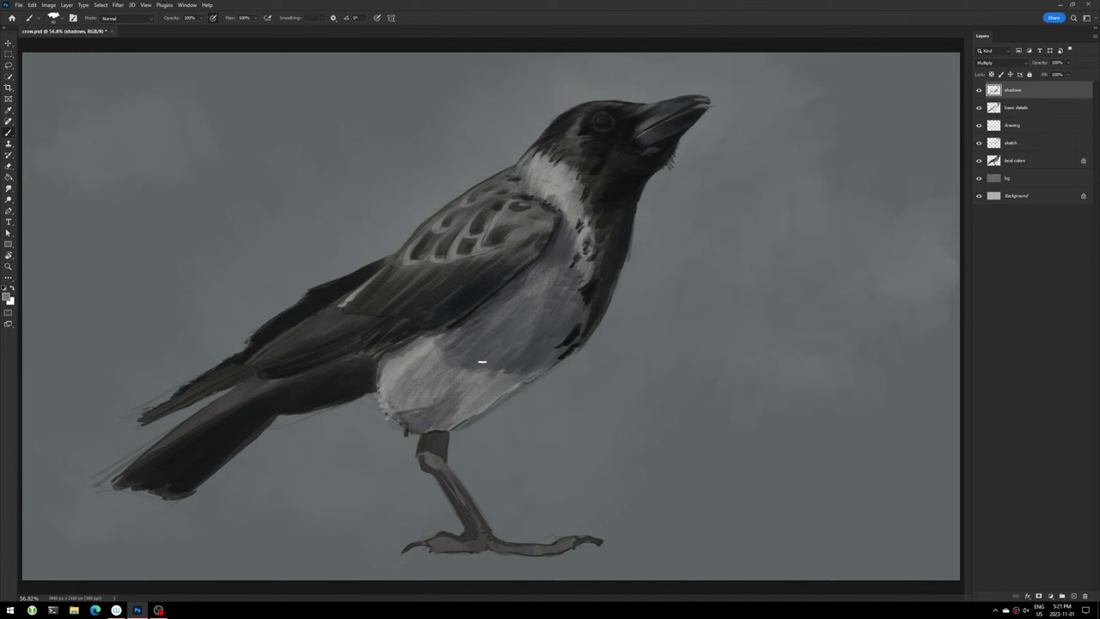
mouse_move(459, 395)
left_mouse_down()
mouse_move(490, 371)
mouse_move(435, 428)
mouse_move(545, 359)
left_mouse_up()
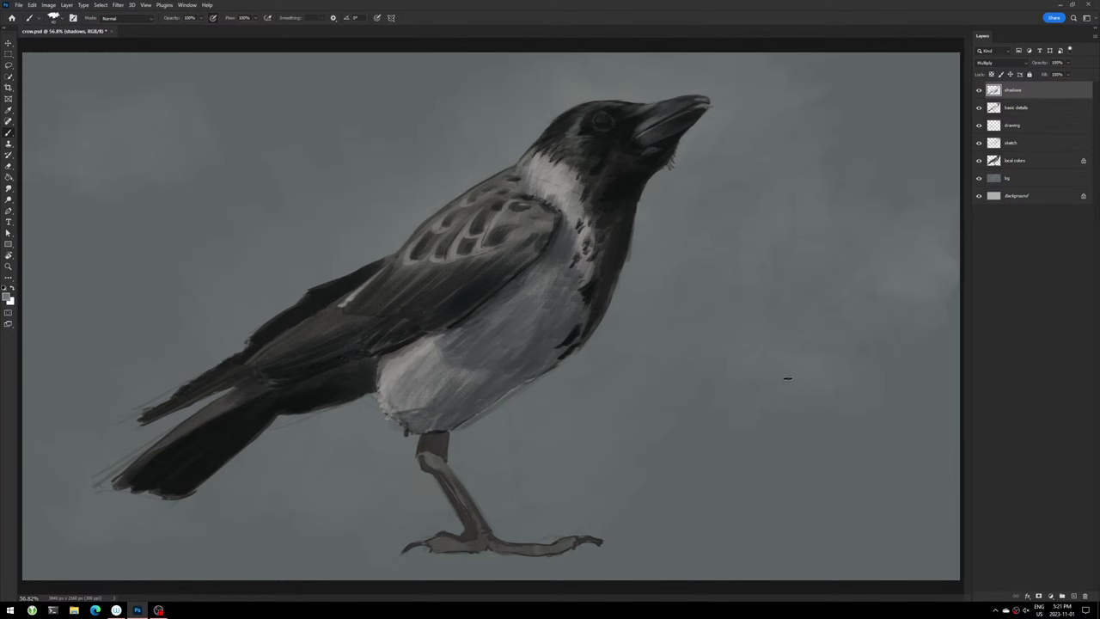
- Shade down the top of the leg with a smaller brush, then save the painting
mouse_move(427, 436)
left_mouse_down()
mouse_move(481, 542)
mouse_move(438, 547)
mouse_move(480, 546)
mouse_move(500, 529)
mouse_move(502, 548)
left_mouse_up()
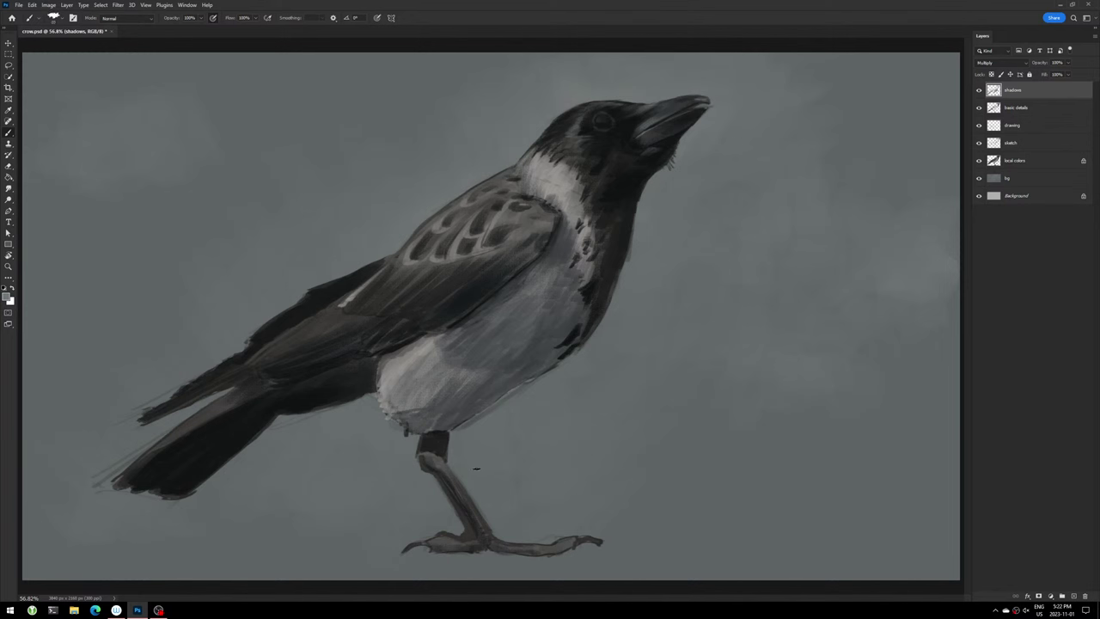
key("[")
key("[")
left_click_drag(443, 464, 478, 518)
left_click_drag(425, 450, 441, 460)
key("ctrl+s")
- Add a new layer named 'lights' with Overlay blend mode
left_click(1073, 597)
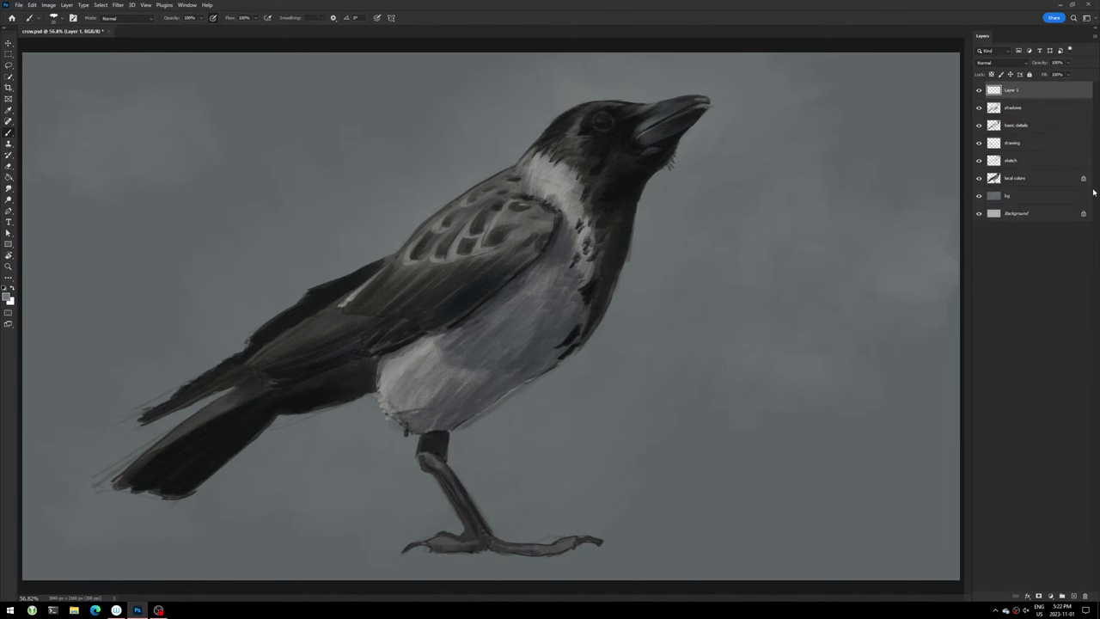
double_click(1012, 90)
type("lights")
key("Return")
left_click(1022, 63)
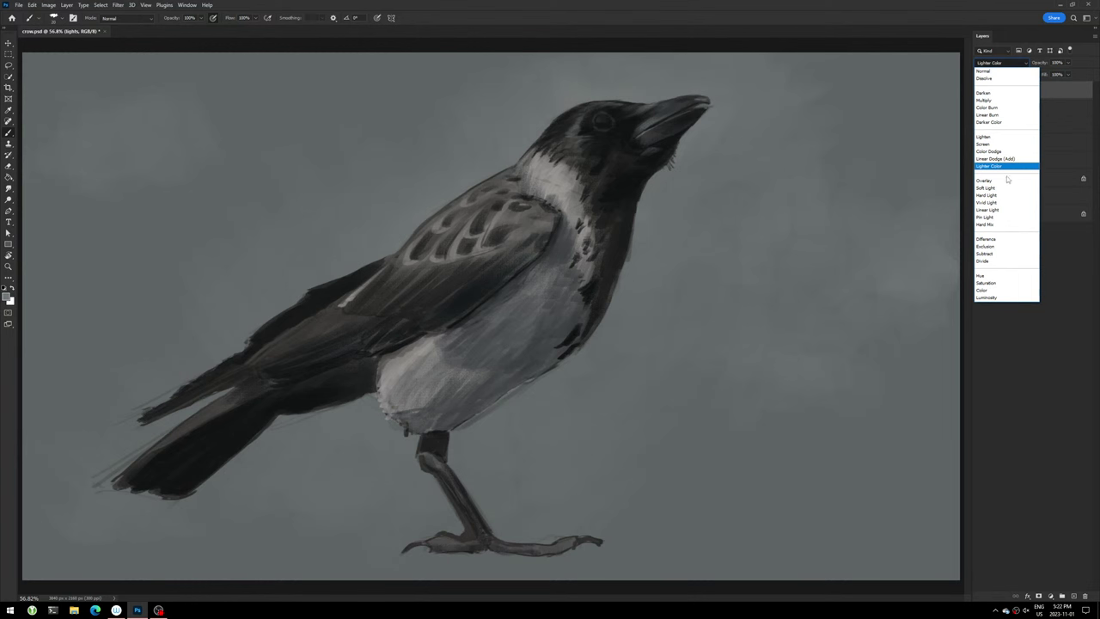
left_click(1008, 182)
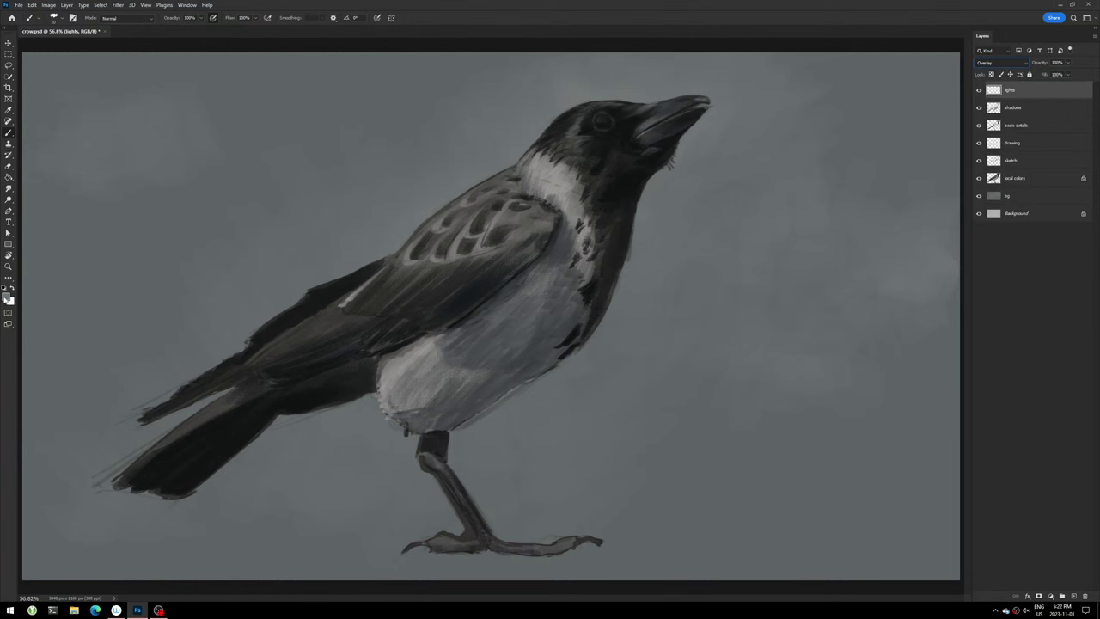
- Choose a pale, greyed warm beige as the highlight colour
left_click(7, 298)
left_click(460, 273)
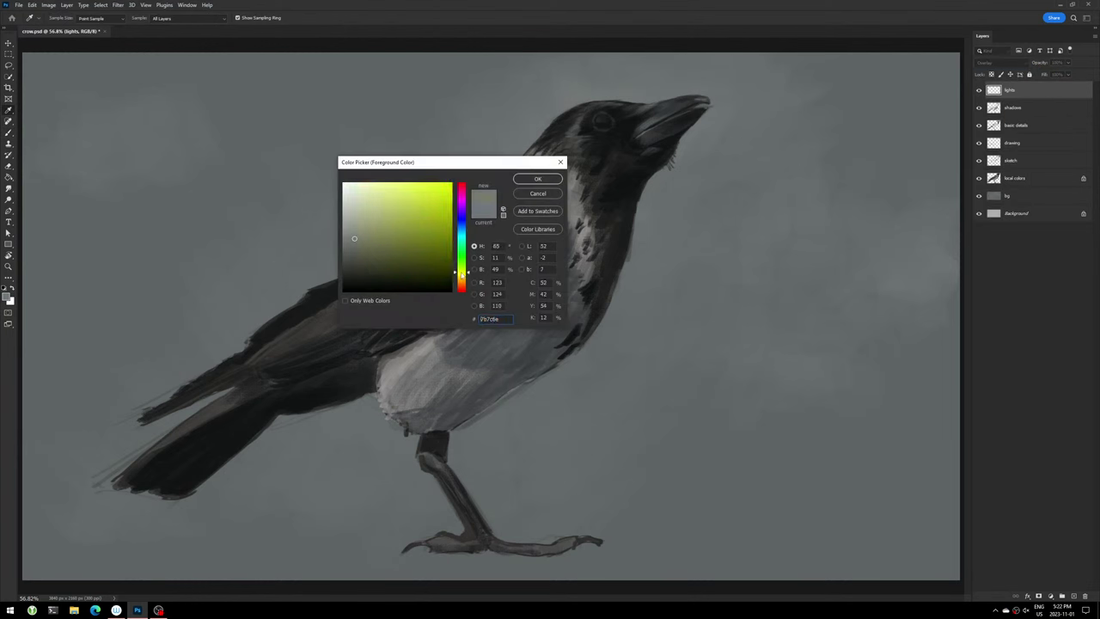
left_click_drag(462, 274, 462, 280)
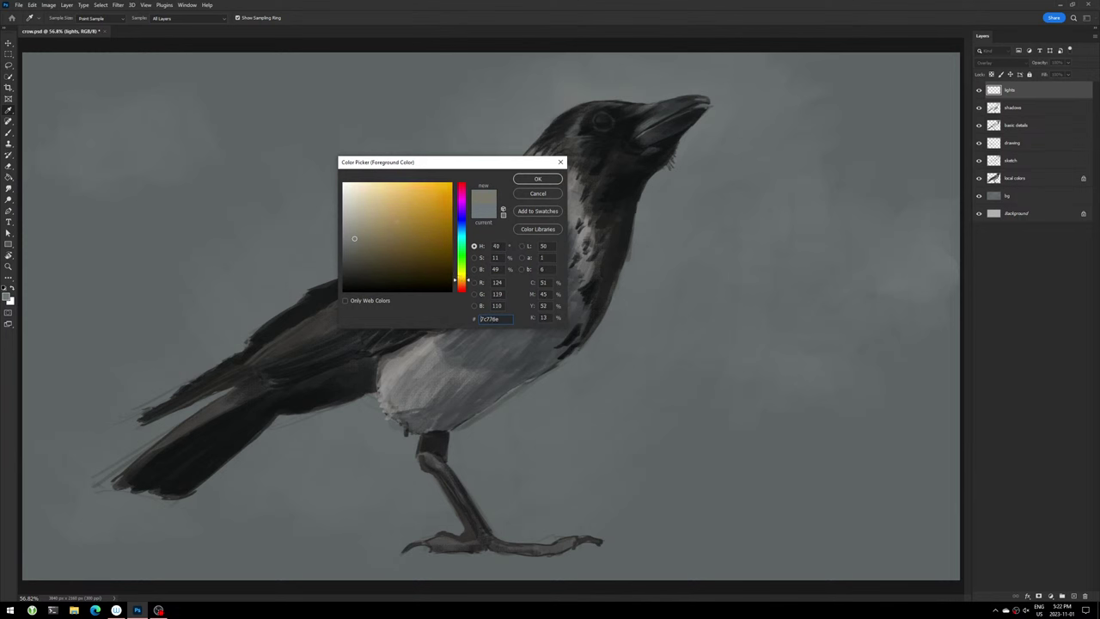
left_click(362, 193)
left_click_drag(362, 193, 347, 207)
left_click(550, 179)
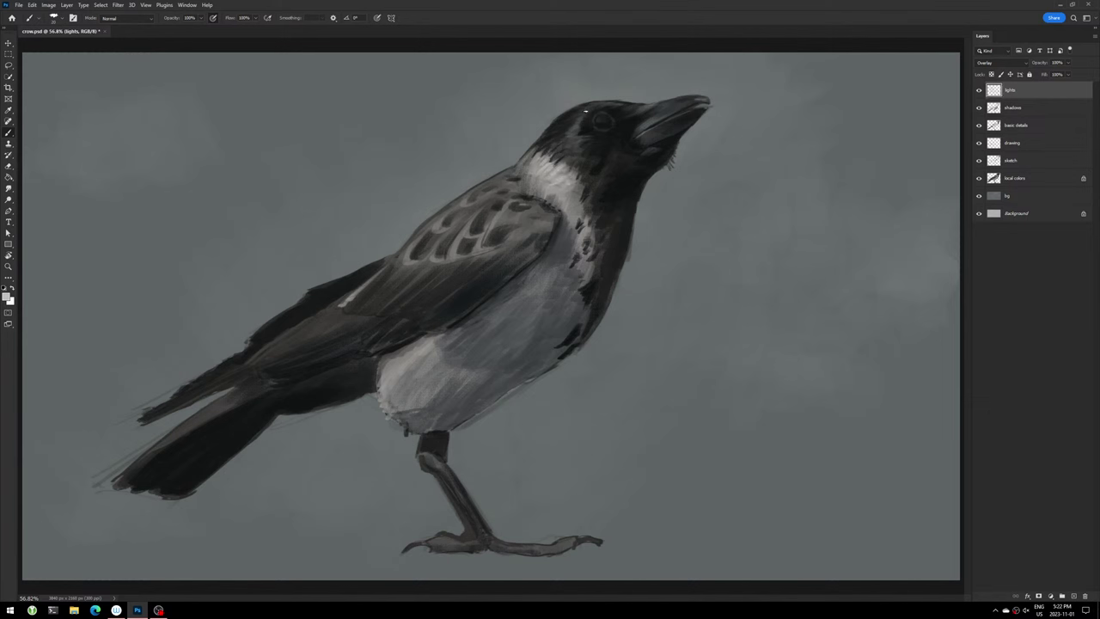
- Stroke pale highlights over the top of the head, beak tip, chest edge, belly and wing edge
mouse_move(590, 110)
left_mouse_down()
mouse_move(574, 128)
mouse_move(626, 175)
left_mouse_up()
mouse_move(591, 114)
left_mouse_down()
mouse_move(613, 103)
mouse_move(684, 109)
mouse_move(679, 100)
left_mouse_up()
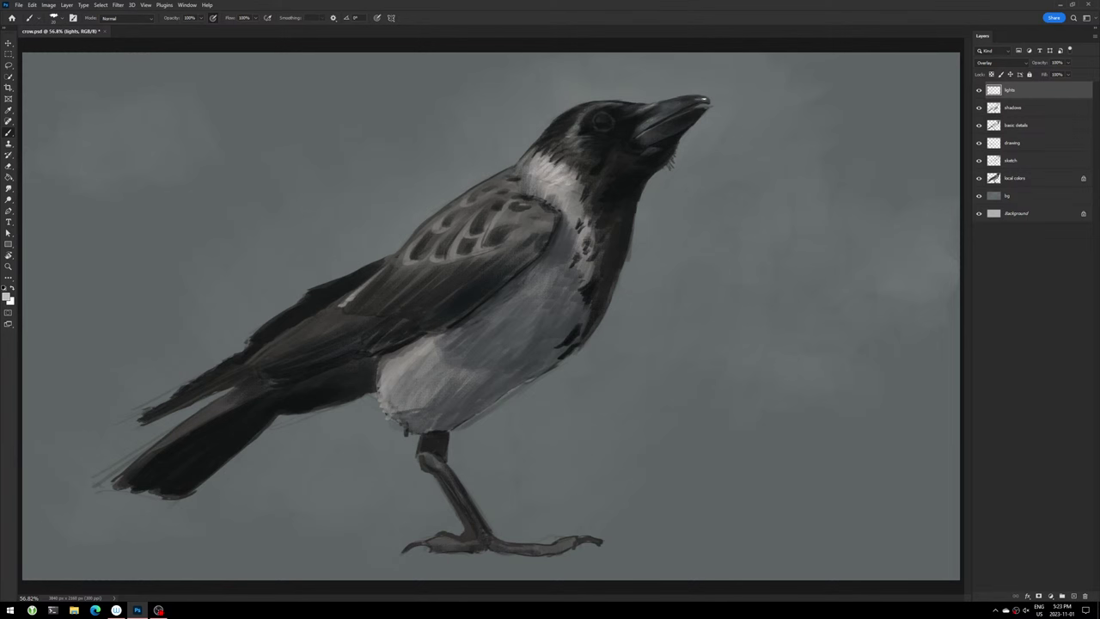
left_click_drag(703, 102, 708, 99)
left_click_drag(589, 270, 576, 297)
left_click_drag(436, 336, 388, 384)
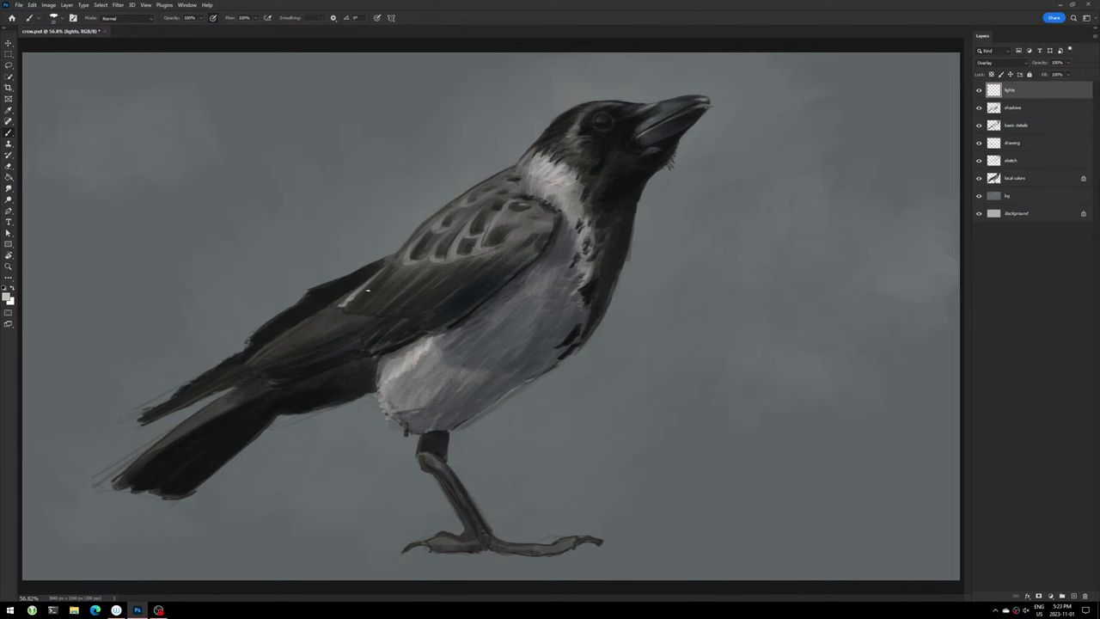
mouse_move(368, 291)
left_mouse_down()
mouse_move(356, 302)
mouse_move(375, 298)
left_mouse_up()
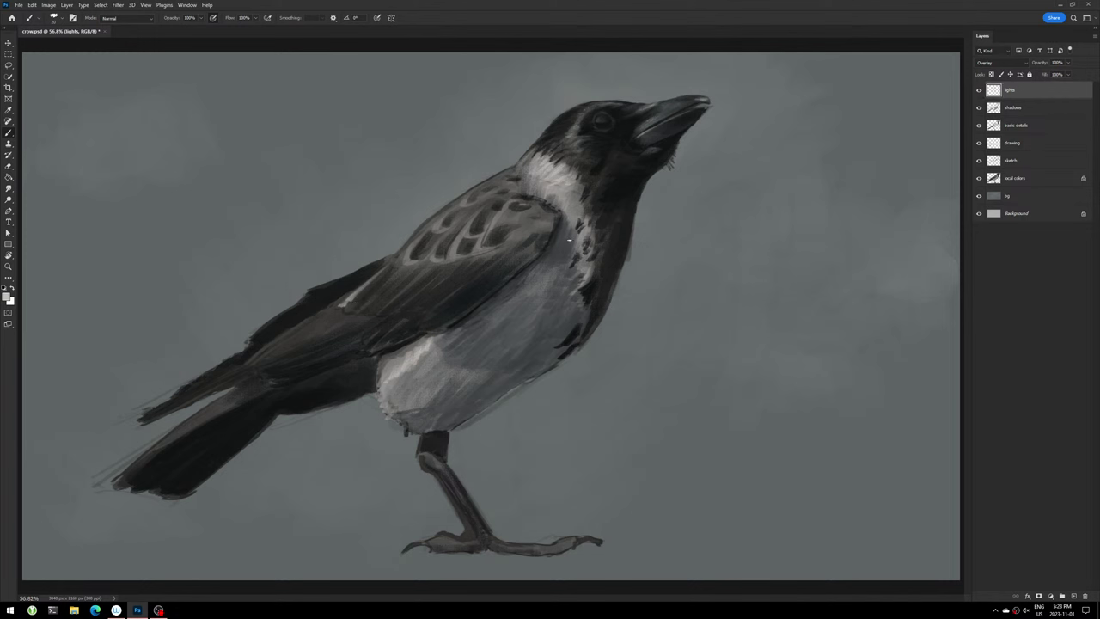
- Brighten the wing edge and the wing-belly border with light strokes
left_click(7, 297)
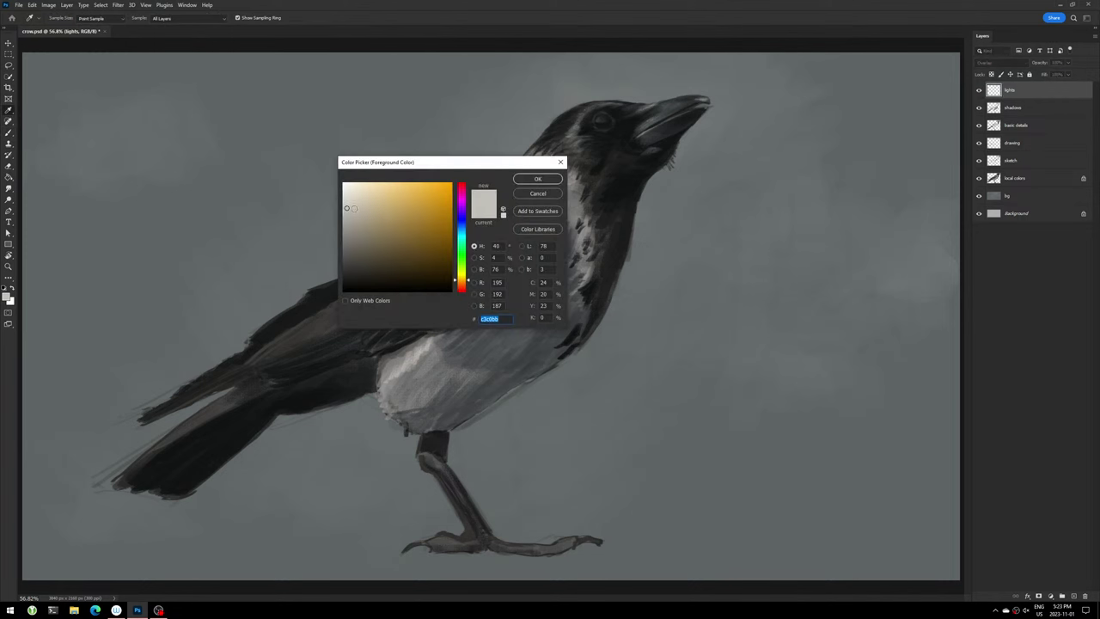
key("Return")
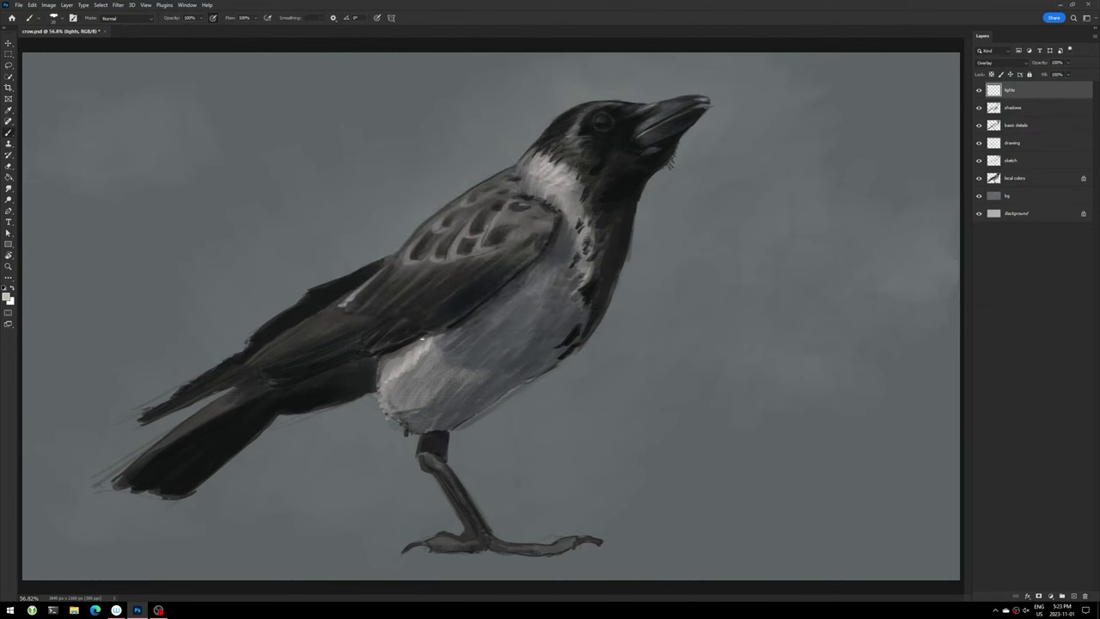
left_click_drag(375, 276, 349, 300)
left_click_drag(410, 281, 393, 297)
left_click_drag(387, 330, 421, 327)
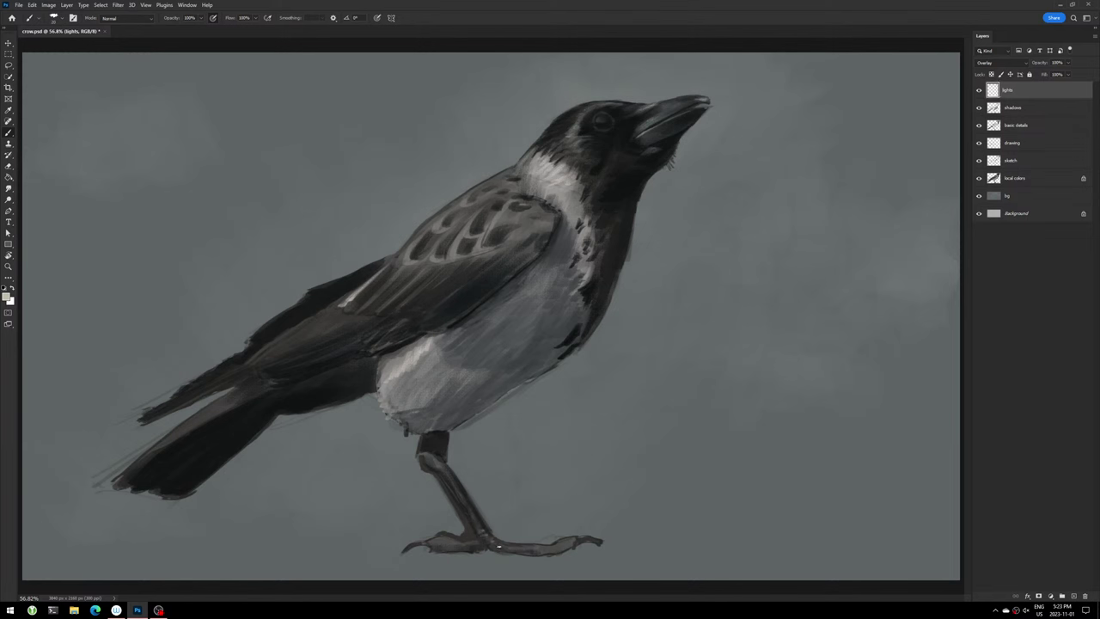
- Highlight the toes, add a small light wing stroke, and save the painting
left_click_drag(492, 545, 527, 548)
left_click_drag(464, 545, 440, 543)
left_click_drag(554, 548, 565, 538)
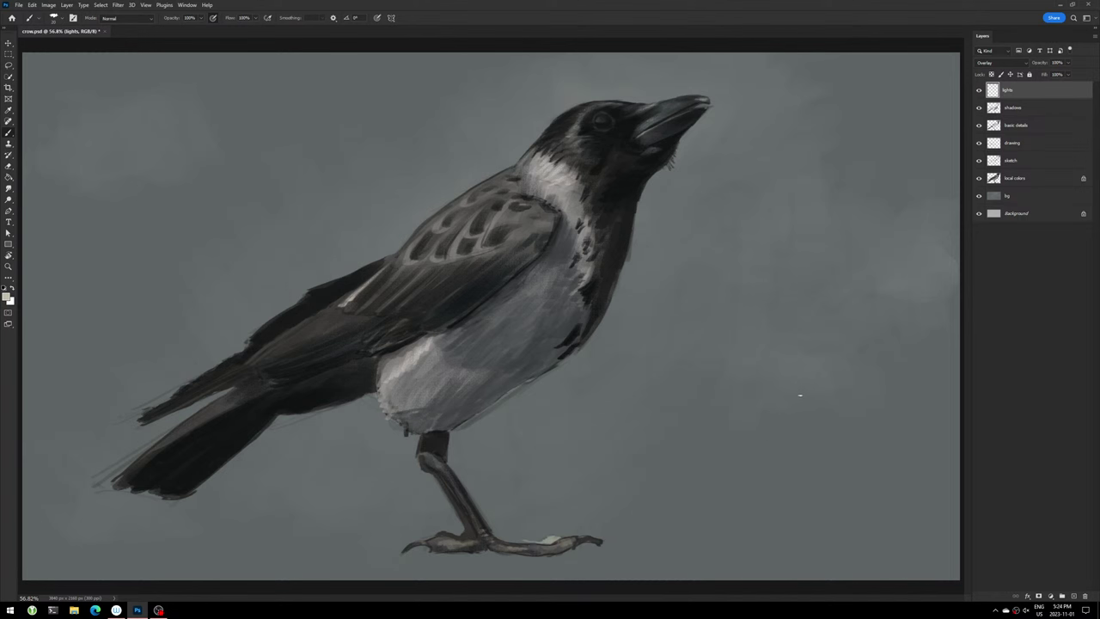
key("ctrl+s")
left_click_drag(489, 213, 487, 230)
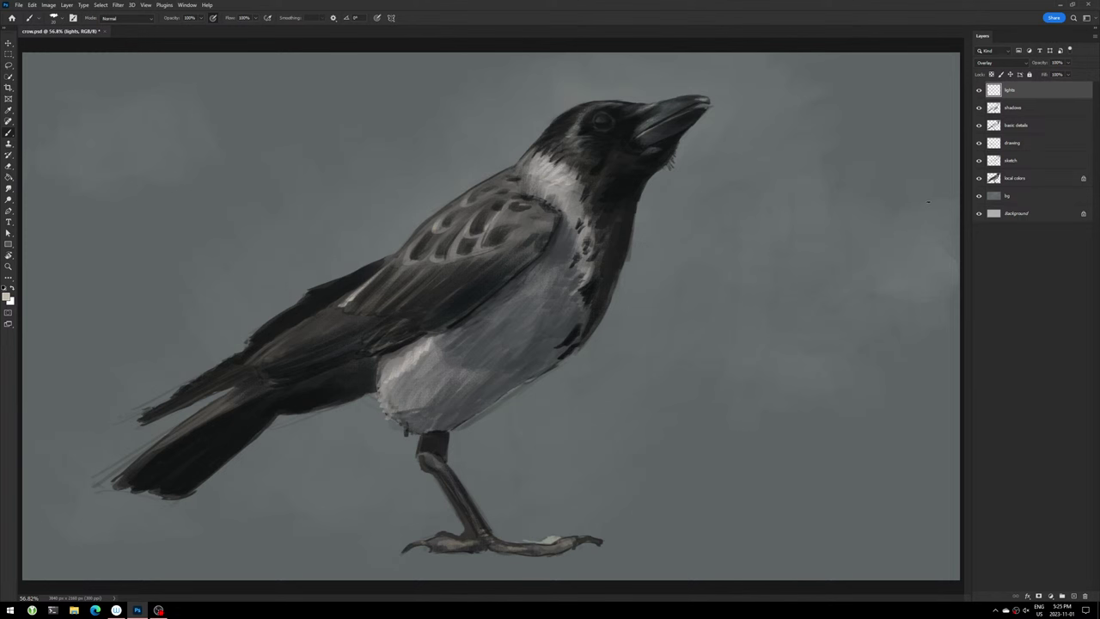
key("ctrl+s")
- Add a new layer above lights named 'details'
left_click(1073, 595)
double_click(1013, 90)
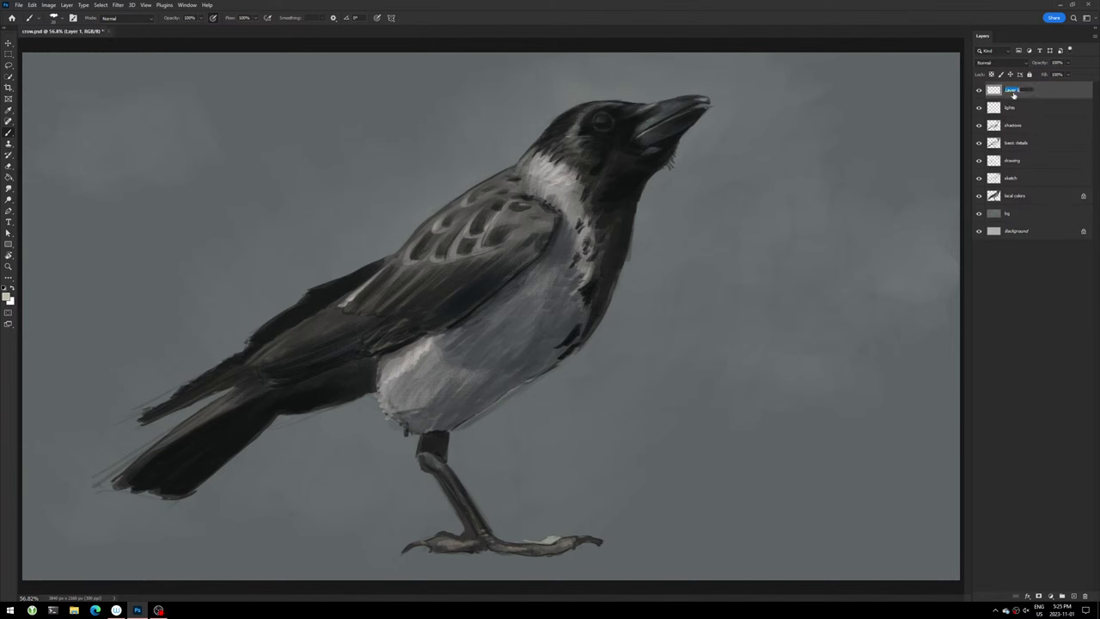
type("f")
key("Return")
- With a flat brush on the details layer, darken the head top near the eye
key("period")
key("period")
key("alt+bracketleft")
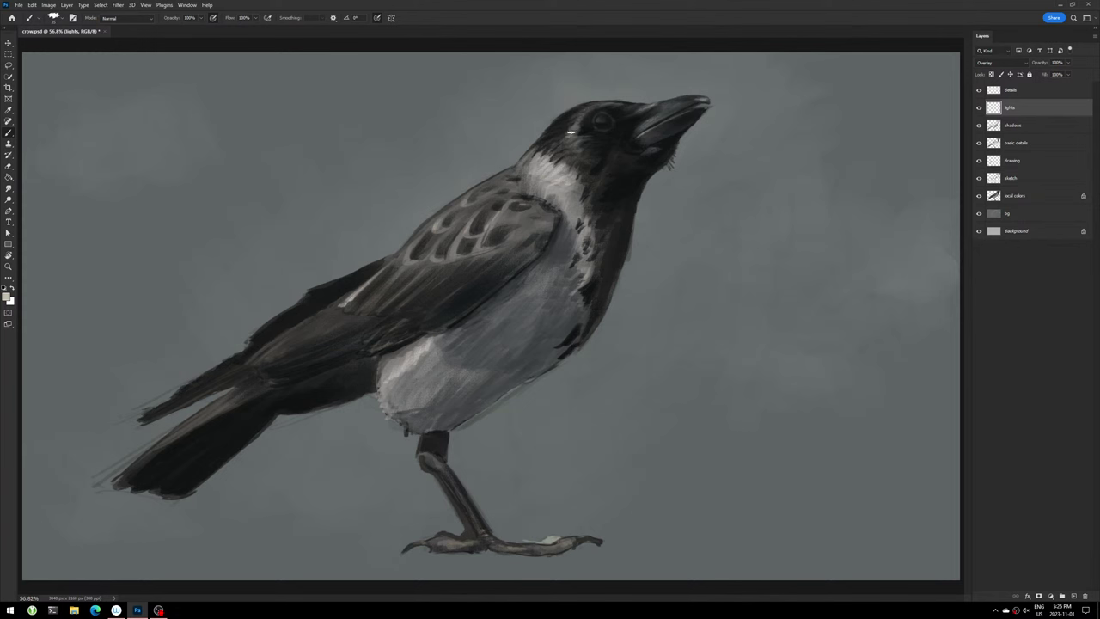
left_click(988, 94)
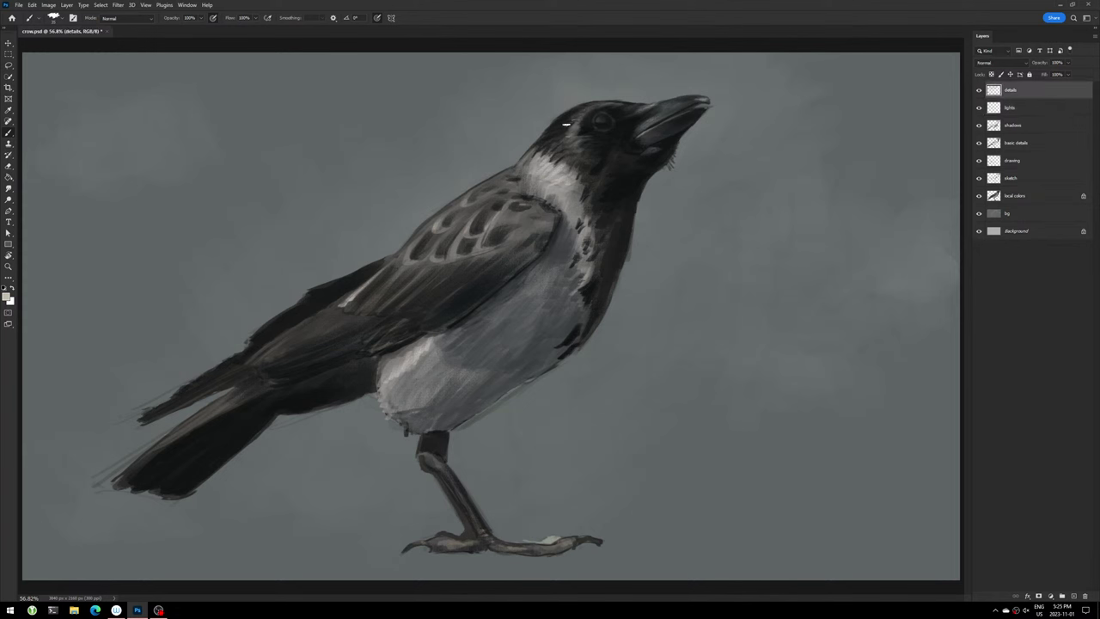
mouse_move(577, 116)
left_mouse_down()
mouse_move(564, 155)
mouse_move(582, 137)
mouse_move(585, 160)
mouse_move(595, 153)
left_mouse_up()
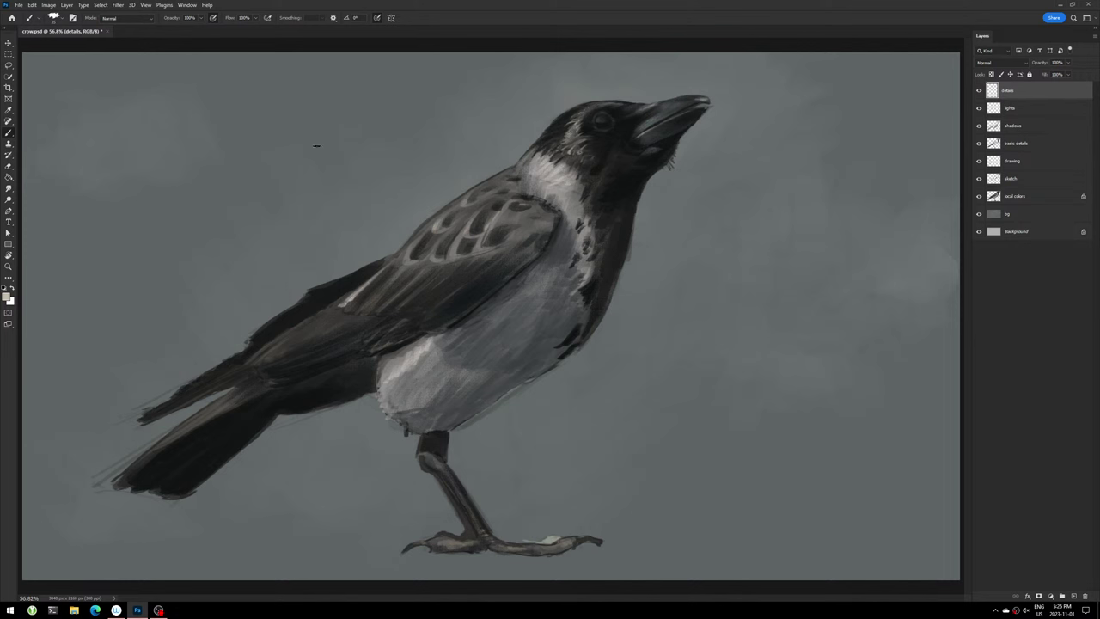
- Pick a darker colour and add tiny strokes around the eye and on the head
left_click(7, 297)
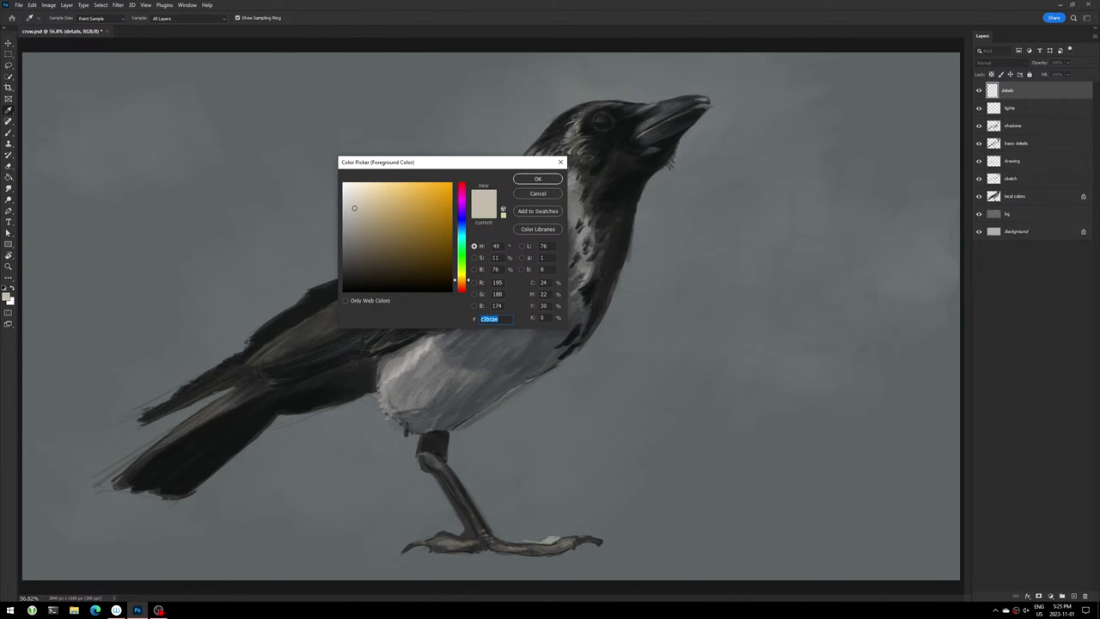
left_click(614, 155)
key("Return")
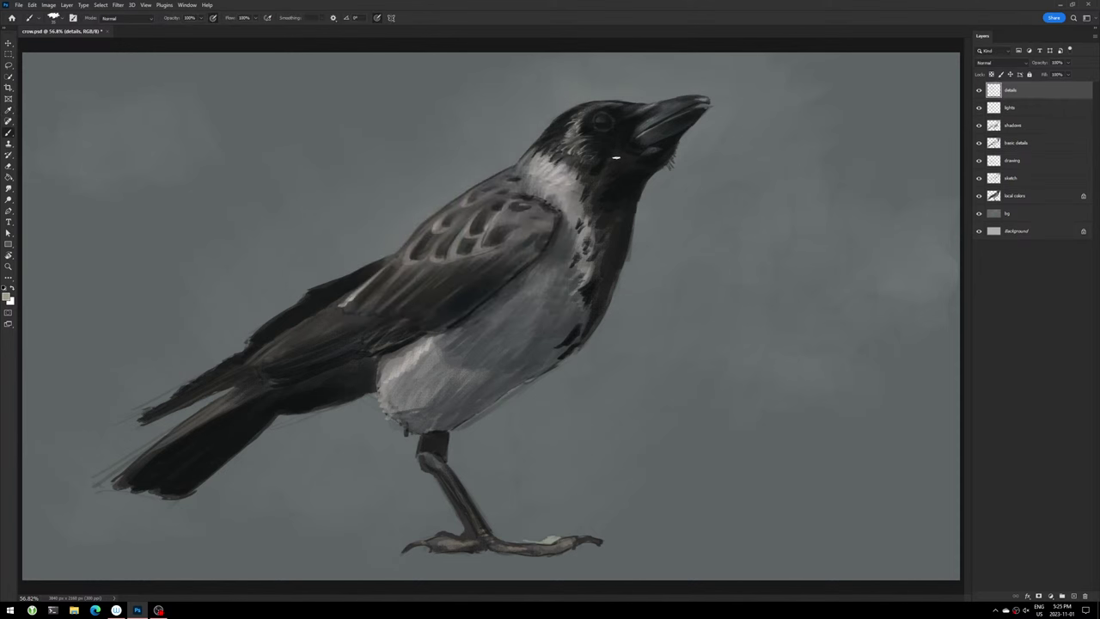
left_click_drag(612, 158, 595, 222)
left_click_drag(556, 141, 557, 134)
- Paint small light highlights near the eye, on the upper beak and at the beak tip
left_click_drag(621, 101, 626, 103)
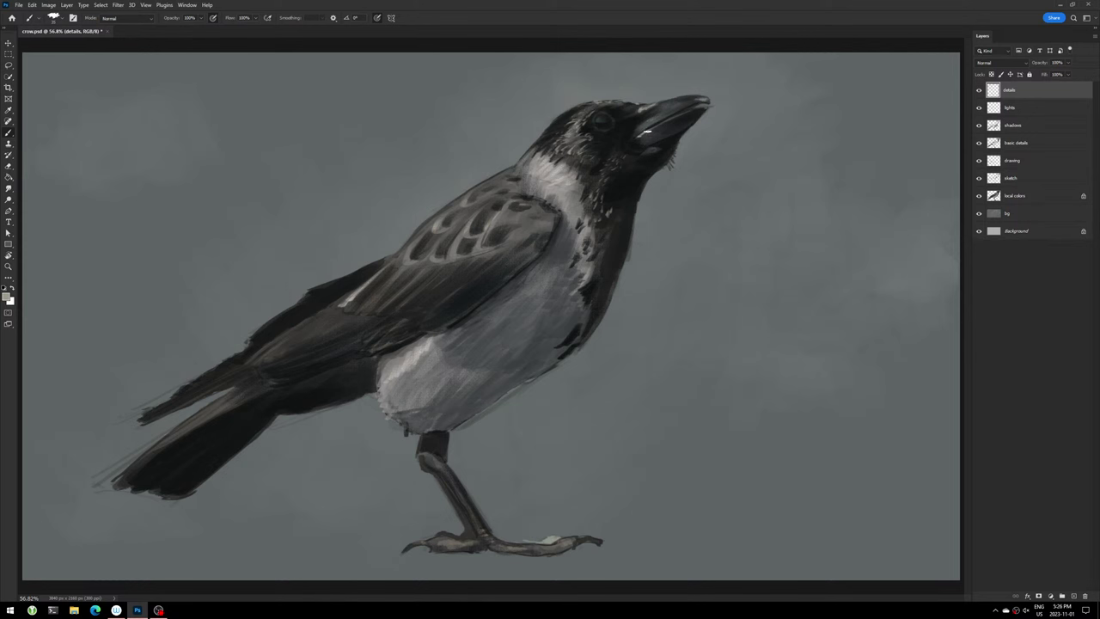
left_click_drag(660, 134, 670, 132)
left_click_drag(704, 100, 694, 101)
- Choose a dark, blue-shifted colour in the foreground colour picker
left_click(10, 299)
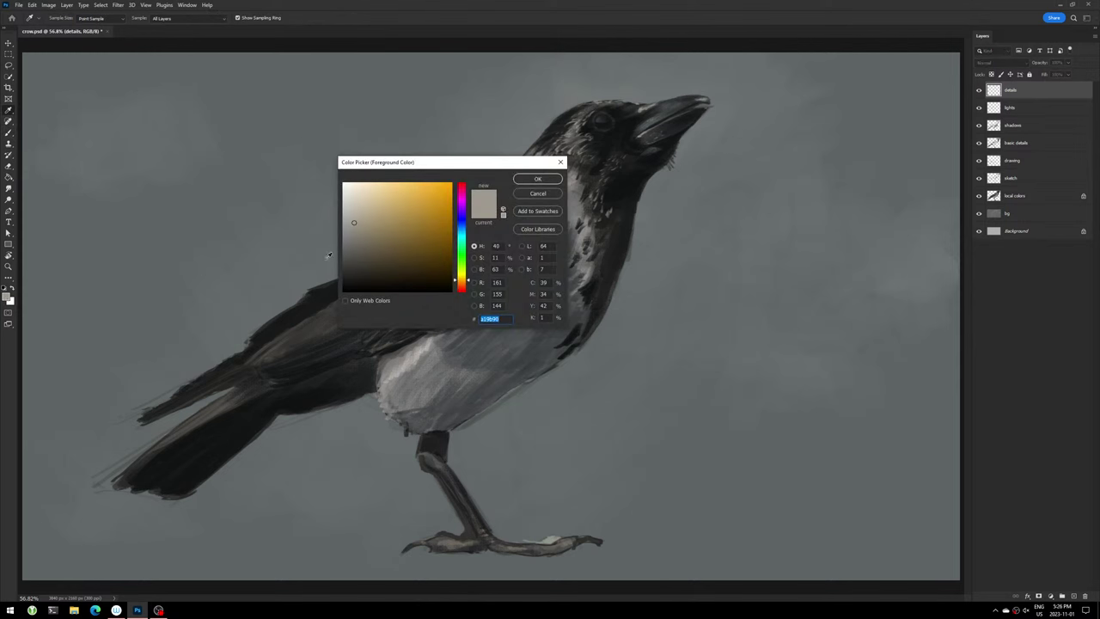
left_click(348, 284)
left_click(463, 230)
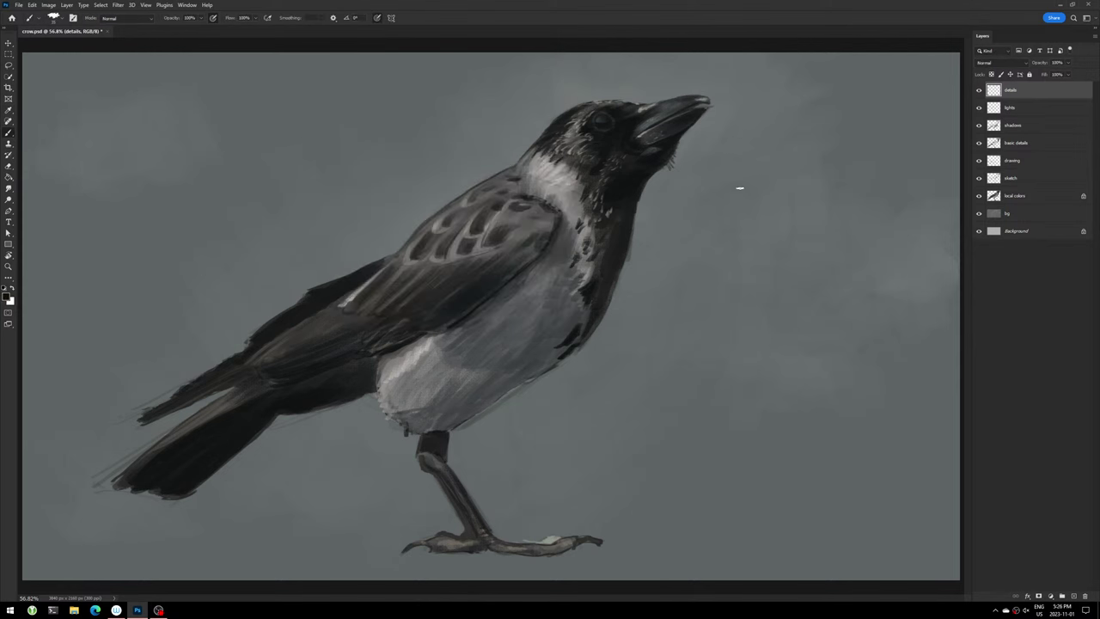
- Zoom in on the head and, with a smaller brush, define the eye's lower rim
key("ctrl+plus")
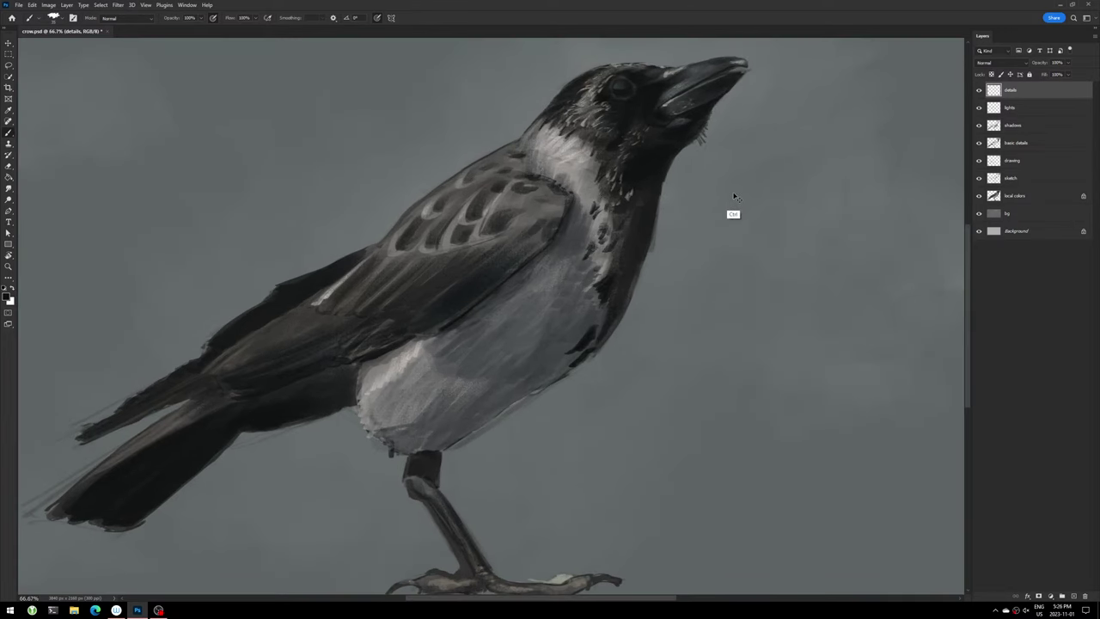
key("ctrl+plus")
left_click_drag(820, 108, 825, 266)
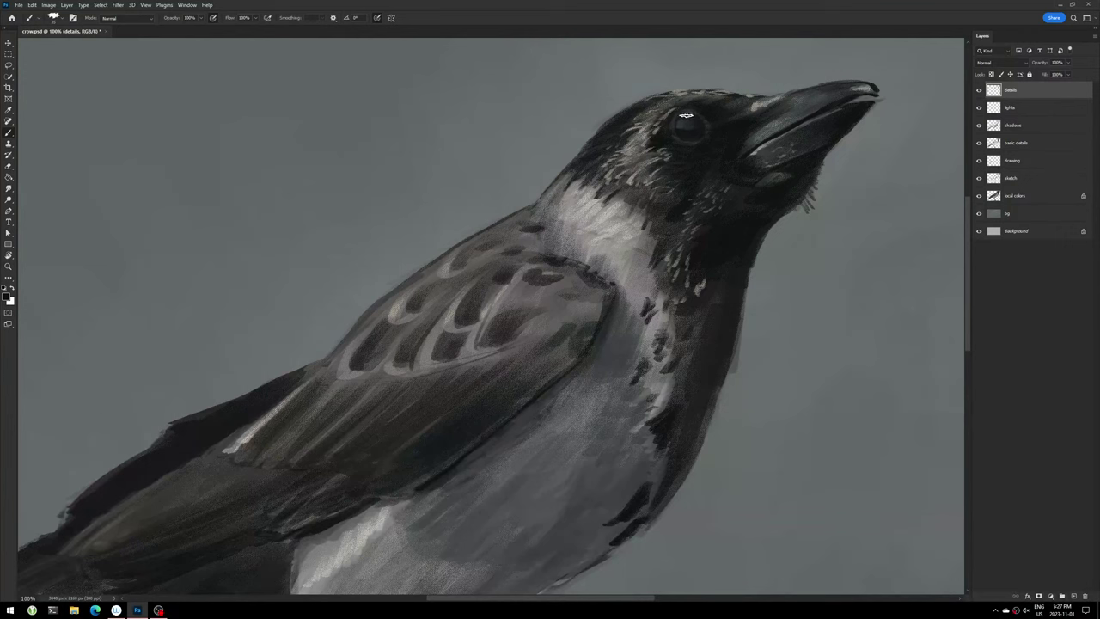
key("bracketleft")
left_click_drag(701, 120, 679, 137)
- Dab a bright highlight into the crow's eye
left_click(10, 300)
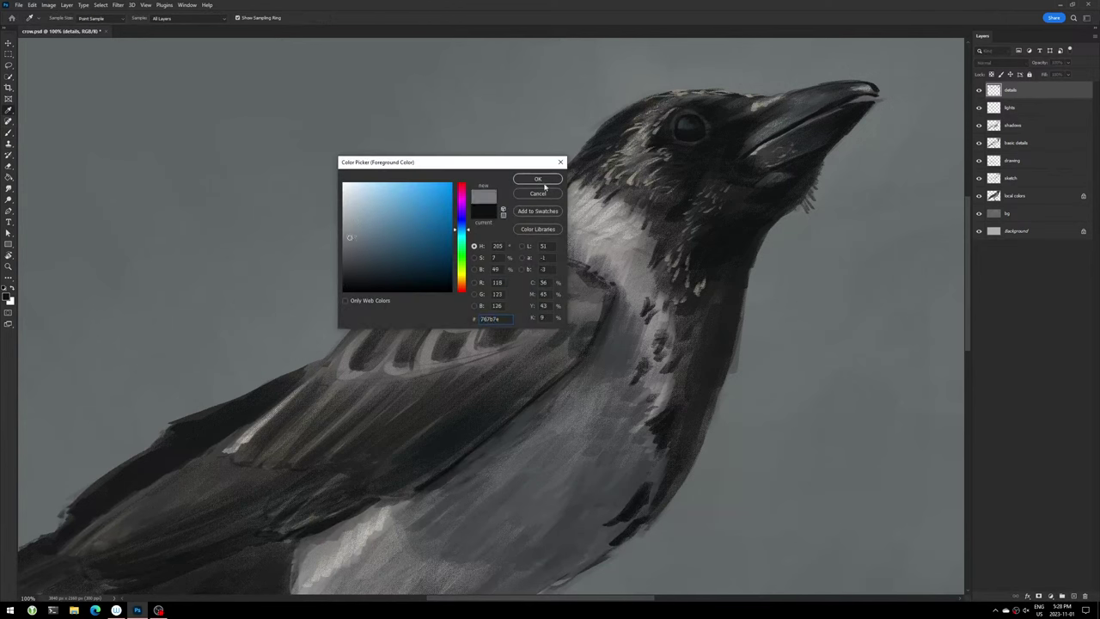
left_click(538, 178)
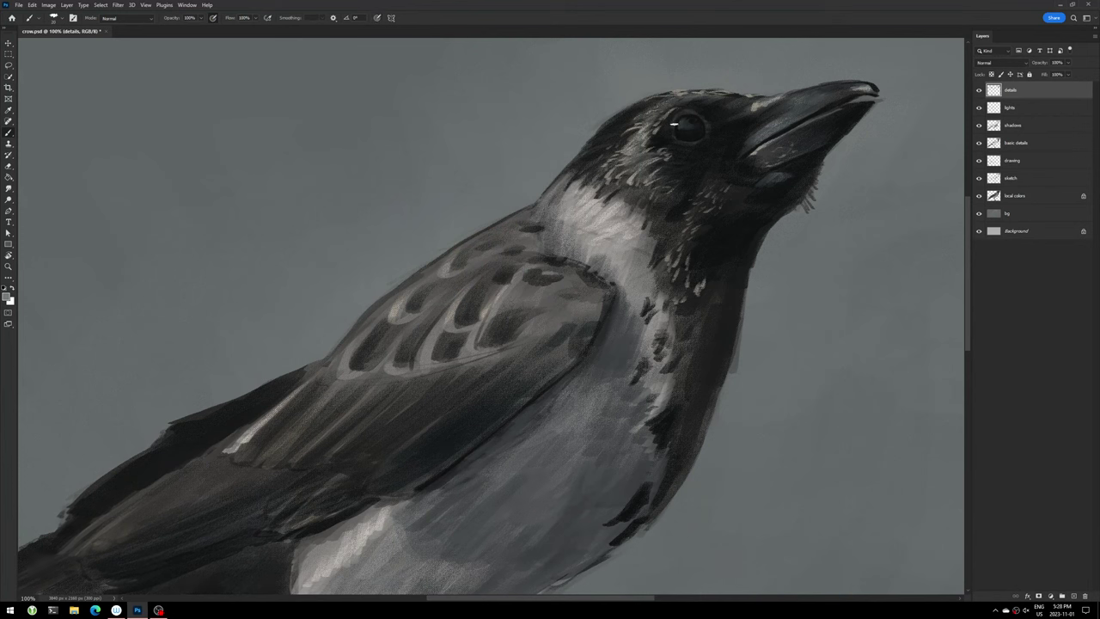
left_click(683, 124)
- Set the colour to b5bbbf and paint a bright highlight along the eye's lower edge
left_click(8, 297)
type("b5bbbf")
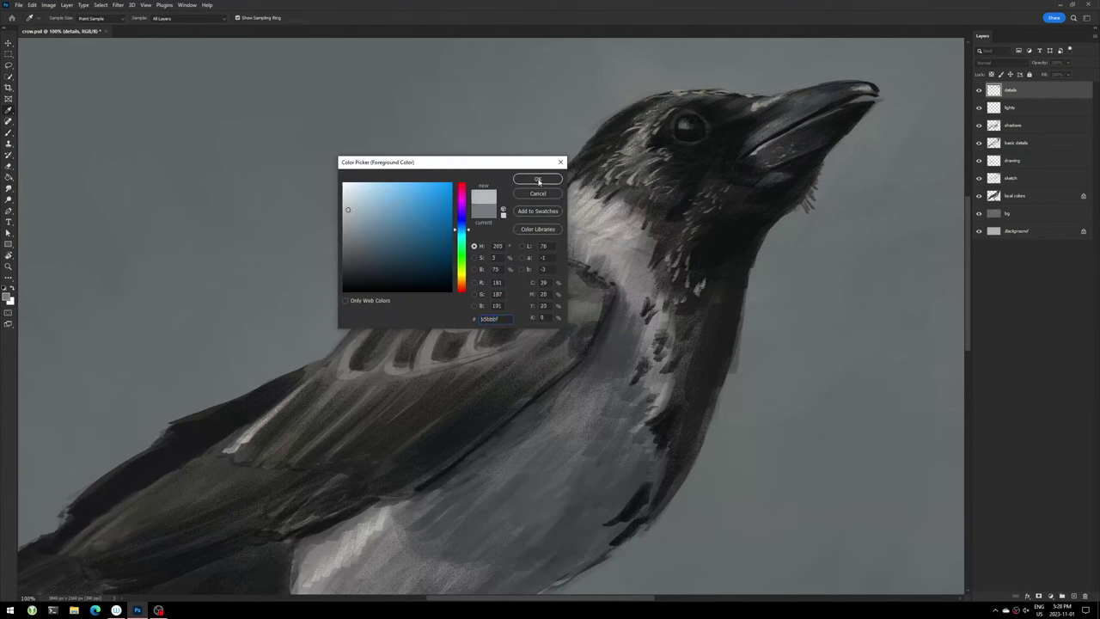
left_click(538, 180)
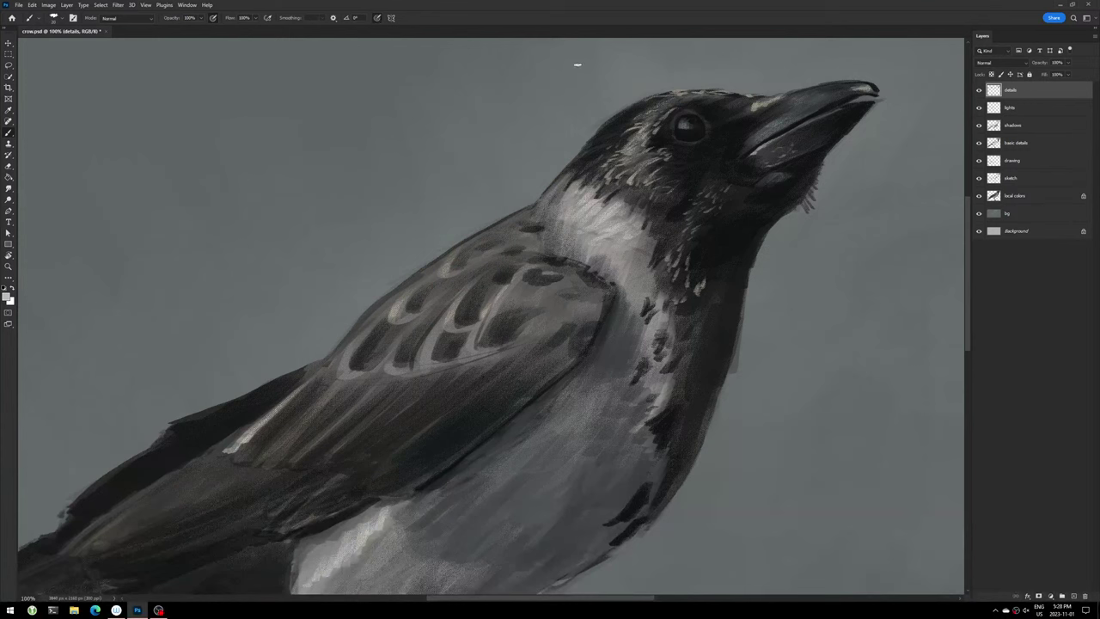
left_click_drag(685, 123, 680, 127)
key("ctrl+z")
left_click_drag(694, 141, 706, 137)
- Sample beak colours and add thin highlights along the beak tip and upper beak
left_click(829, 129, "alt")
left_click(862, 87, "alt")
left_click_drag(860, 86, 871, 87)
left_click_drag(849, 85, 836, 89)
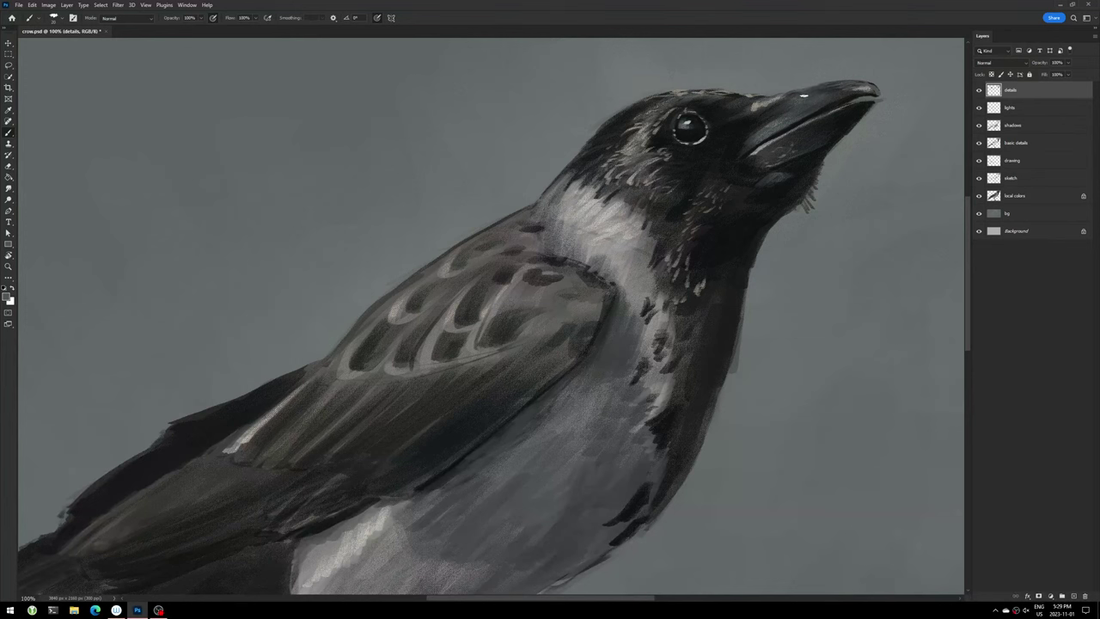
- Sample head colours and darken feathers at the beak base and below the eye
left_click(735, 101, "alt")
left_click_drag(773, 101, 749, 112)
left_click(760, 109, "alt")
left_click(729, 125, "alt")
left_click(667, 121, "alt")
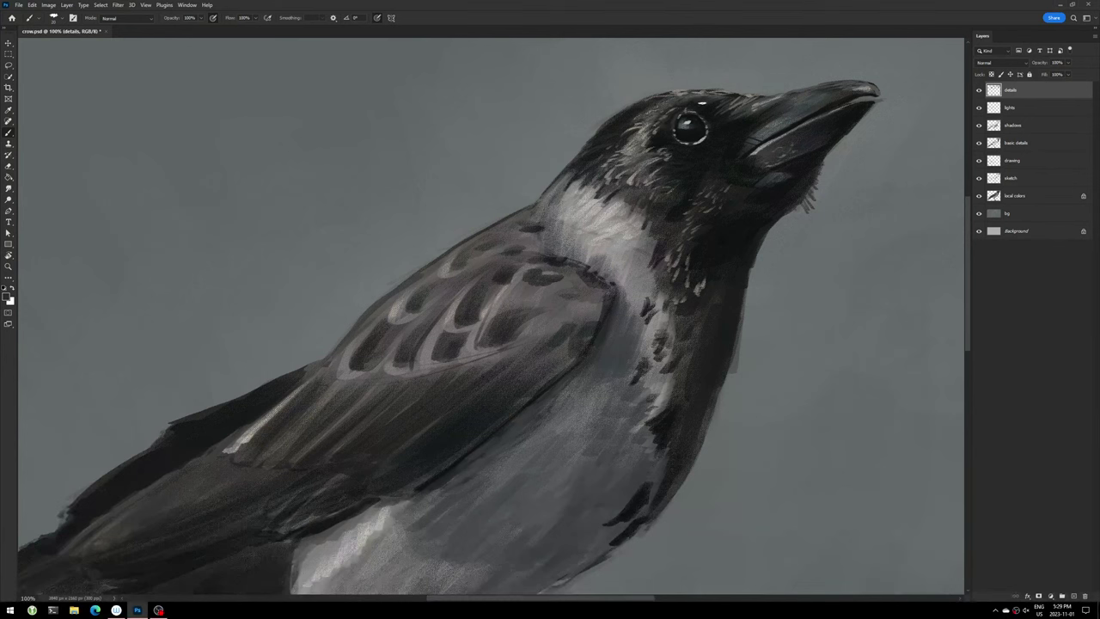
left_click(692, 127, "alt")
left_click_drag(684, 177, 673, 183)
mouse_move(620, 154)
left_mouse_down()
mouse_move(636, 159)
mouse_move(649, 140)
left_mouse_up()
- Paint small feather strokes on the crow's head and neck, then shrink the brush for fine detail
left_click_drag(607, 148, 593, 155)
left_click_drag(580, 157, 578, 179)
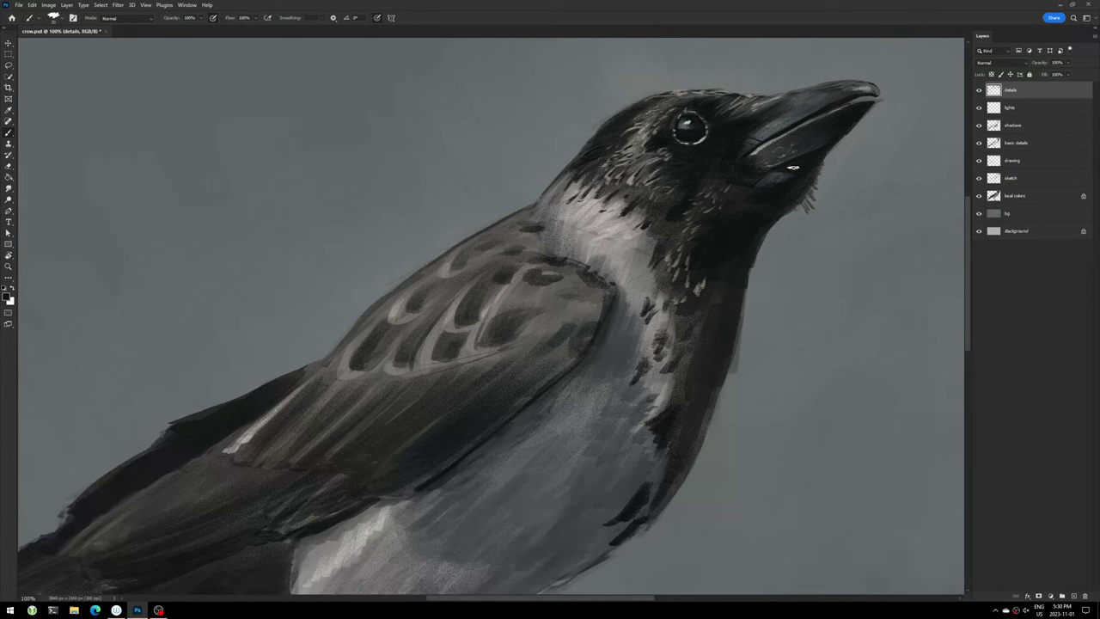
key("[")
- Paint dark throat strokes and wing-sampled grey strokes along the back, then select the basic details layer
left_click_drag(782, 221, 784, 242)
left_click_drag(541, 192, 532, 204)
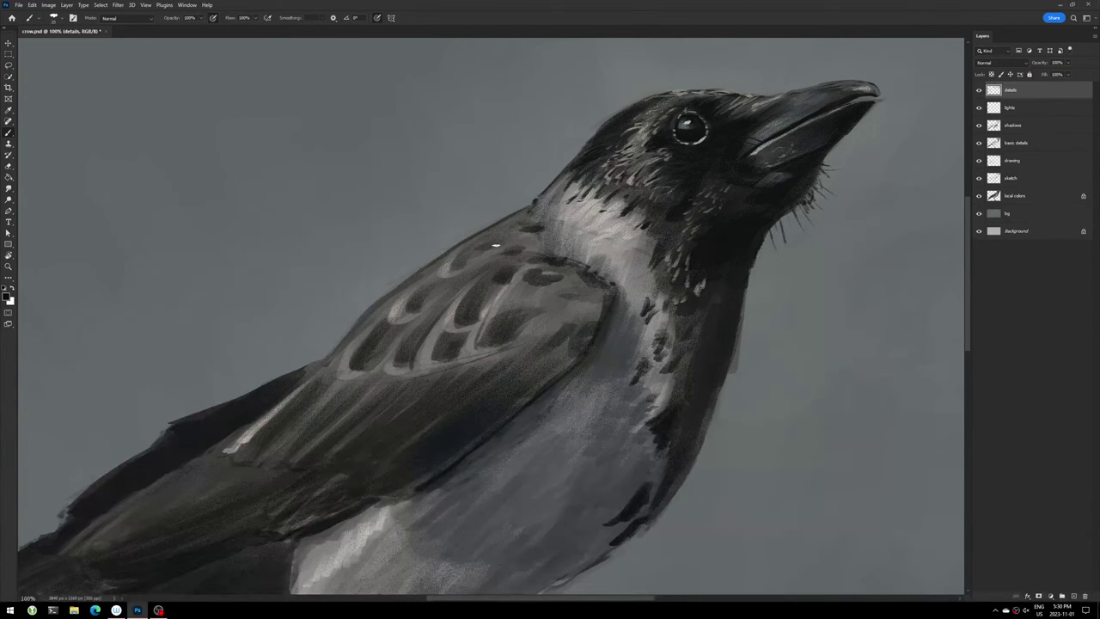
left_click(483, 261, "alt")
mouse_move(524, 220)
left_mouse_down()
mouse_move(533, 206)
mouse_move(487, 230)
left_mouse_up()
left_click_drag(430, 253, 481, 230)
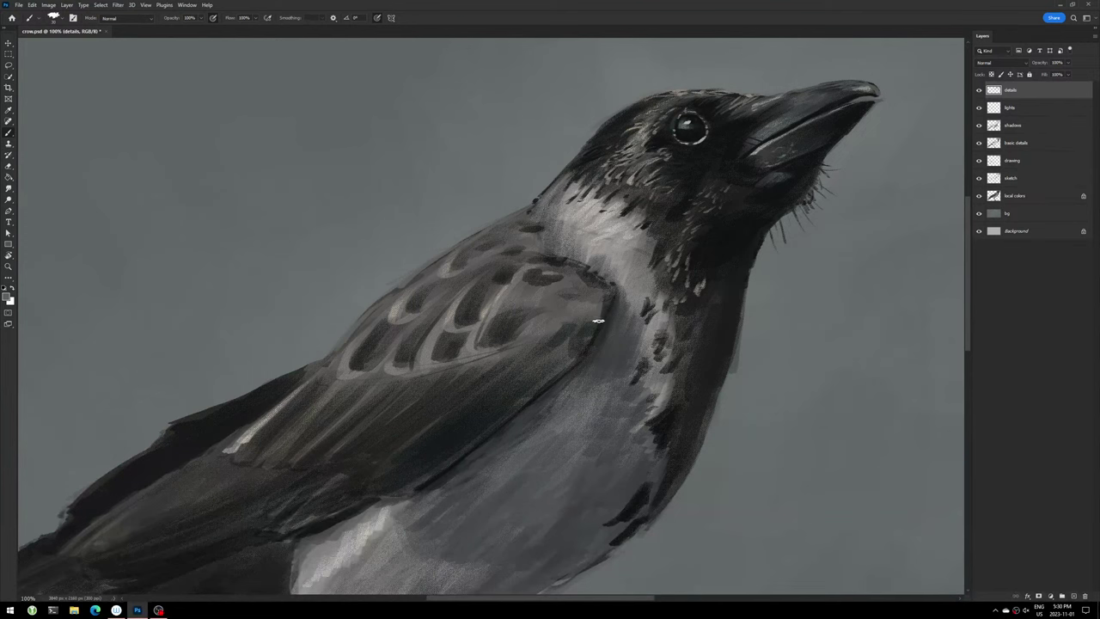
left_click(504, 329, "ctrl")
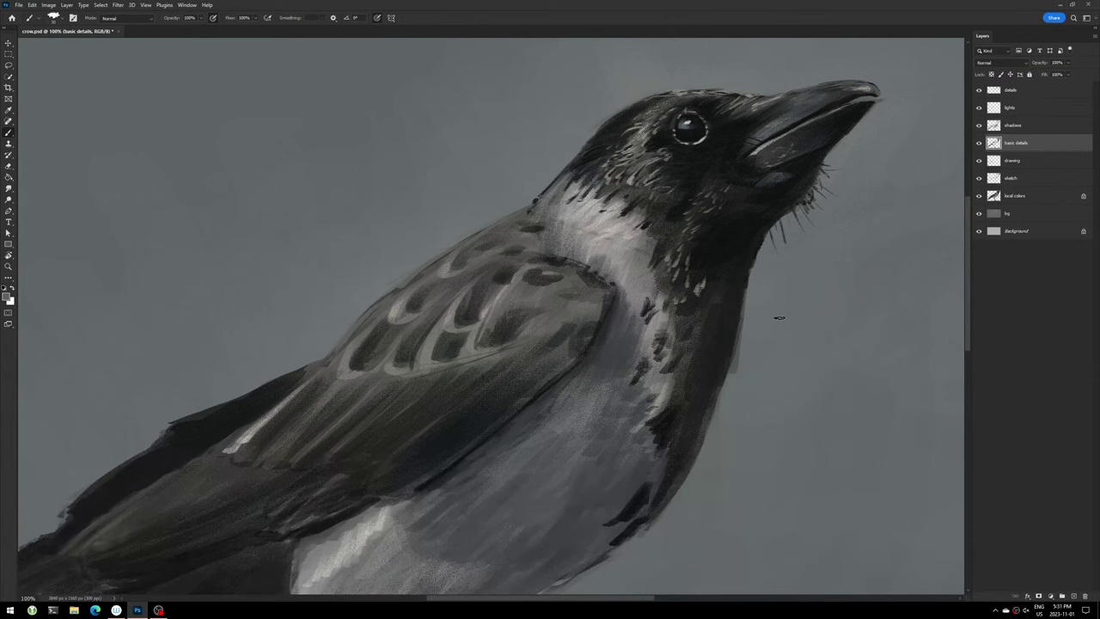
- Zoom out, reselect the details layer, and bring up the foreground colour picker at dark grey 4f4e4b
scroll(778, 320, "down", 3)
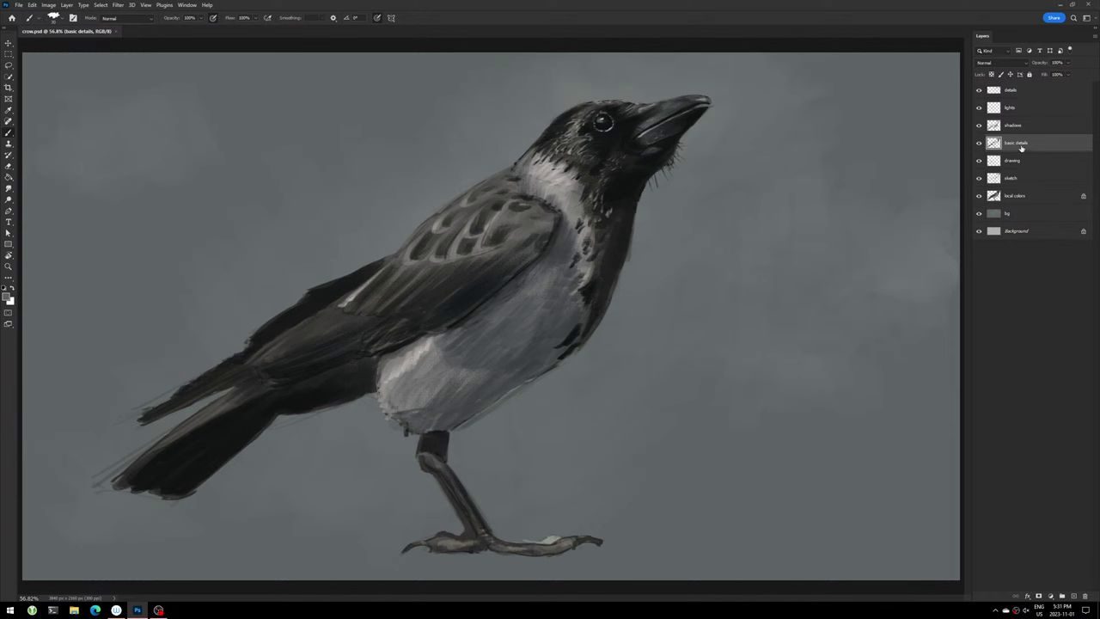
left_click(1030, 93)
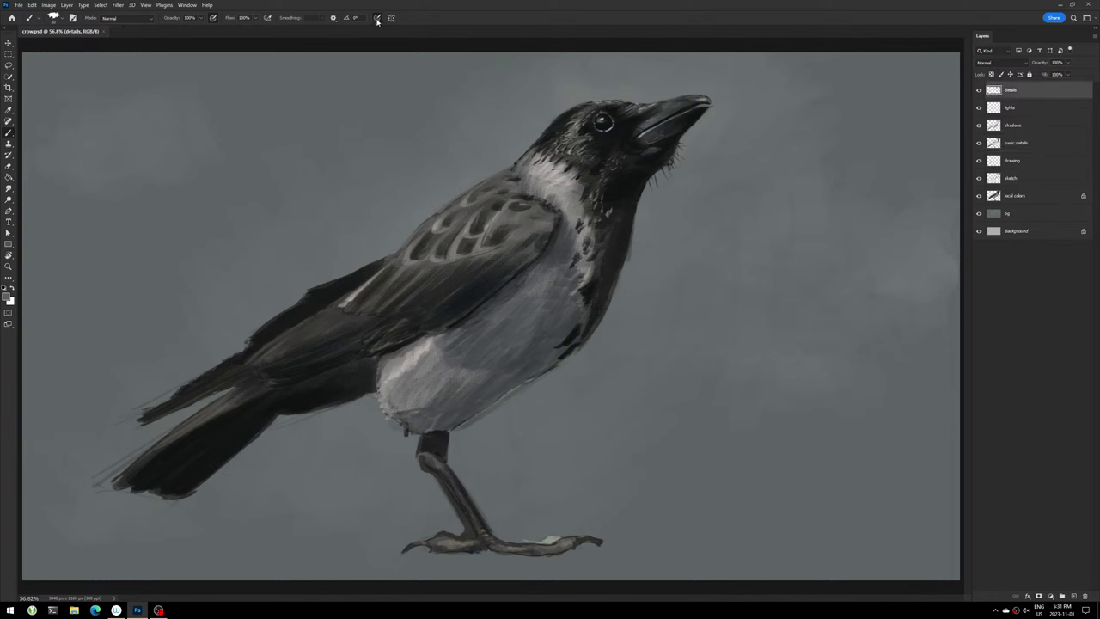
left_click(10, 300)
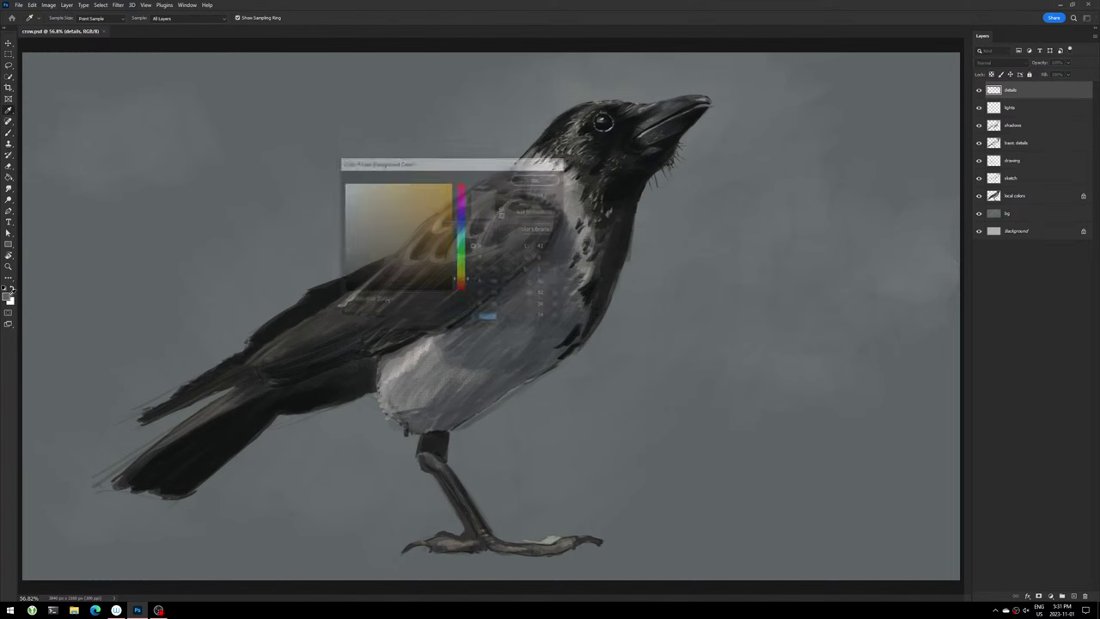
- Confirm the dark grey and paint the cast shadow under the crow's foot and toes
left_click(537, 179)
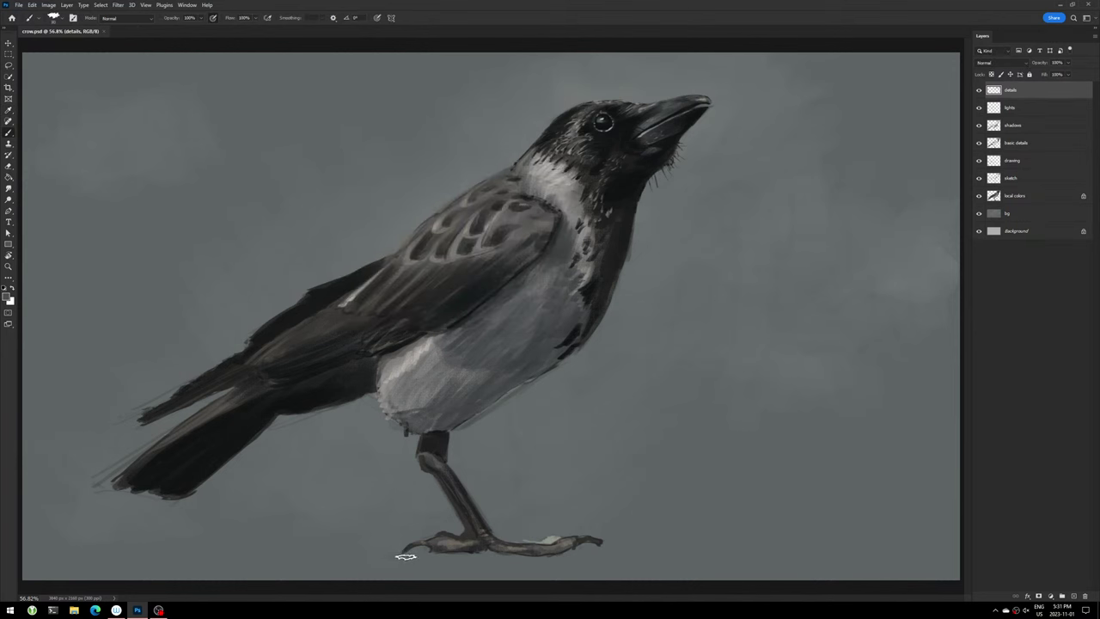
left_click_drag(405, 557, 469, 556)
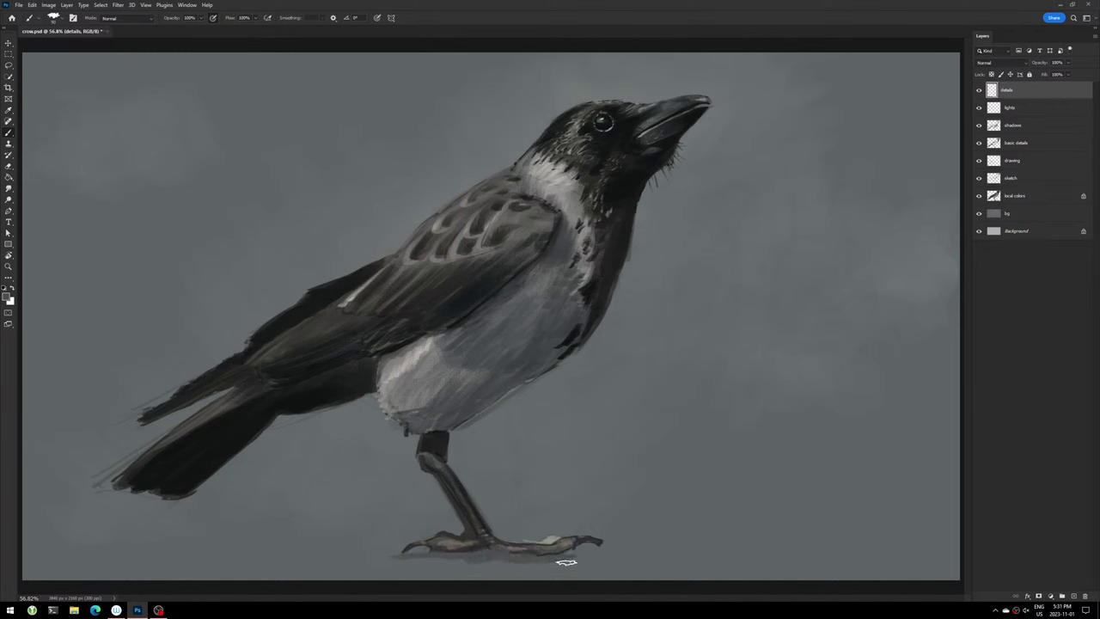
mouse_move(569, 554)
left_mouse_down()
mouse_move(603, 551)
mouse_move(678, 581)
left_mouse_up()
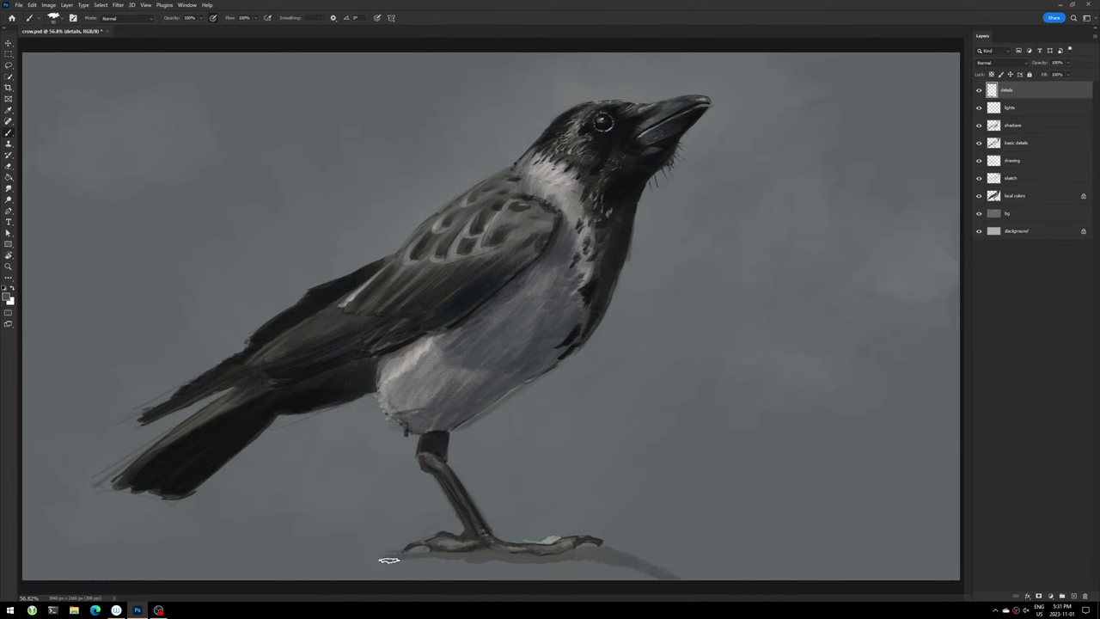
mouse_move(389, 560)
left_mouse_down()
mouse_move(337, 578)
mouse_move(486, 563)
mouse_move(385, 562)
mouse_move(401, 577)
mouse_move(614, 558)
mouse_move(666, 582)
mouse_move(529, 572)
mouse_move(611, 563)
left_mouse_up()
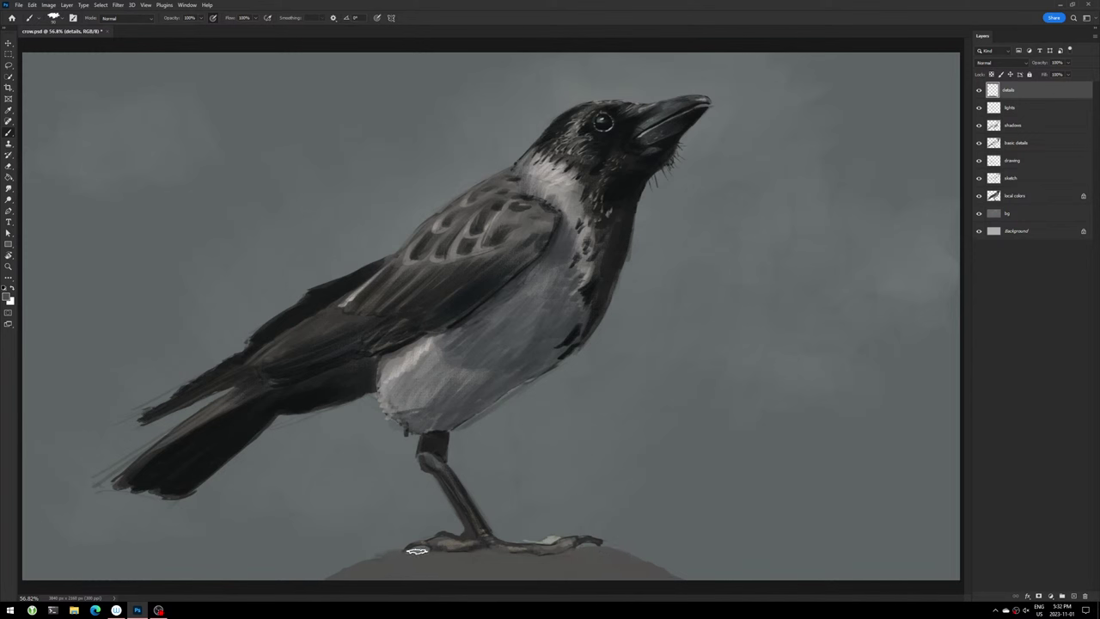
- Paint lighter grey strokes texturing the rounded rock beneath the feet
left_click(8, 297)
key("Return")
mouse_move(398, 564)
left_mouse_down()
mouse_move(356, 572)
mouse_move(418, 559)
left_mouse_up()
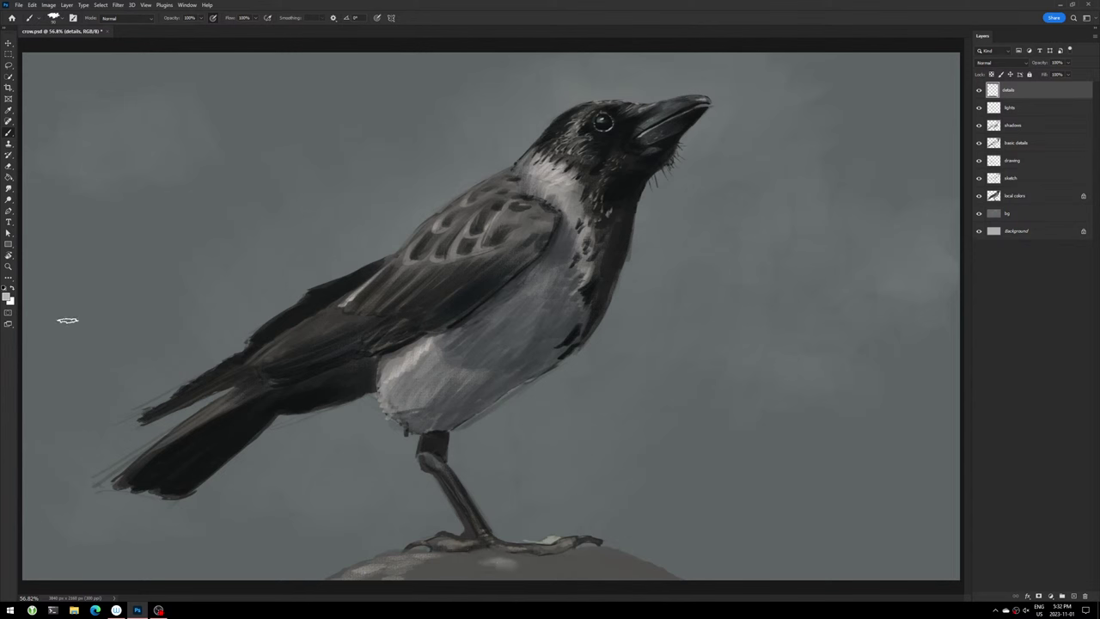
- Set the foreground colour to warm dark grey 4d493f and save crow.psd
left_click(8, 297)
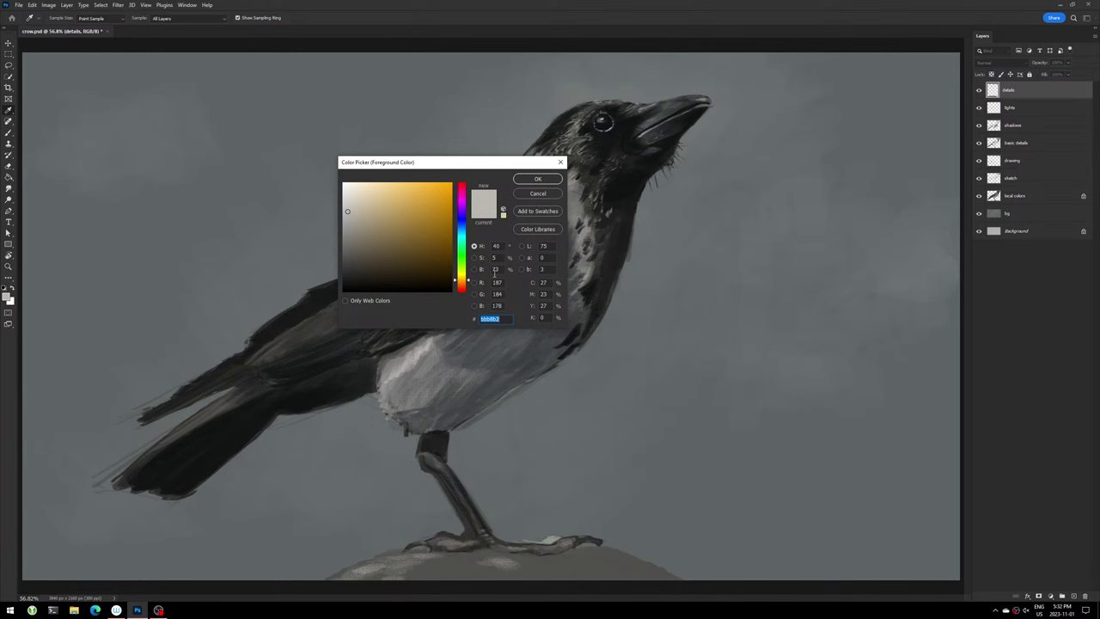
left_click(594, 563)
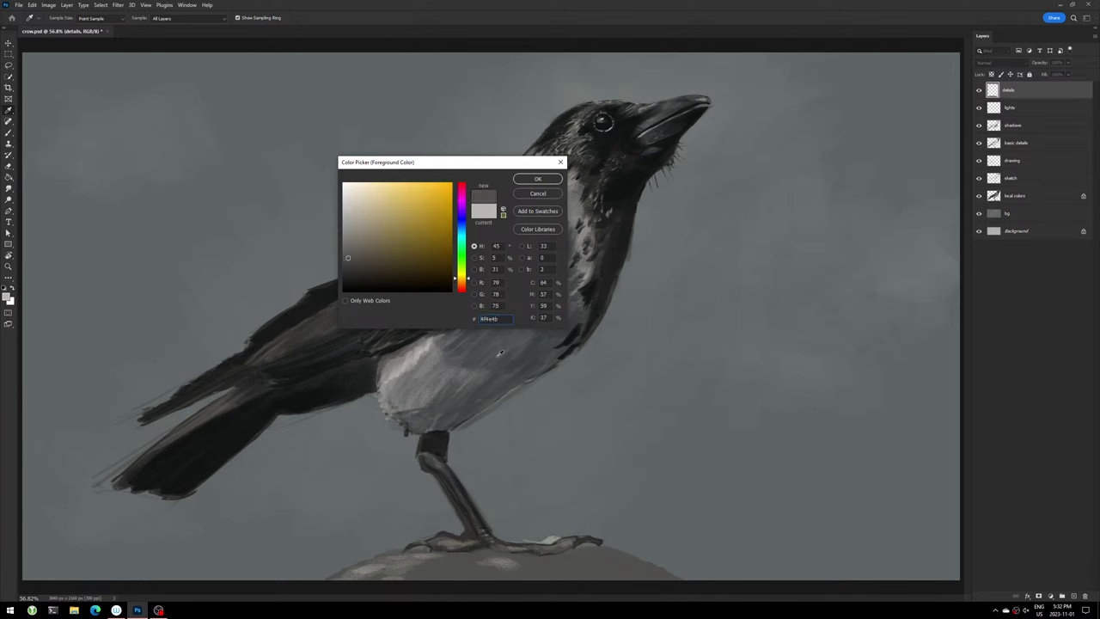
left_click(357, 260)
left_click(547, 182)
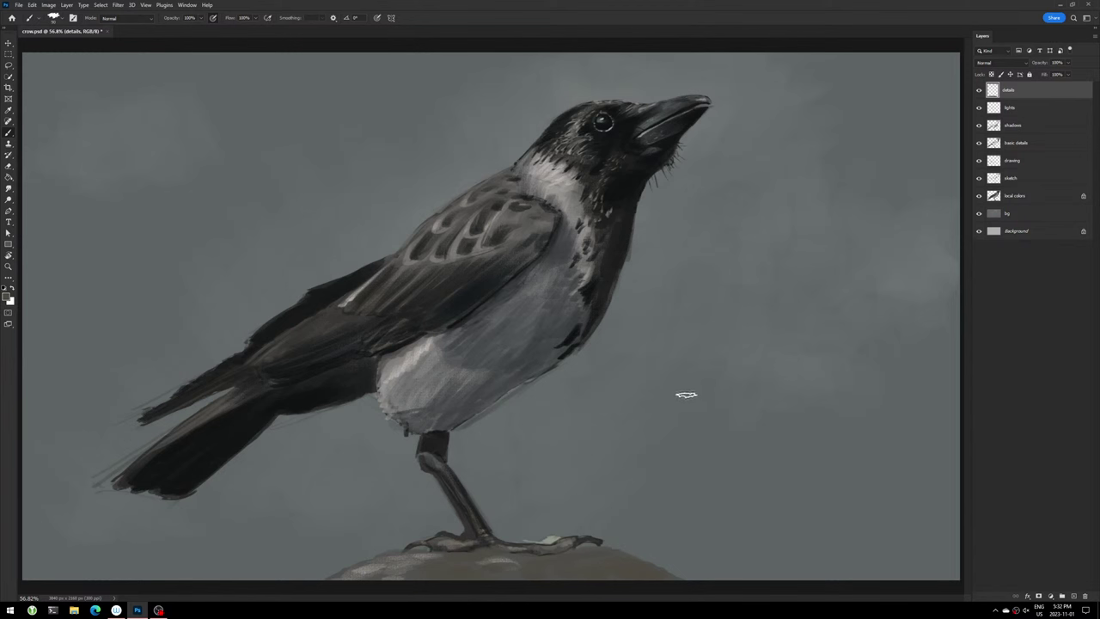
key("ctrl+s")
key("ctrl")
key("ctrl")
- Confirm a new foreground colour and brush light feather-edge markings across the wing
left_click(7, 296)
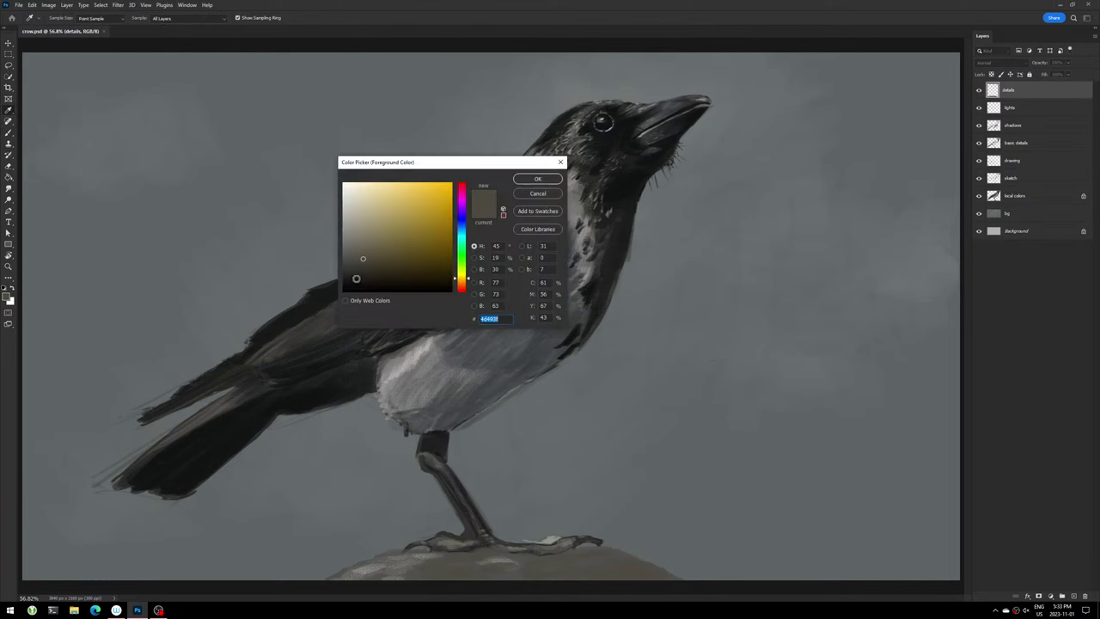
left_click(526, 181)
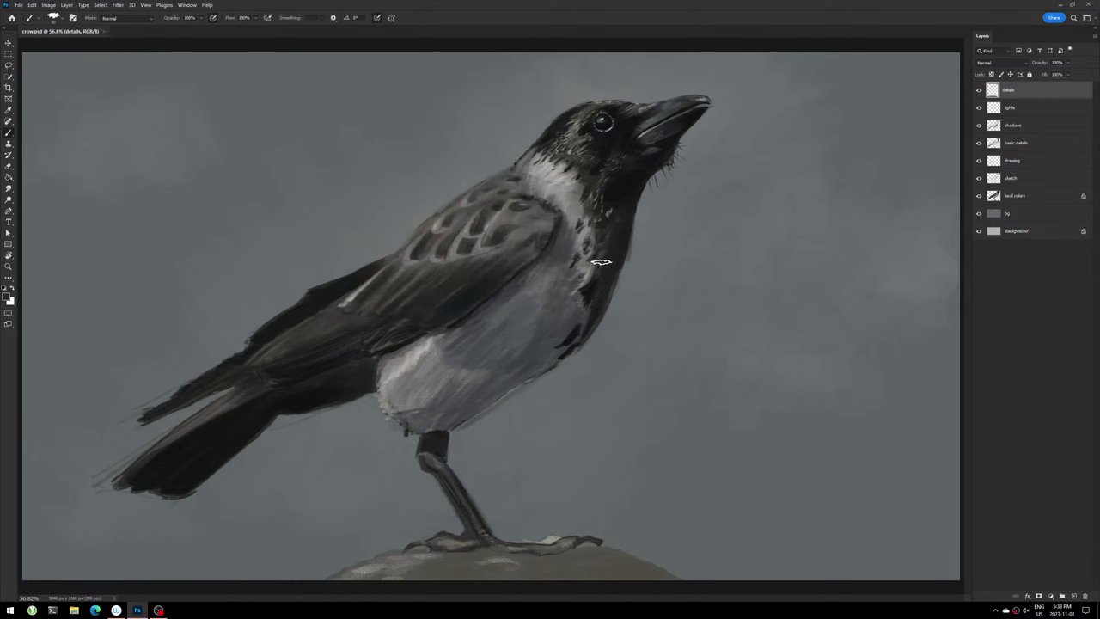
left_click_drag(418, 242, 401, 256)
left_click_drag(431, 237, 447, 261)
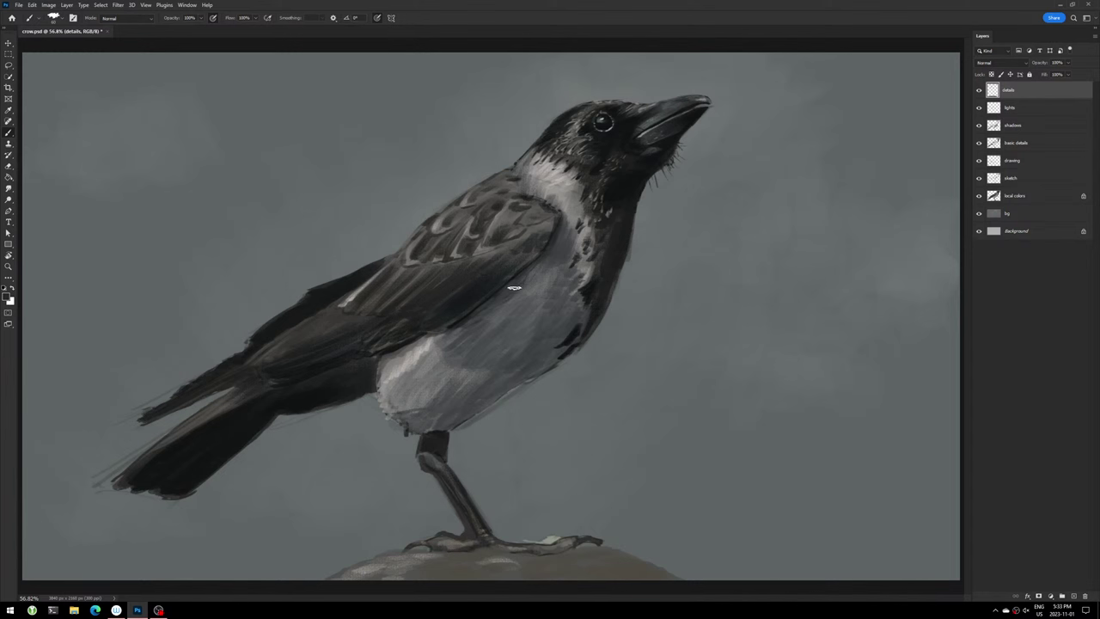
- Set the foreground colour to grey-teal 647577 by shifting the hue toward cyan
left_click(8, 296)
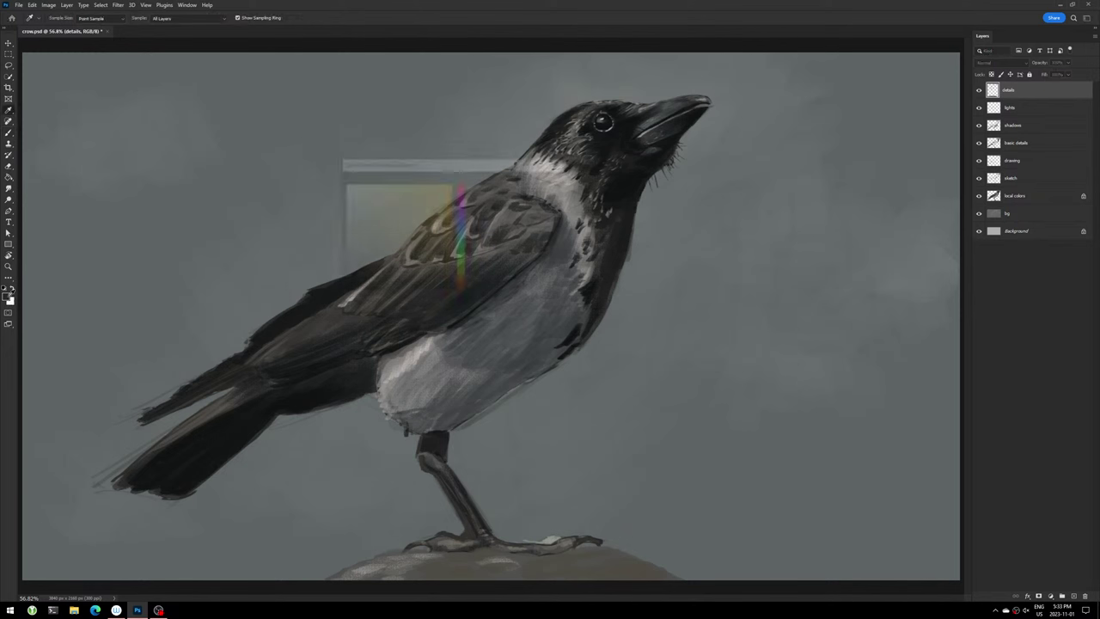
left_click(462, 236)
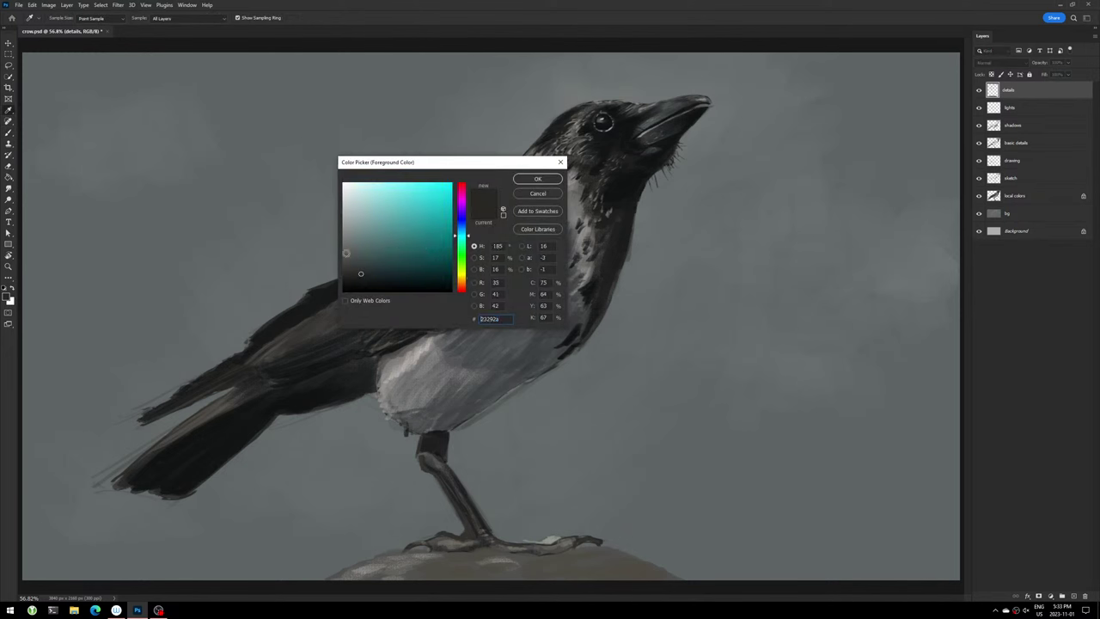
left_click(360, 240)
left_click(539, 179)
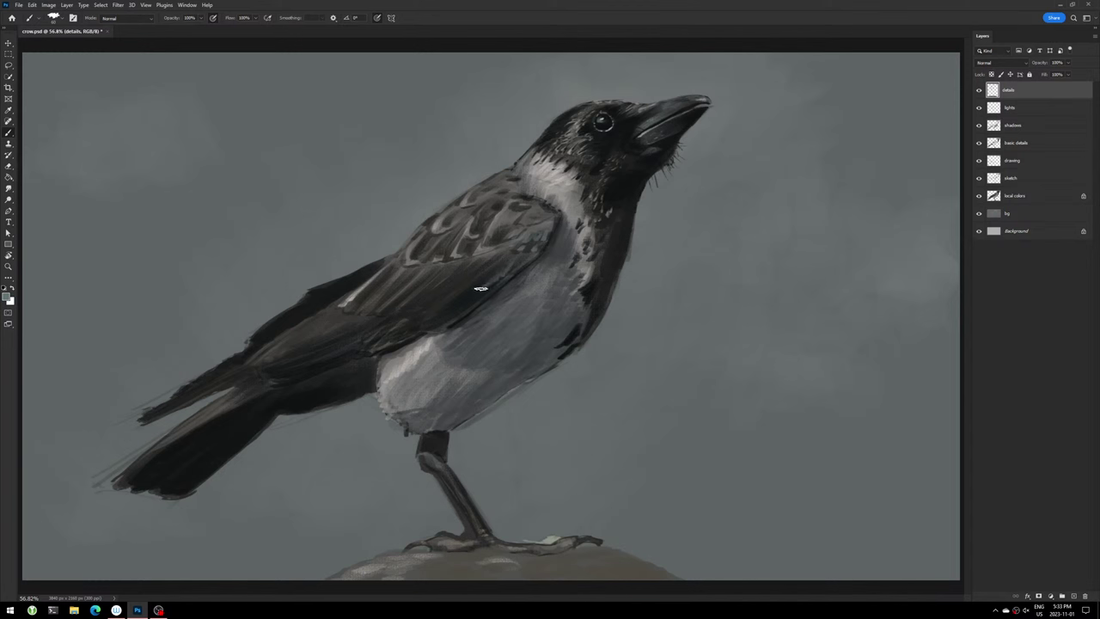
- Brush bluish-grey highlights along the wing edges and the upper and lower tail feathers
left_click_drag(489, 283, 467, 295)
left_click_drag(456, 296, 482, 273)
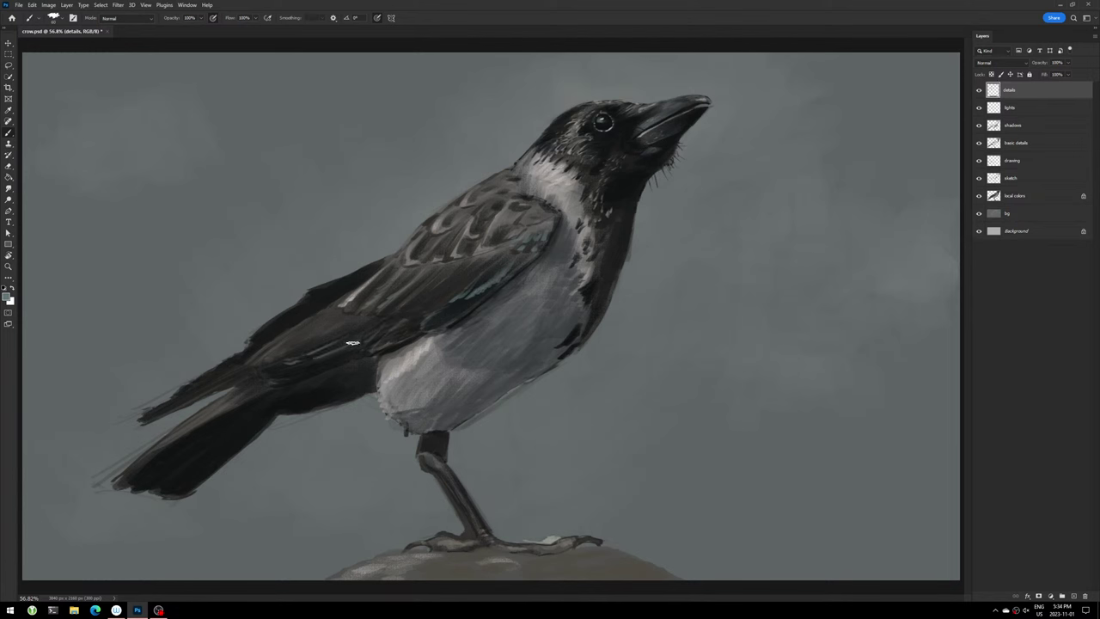
left_click_drag(350, 344, 302, 371)
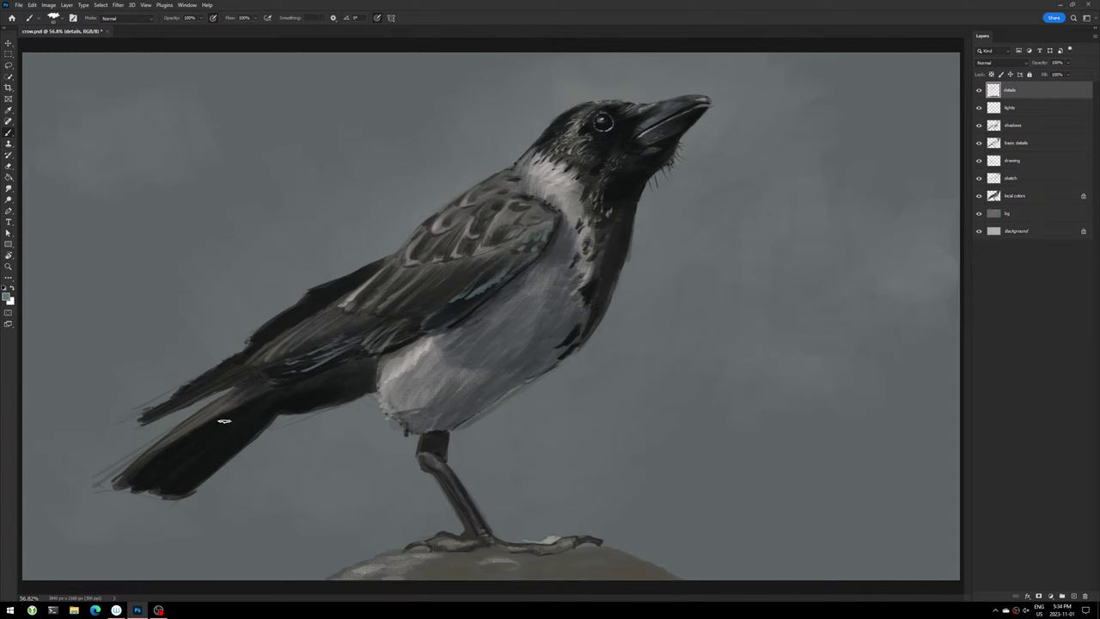
left_click_drag(254, 400, 178, 440)
left_click_drag(232, 400, 147, 453)
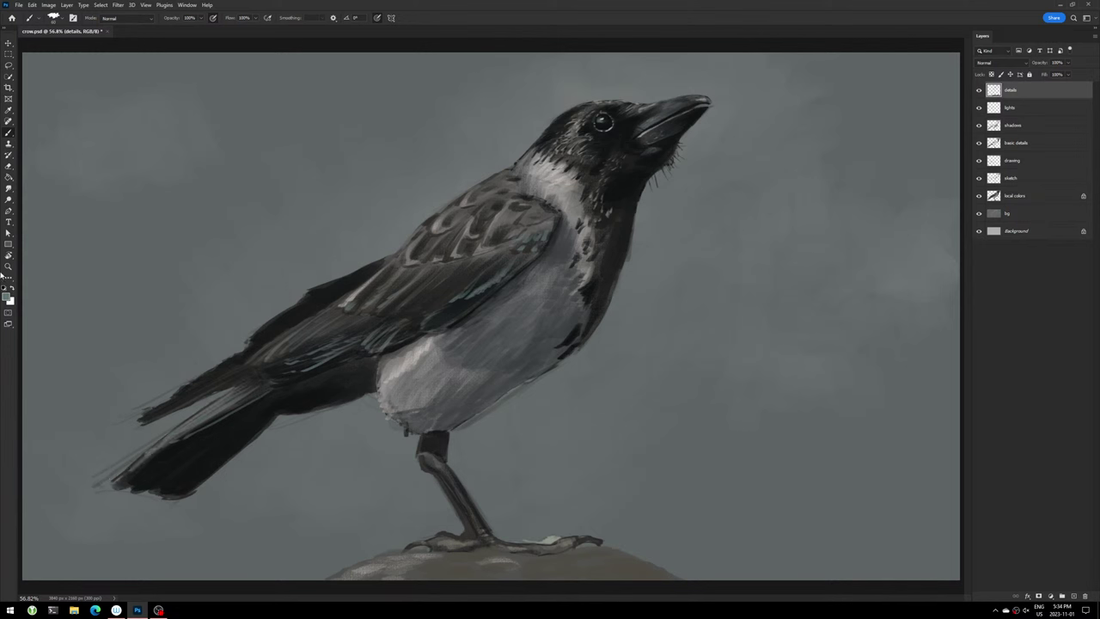
- Switch the foreground colour to a darker, then near-black teal
left_click(8, 296)
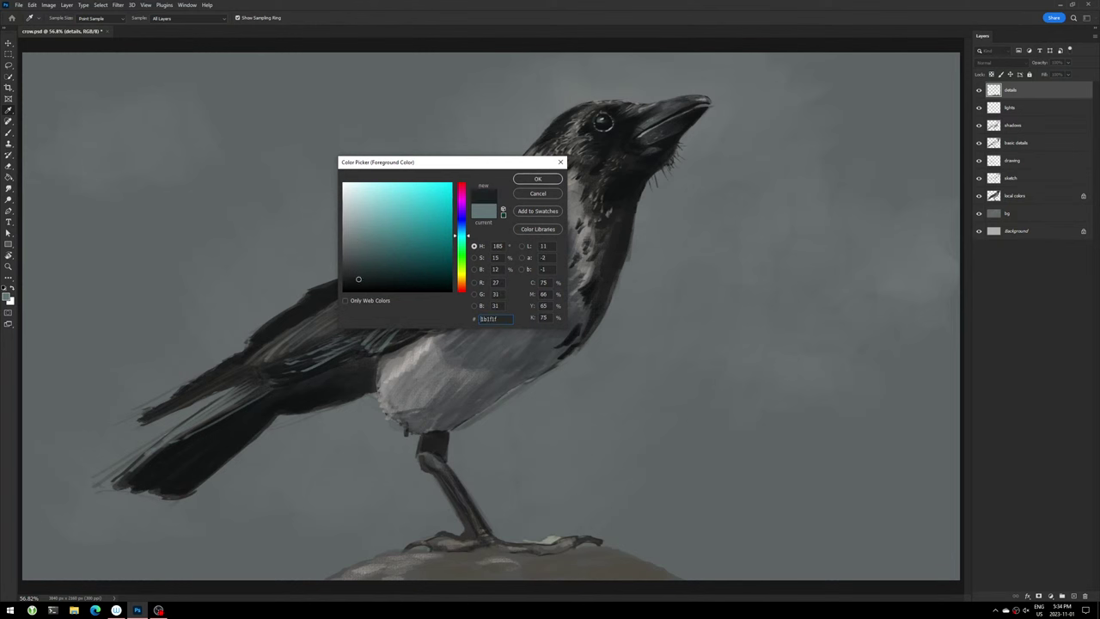
left_click(543, 181)
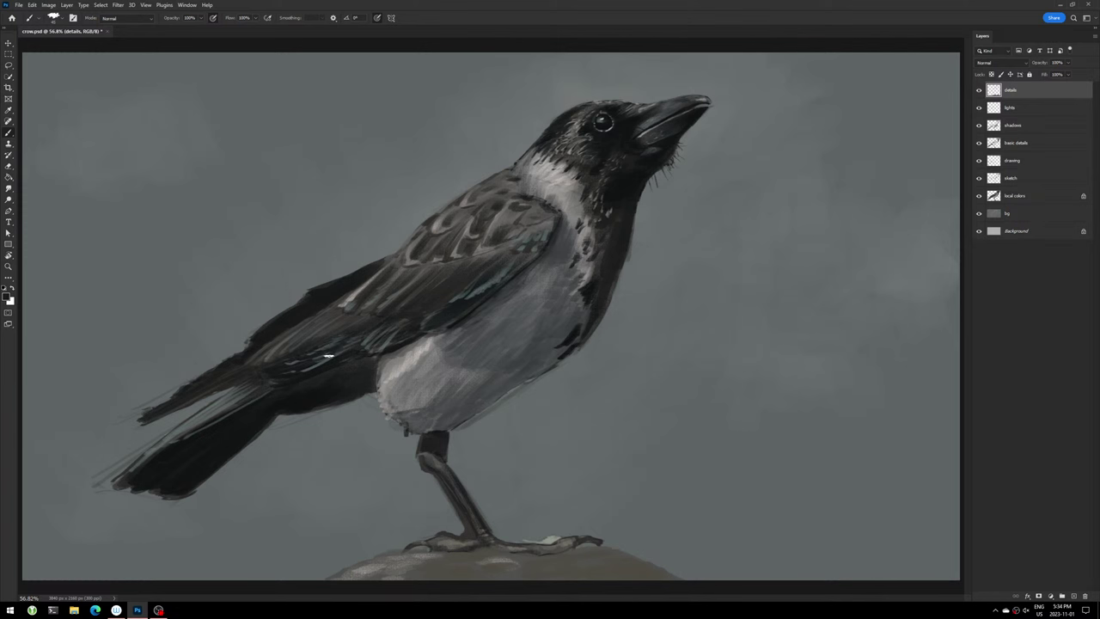
left_click(9, 297)
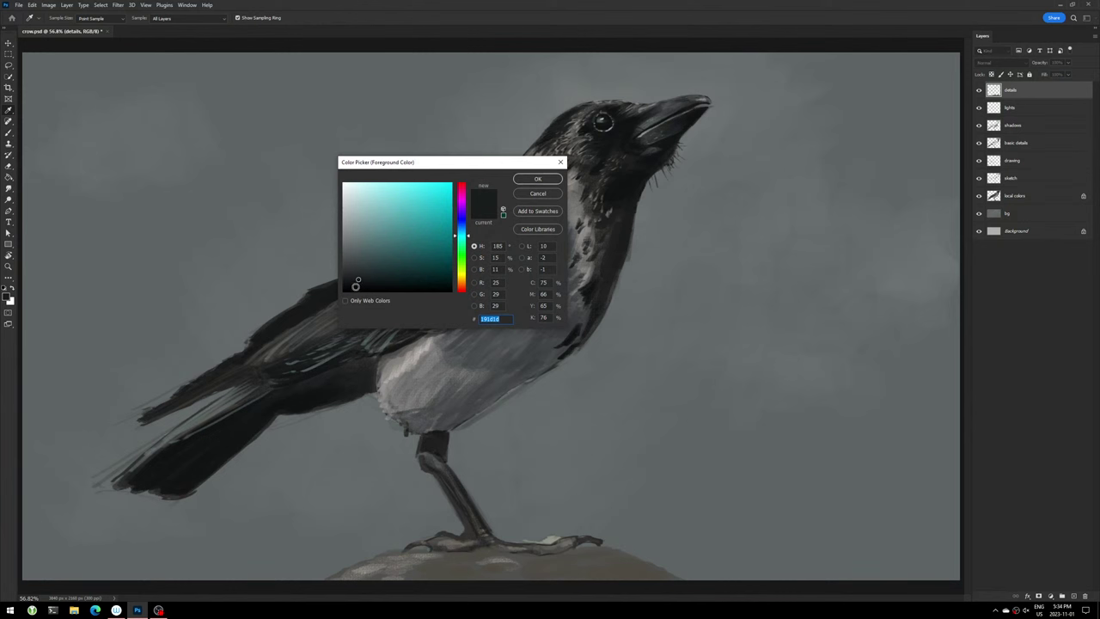
left_click(538, 181)
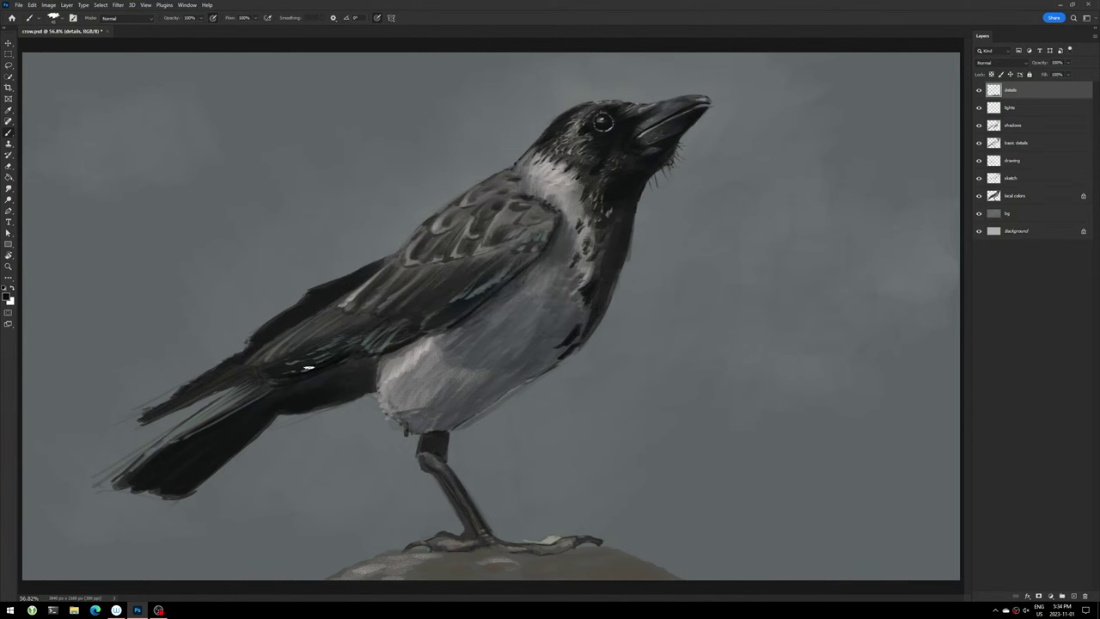
- Paint strokes along the lower wing feathers and the wing edge
left_click_drag(342, 345, 282, 371)
left_click_drag(341, 343, 261, 367)
left_click_drag(342, 320, 257, 365)
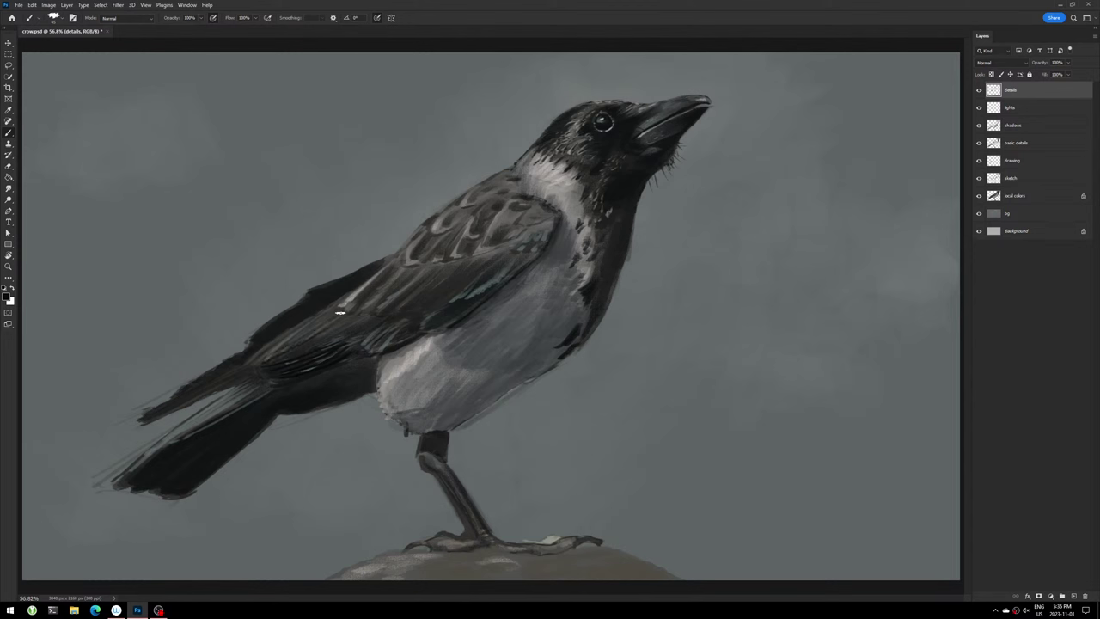
left_click_drag(342, 306, 258, 352)
left_click_drag(405, 280, 362, 312)
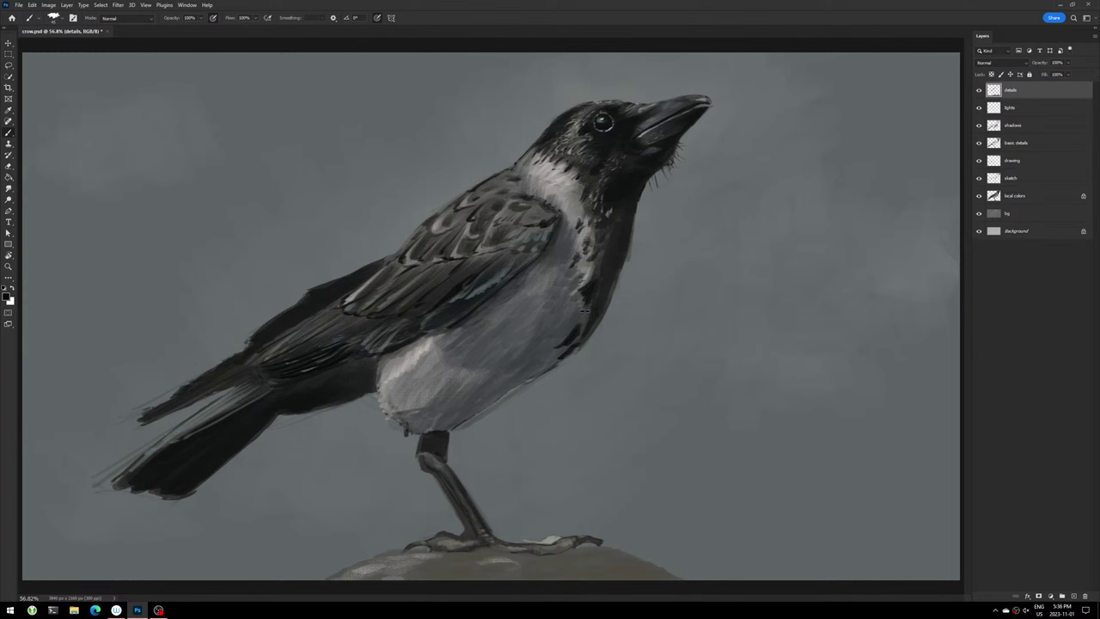
- Darken the upper wing edge and lay dark strokes along the tail's upper edge
left_click_drag(400, 253, 348, 287)
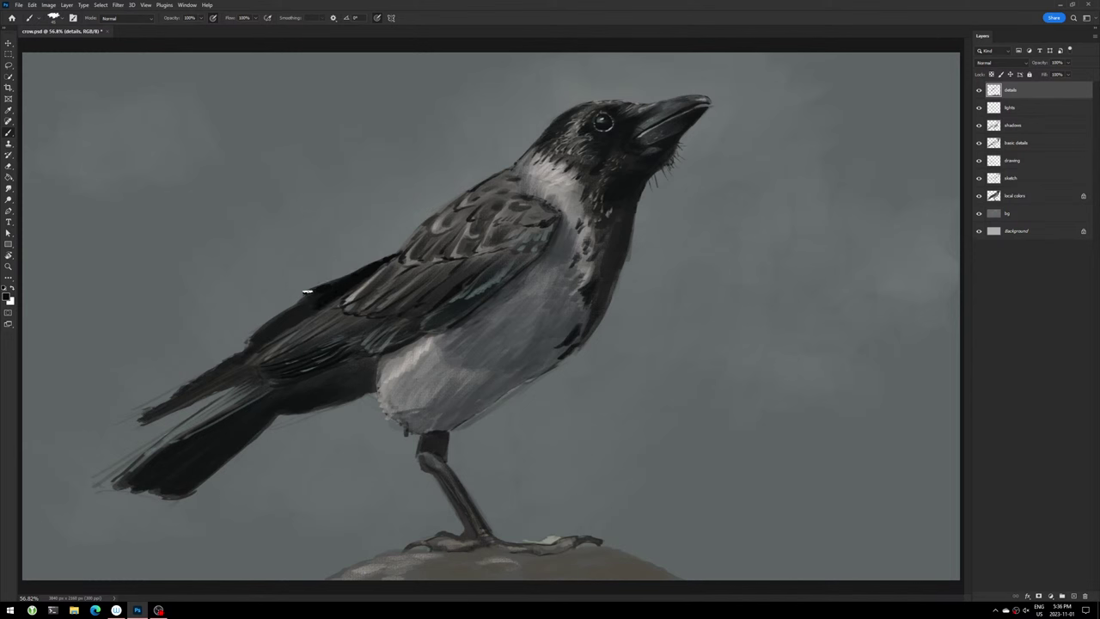
left_click_drag(307, 292, 340, 277)
left_click_drag(258, 331, 315, 295)
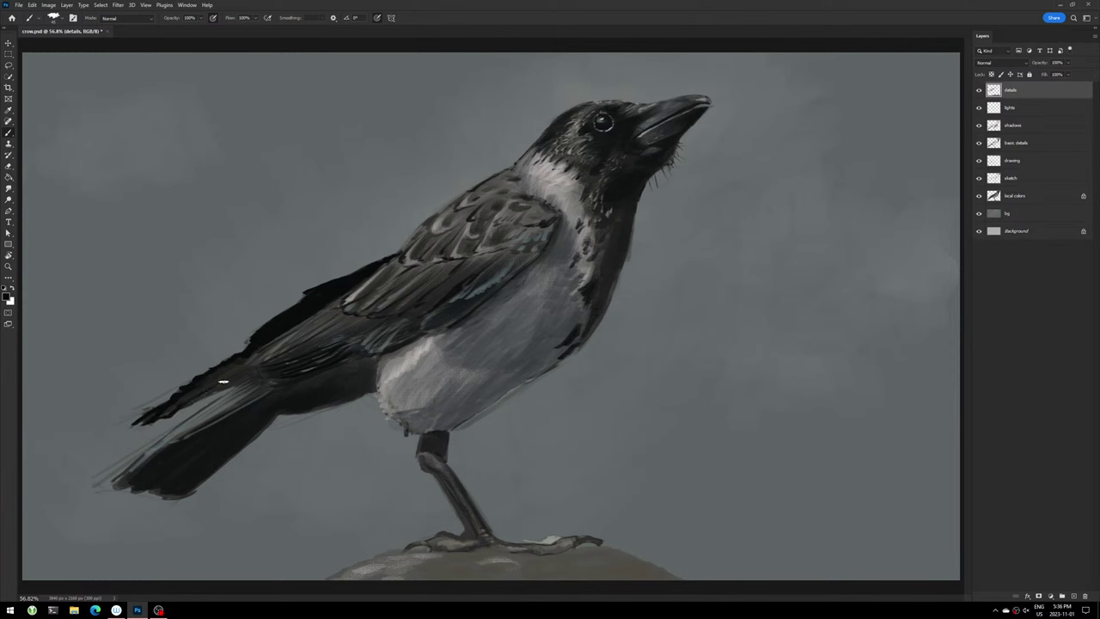
left_click_drag(248, 371, 163, 414)
left_click_drag(236, 362, 182, 399)
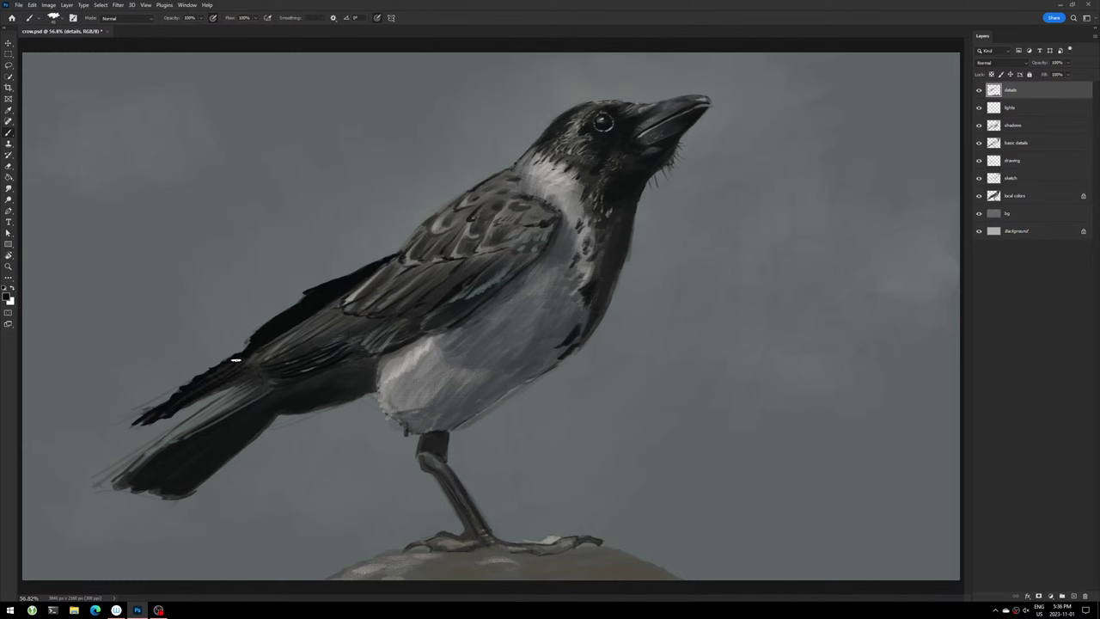
left_click_drag(237, 362, 194, 385)
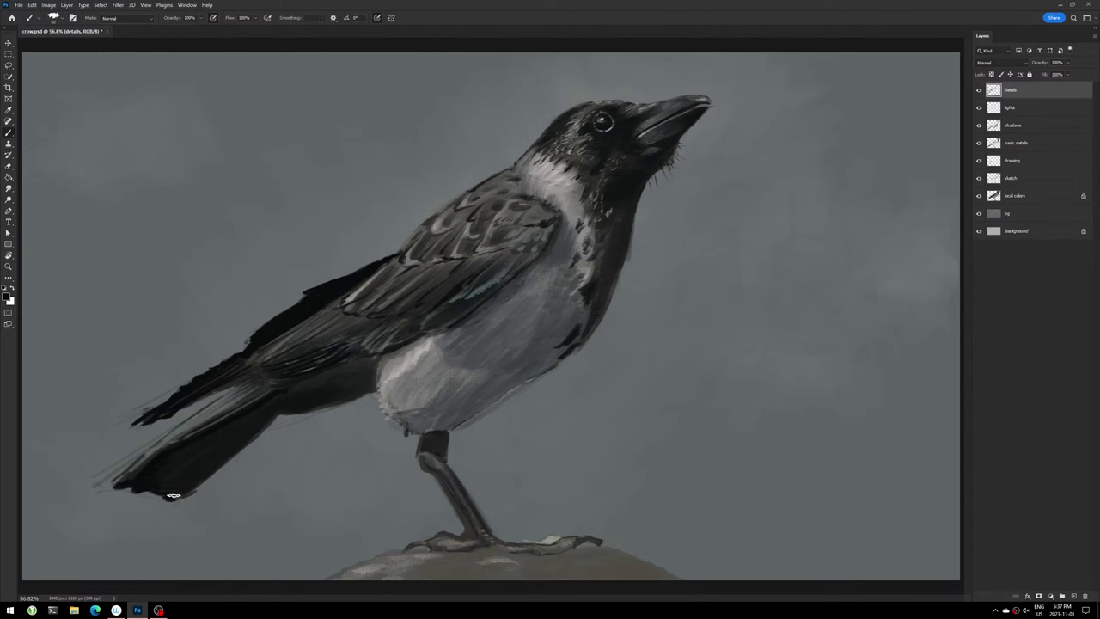
- Darken the tail tip, paint the top of the leg black, and save the painting
mouse_move(174, 496)
left_mouse_down()
mouse_move(209, 462)
mouse_move(184, 483)
mouse_move(189, 452)
mouse_move(189, 472)
mouse_move(179, 459)
left_mouse_up()
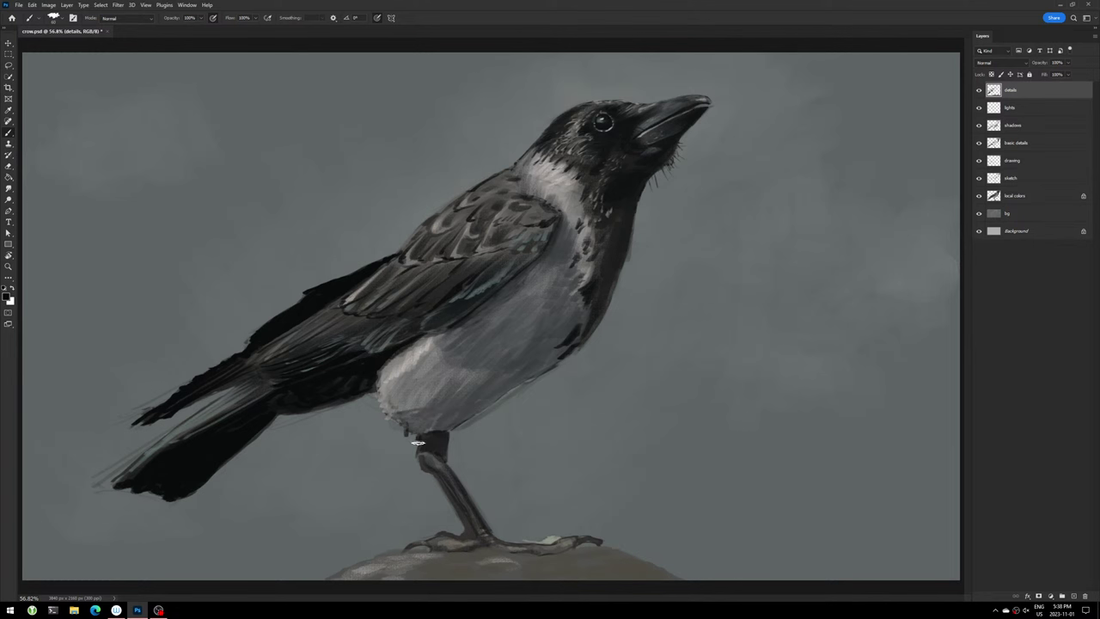
left_click_drag(420, 444, 435, 439)
key("ctrl+s")
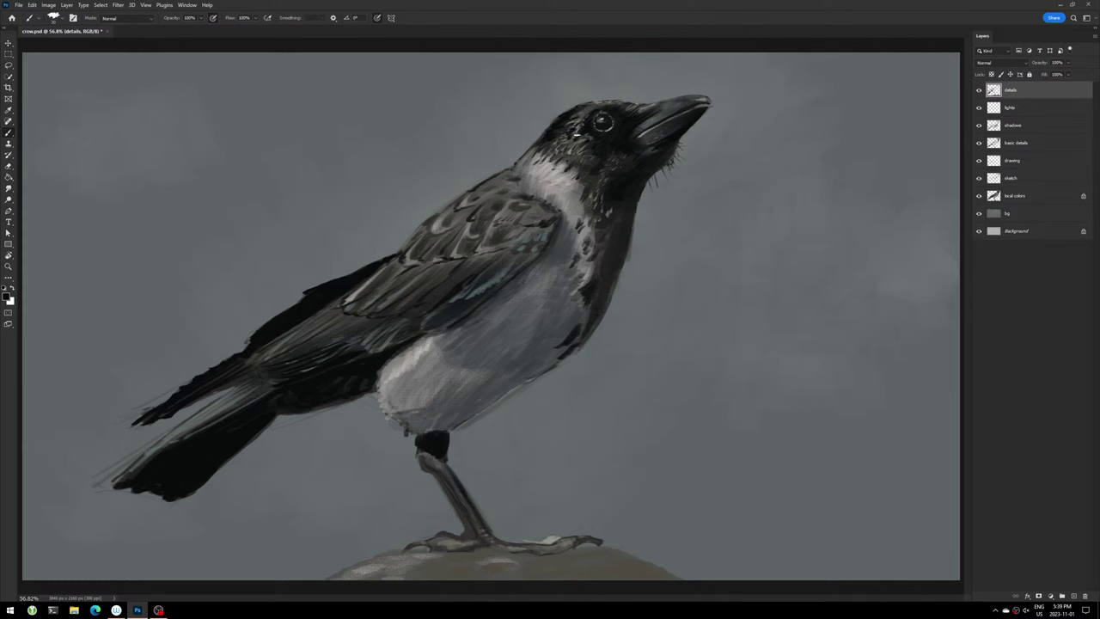
- Darken the feathers around the crow's eye, pick a lighter colour, and save
left_click_drag(571, 148, 593, 134)
mouse_move(569, 142)
left_mouse_down()
mouse_move(575, 125)
mouse_move(585, 171)
left_mouse_up()
left_click(475, 218, "alt")
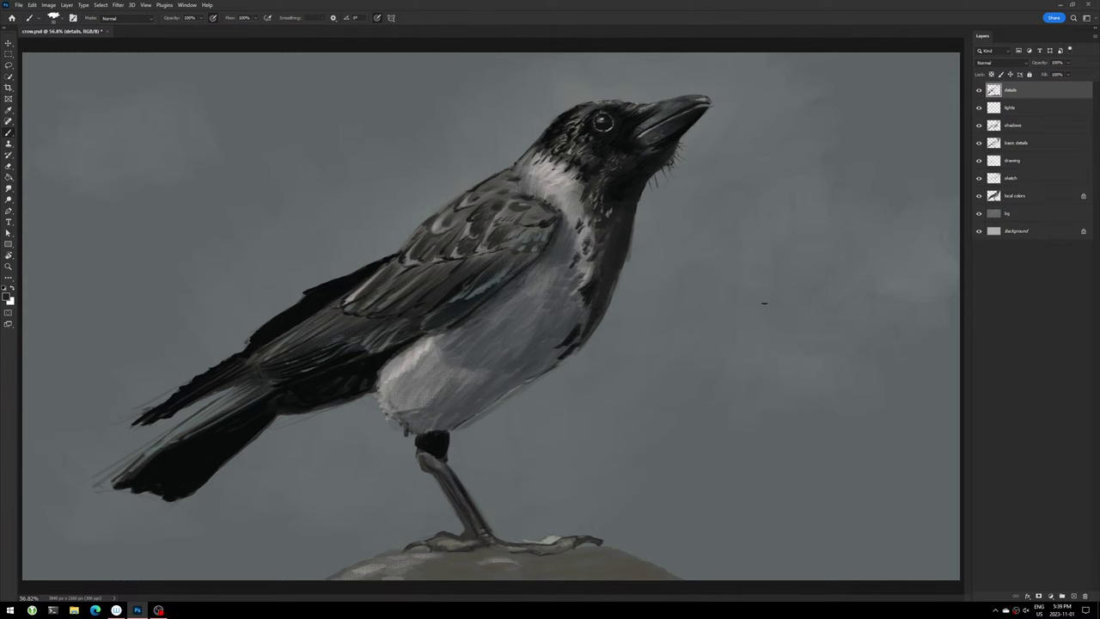
key("ctrl+s")
- Add bright highlights on the beak and the top of the leg, then save
left_click_drag(677, 131, 659, 136)
left_click_drag(425, 459, 437, 465)
key("ctrl+s")
- Sample the dark tail colour and paint four dark feather strokes down the crow's tail
left_click(229, 391, "alt")
left_click_drag(247, 379, 176, 432)
left_click_drag(256, 379, 181, 428)
left_click_drag(253, 390, 180, 434)
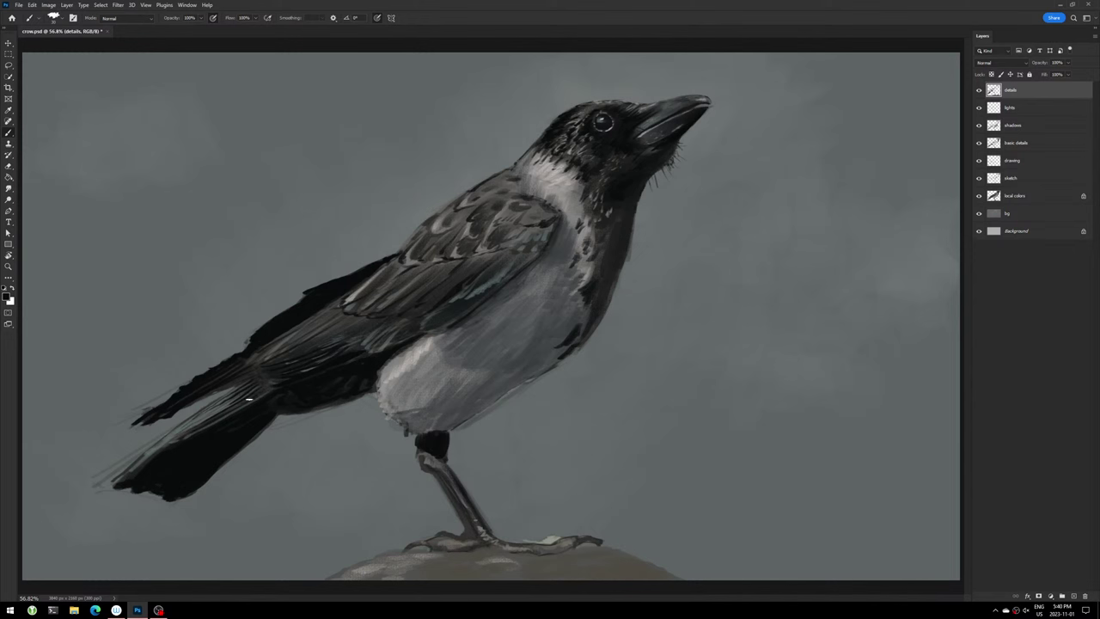
left_click_drag(249, 397, 184, 435)
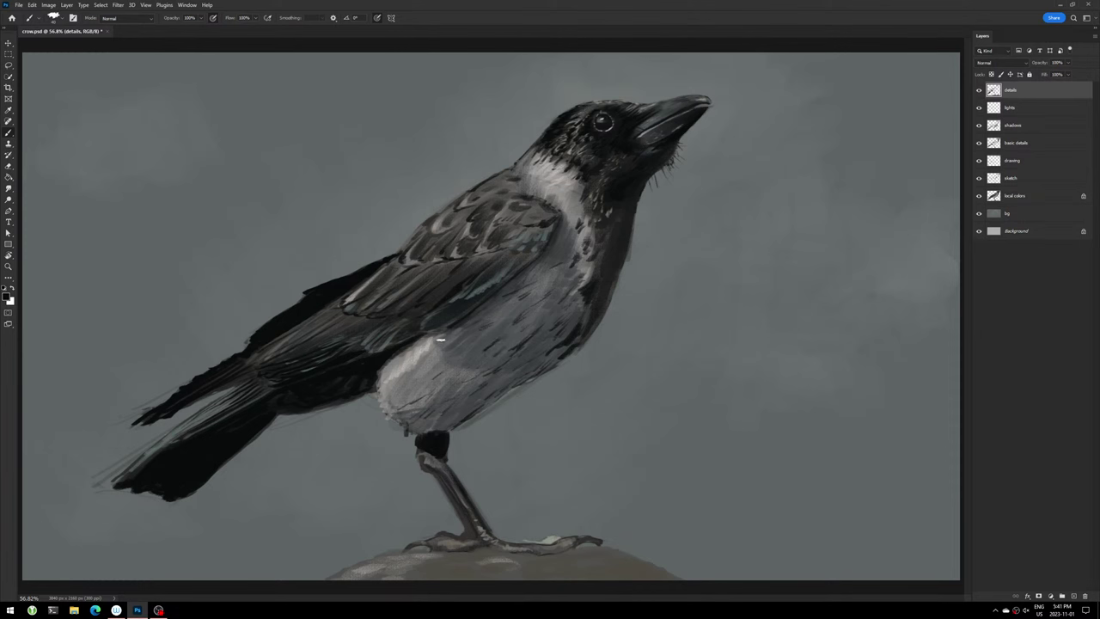
- Sample the pale belly colour, then make the Multiply 'shadows' layer active
key("alt")
left_click(394, 383, "alt")
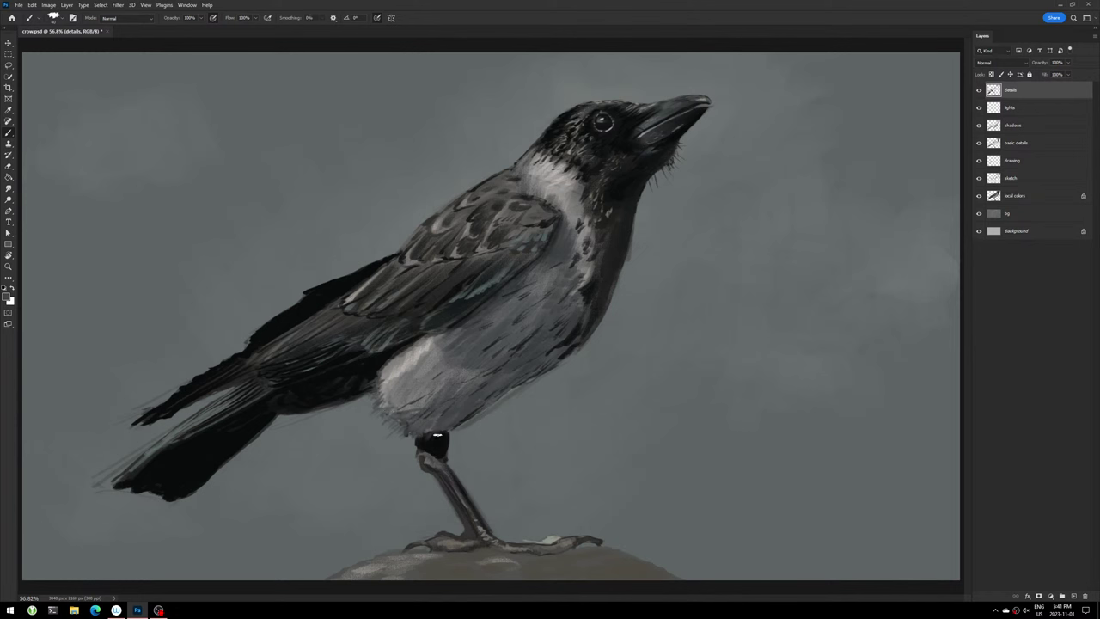
key("alt+bracketleft")
key("alt+bracketleft")
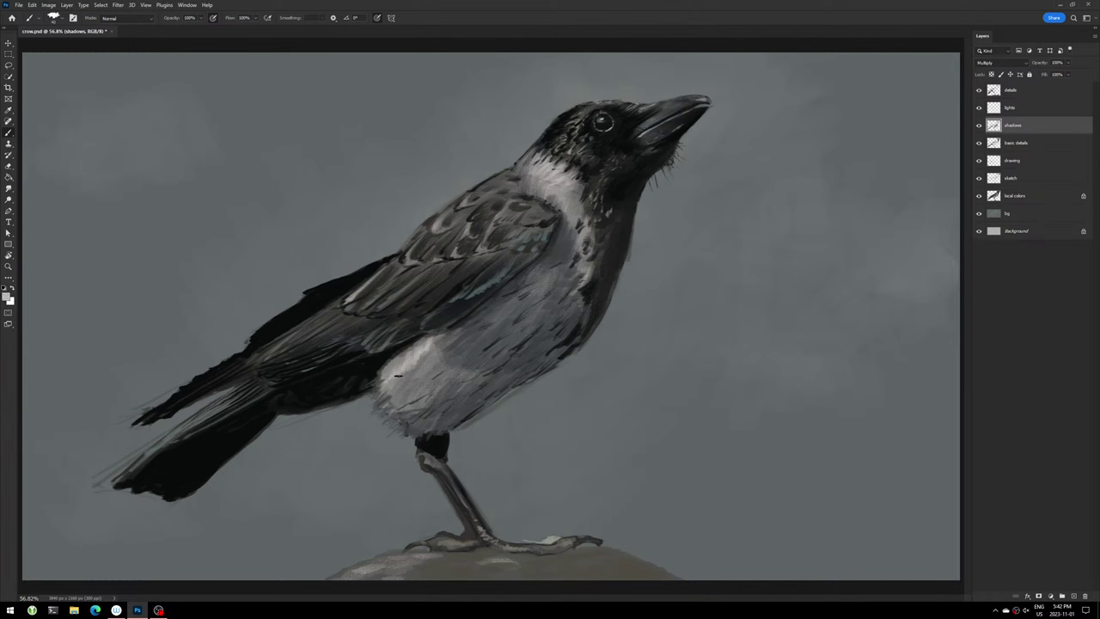
left_click(1007, 91)
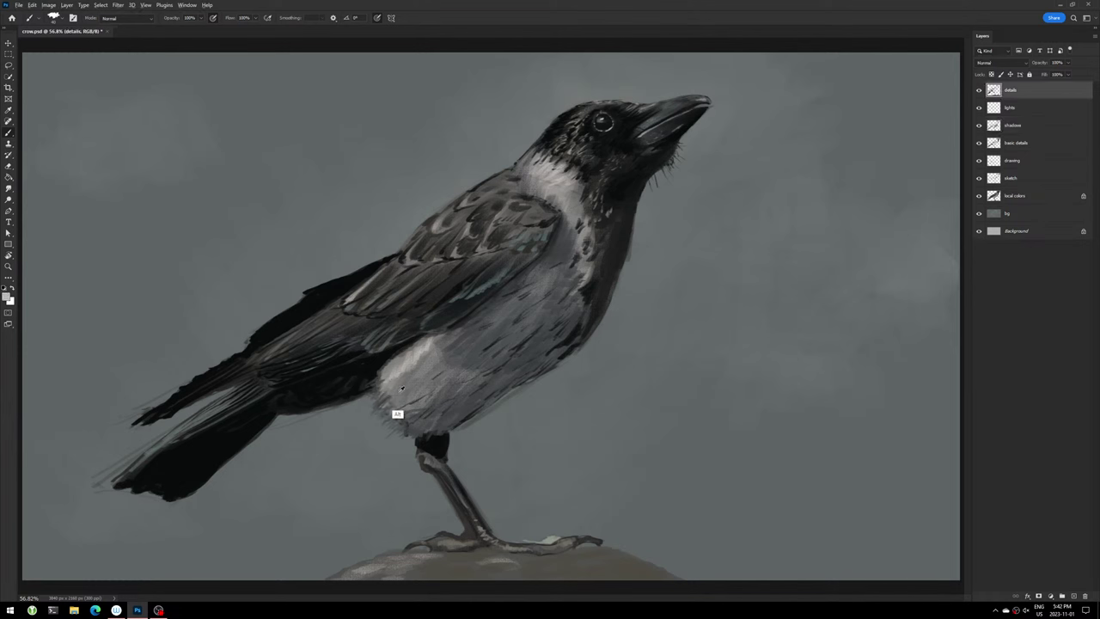
left_click_drag(393, 387, 388, 413)
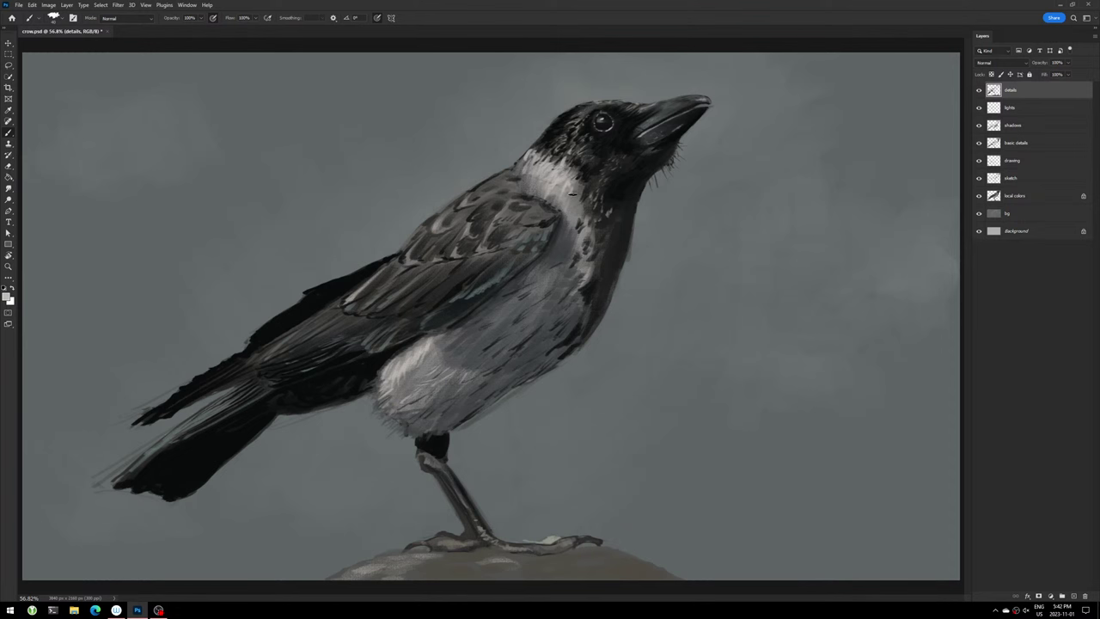
left_click_drag(579, 208, 579, 199)
key("ctrl+s")
key("ctrl+minus")
key("ctrl+minus")
key("ctrl+minus")
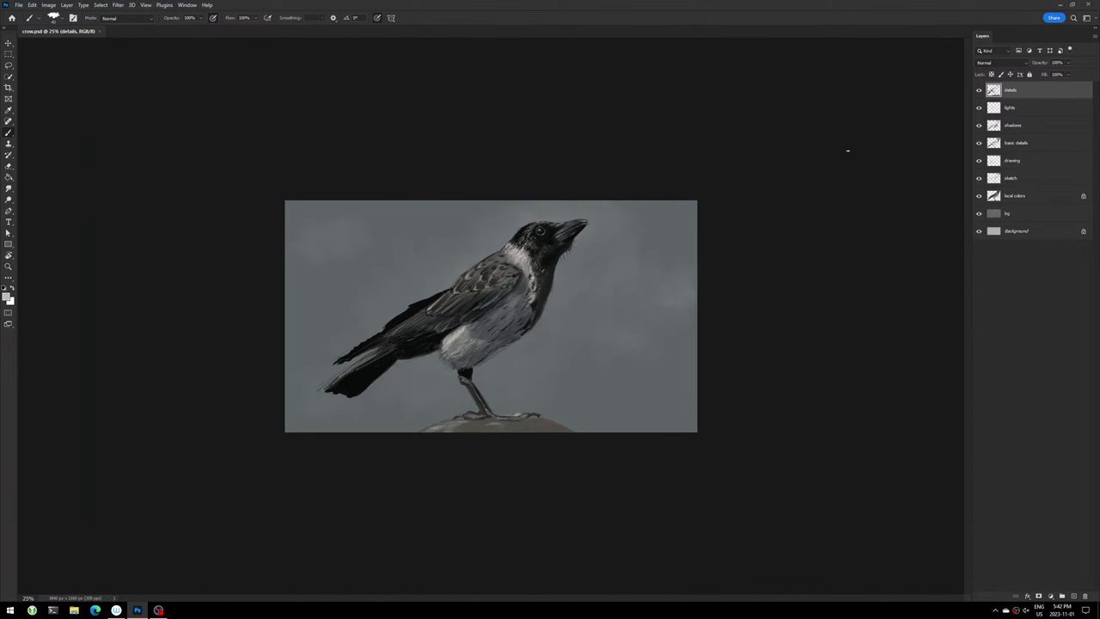
key("ctrl+plus")
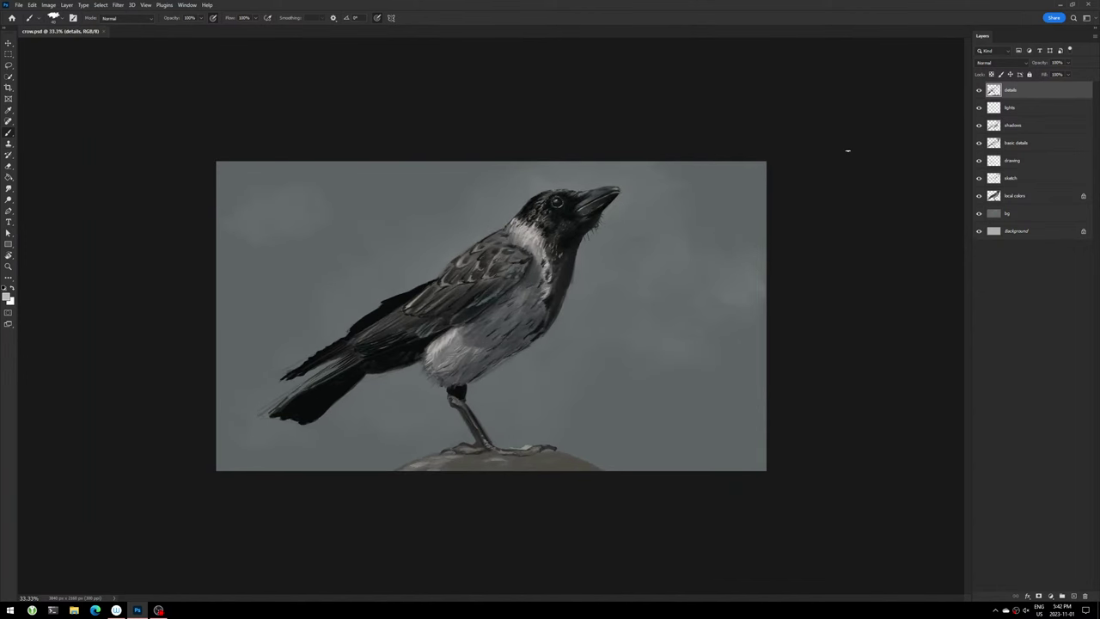
- Add a new top layer named 'top shadows' with Multiply blending
left_click(1073, 595)
double_click(1012, 90)
type("top shadows")
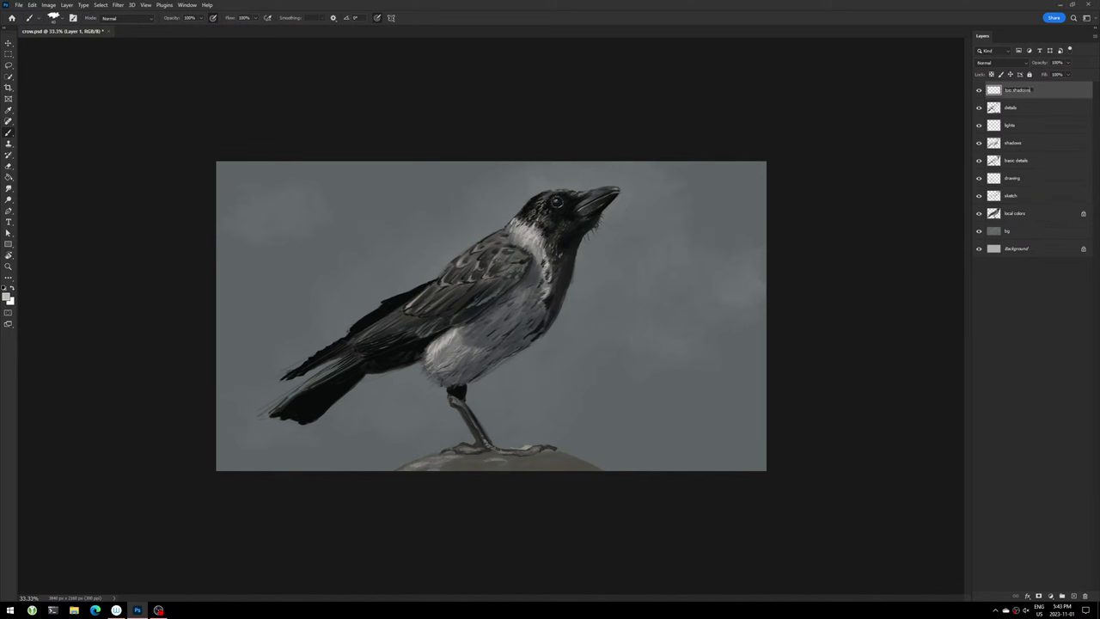
key("Return")
left_click(1026, 64)
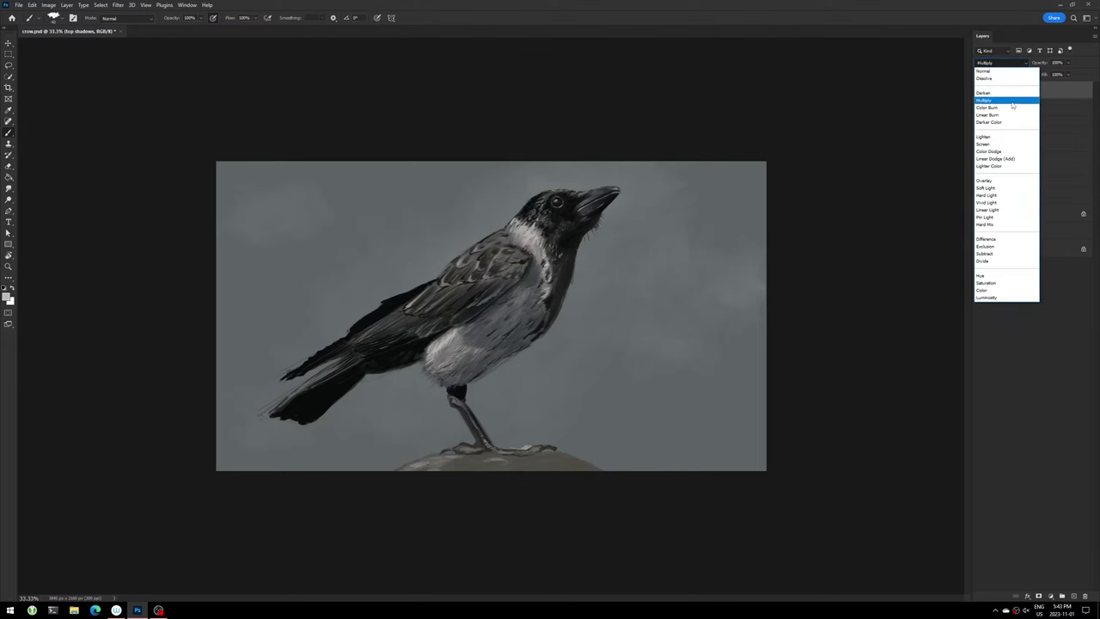
left_click(1002, 102)
- Set the foreground colour to the darker warm grey 6e6962
left_click(7, 297)
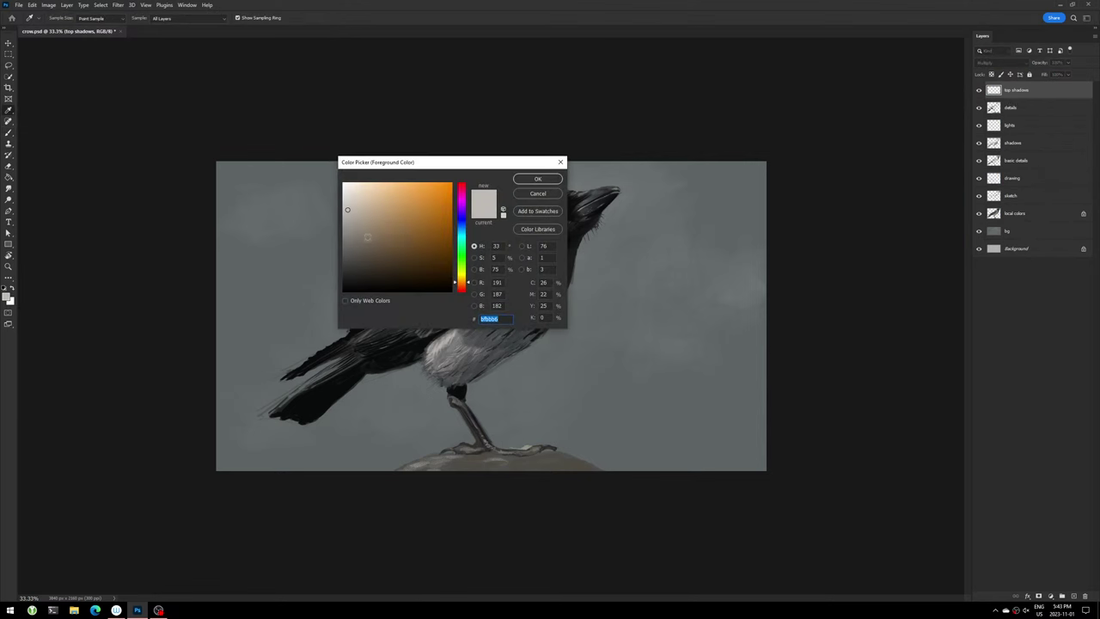
left_click(353, 244)
key("Return")
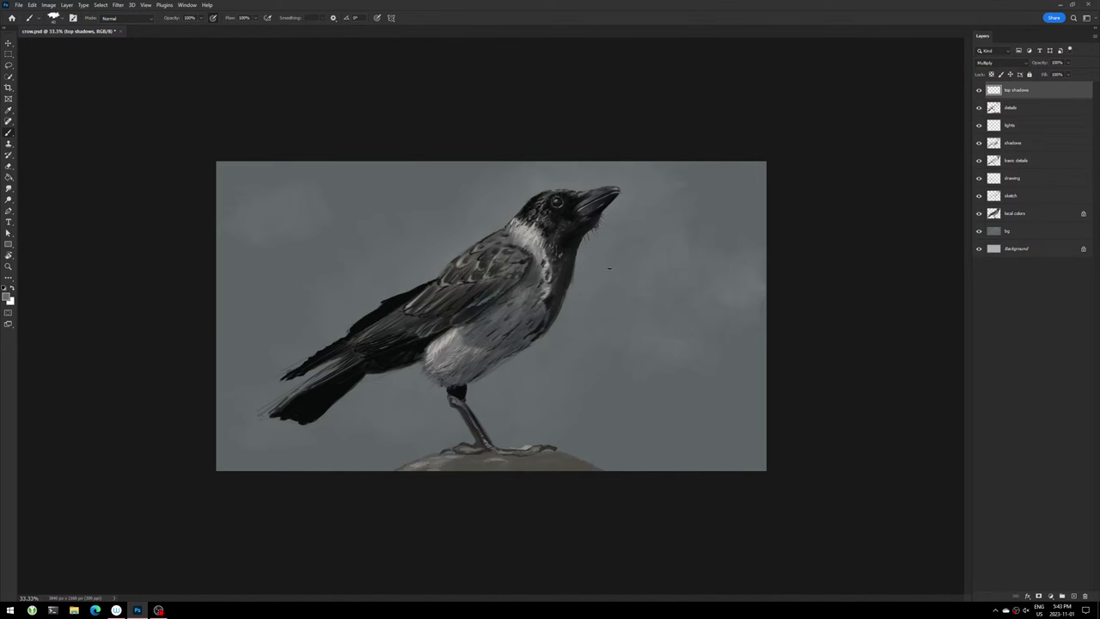
- Brush faint darker shading over the crow's wing with the Tamas' Pixel Powder brush
left_click(64, 20)
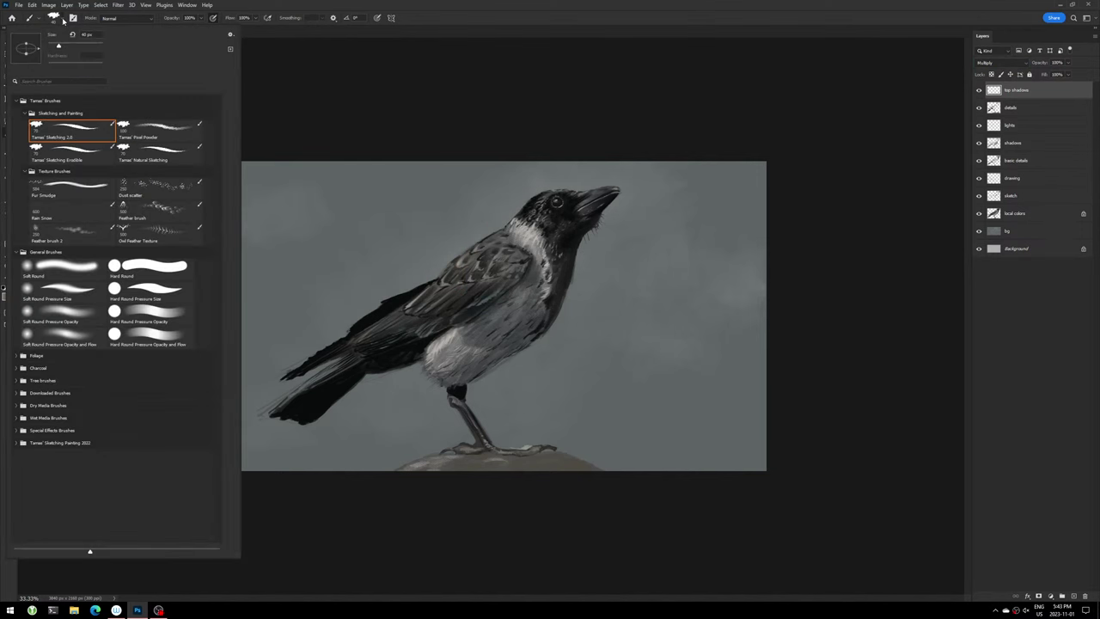
left_click(154, 124)
left_click(532, 6)
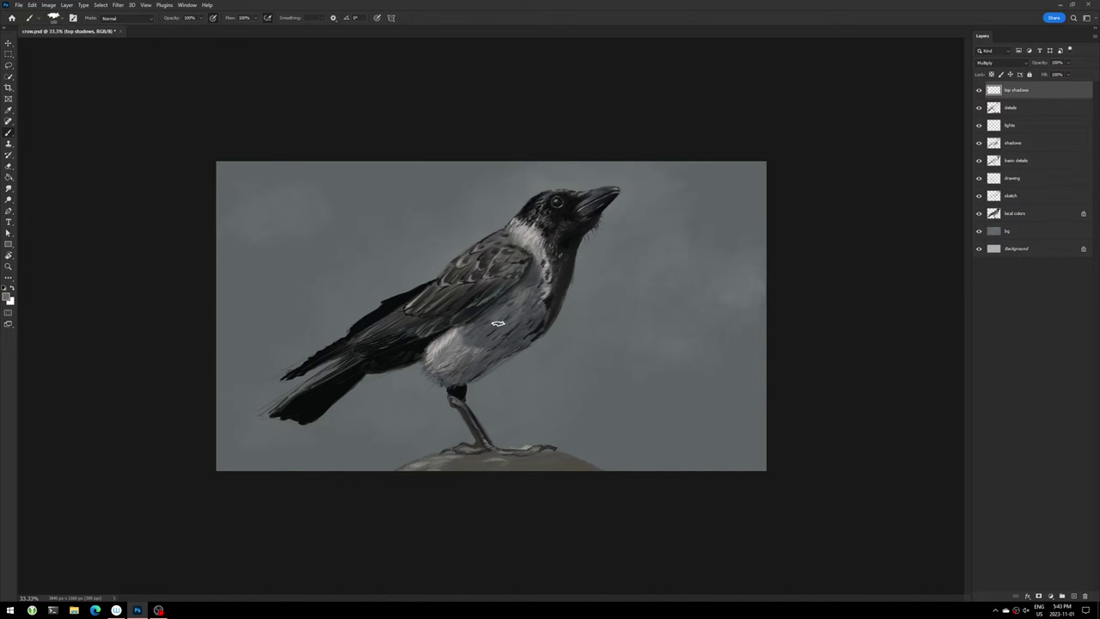
mouse_move(519, 279)
left_mouse_down()
mouse_move(513, 262)
mouse_move(507, 297)
mouse_move(479, 274)
mouse_move(462, 306)
mouse_move(462, 294)
mouse_move(442, 335)
mouse_move(469, 322)
mouse_move(505, 327)
mouse_move(466, 333)
mouse_move(515, 290)
mouse_move(476, 342)
mouse_move(514, 301)
mouse_move(488, 345)
mouse_move(511, 302)
mouse_move(520, 318)
mouse_move(473, 350)
mouse_move(469, 337)
mouse_move(501, 351)
mouse_move(466, 379)
mouse_move(449, 374)
mouse_move(572, 323)
mouse_move(501, 352)
mouse_move(556, 275)
mouse_move(514, 313)
mouse_move(546, 323)
mouse_move(555, 241)
mouse_move(565, 253)
mouse_move(556, 214)
mouse_move(549, 280)
mouse_move(576, 222)
mouse_move(612, 200)
mouse_move(584, 225)
mouse_move(527, 218)
left_mouse_up()
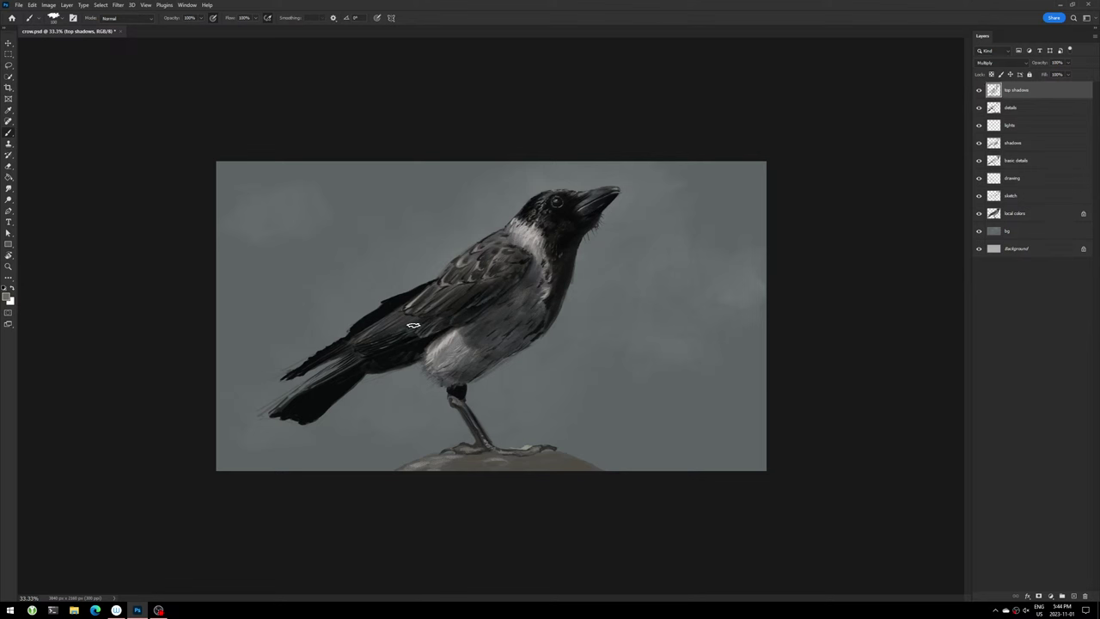
left_click_drag(400, 321, 359, 356)
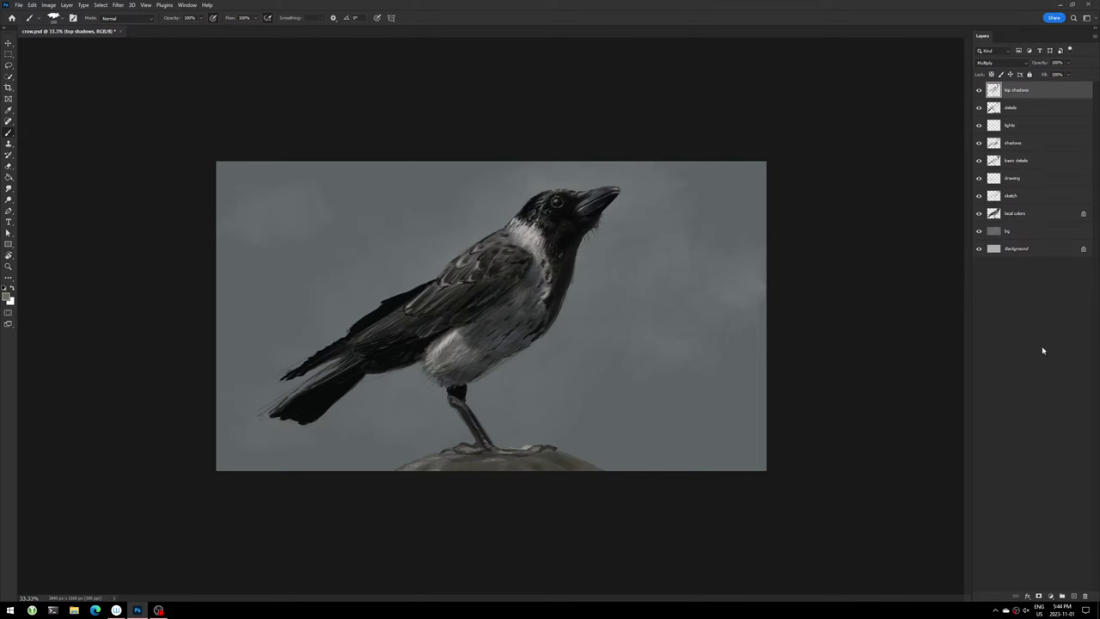
- Add a new layer named 'top lights' above 'top shadows'
left_click(1074, 596)
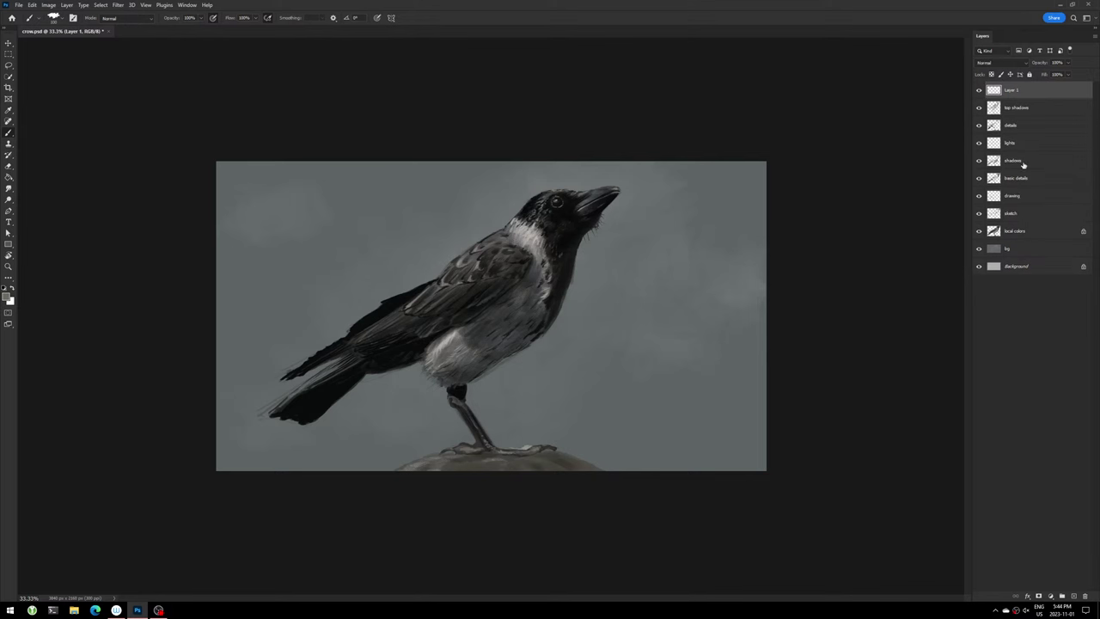
double_click(1010, 90)
type("s")
key("Return")
- Set the foreground colour to a light beige for highlights
left_click(8, 296)
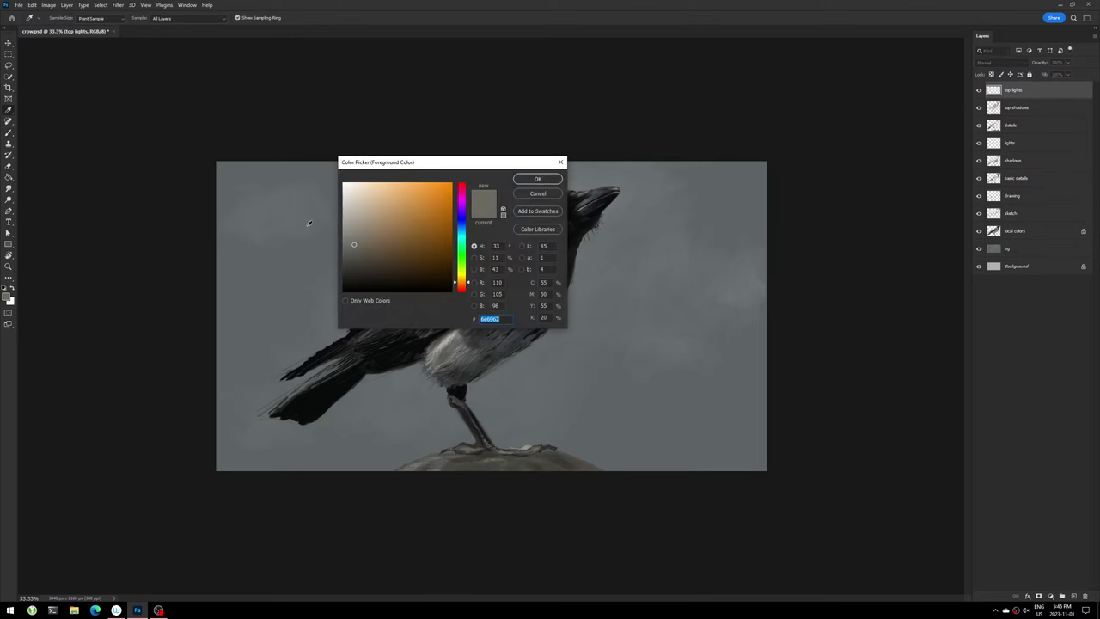
left_click(361, 191)
left_click(550, 180)
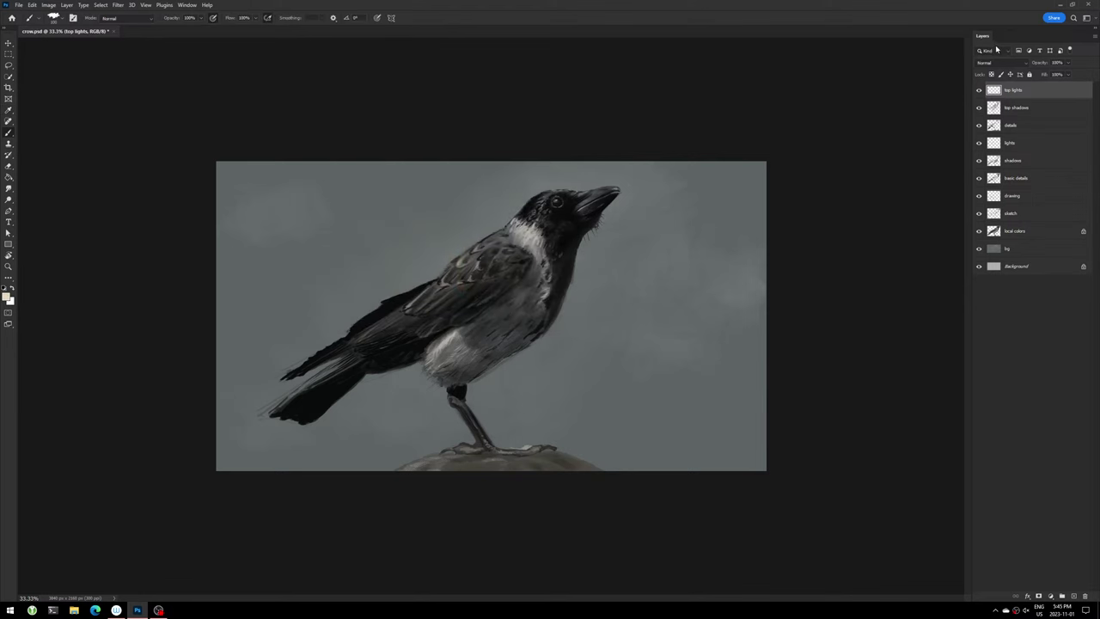
- Change the 'top lights' layer's blend mode to Overlay
left_click(1016, 64)
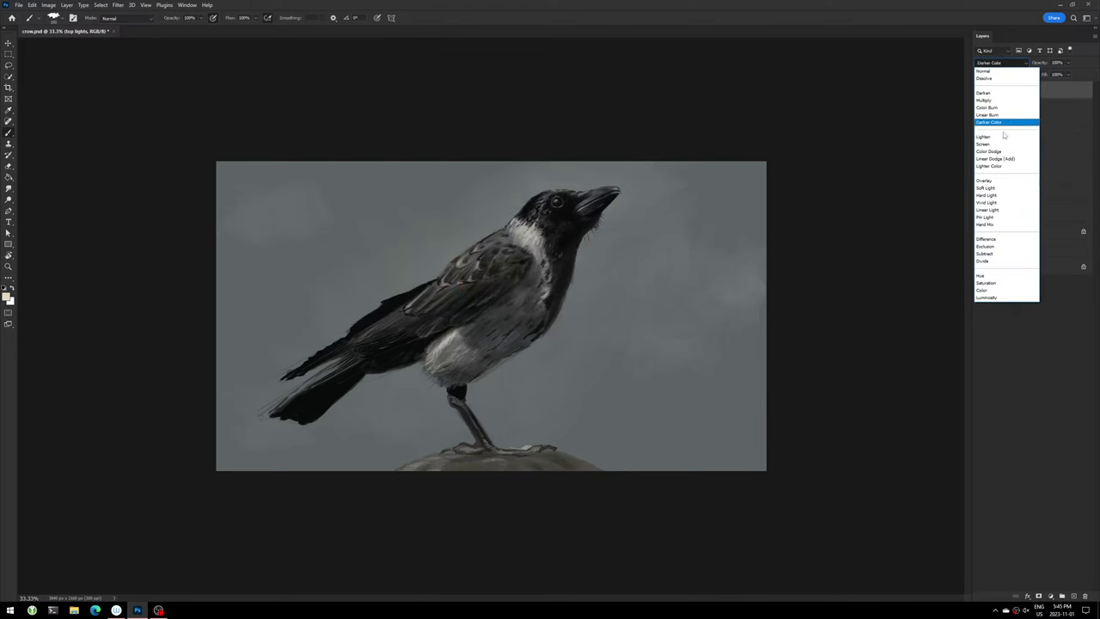
left_click(995, 180)
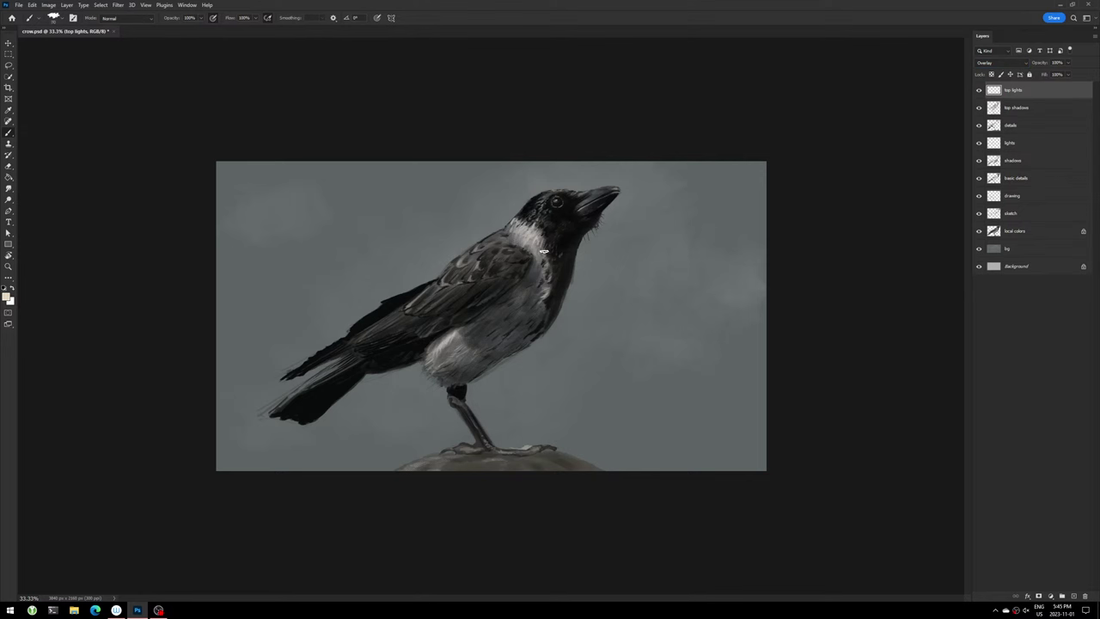
- Paint light highlights on the crow's throat, chest, belly, wing and toes, then save
mouse_move(518, 237)
left_mouse_down()
mouse_move(548, 229)
mouse_move(554, 198)
mouse_move(583, 205)
left_mouse_up()
left_click_drag(548, 262, 547, 280)
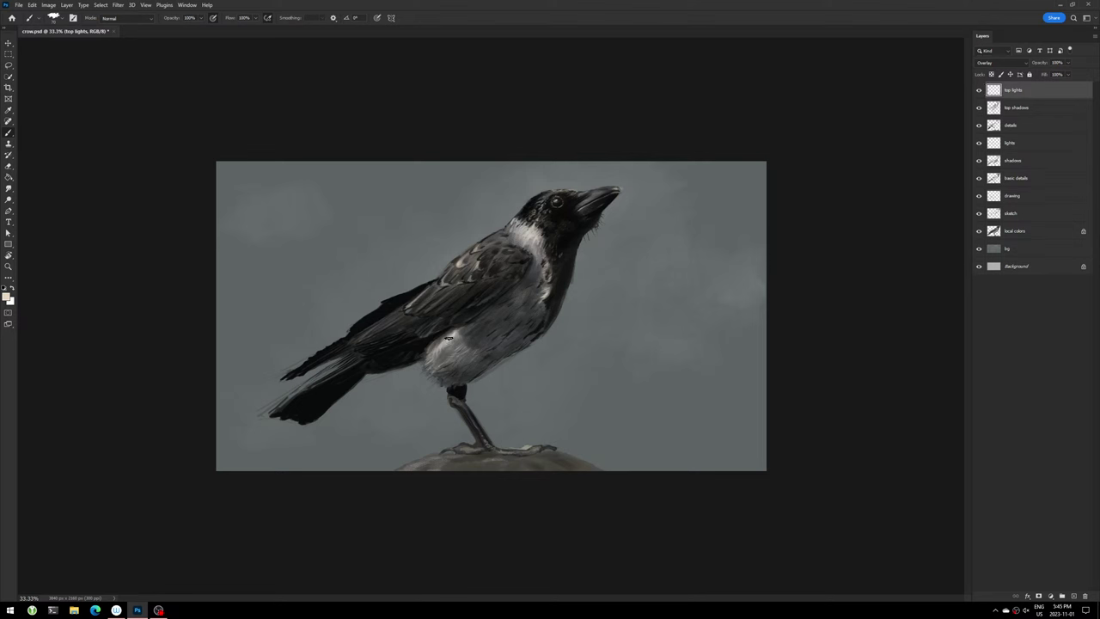
left_click_drag(443, 344, 434, 365)
left_click_drag(397, 306, 385, 320)
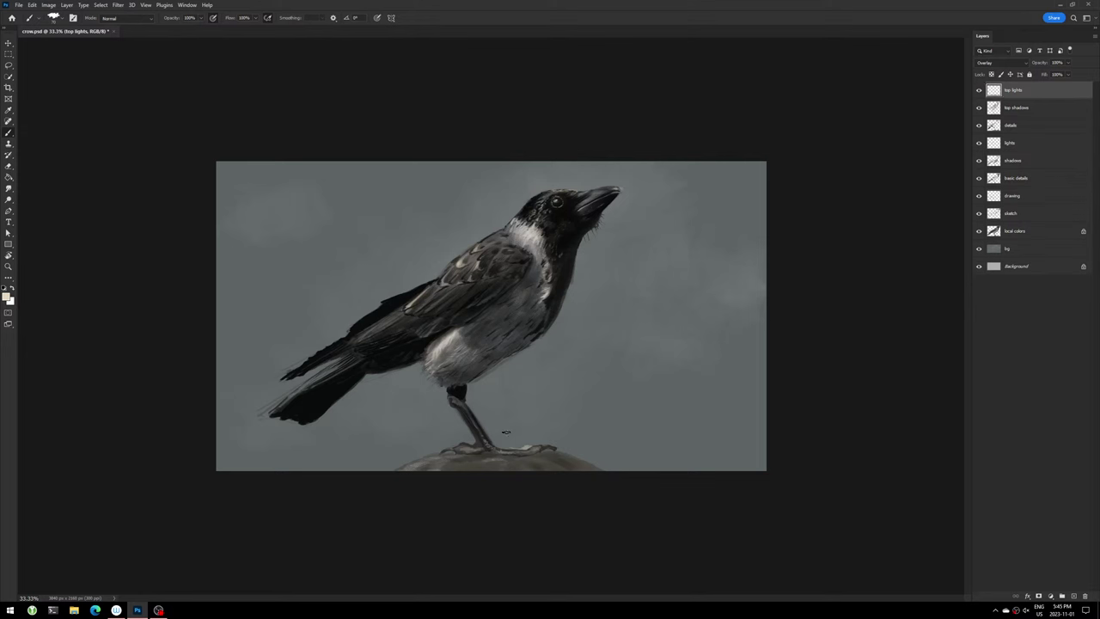
left_click_drag(520, 447, 533, 450)
key("ctrl+s")
- Add a new top layer named 'signo' for the signature
left_click(1074, 596)
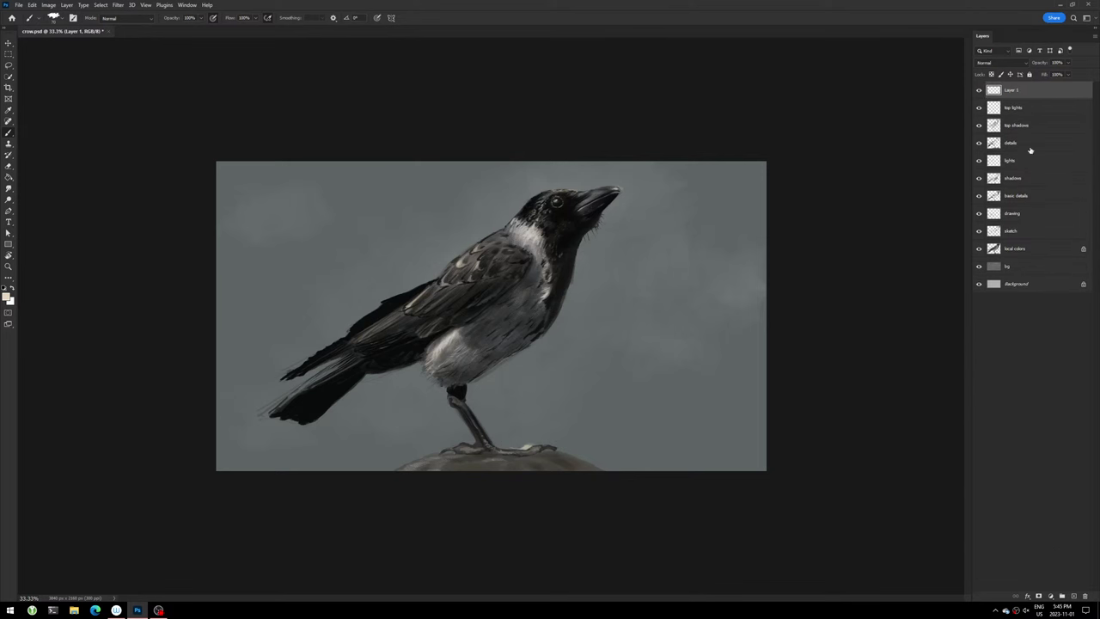
double_click(1013, 91)
type("zoro")
key("Return")
- Choose a sketching brush preset and set the paint colour to dark grey 3a3b38
left_click(64, 18)
left_click(100, 126)
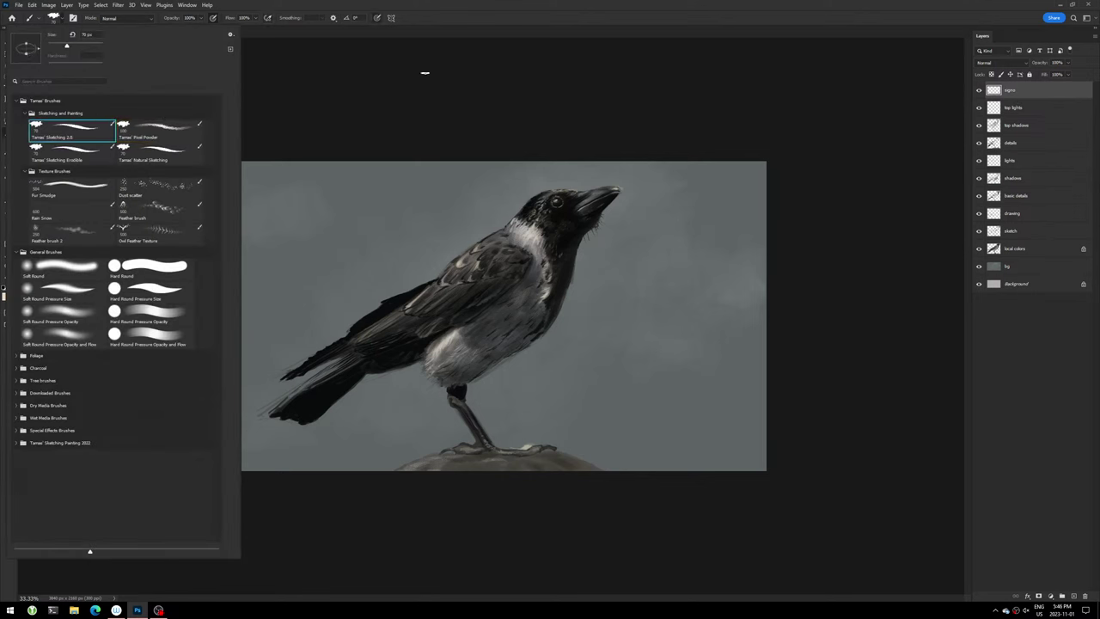
left_click(577, 24)
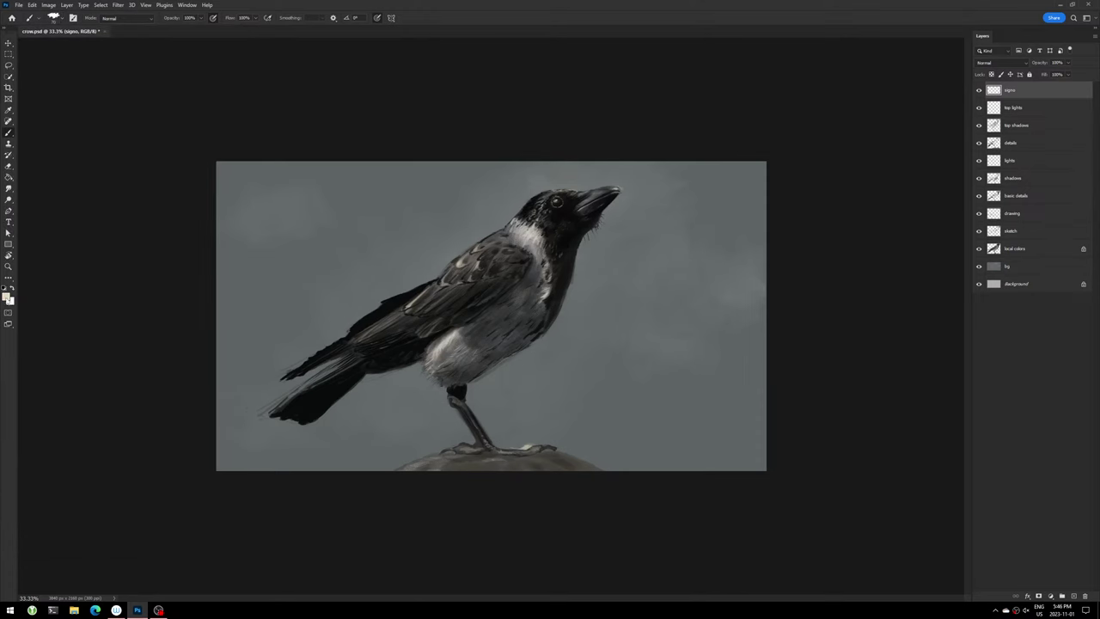
left_click(7, 297)
type("d9e9c2")
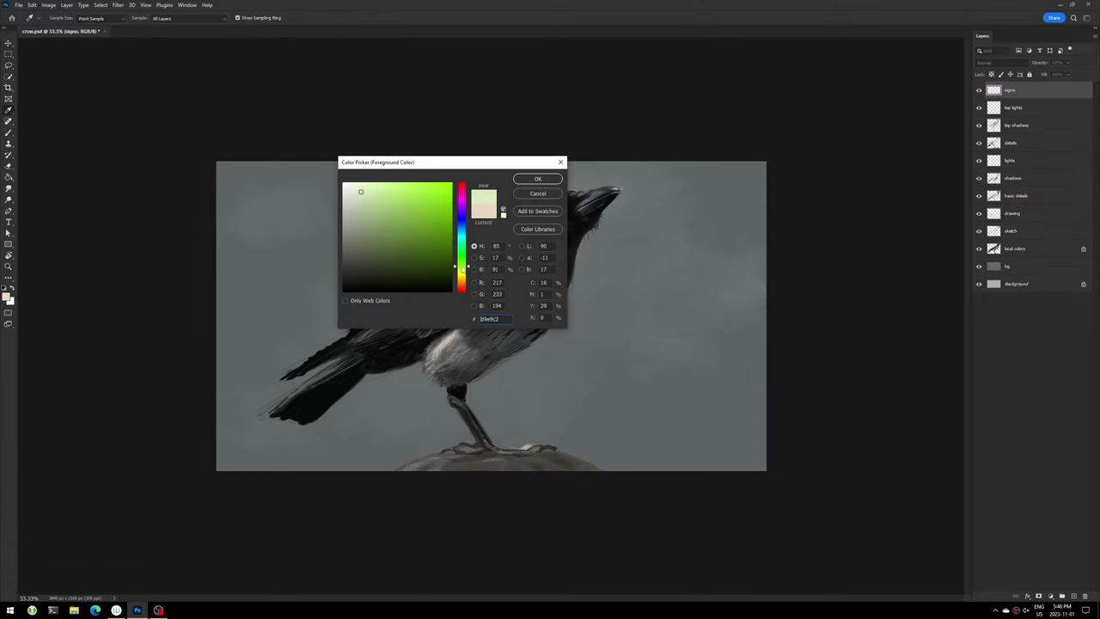
type("a8ad")
type("a13d3e3b")
left_click(539, 181)
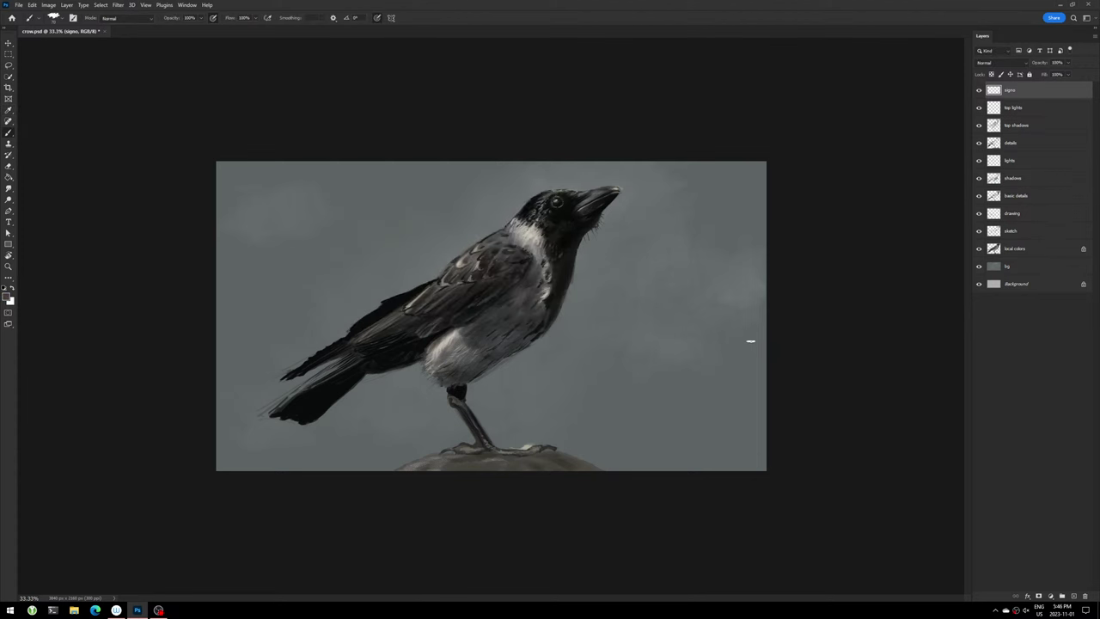
- At 100% zoom, brush a handwritten signature and the year 2023 in the lower-right corner
key("ctrl+1")
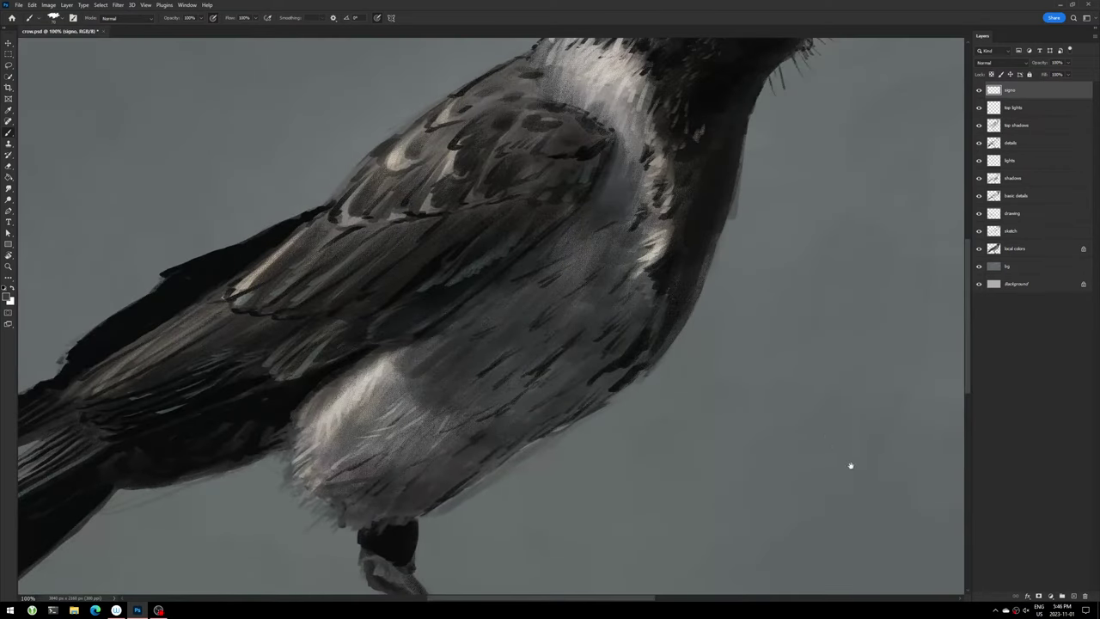
left_click_drag(850, 464, 501, 221)
left_click_drag(791, 378, 820, 395)
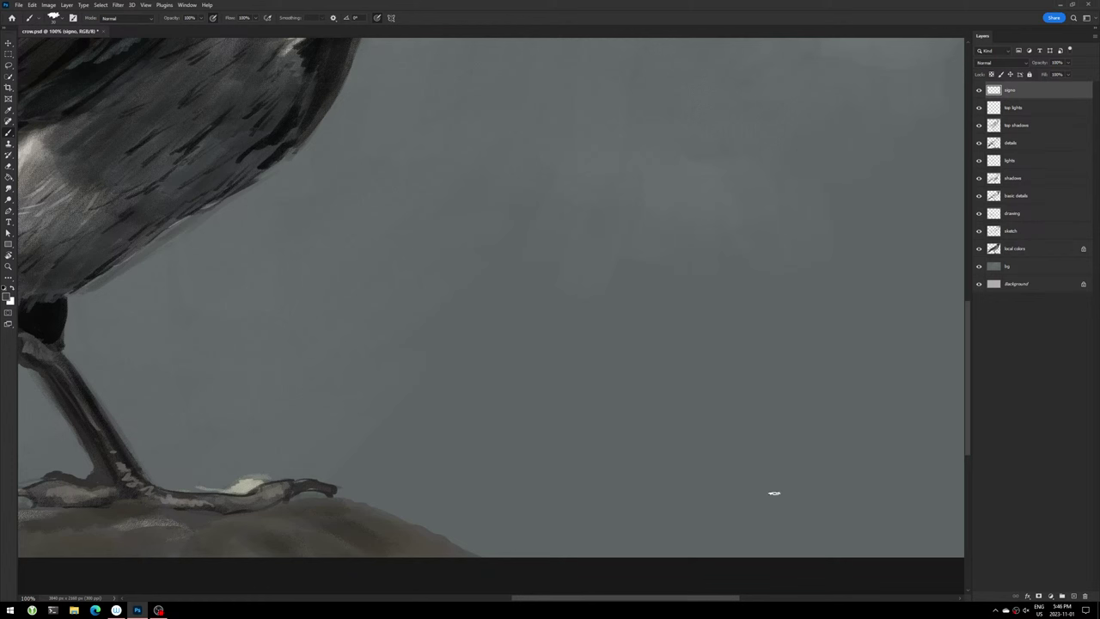
mouse_move(812, 455)
left_mouse_down()
mouse_move(789, 479)
mouse_move(825, 458)
mouse_move(880, 466)
left_mouse_up()
left_click_drag(869, 423, 852, 450)
left_click_drag(808, 482, 860, 495)
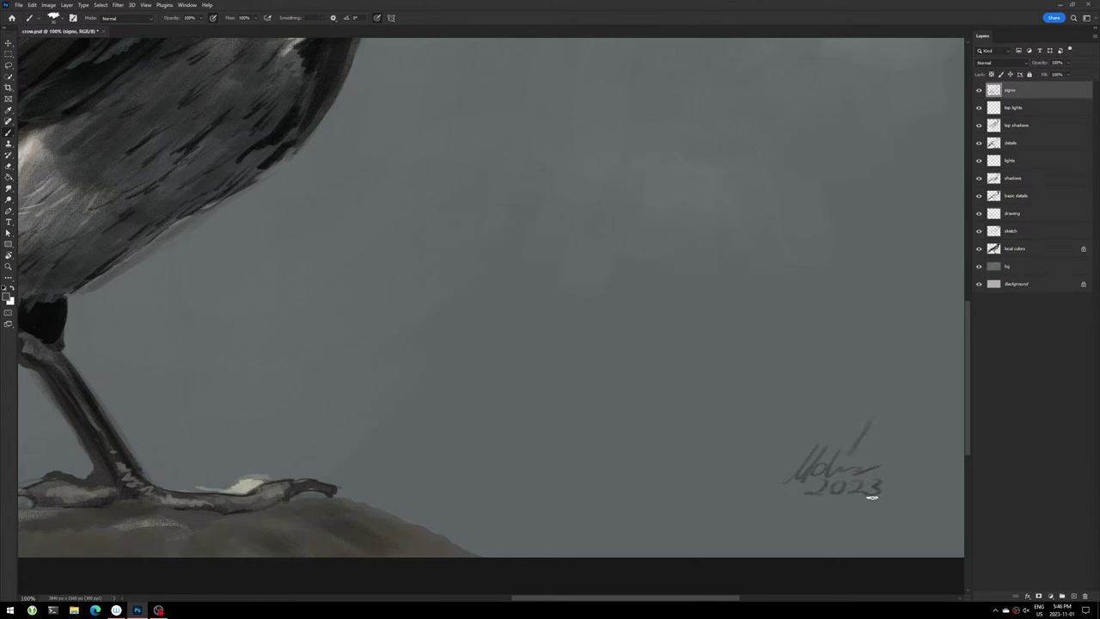
scroll(856, 516, "down", 3)
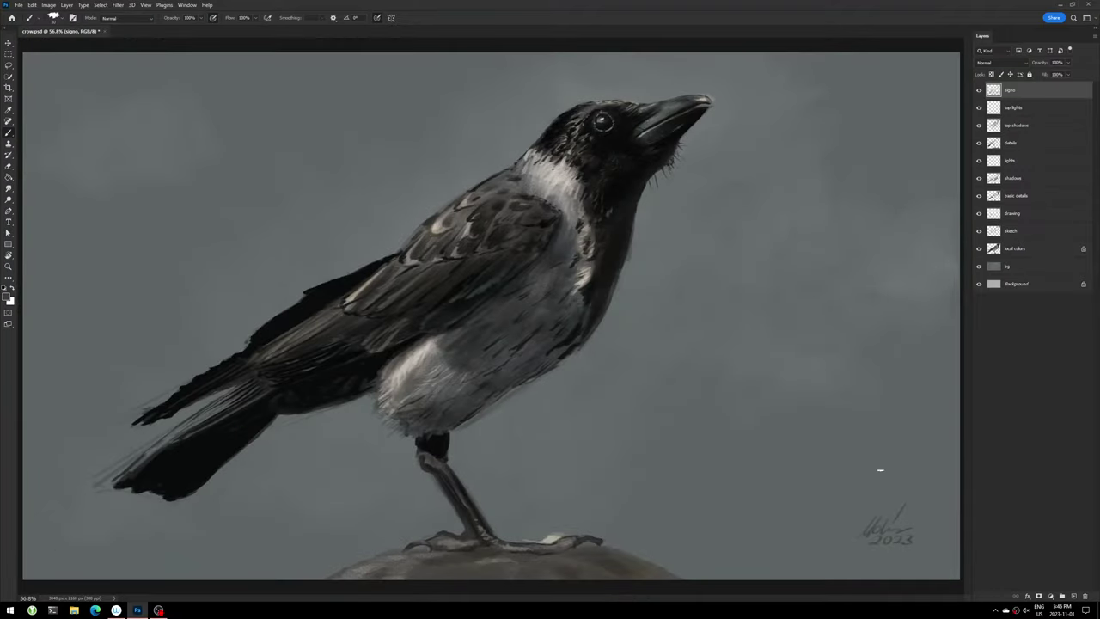
- Save the signed painting and zoom out to view it whole
key("ctrl+s")
scroll(829, 422, "down", 1)
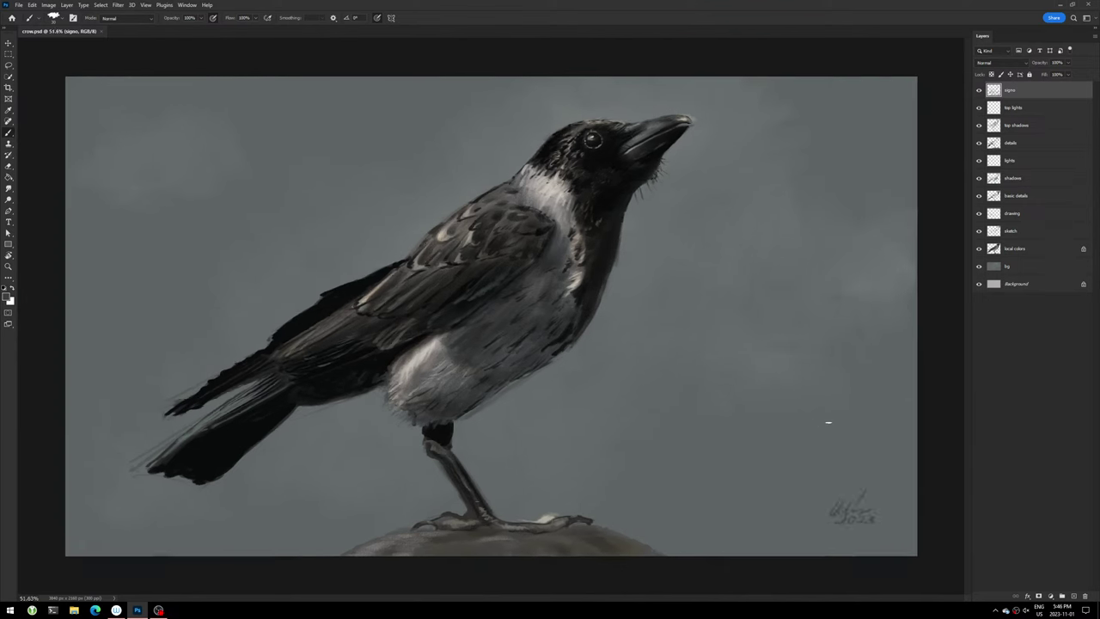
scroll(828, 422, "down", 1)
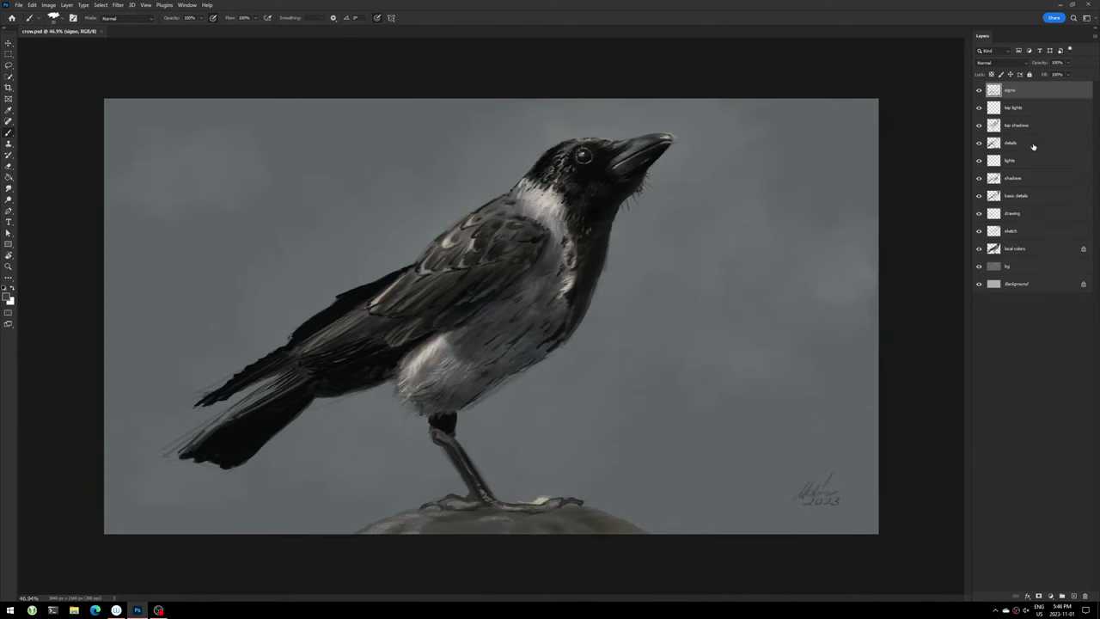
- Try several layer selections, ending with the 'signo' layer active again
left_click(1038, 288, "shift")
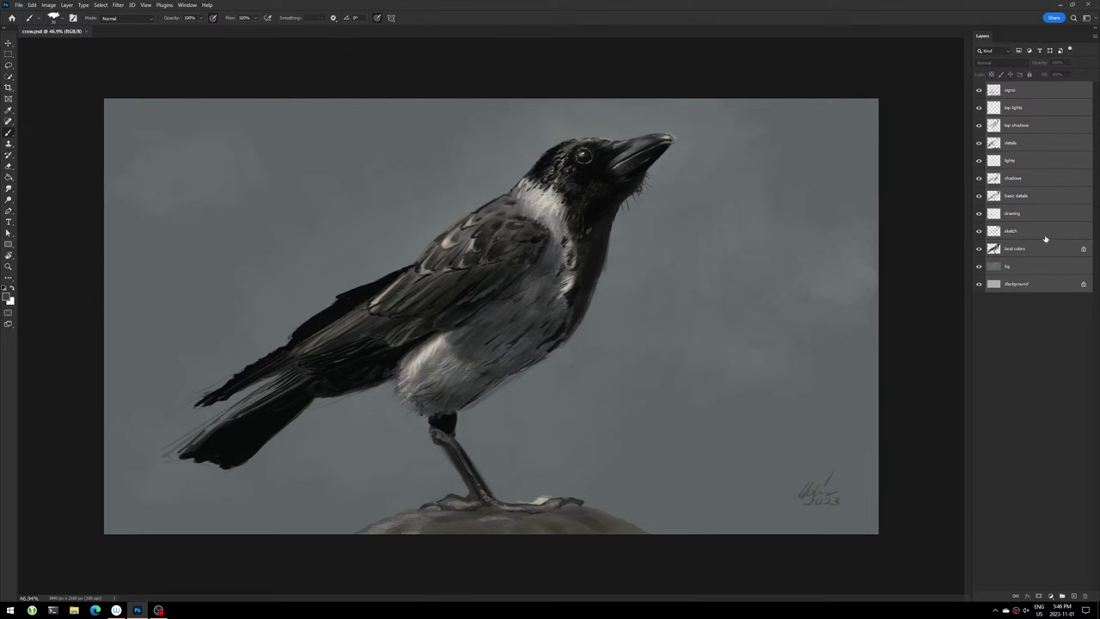
left_click(1037, 313)
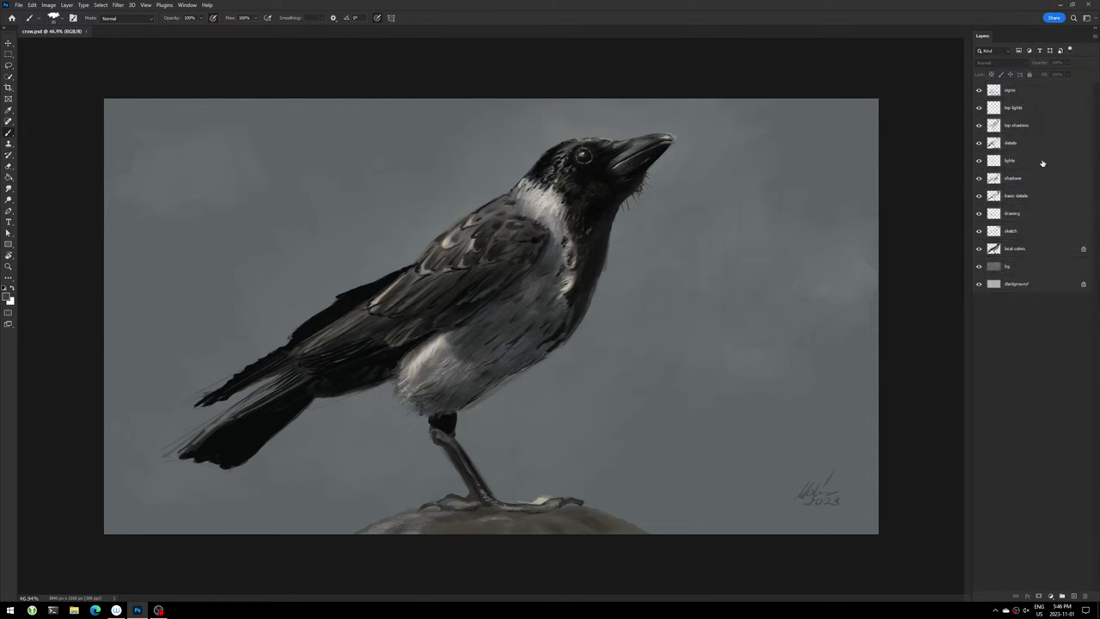
left_click(1022, 92)
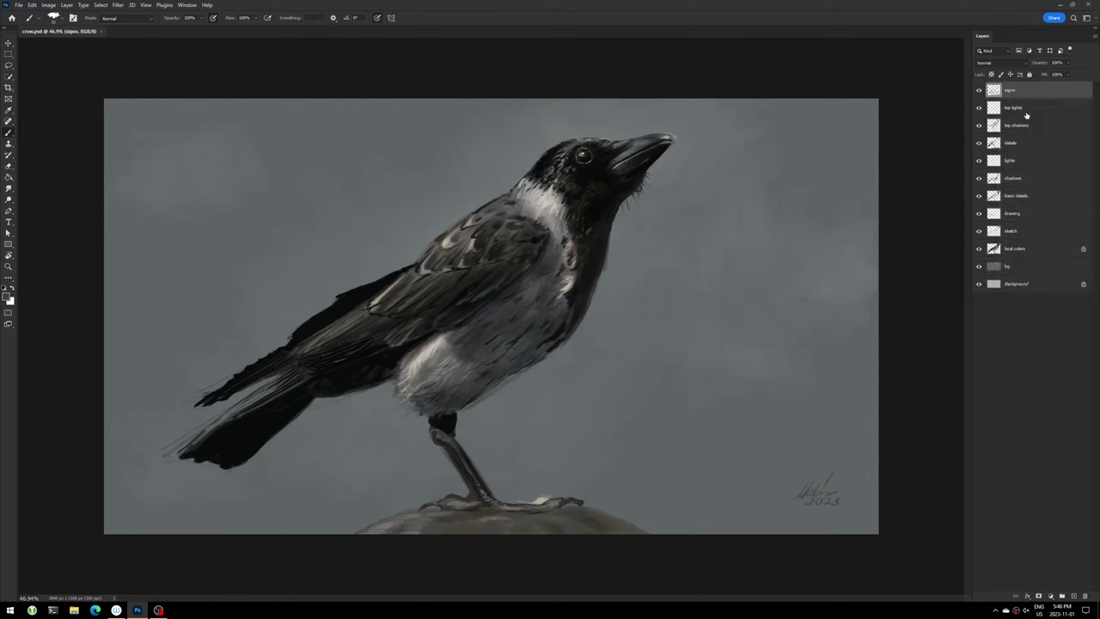
left_click(1038, 286, "shift")
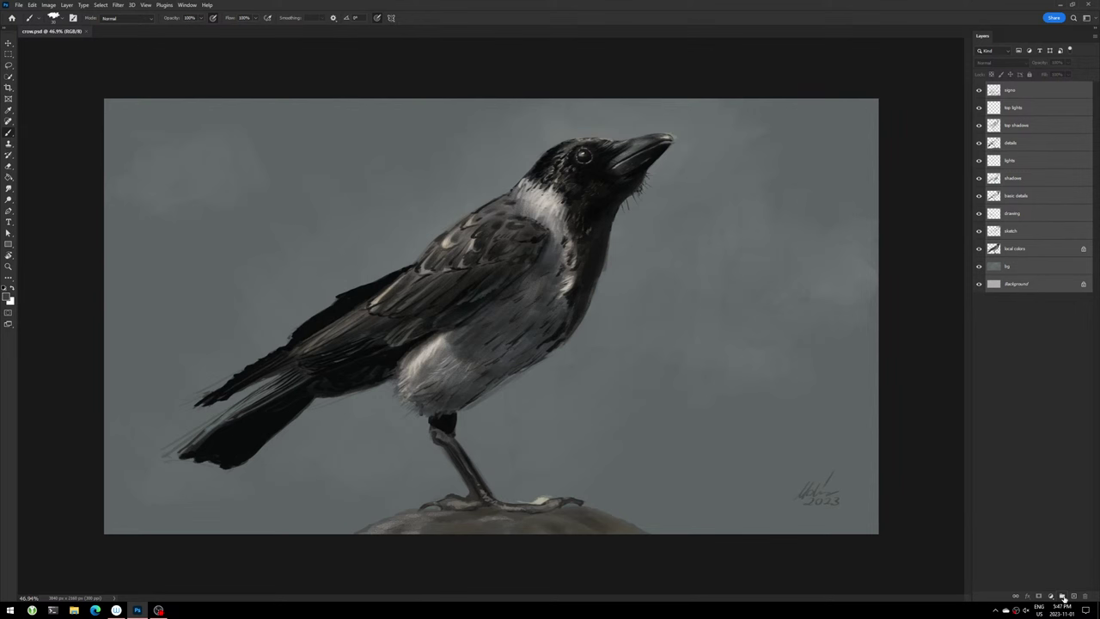
left_click(1025, 207)
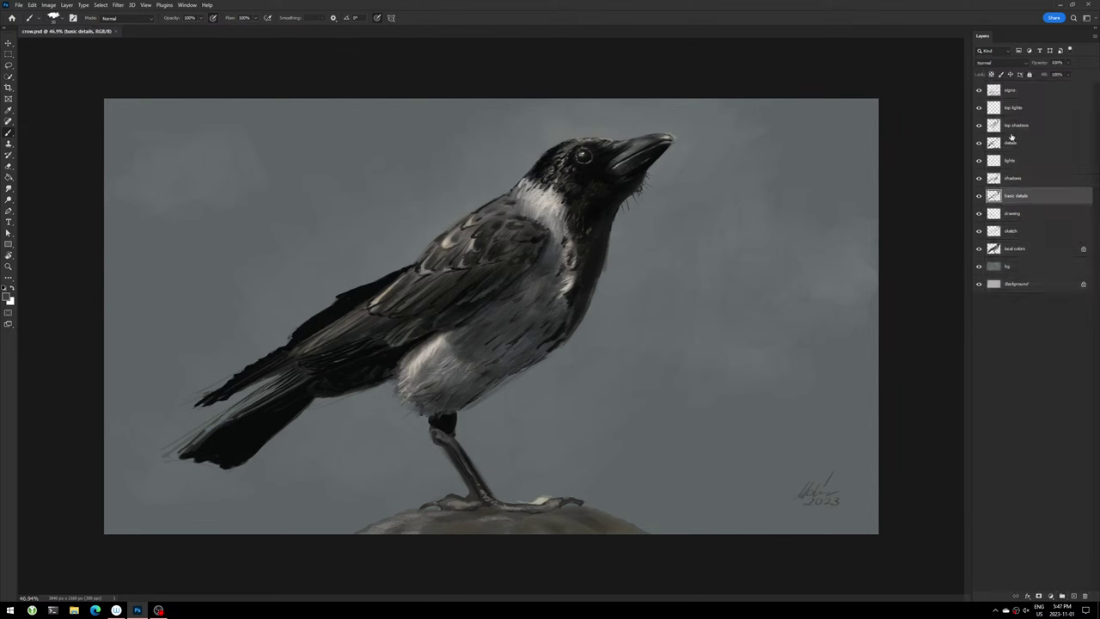
left_click(1013, 97)
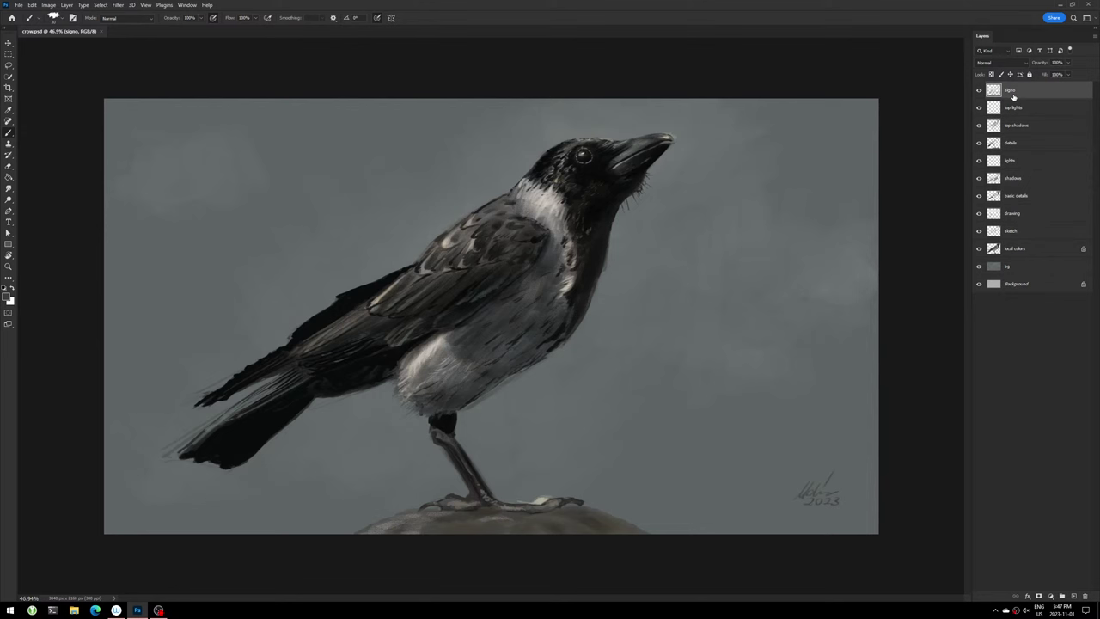